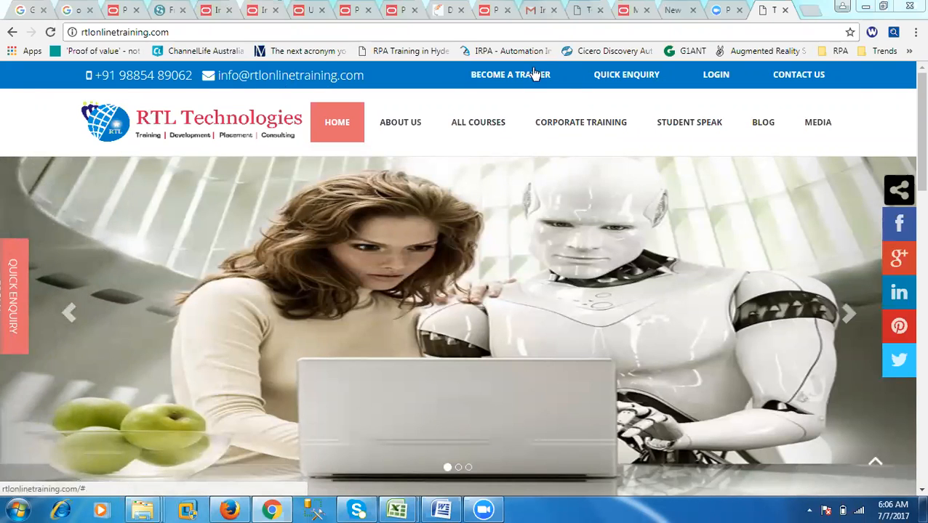
# - Open the AWS website in a new tab from the RPA bookmarks folder
pyautogui.click(809, 10)
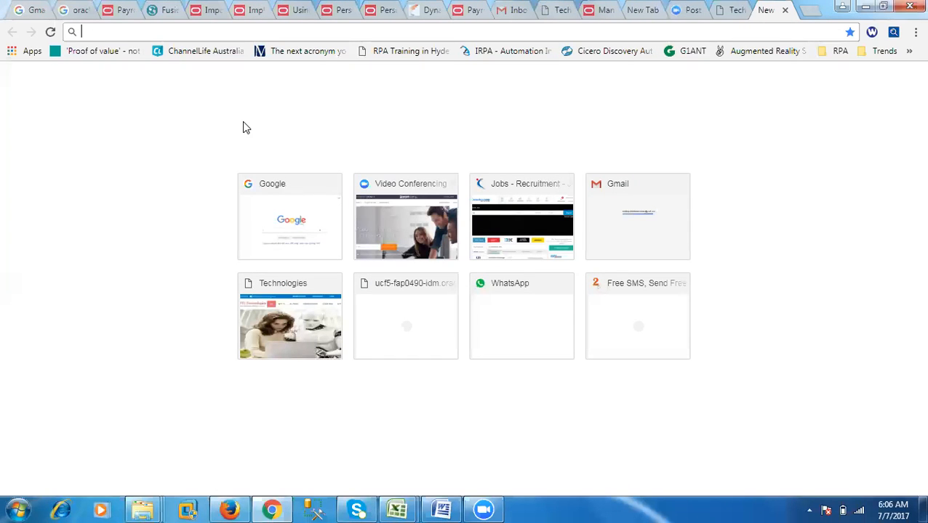
pyautogui.click(914, 32)
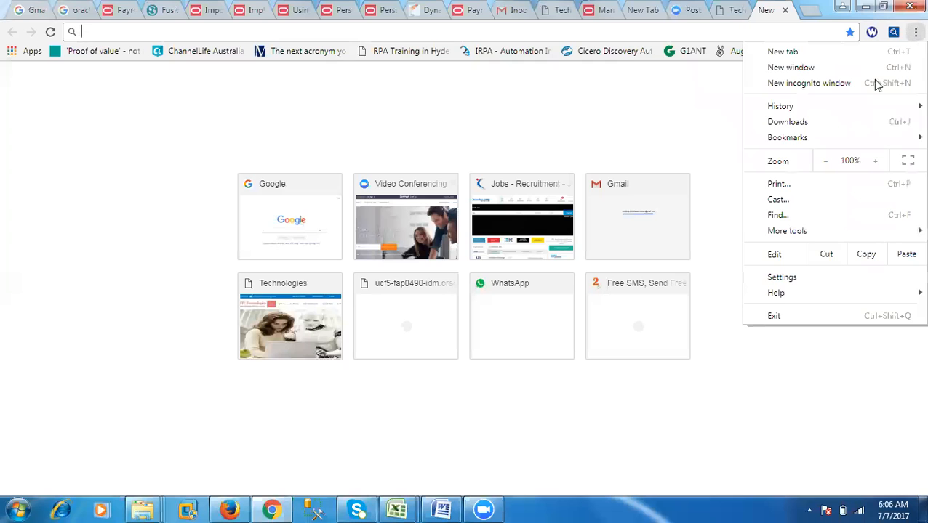
pyautogui.moveTo(800, 139)
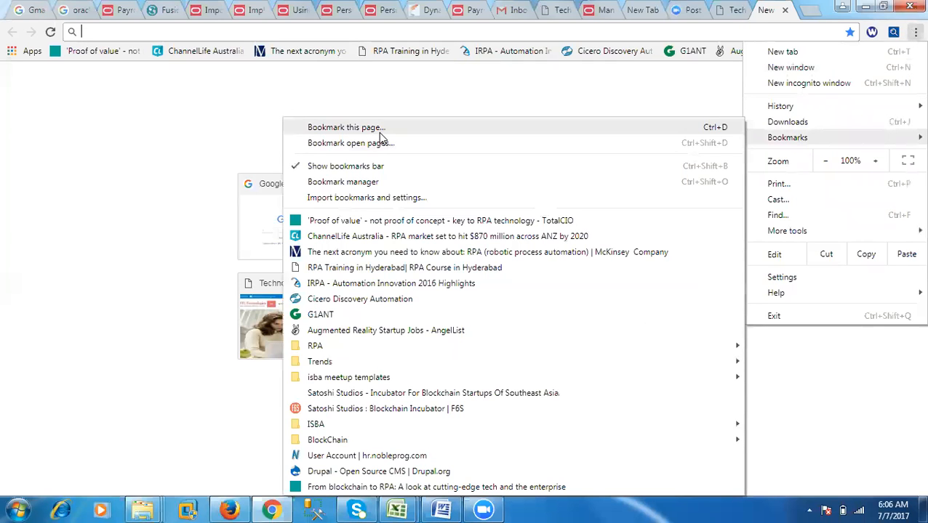
pyautogui.moveTo(314, 346)
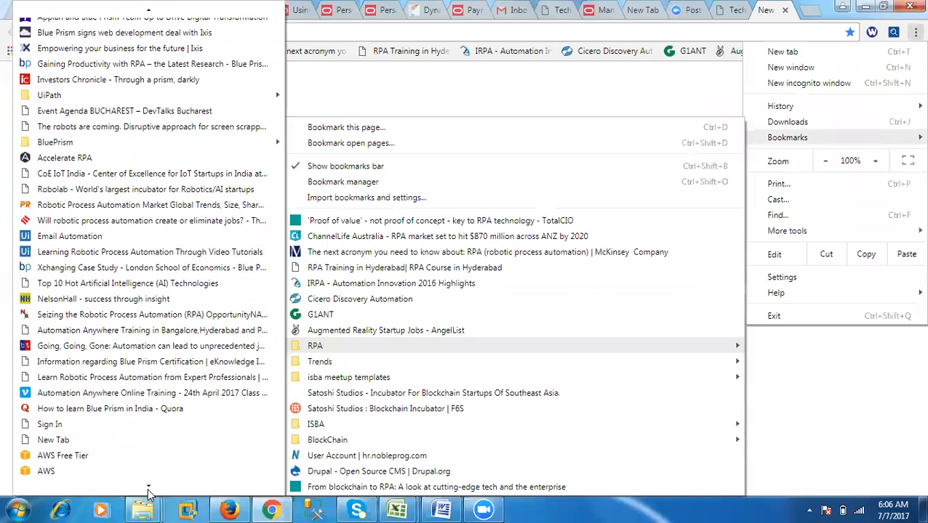
pyautogui.click(131, 471)
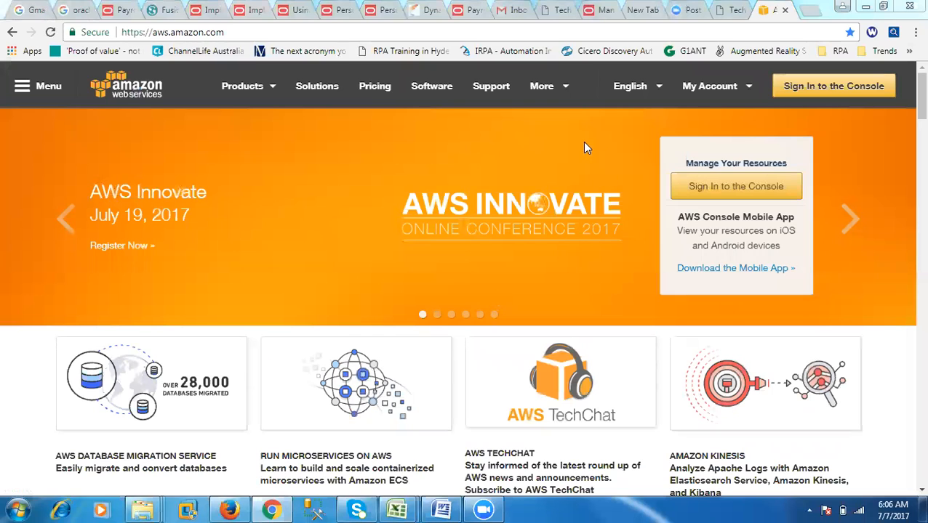
# - Sign in to the AWS console and open the instances list of the EC2 service
pyautogui.click(835, 86)
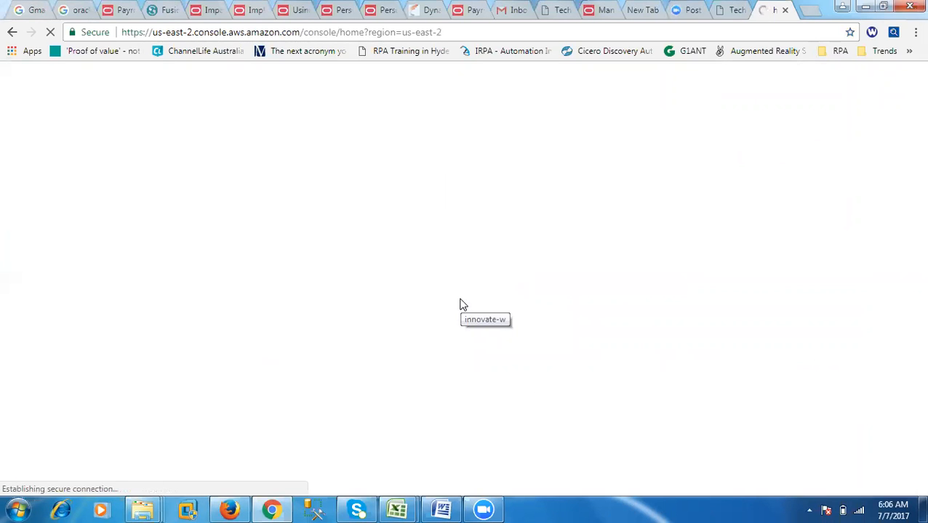
pyautogui.click(264, 353)
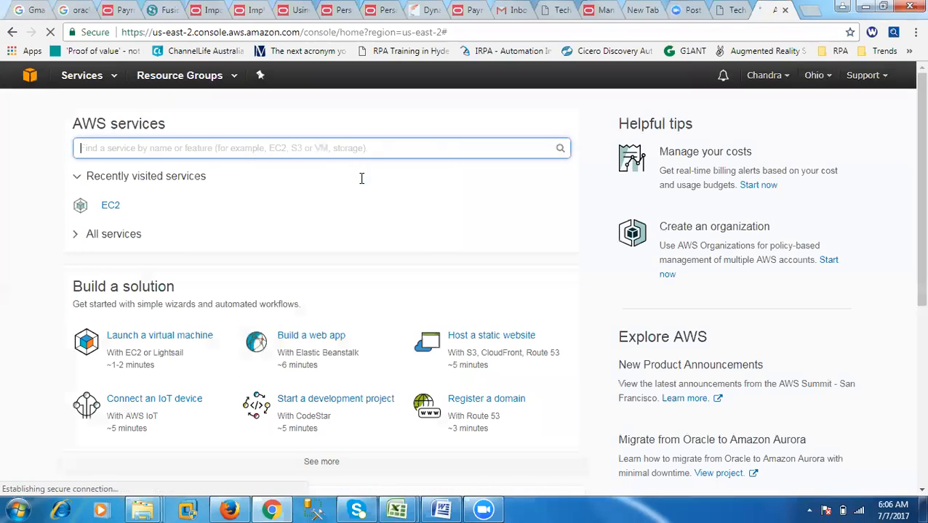
pyautogui.click(110, 206)
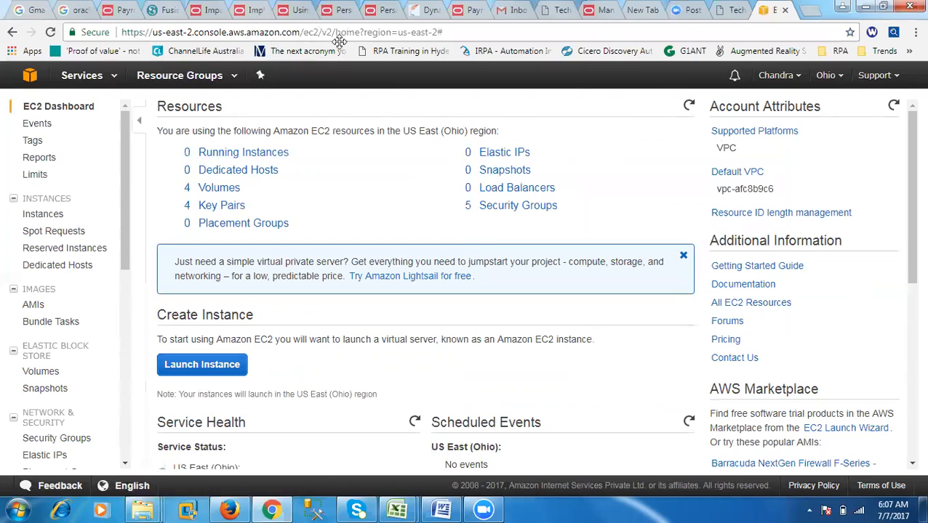
pyautogui.click(218, 160)
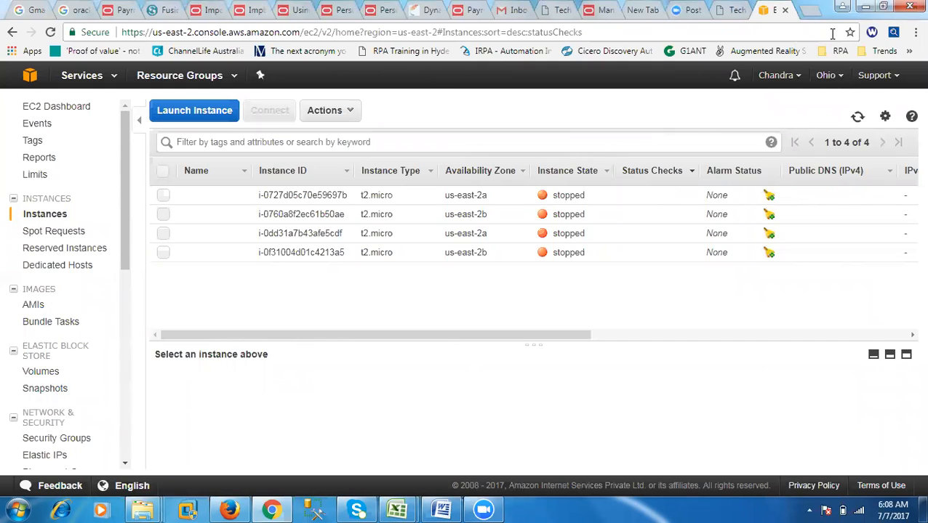
# - Search Google for AWS in a new tab and examine the free account offer and the Amazon EC2 result
pyautogui.hotkey('ctrl', 't')
pyautogui.write('google.com')
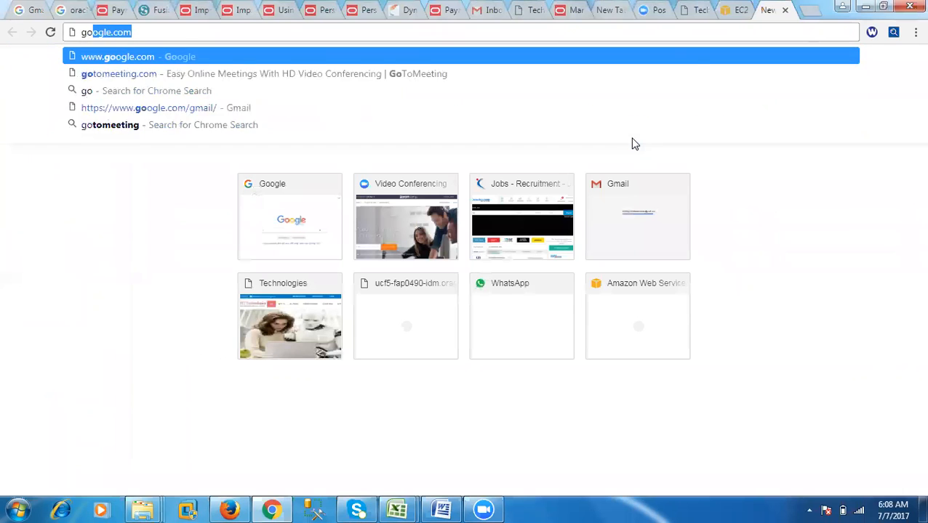
pyautogui.press('Return')
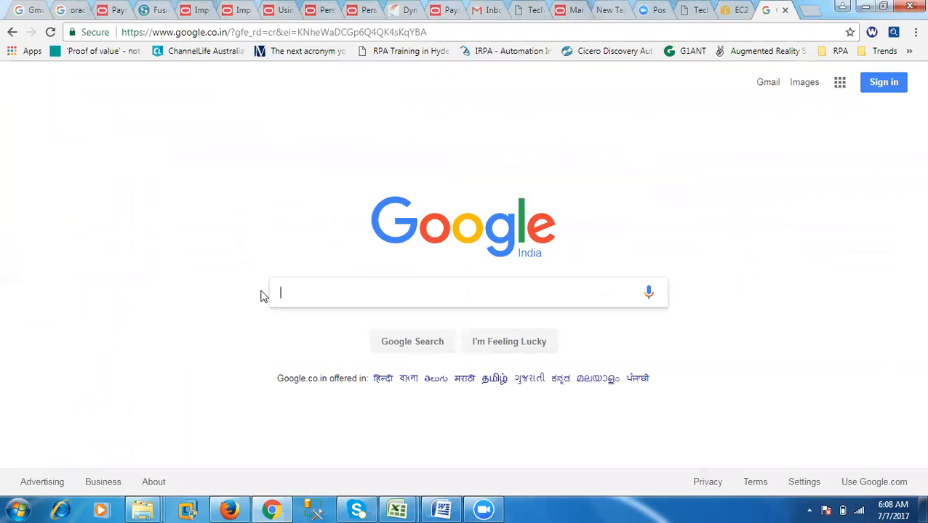
pyautogui.write('AWS')
pyautogui.press('Return')
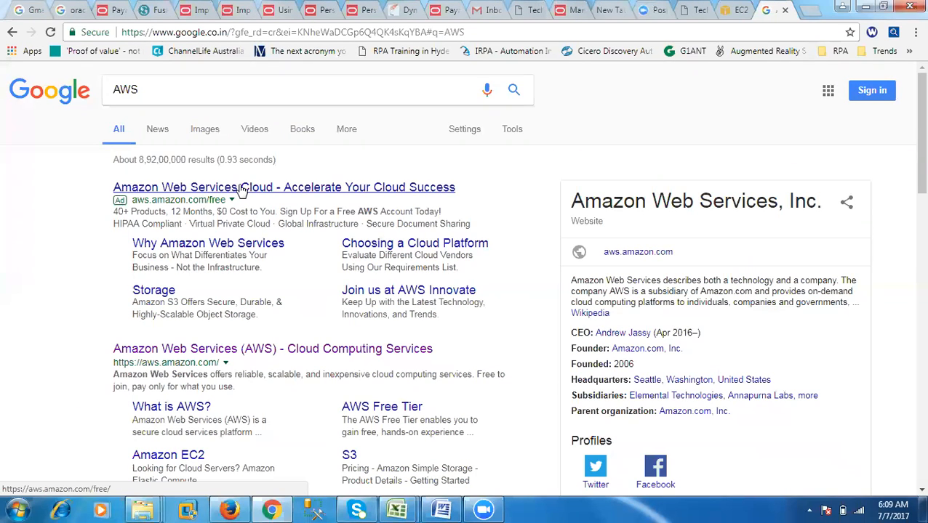
pyautogui.moveTo(170, 211); pyautogui.dragTo(277, 209)
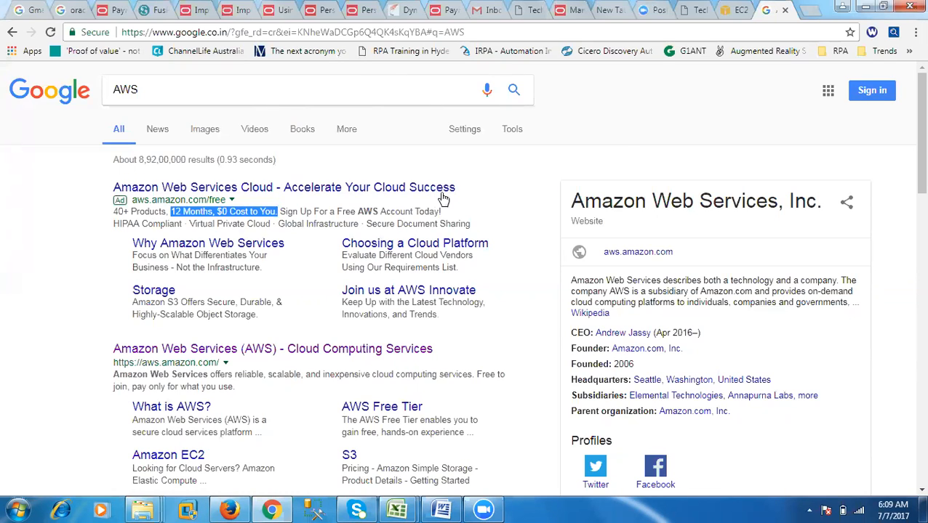
pyautogui.click(738, 11)
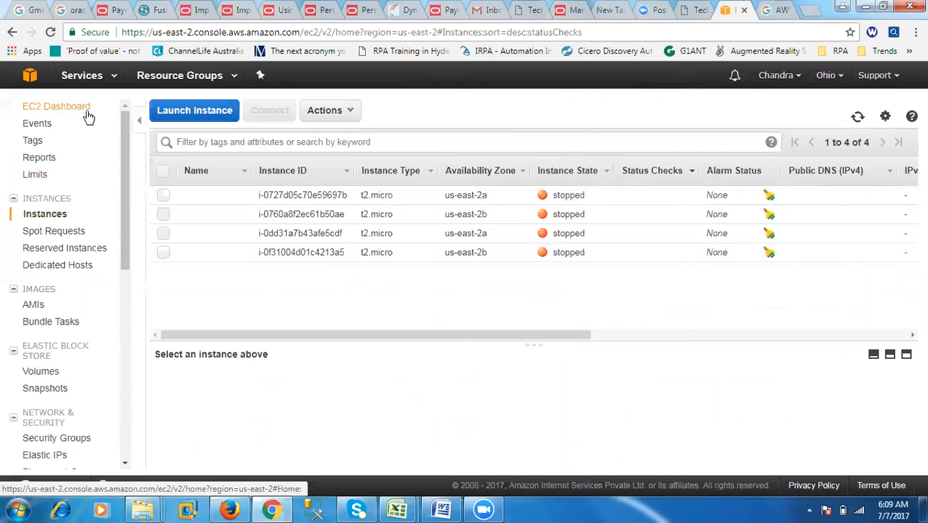
pyautogui.click(772, 10)
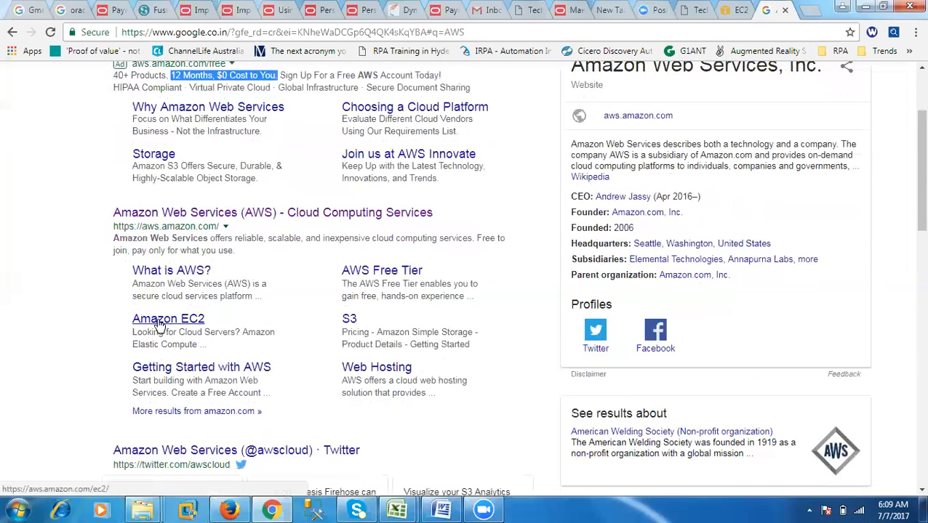
# - Start a new instance launch in the EC2 console and select the free-tier Microsoft Windows Server 2016 Base image
pyautogui.click(733, 12)
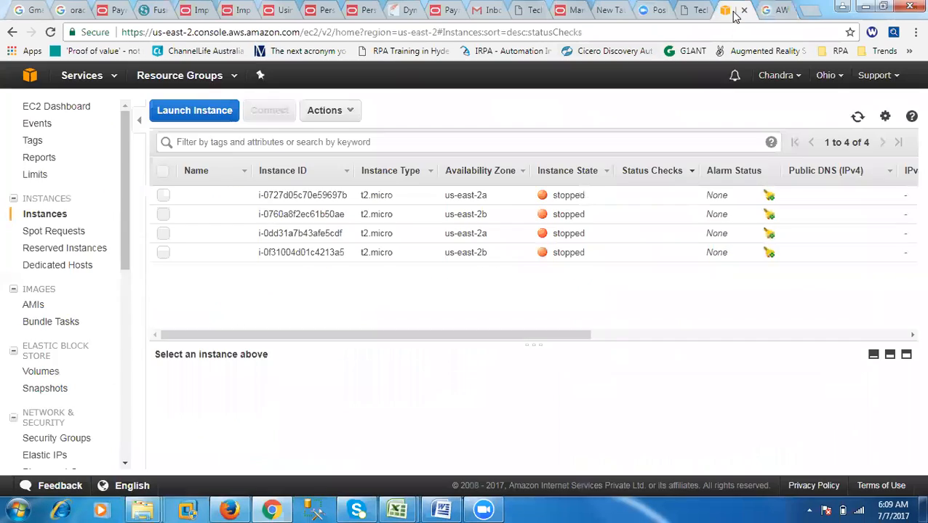
pyautogui.moveTo(123, 243); pyautogui.dragTo(120, 180)
pyautogui.click(179, 116)
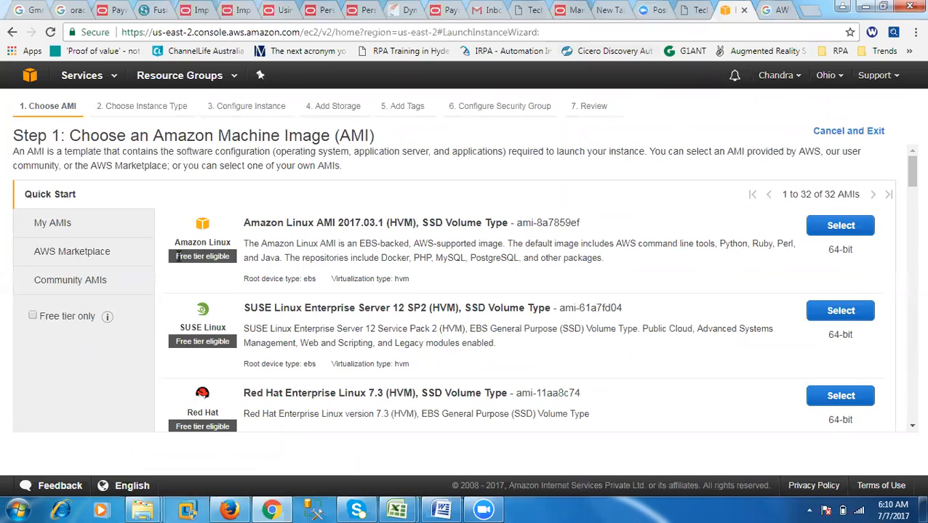
pyautogui.scroll(-2, 229, 328)
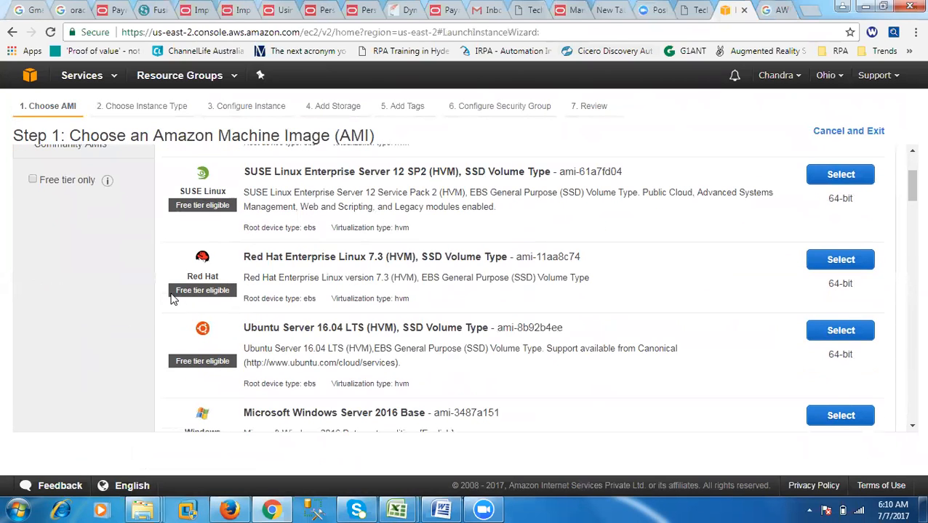
pyautogui.moveTo(173, 298); pyautogui.dragTo(240, 291)
pyautogui.scroll(-3, 240, 381)
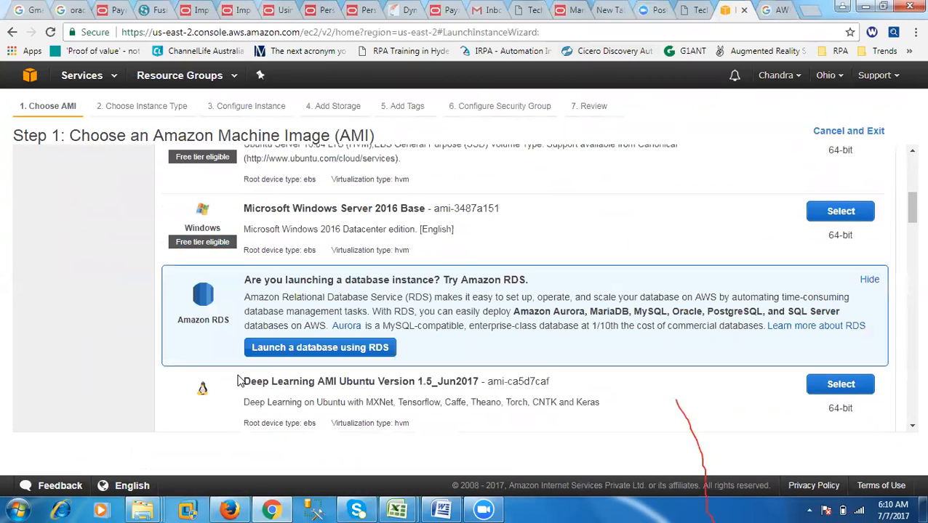
pyautogui.moveTo(175, 247); pyautogui.dragTo(231, 248)
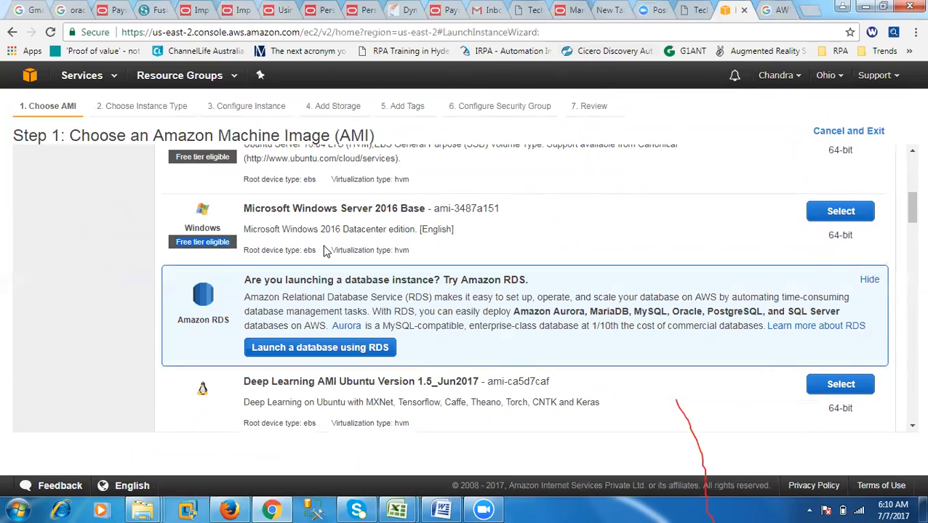
pyautogui.click(840, 212)
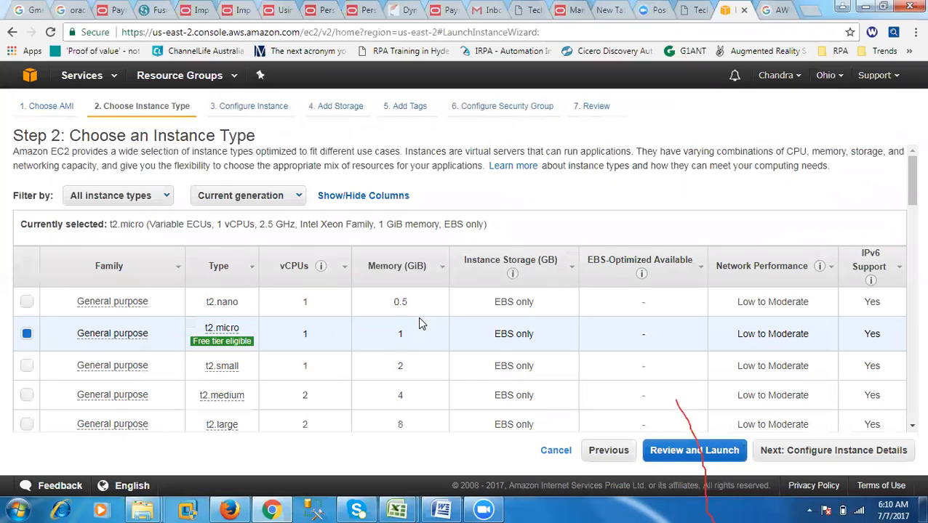
# - Keep the free-tier t2.micro instance type and proceed through the launch review to the key pair choice
pyautogui.moveTo(70, 136); pyautogui.dragTo(266, 141)
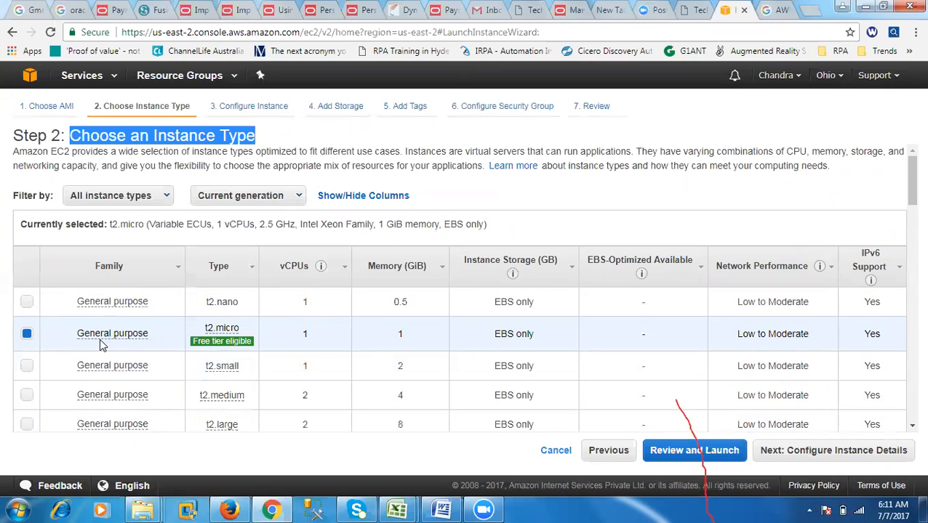
pyautogui.moveTo(233, 342)
pyautogui.click(691, 451)
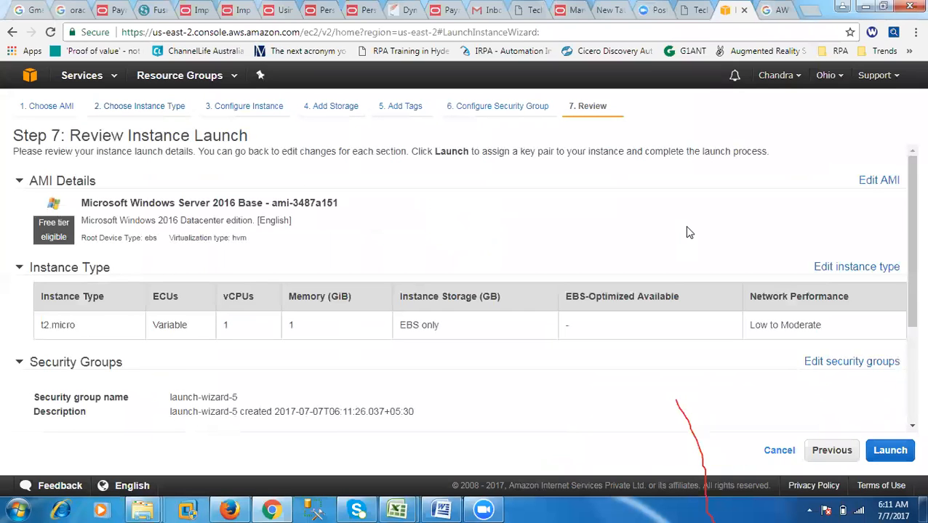
pyautogui.click(888, 451)
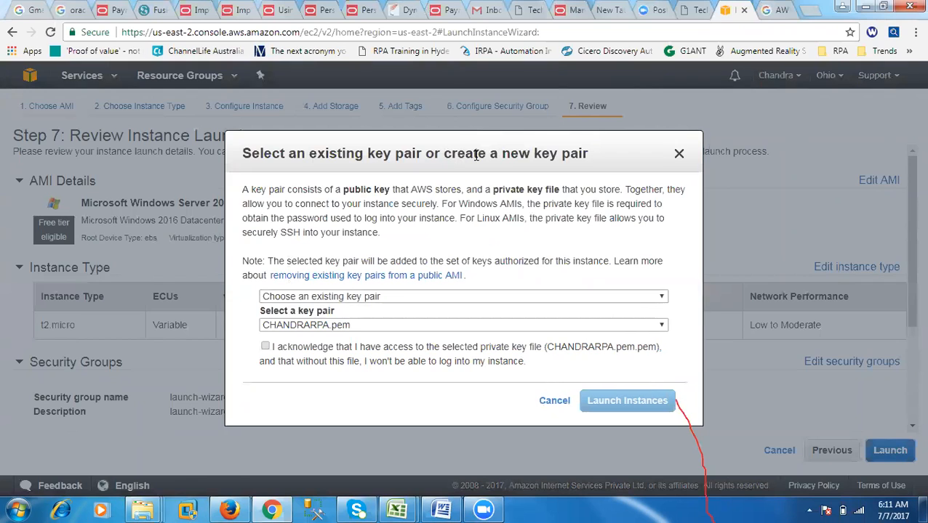
# - Create a new key pair named RTL6AM and download its private key file
pyautogui.moveTo(474, 154); pyautogui.dragTo(538, 154)
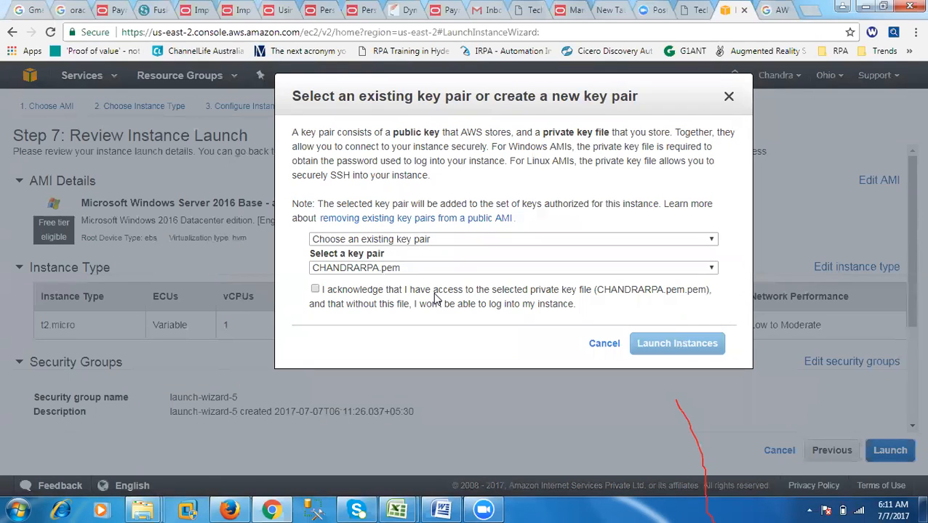
pyautogui.click(422, 269)
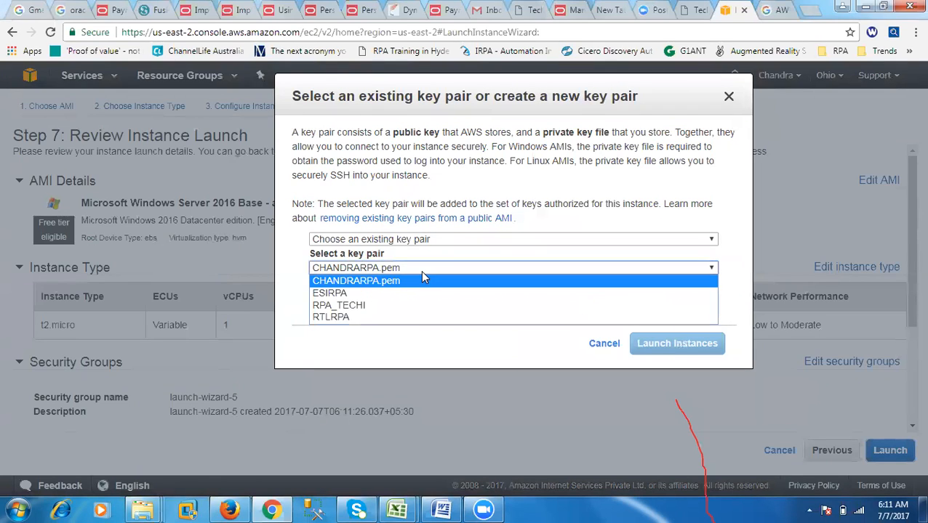
pyautogui.click(422, 276)
pyautogui.click(411, 241)
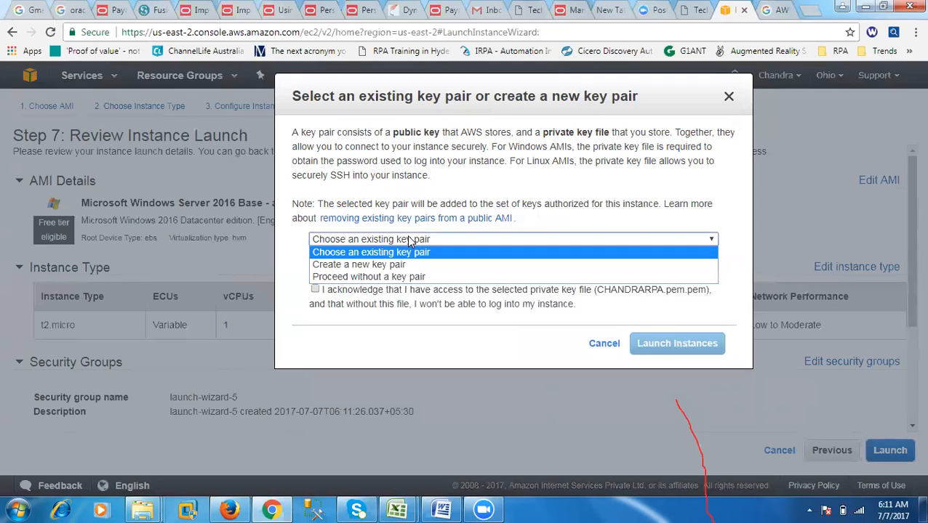
pyautogui.click(379, 266)
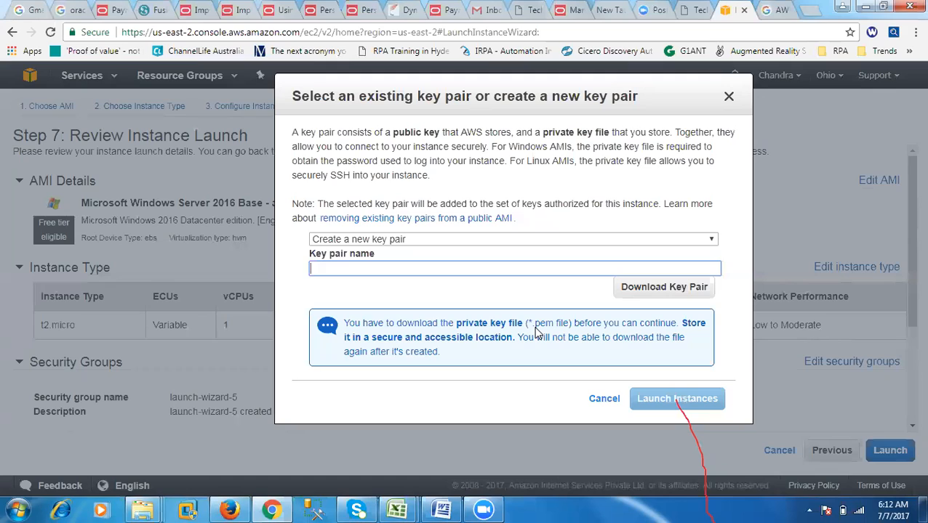
pyautogui.write('RTL6AM')
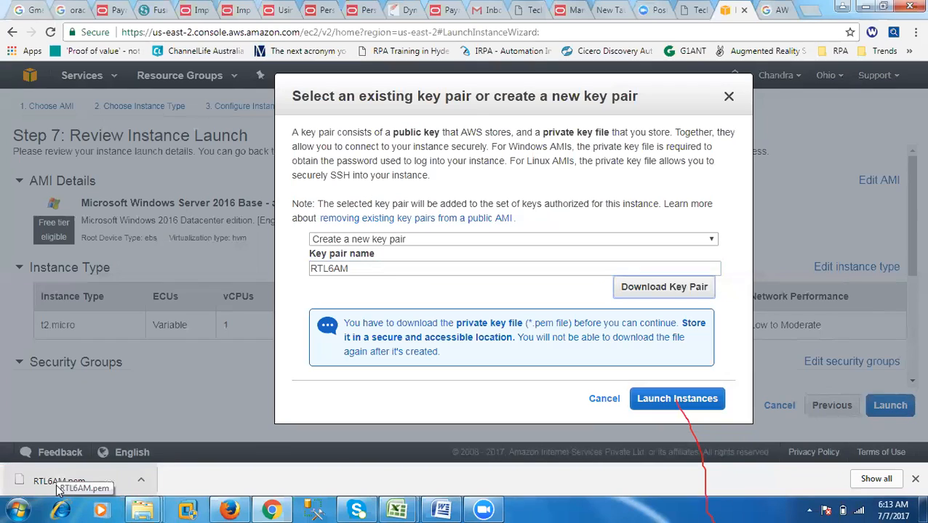
# - Launch the instance and open it in the instances list from the launch status page
pyautogui.click(691, 407)
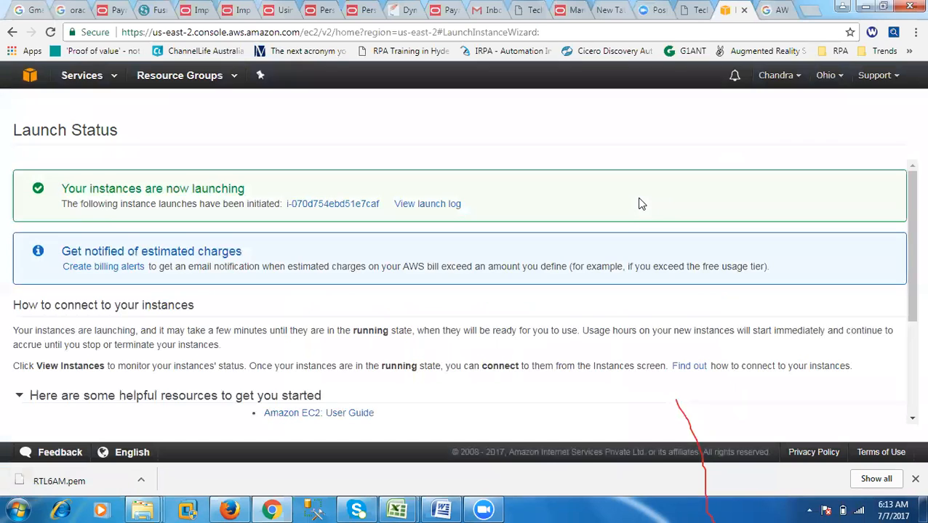
pyautogui.moveTo(66, 190); pyautogui.dragTo(236, 184)
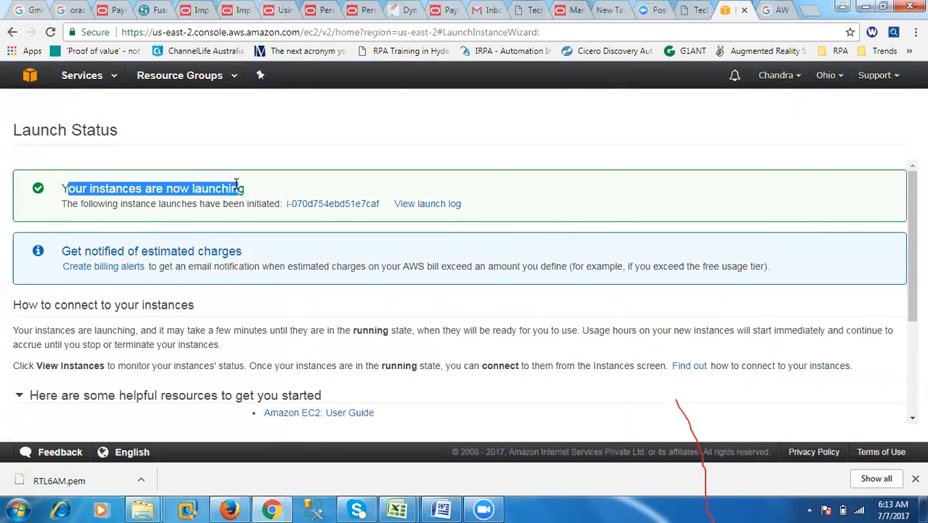
pyautogui.moveTo(61, 204); pyautogui.dragTo(273, 206)
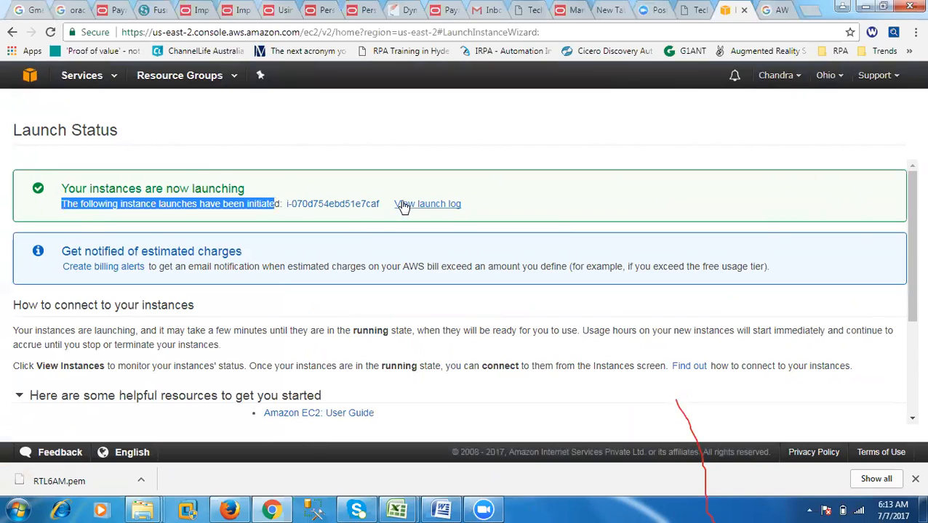
pyautogui.click(341, 207)
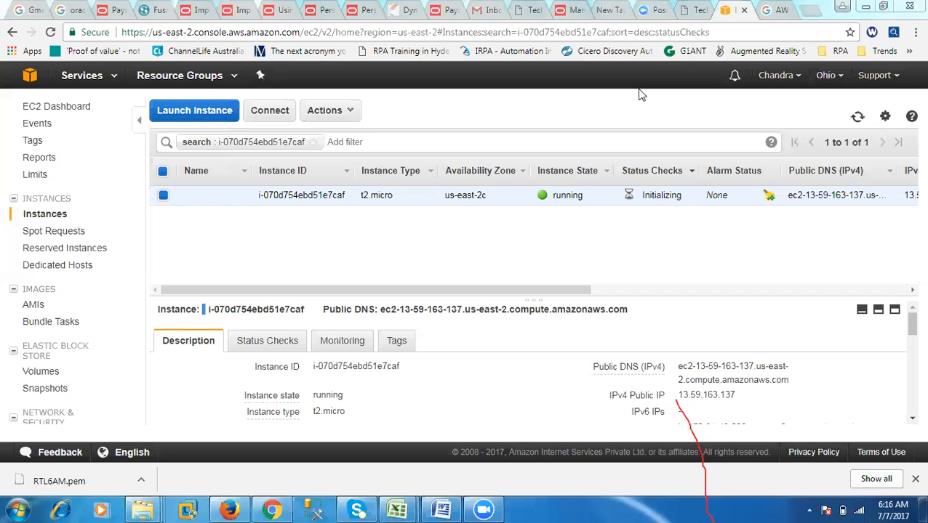
# - Switch to a new Notepad document and enter the contact phone number on the first line
pyautogui.click(18, 511)
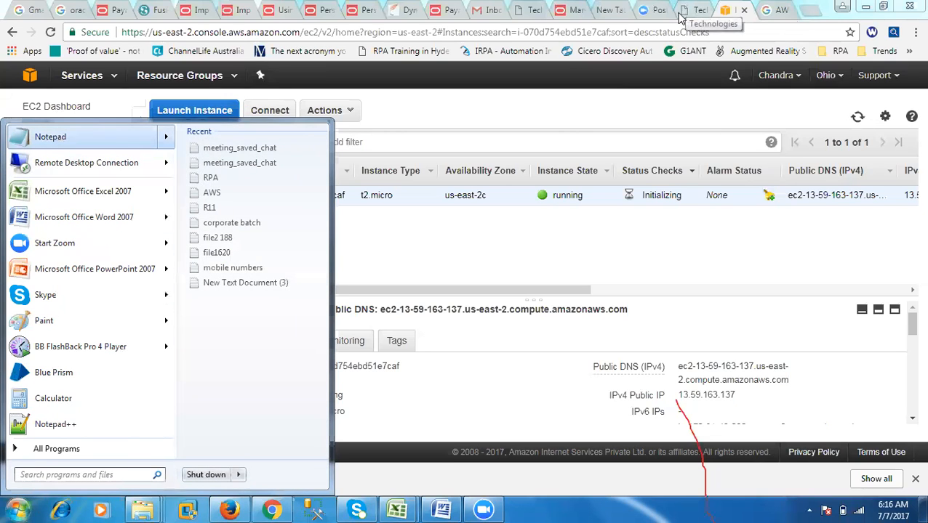
pyautogui.click(91, 141)
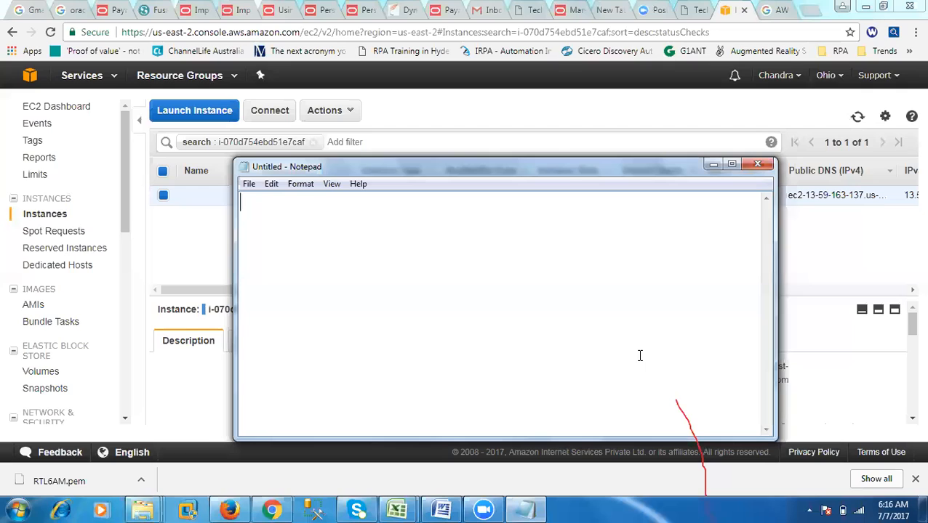
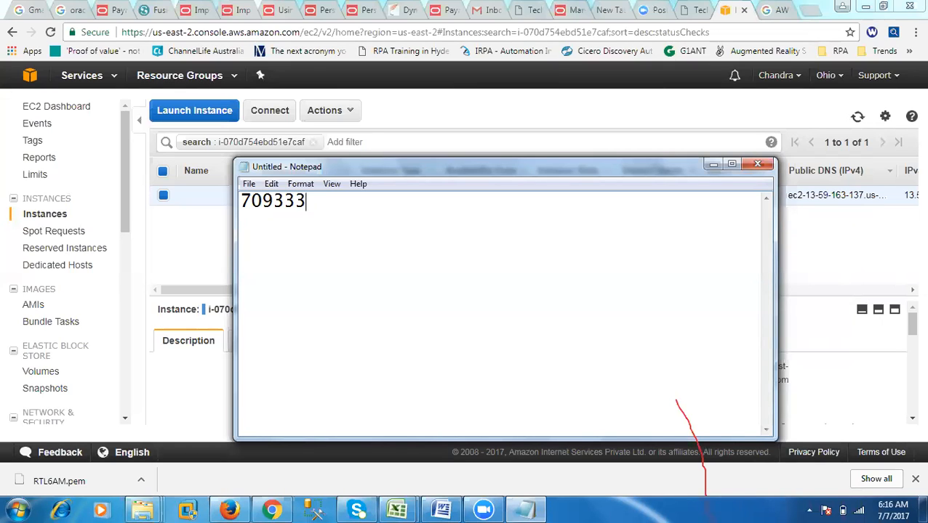
pyautogui.press('Return')
pyautogui.moveTo(682, 174); pyautogui.dragTo(679, 155)
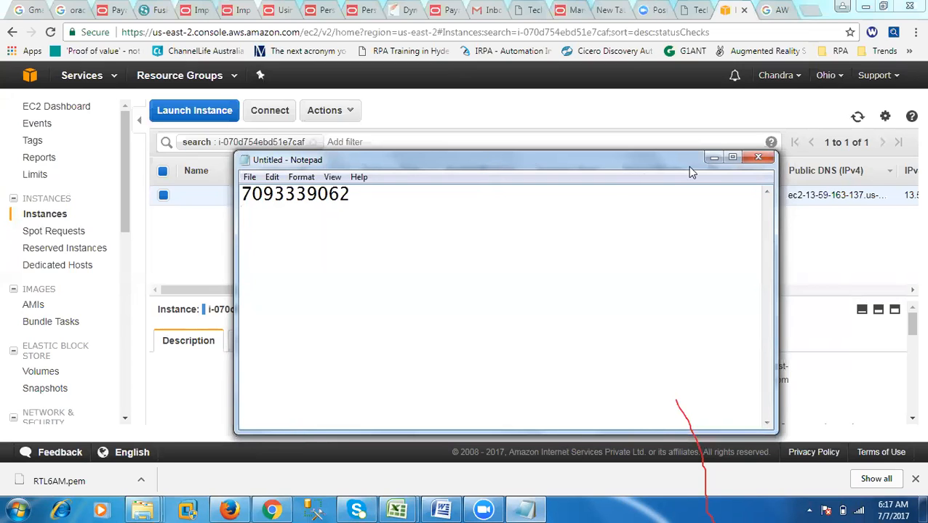
# - Close the Notepad note without saving it
pyautogui.click(711, 158)
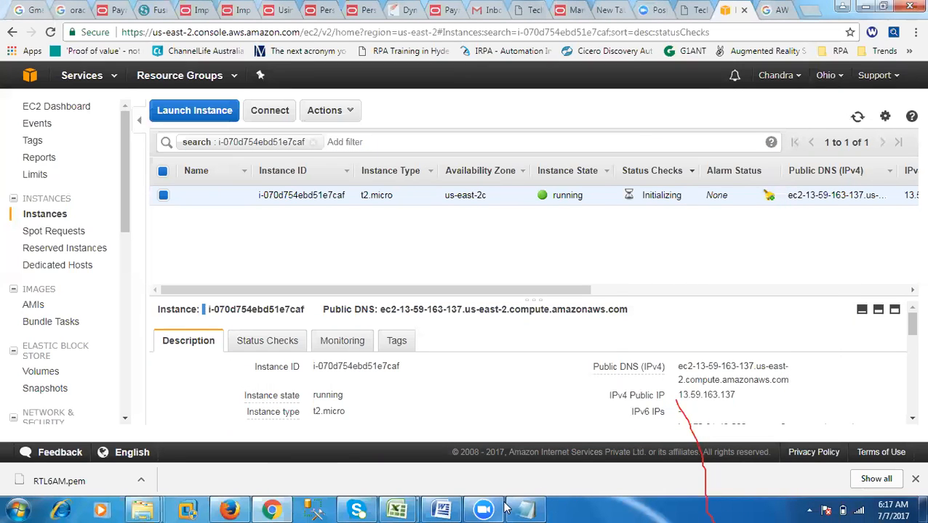
pyautogui.rightClick(526, 509)
pyautogui.click(517, 478)
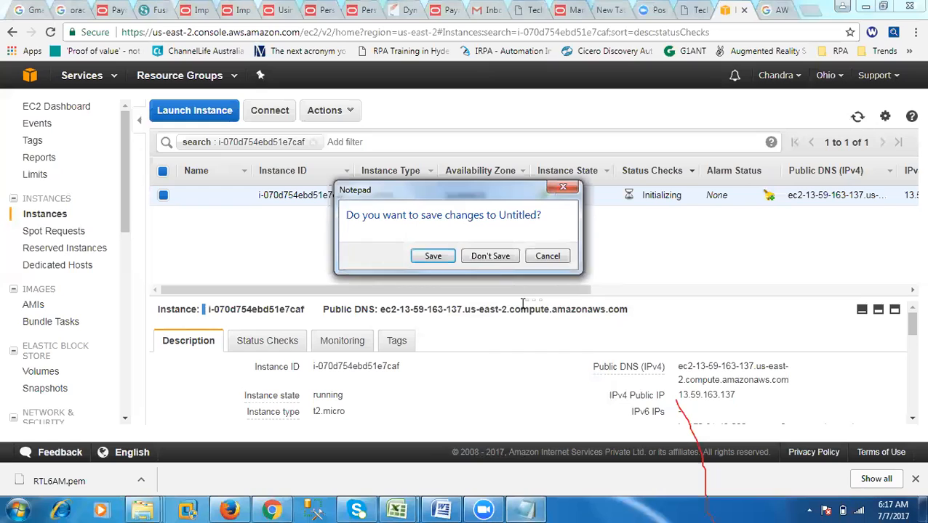
pyautogui.click(493, 256)
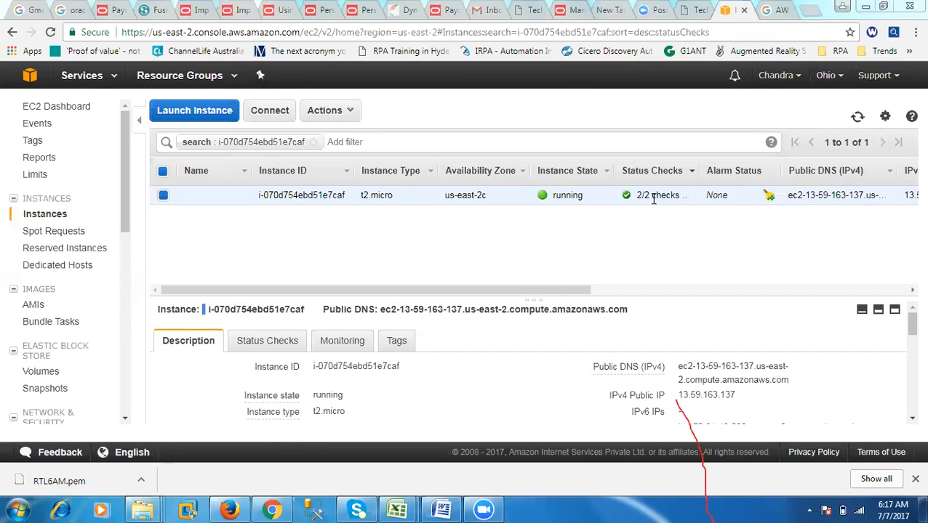
# - Open the connection details of the running t2.micro instance and download its remote desktop file
pyautogui.click(164, 197)
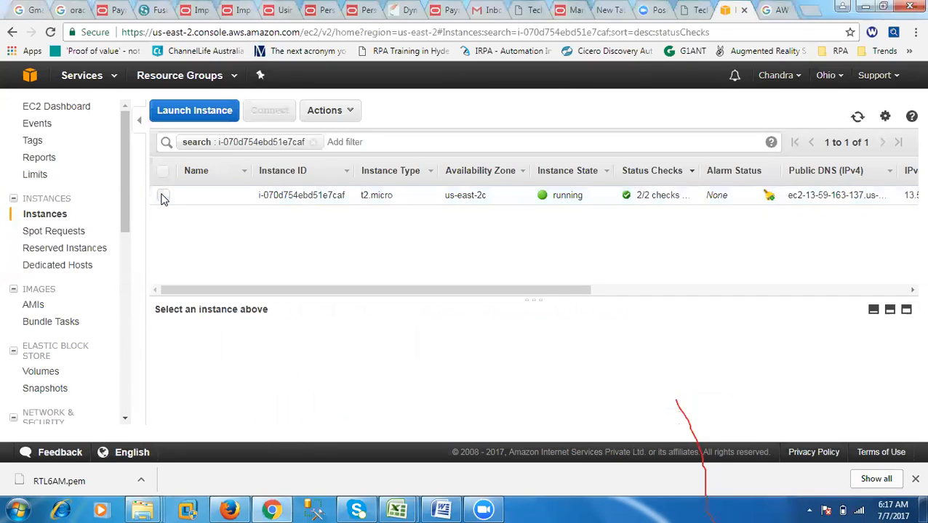
pyautogui.click(164, 197)
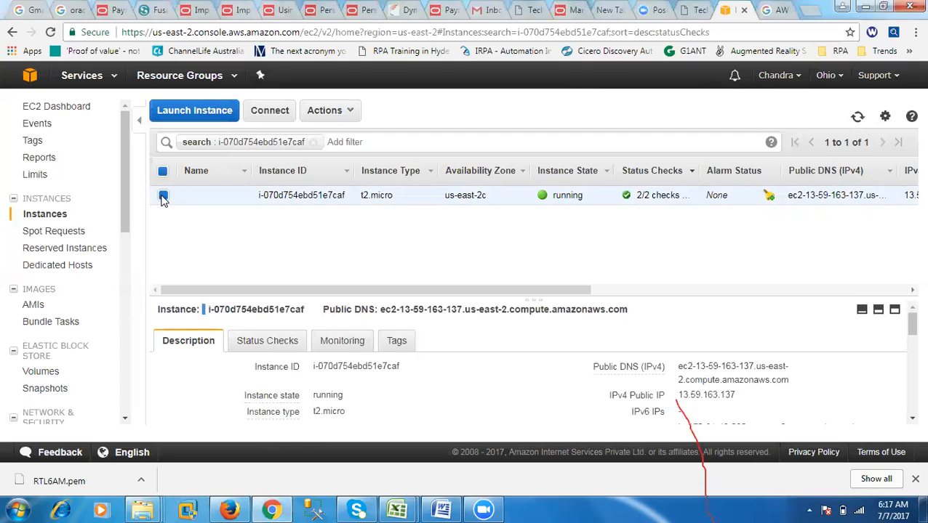
pyautogui.click(277, 115)
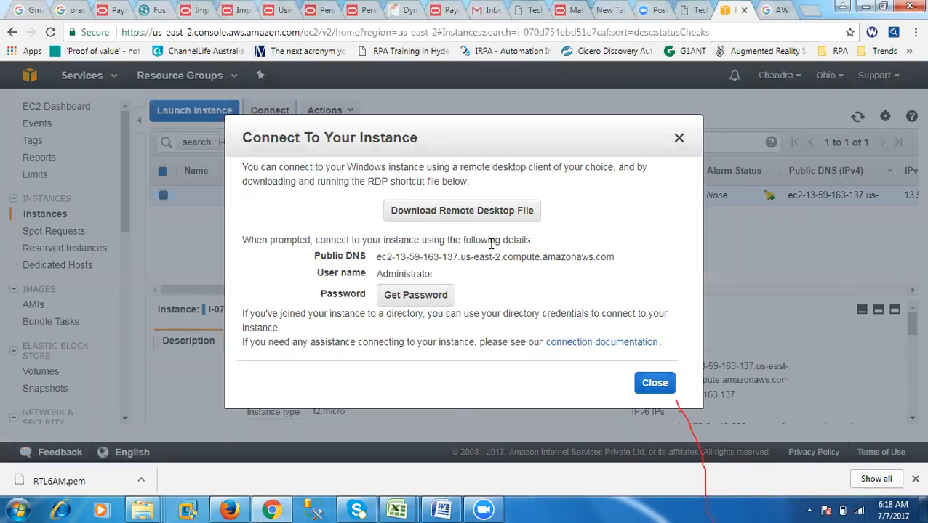
pyautogui.click(454, 211)
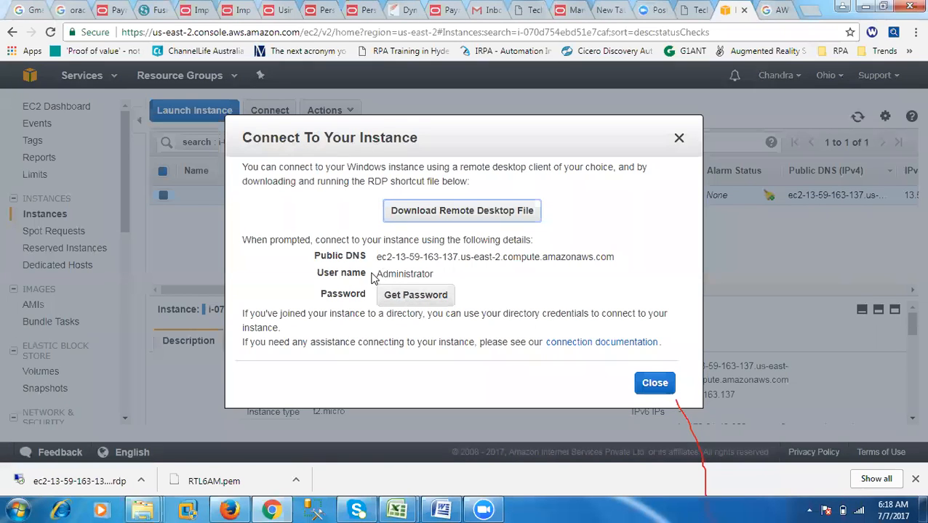
# - Retrieve the instance's Administrator password by choosing the RTL6AM.pem key file from Downloads and decrypting it
pyautogui.moveTo(374, 275); pyautogui.dragTo(435, 274)
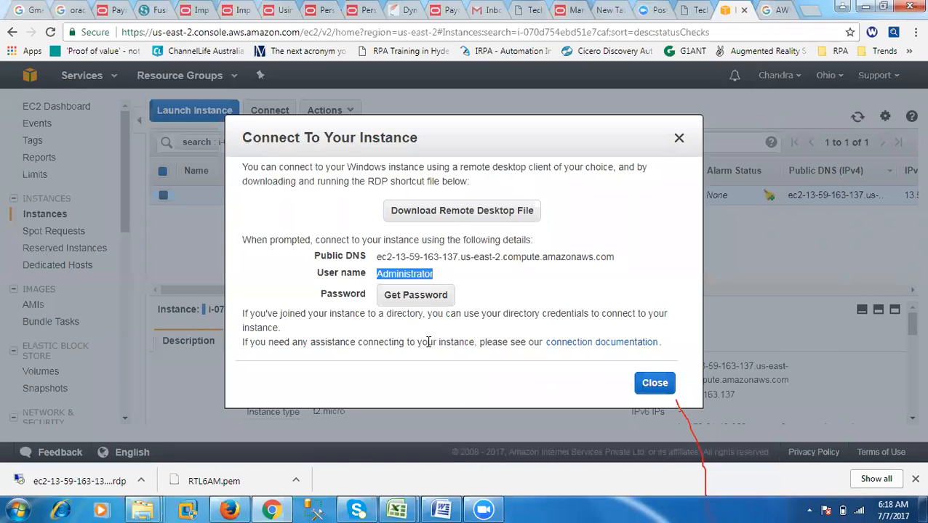
pyautogui.click(411, 298)
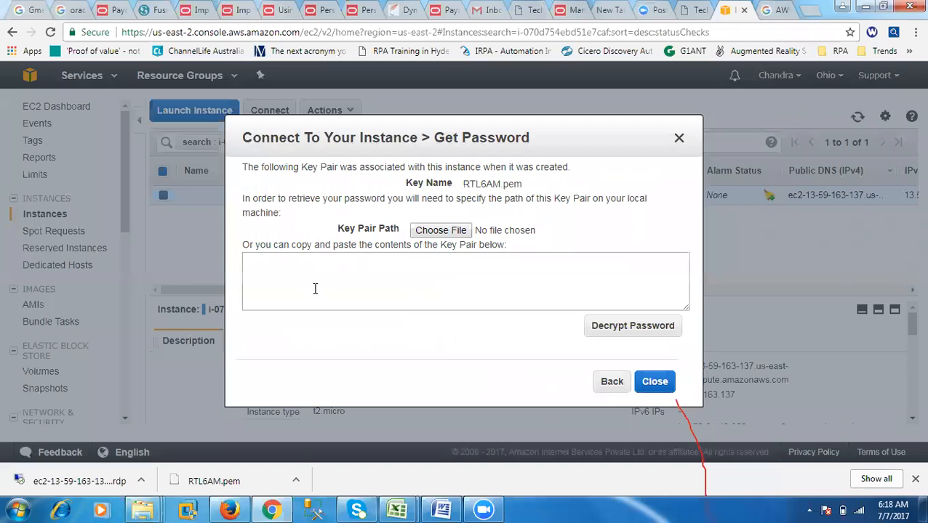
pyautogui.click(426, 232)
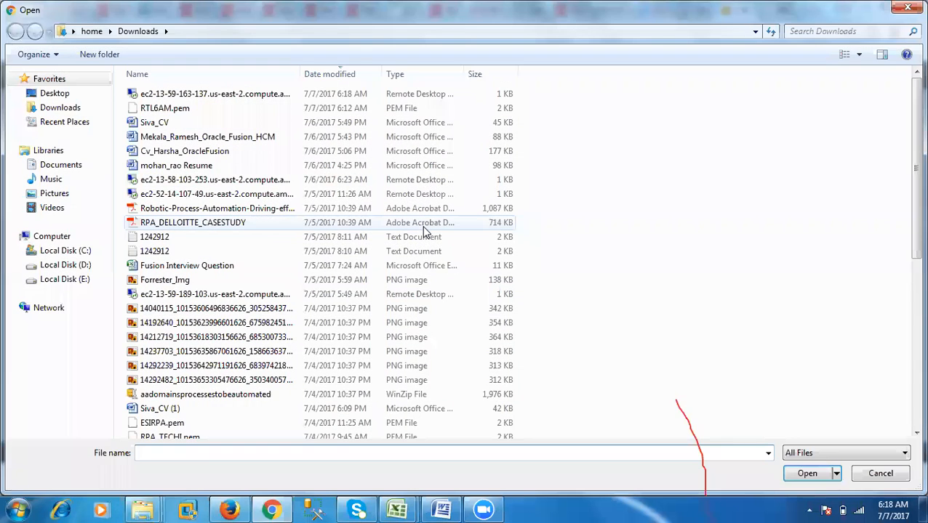
pyautogui.doubleClick(155, 109)
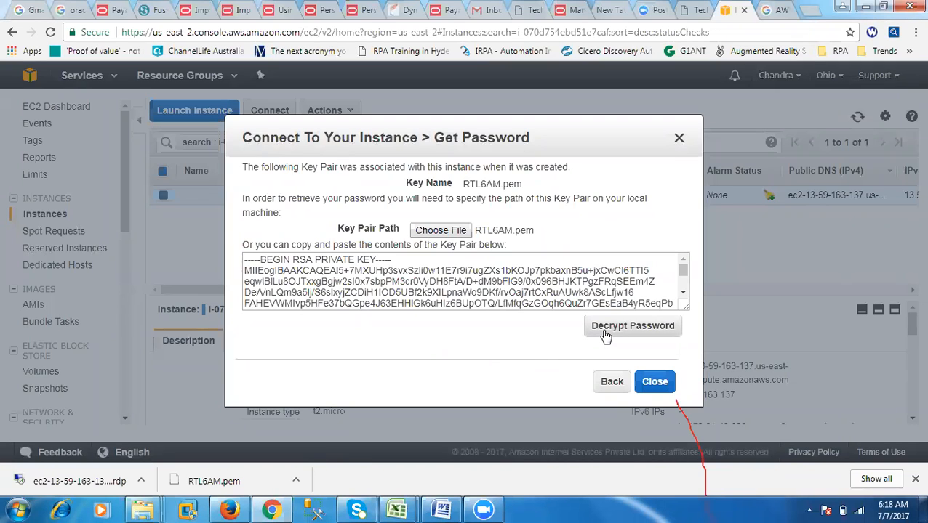
pyautogui.moveTo(244, 199); pyautogui.dragTo(649, 212)
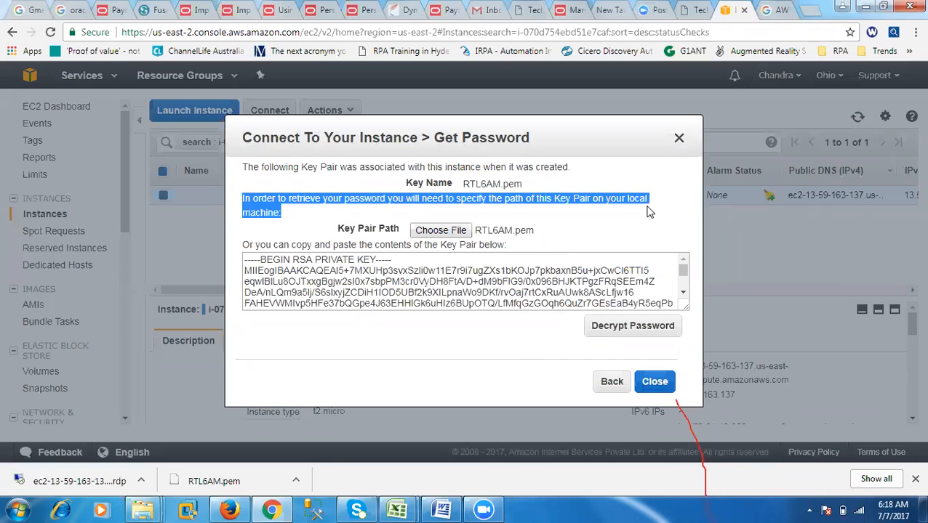
pyautogui.click(615, 333)
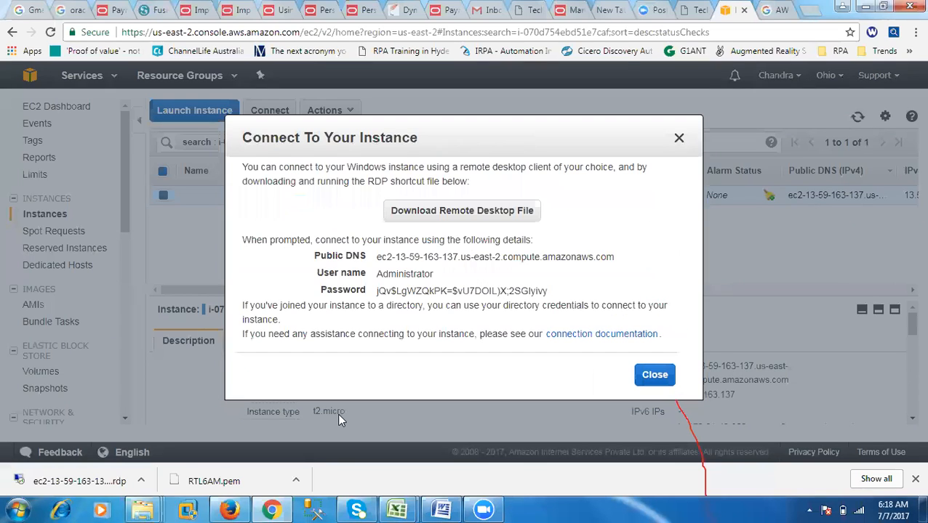
# - Copy the decrypted Administrator password and close the connection details
pyautogui.moveTo(377, 290); pyautogui.dragTo(548, 291)
pyautogui.moveTo(420, 148); pyautogui.dragTo(421, 235)
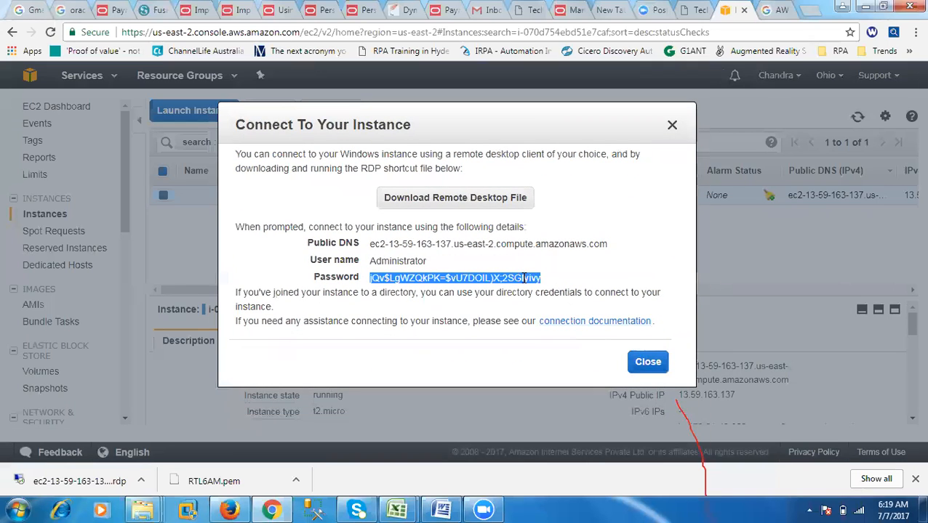
pyautogui.rightClick(523, 278)
pyautogui.click(541, 290)
pyautogui.click(646, 363)
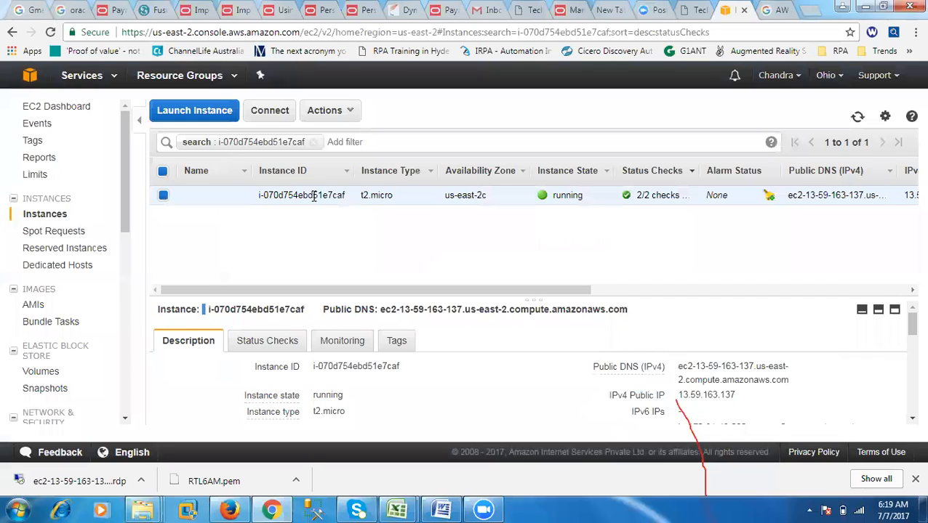
# - Open the downloaded RDP file and connect to the instance despite its unknown publisher
pyautogui.moveTo(351, 298); pyautogui.dragTo(746, 307)
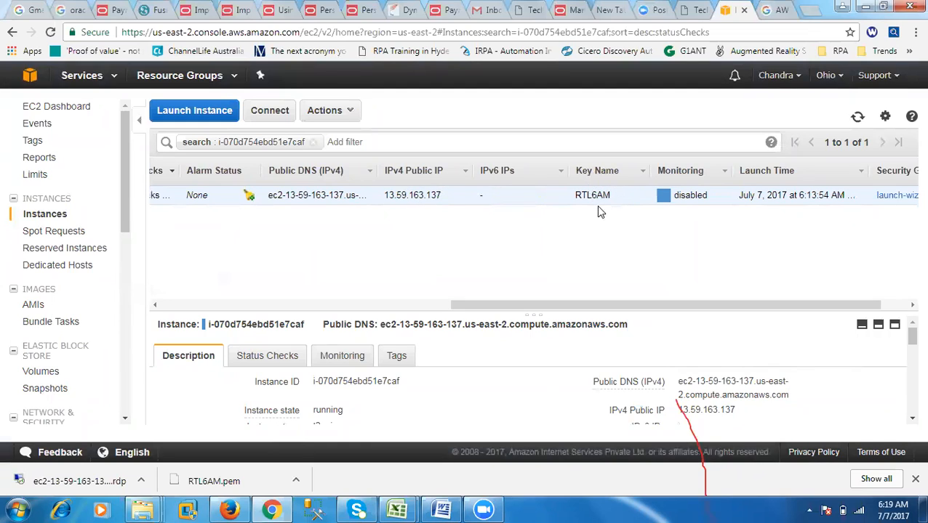
pyautogui.moveTo(575, 313); pyautogui.dragTo(267, 309)
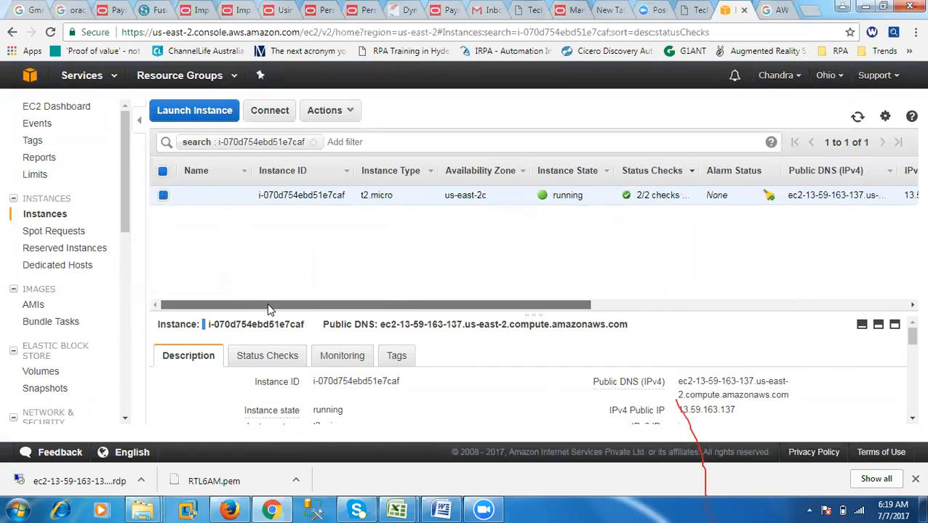
pyautogui.click(69, 482)
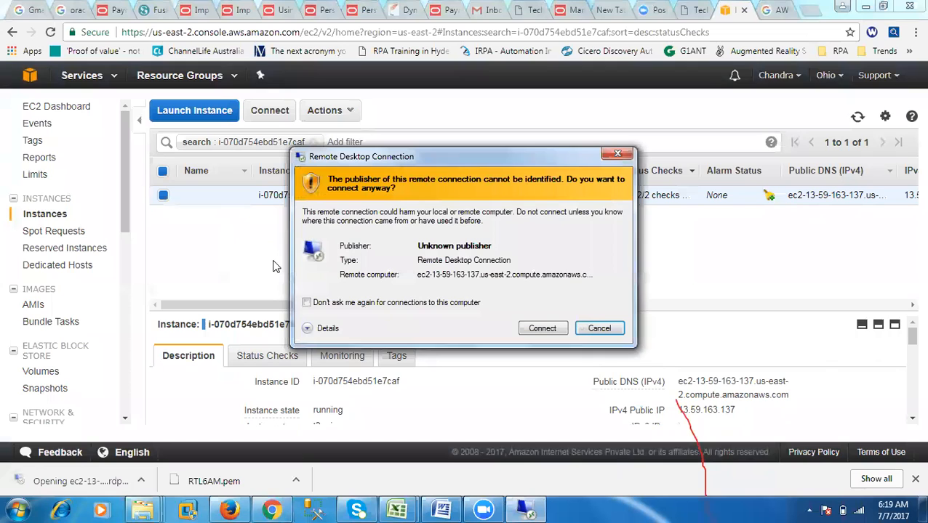
pyautogui.click(539, 332)
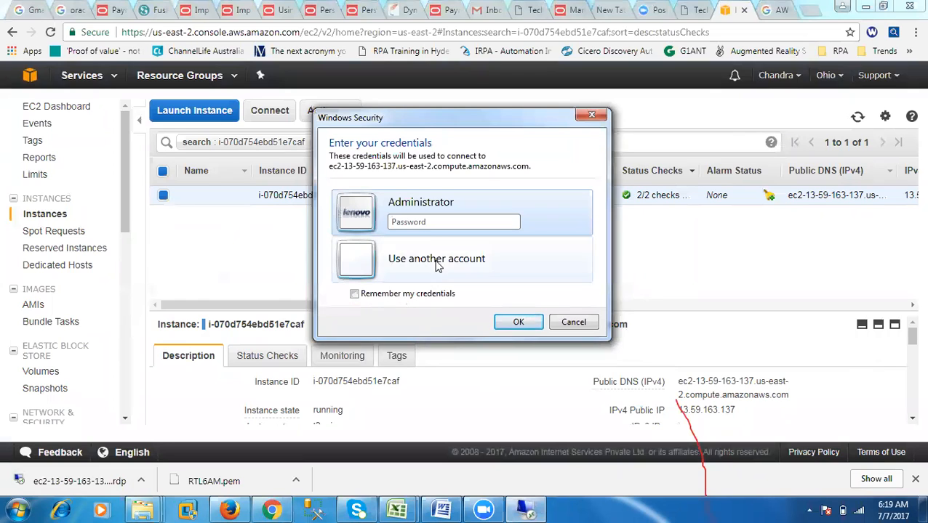
# - Try to log on to the instance as Administrator by pasting the copied account password, repeating the attempt
pyautogui.rightClick(434, 223)
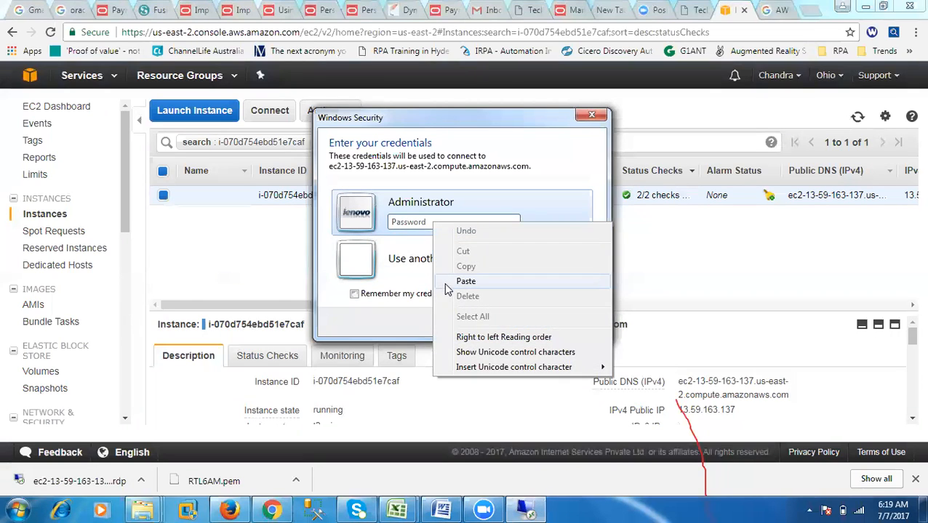
pyautogui.click(445, 284)
pyautogui.click(516, 322)
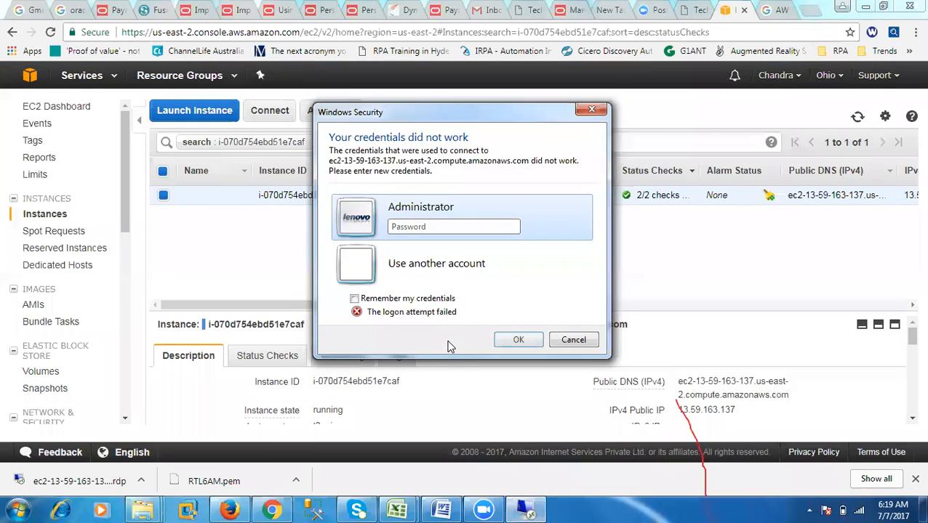
pyautogui.rightClick(392, 229)
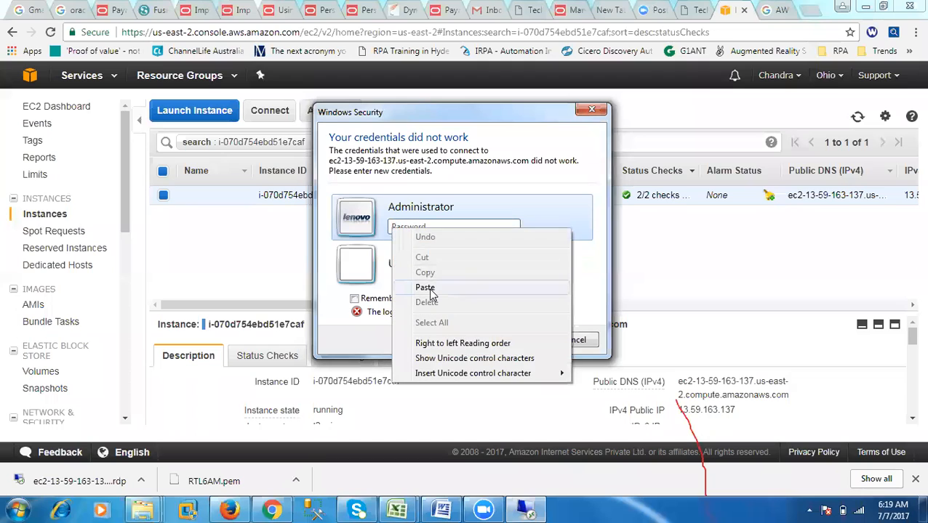
pyautogui.click(426, 288)
pyautogui.click(519, 340)
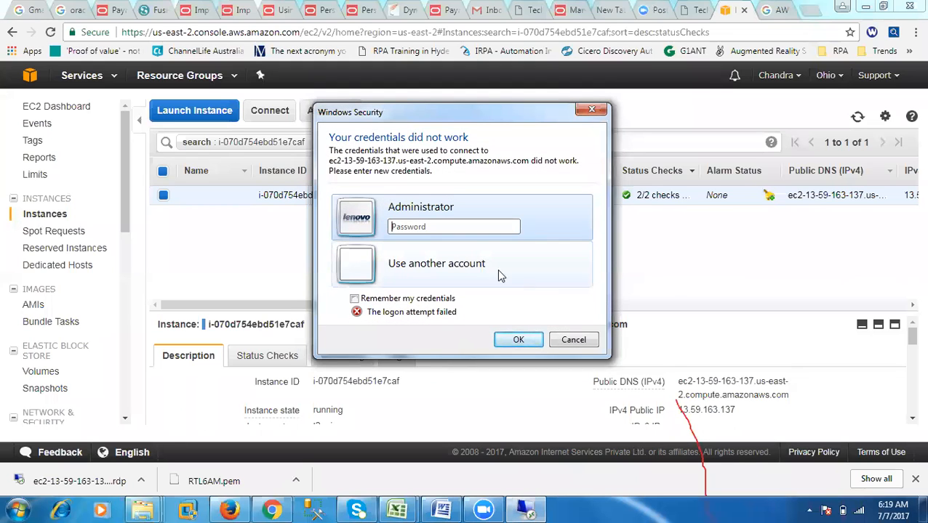
pyautogui.rightClick(407, 227)
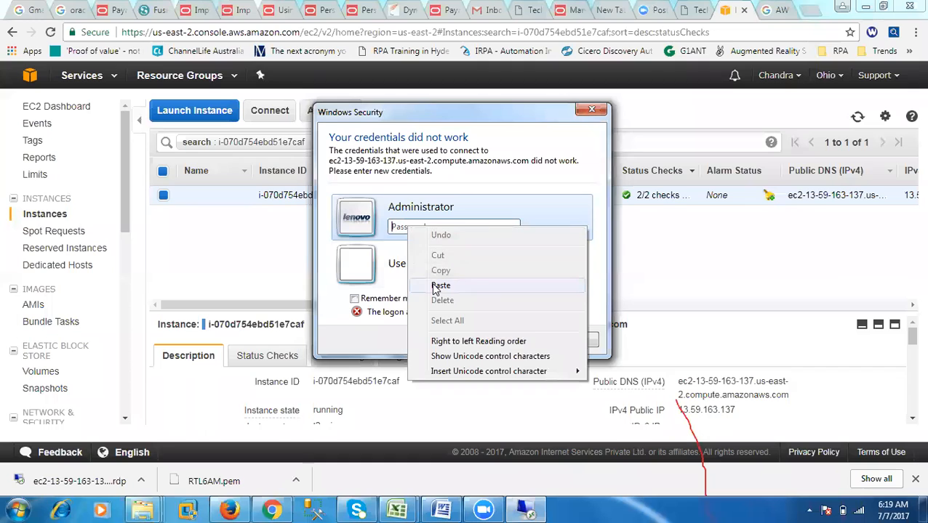
pyautogui.click(438, 284)
pyautogui.click(514, 339)
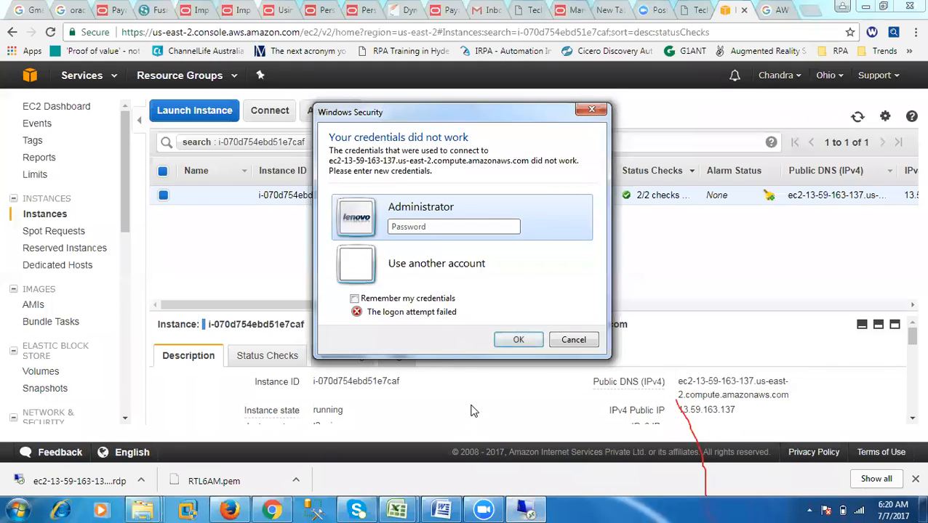
# - Paste the account password into a new Notepad document, copy it again from there and minimize Notepad
pyautogui.click(18, 509)
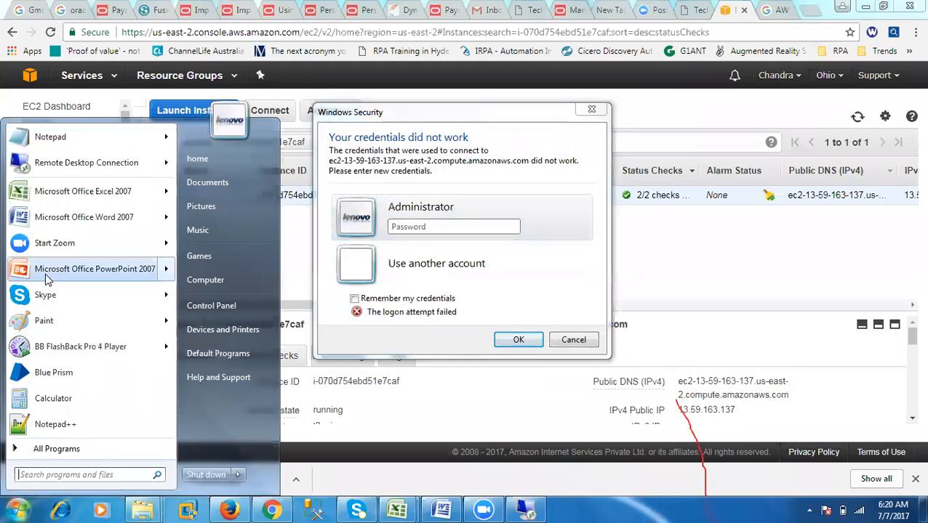
pyautogui.click(40, 78)
pyautogui.rightClick(300, 213)
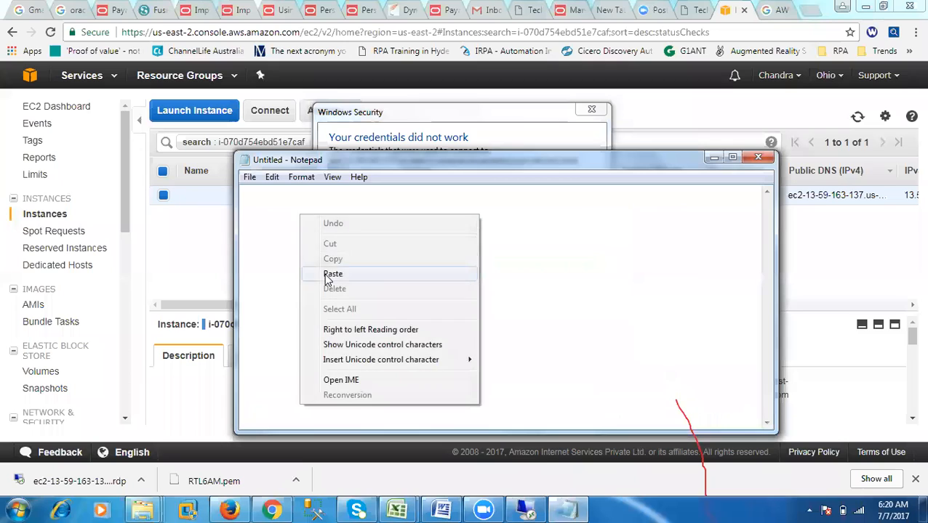
pyautogui.click(328, 271)
pyautogui.moveTo(591, 193); pyautogui.dragTo(192, 188)
pyautogui.rightClick(272, 191)
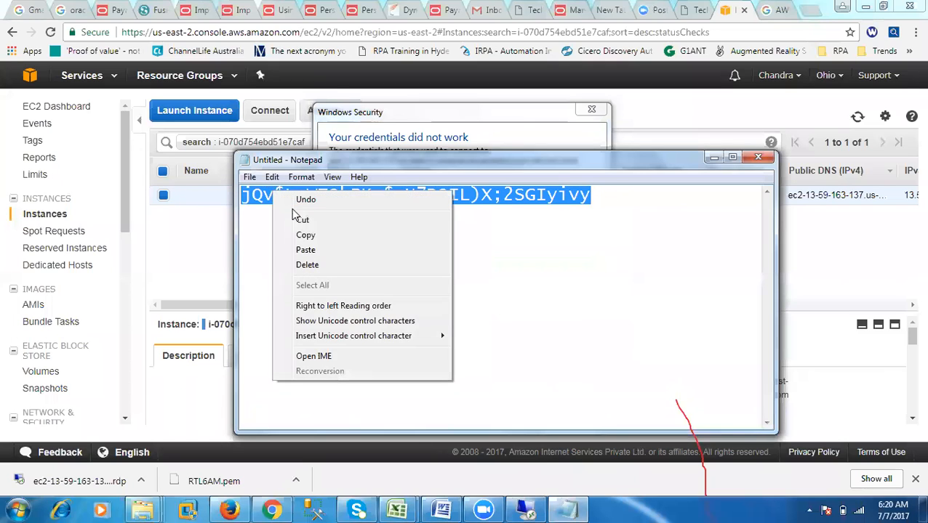
pyautogui.click(280, 236)
pyautogui.click(713, 158)
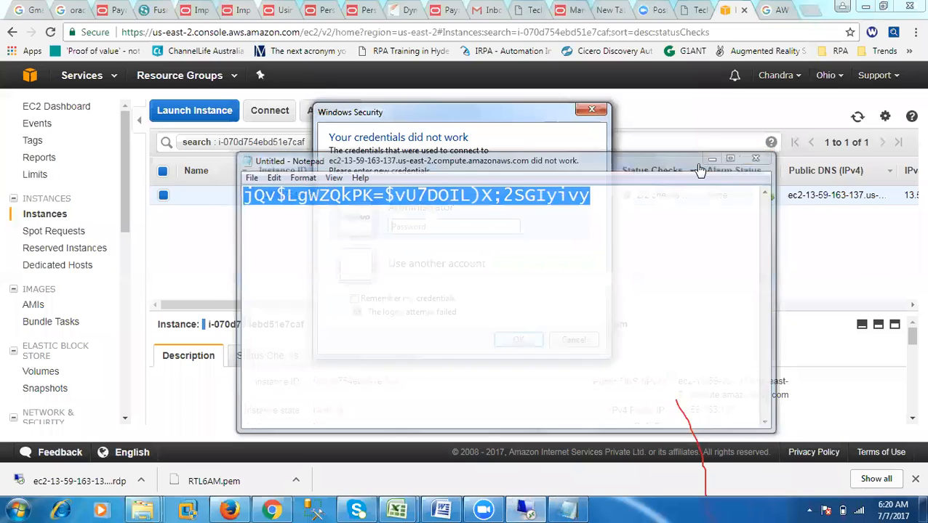
# - Try the Administrator logon again with the account password recopied from Notepad
pyautogui.rightClick(439, 229)
pyautogui.click(469, 291)
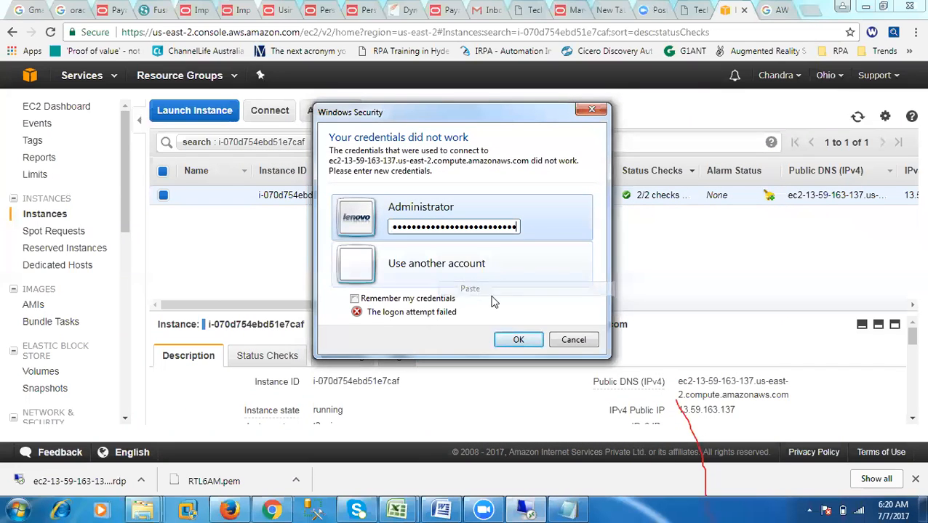
pyautogui.click(517, 337)
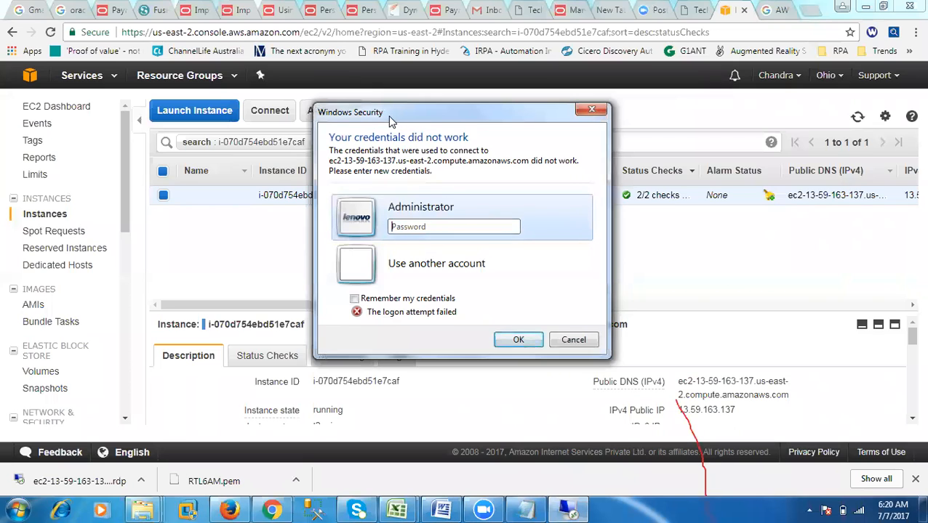
# - Try the Administrator logon once more with the pasted account password and cancel the credentials request
pyautogui.moveTo(399, 122); pyautogui.dragTo(294, 120)
pyautogui.rightClick(296, 225)
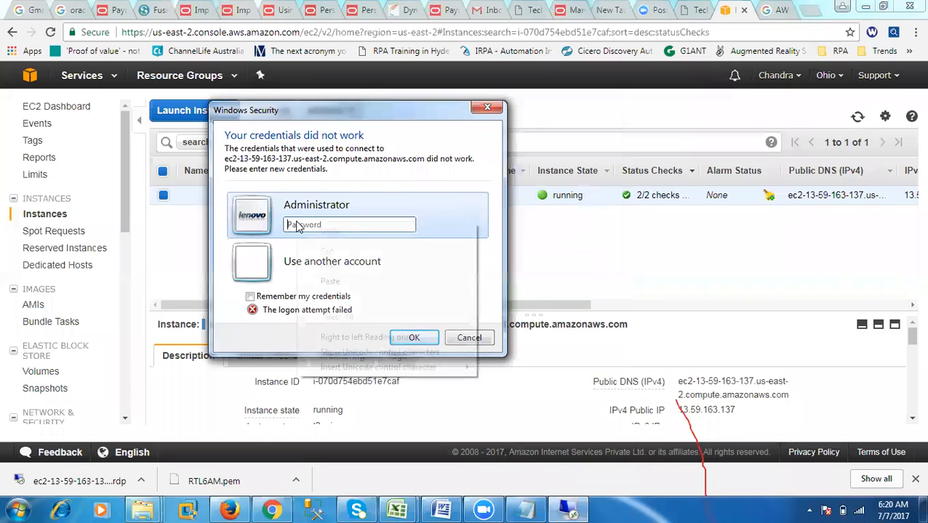
pyautogui.click(330, 281)
pyautogui.click(408, 339)
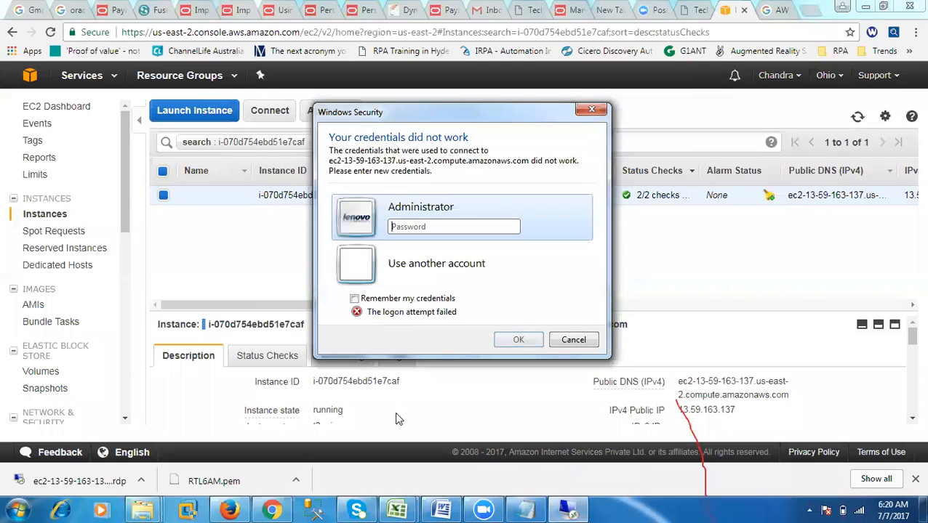
pyautogui.click(556, 344)
# - Reopen the downloaded RDP file, connect to the instance and submit the pasted account password for Administrator
pyautogui.click(125, 472)
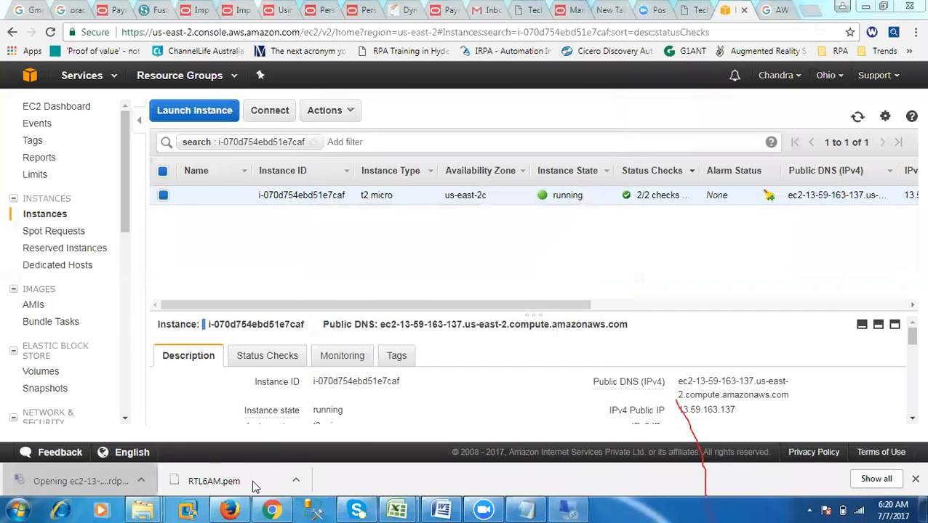
pyautogui.click(538, 327)
pyautogui.rightClick(415, 230)
pyautogui.click(448, 285)
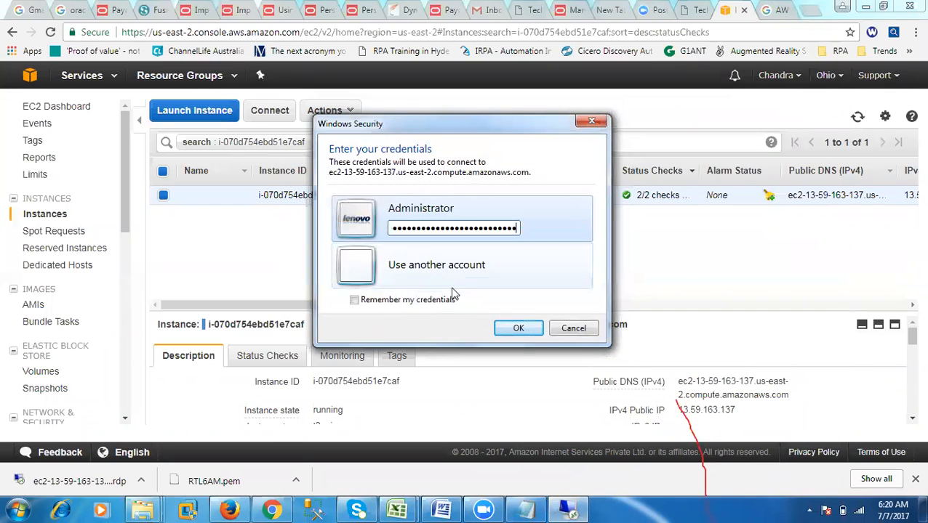
pyautogui.click(518, 328)
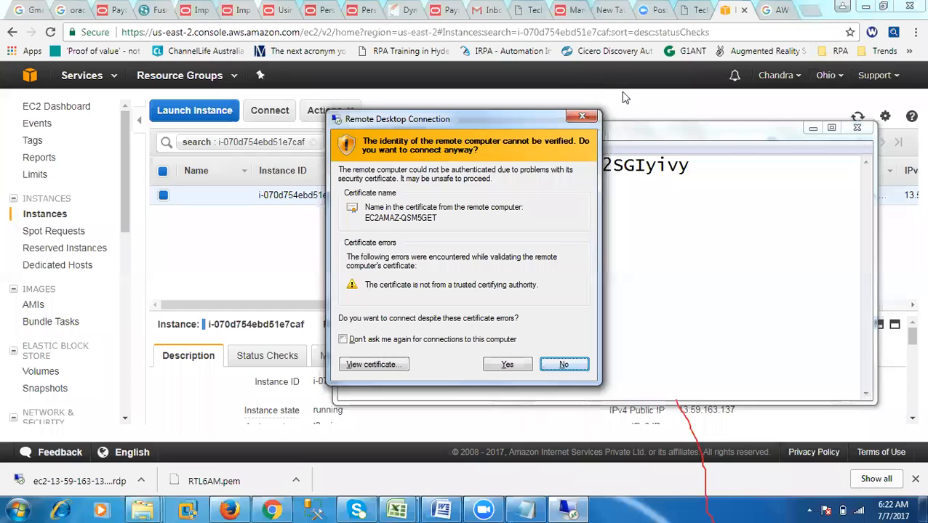
# - Connect despite the certificate errors without being asked again for this computer, and decline making the server discoverable on its network
pyautogui.moveTo(487, 122); pyautogui.dragTo(521, 207)
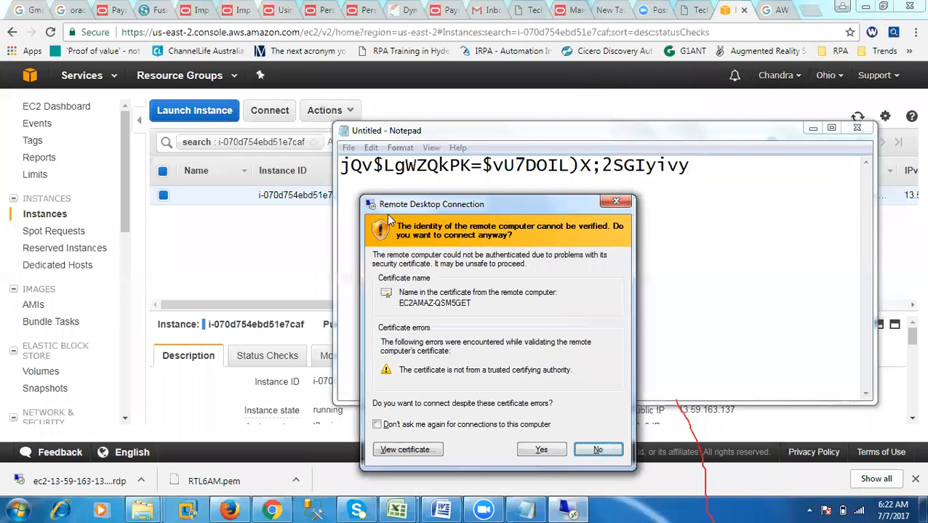
pyautogui.click(377, 425)
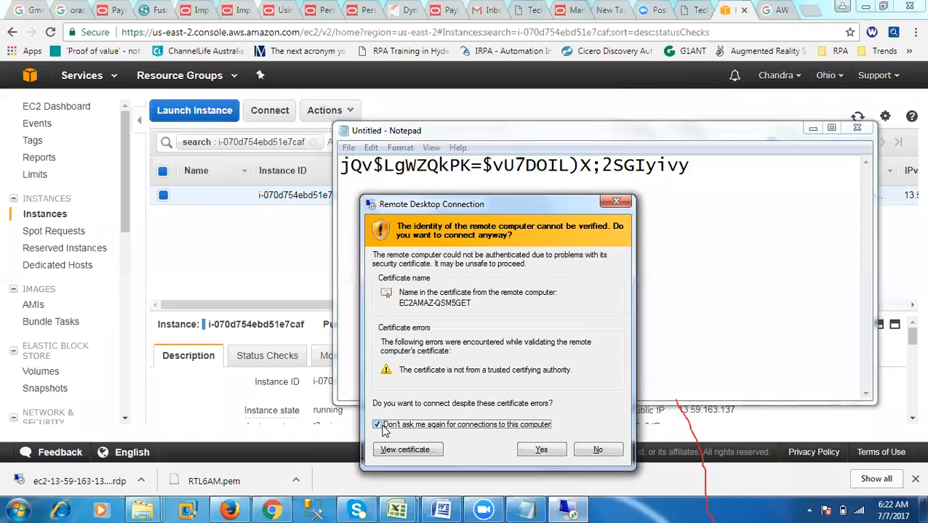
pyautogui.click(540, 449)
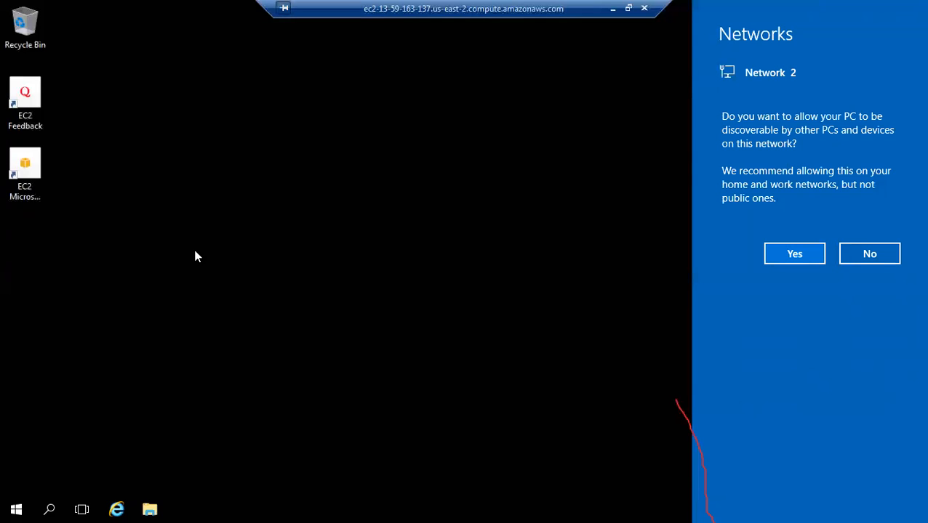
pyautogui.click(846, 256)
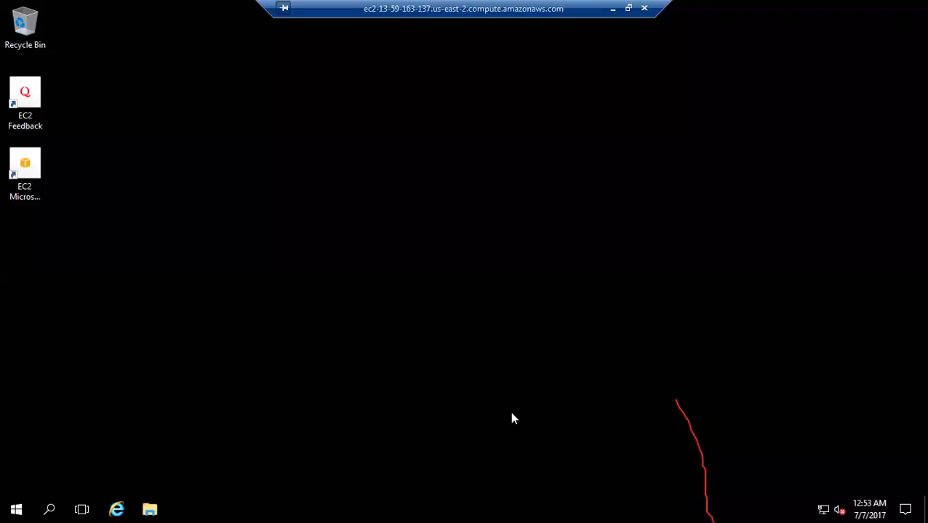
# - Minimize the remote session and copy the Atmn-Anywhere-Enterprise900 installer from the local Downloads folder
pyautogui.click(612, 8)
pyautogui.moveTo(149, 508)
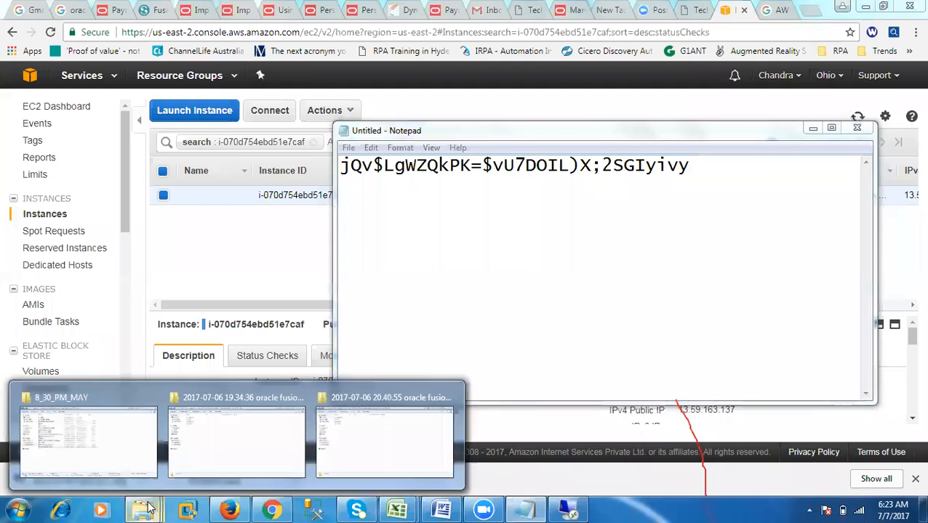
pyautogui.click(135, 450)
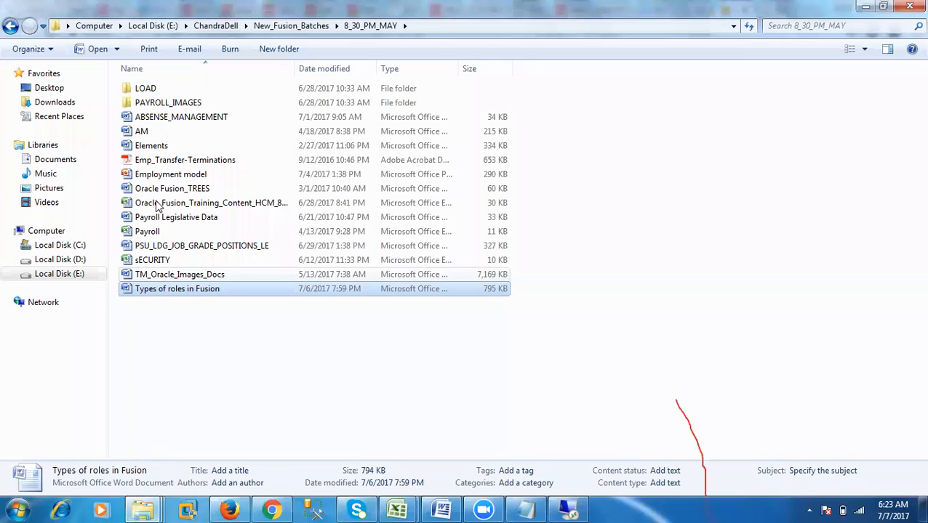
pyautogui.click(59, 102)
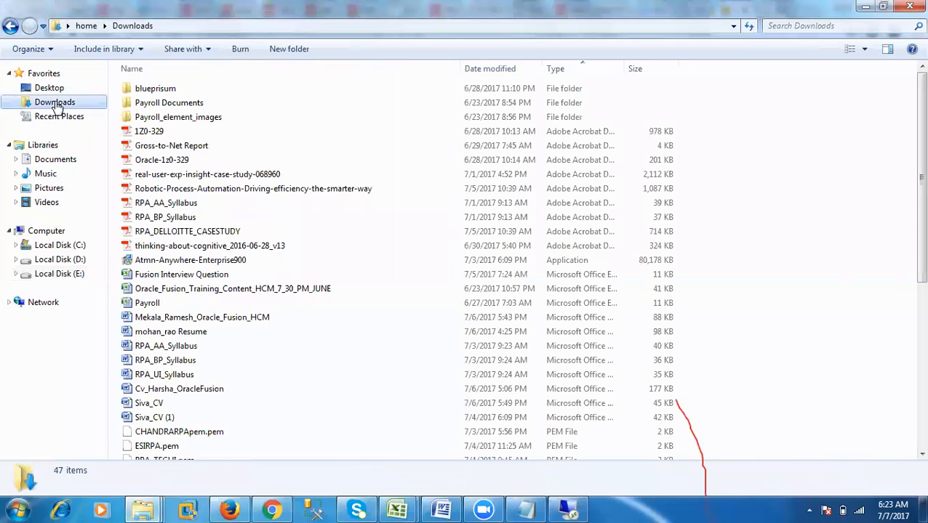
pyautogui.click(163, 262)
pyautogui.rightClick(163, 262)
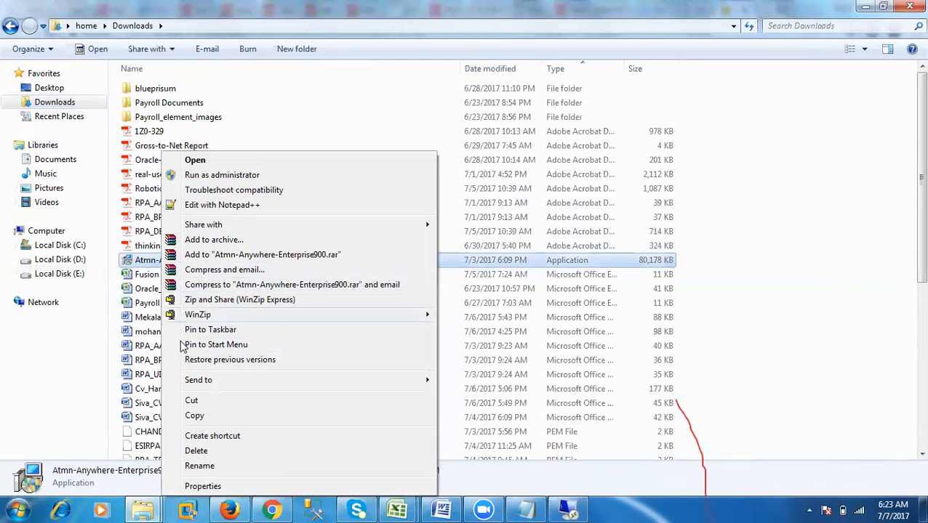
pyautogui.click(247, 415)
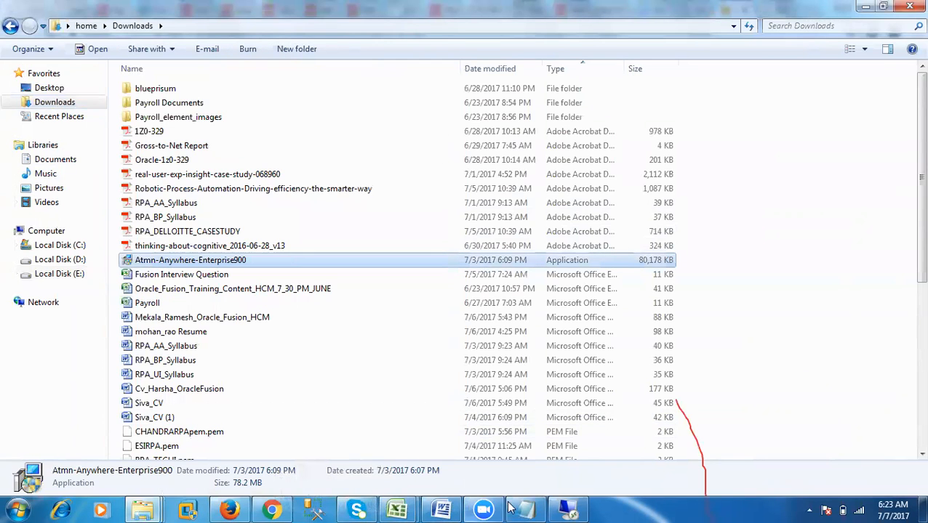
# - Return to the remote session and paste the copied installer onto the server's desktop
pyautogui.click(567, 510)
pyautogui.rightClick(172, 138)
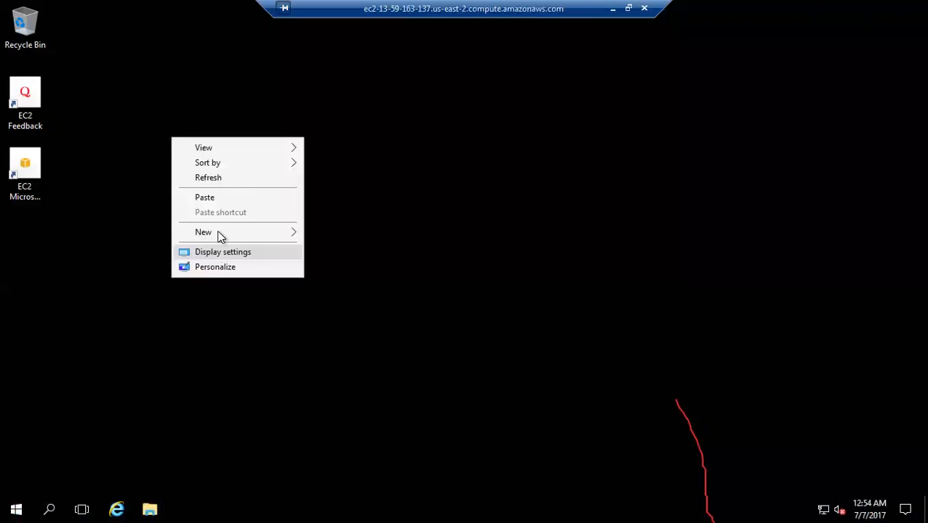
pyautogui.click(210, 197)
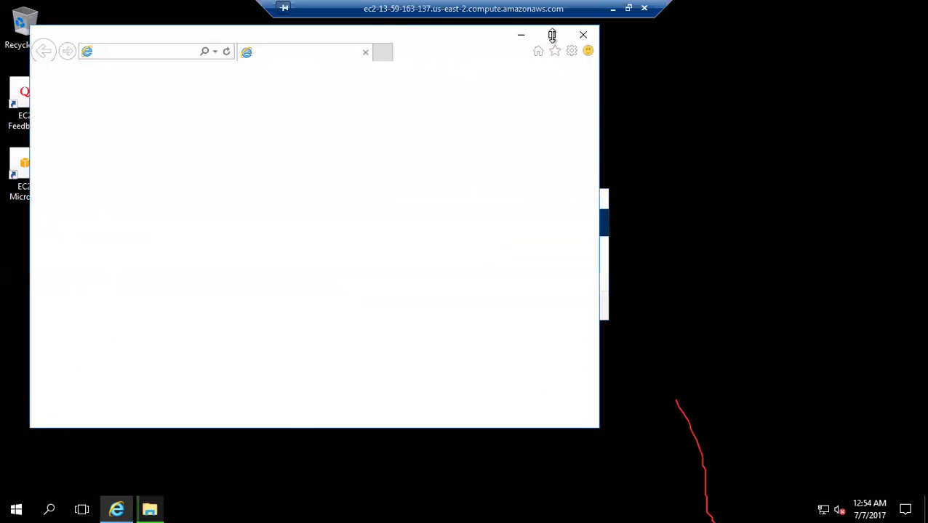
pyautogui.click(460, 340)
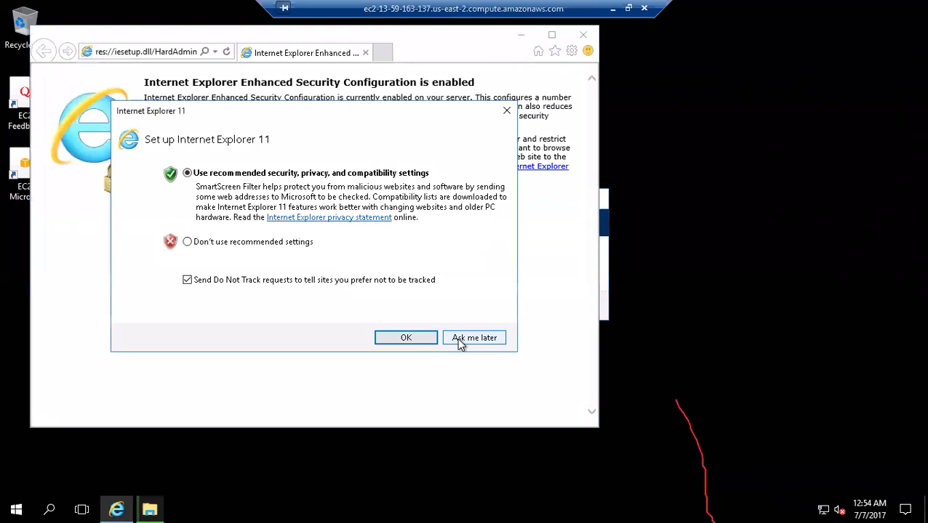
pyautogui.click(165, 53)
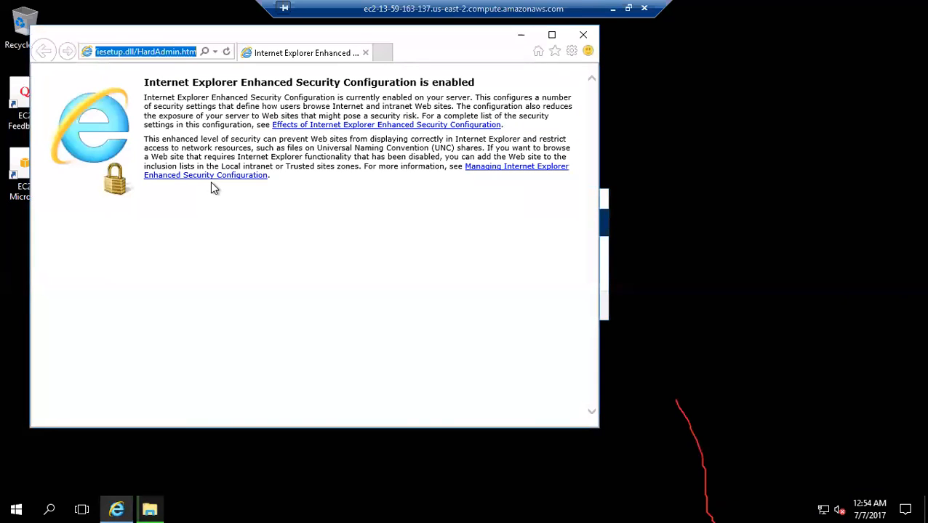
pyautogui.write('www.goo')
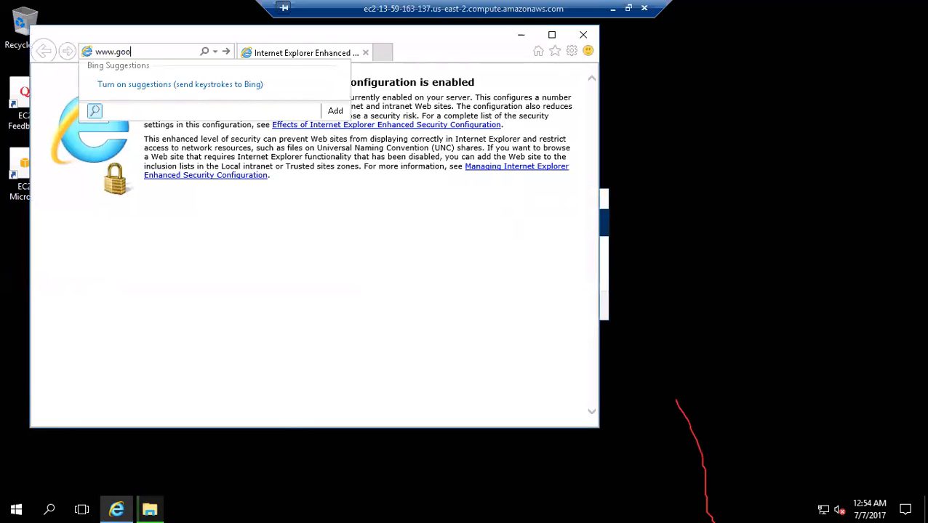
pyautogui.write('le.com')
pyautogui.press('Return')
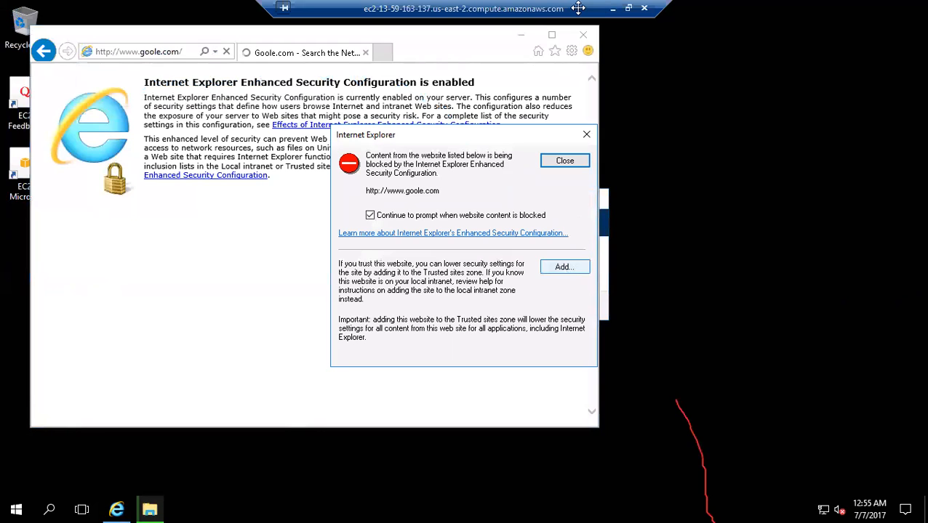
pyautogui.click(557, 275)
pyautogui.click(561, 237)
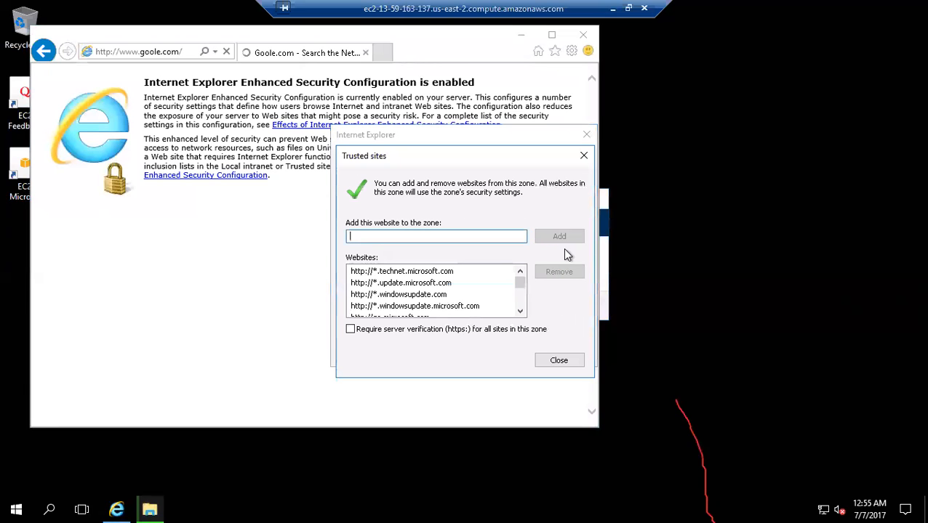
pyautogui.click(562, 359)
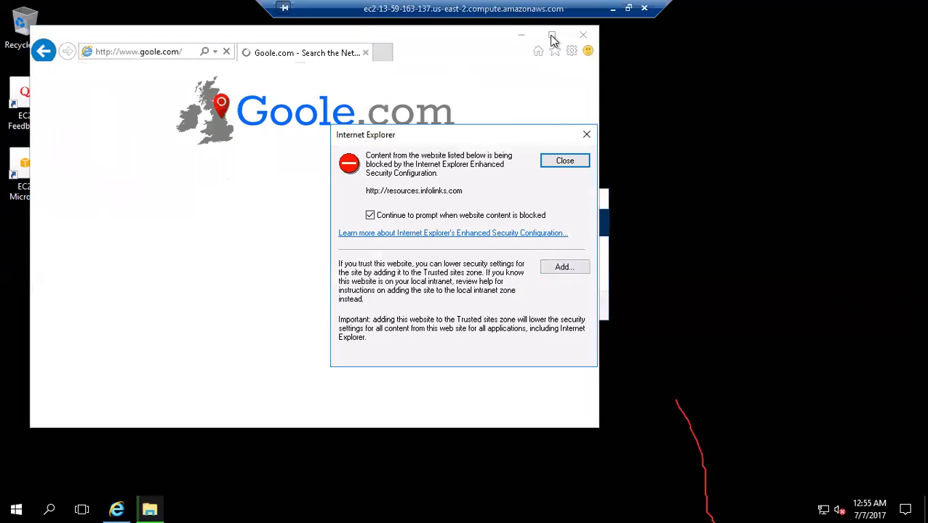
pyautogui.click(567, 272)
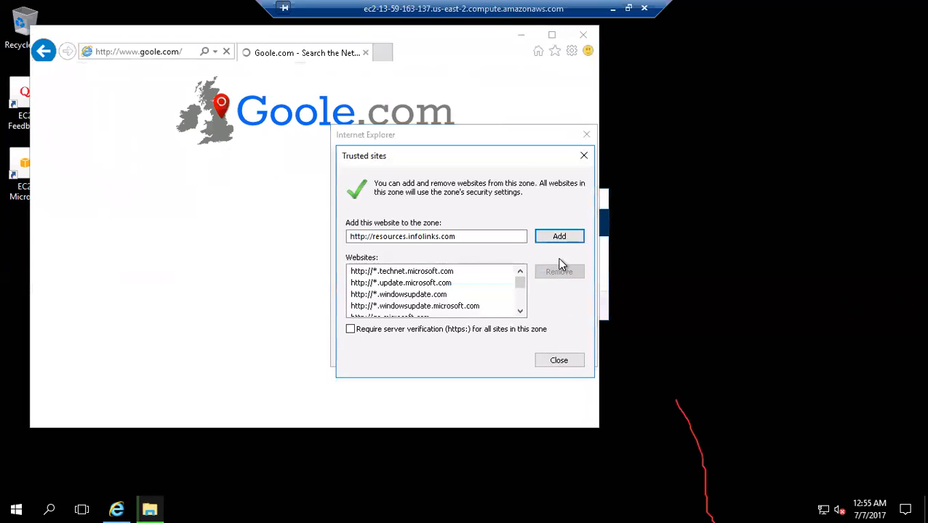
pyautogui.click(553, 237)
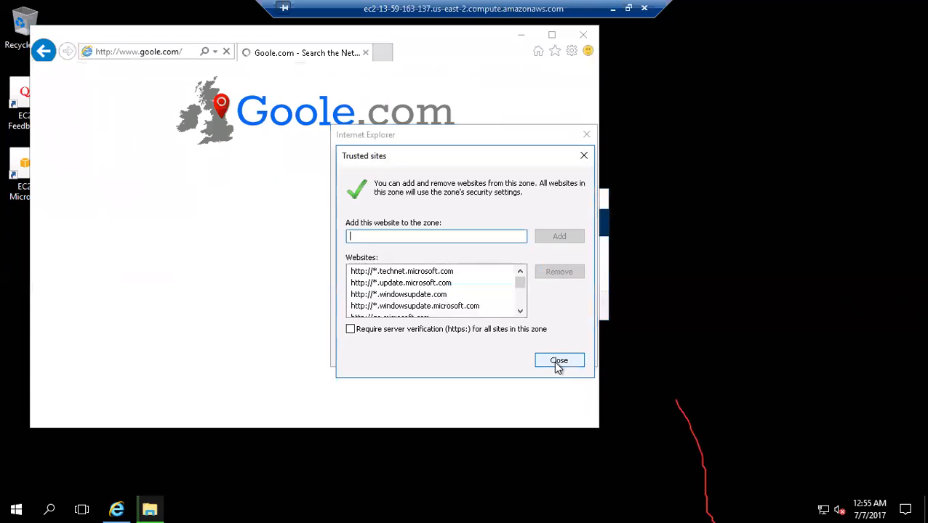
pyautogui.click(557, 363)
pyautogui.click(557, 161)
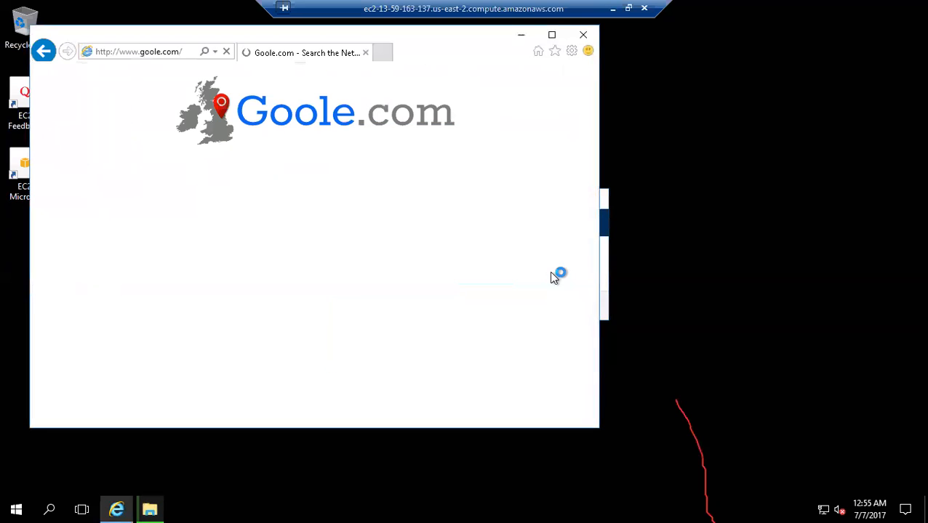
pyautogui.click(562, 270)
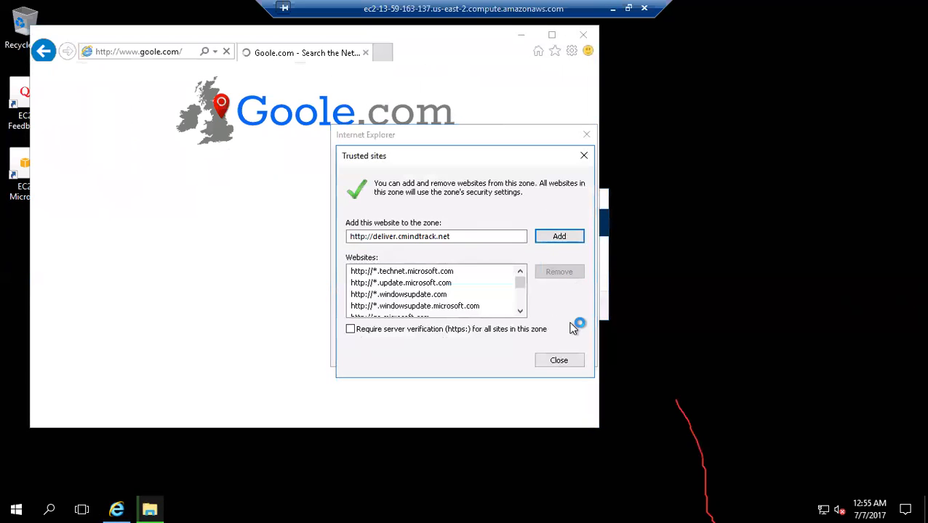
pyautogui.click(565, 241)
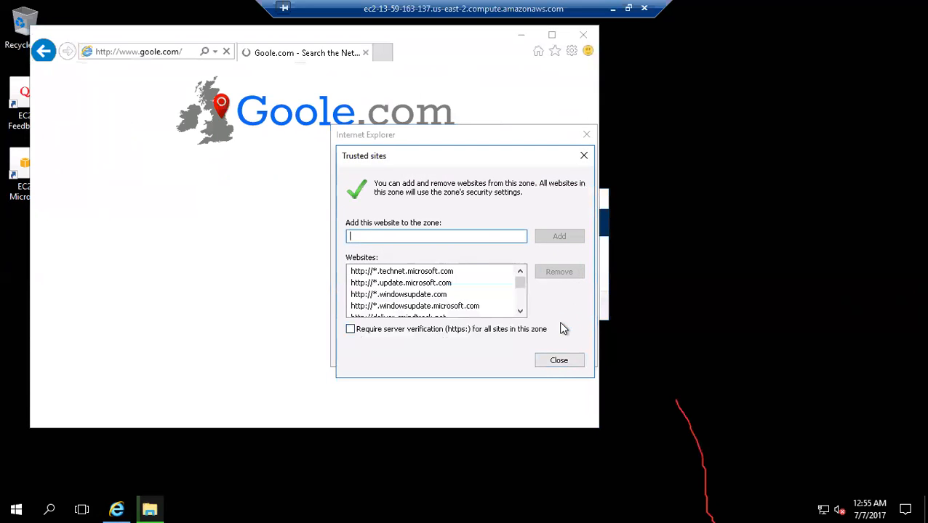
pyautogui.click(555, 358)
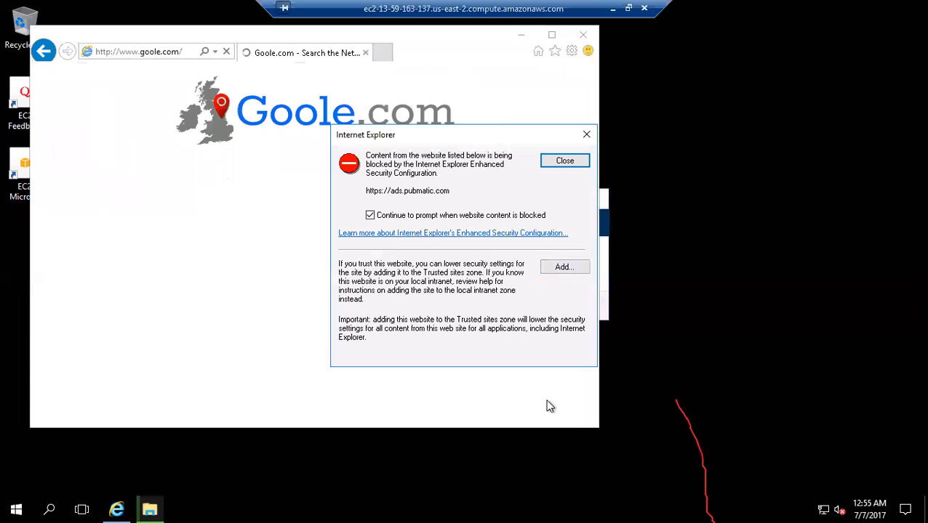
pyautogui.click(564, 267)
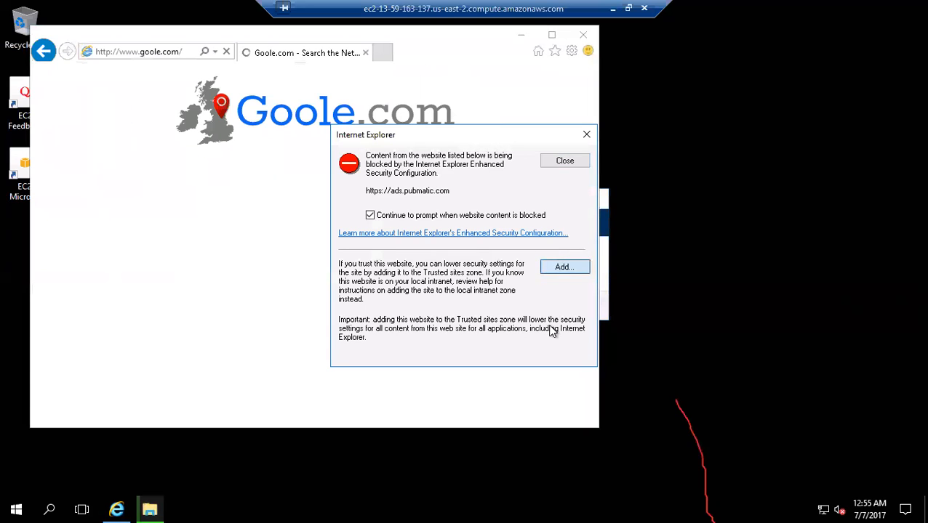
pyautogui.click(550, 237)
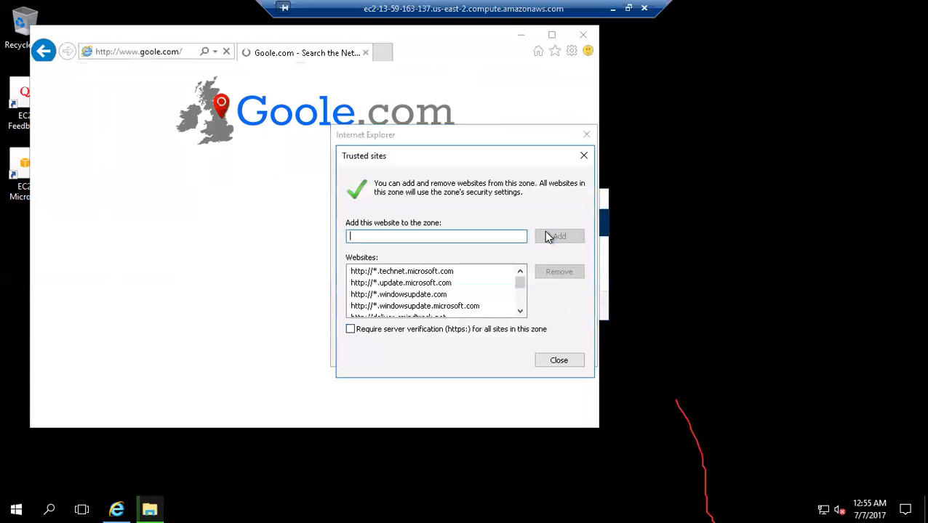
pyautogui.click(545, 364)
pyautogui.click(574, 162)
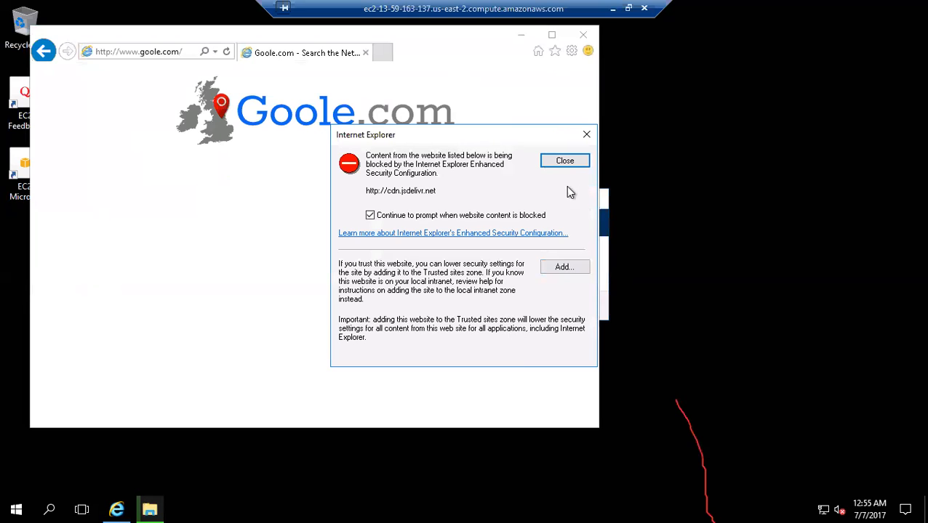
pyautogui.click(562, 165)
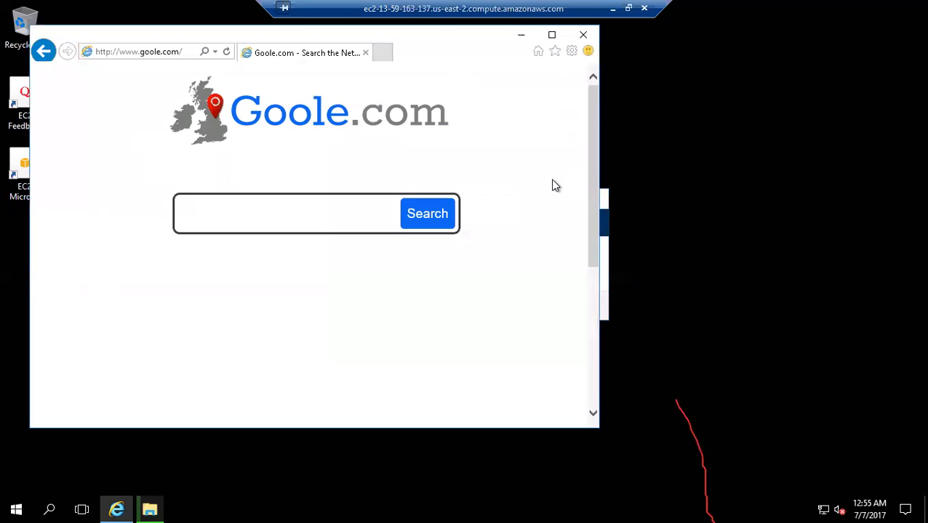
pyautogui.click(564, 161)
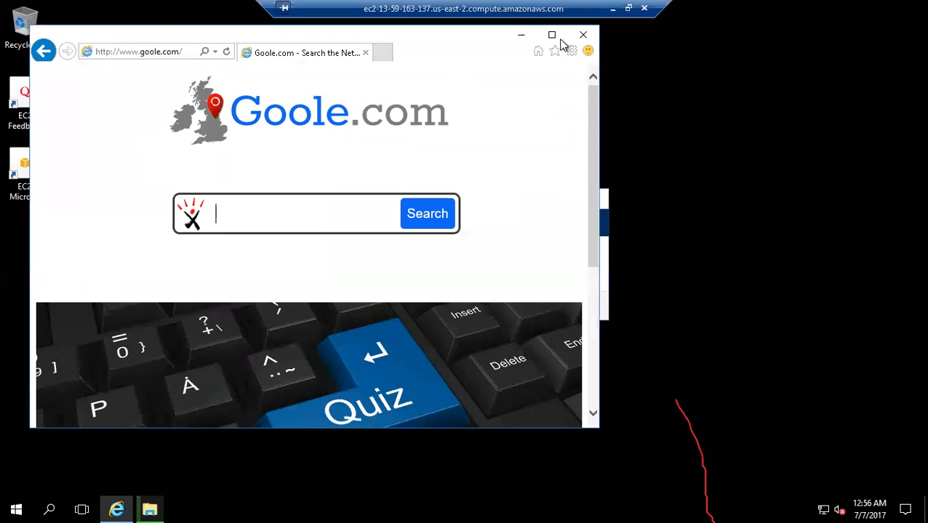
# - Maximize the browser, search Goole.com for "download mozilla firefox", and agree to send the information over the Internet
pyautogui.click(552, 36)
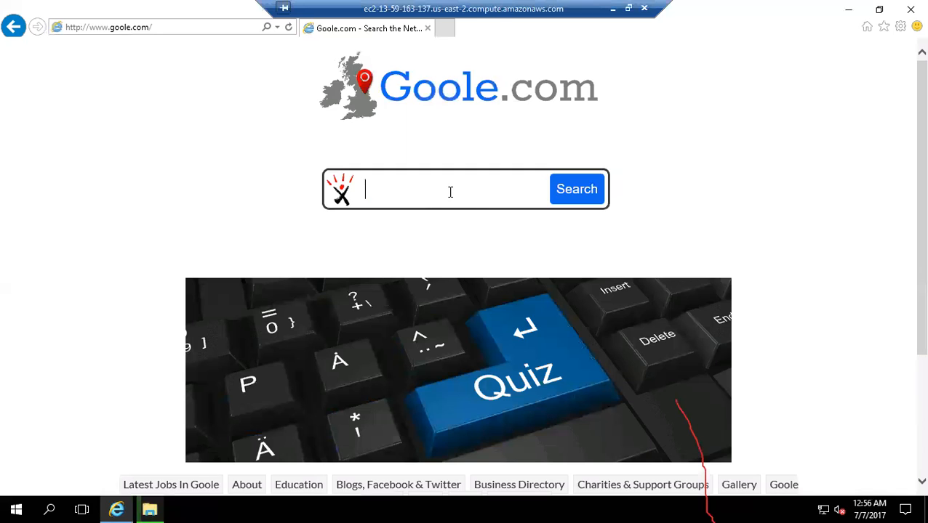
pyautogui.write('downl;oad')
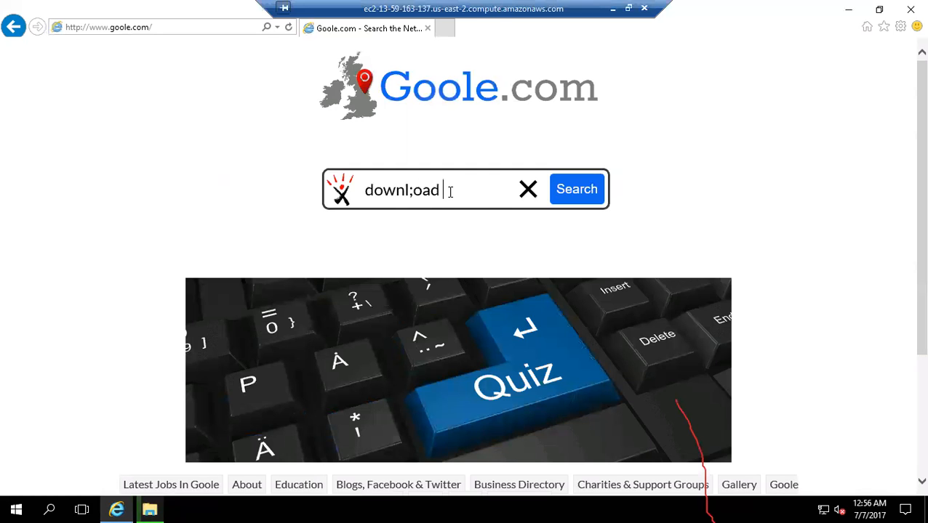
pyautogui.press('Left')
pyautogui.press('Left')
pyautogui.press('Left')
pyautogui.press('Left')
pyautogui.press('BackSpace')
pyautogui.press('End')
pyautogui.write('mo')
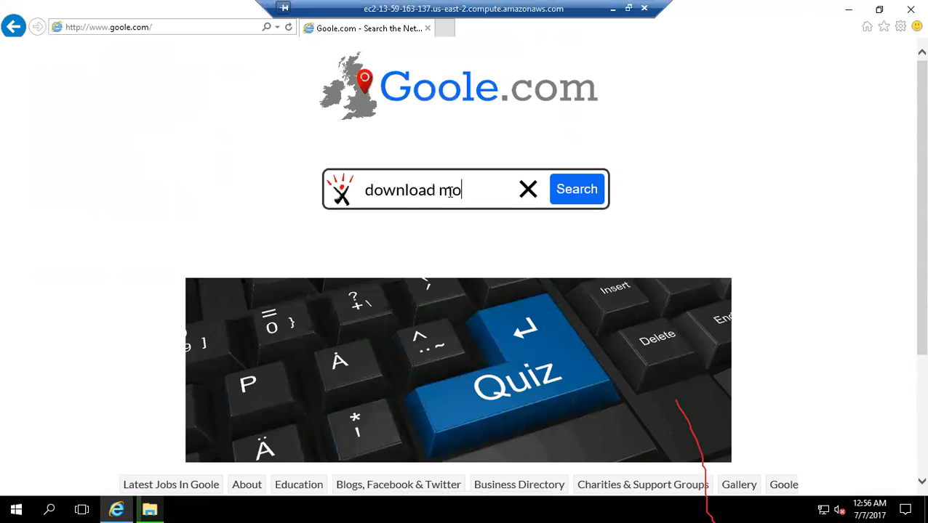
pyautogui.write('zilla fire')
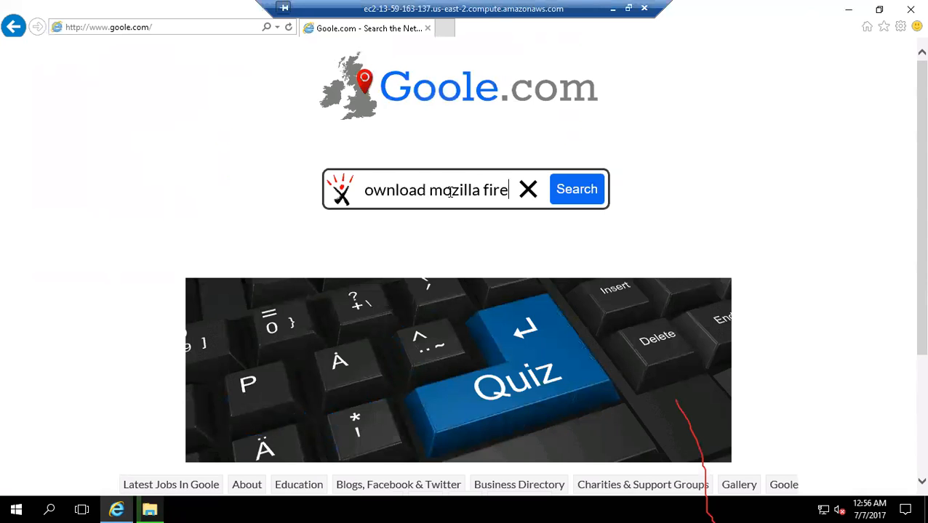
pyautogui.write('fox')
pyautogui.press('Return')
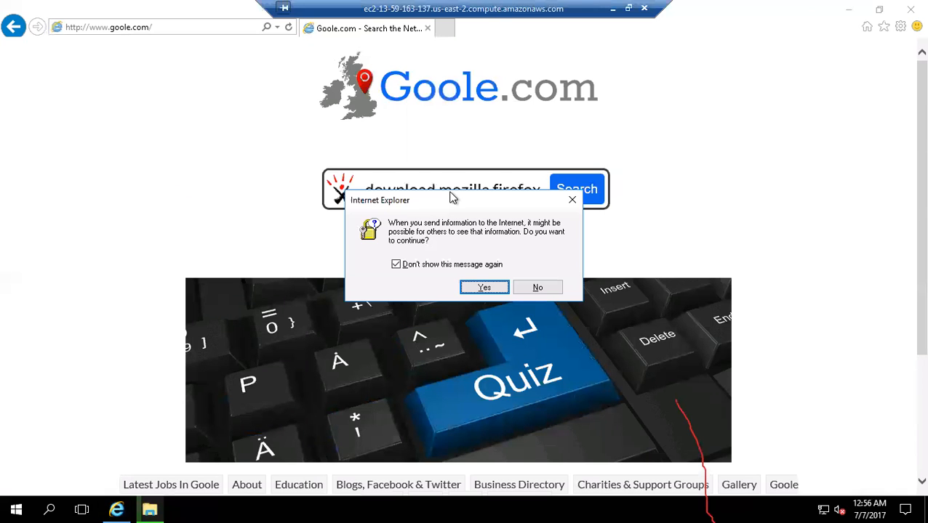
pyautogui.click(485, 288)
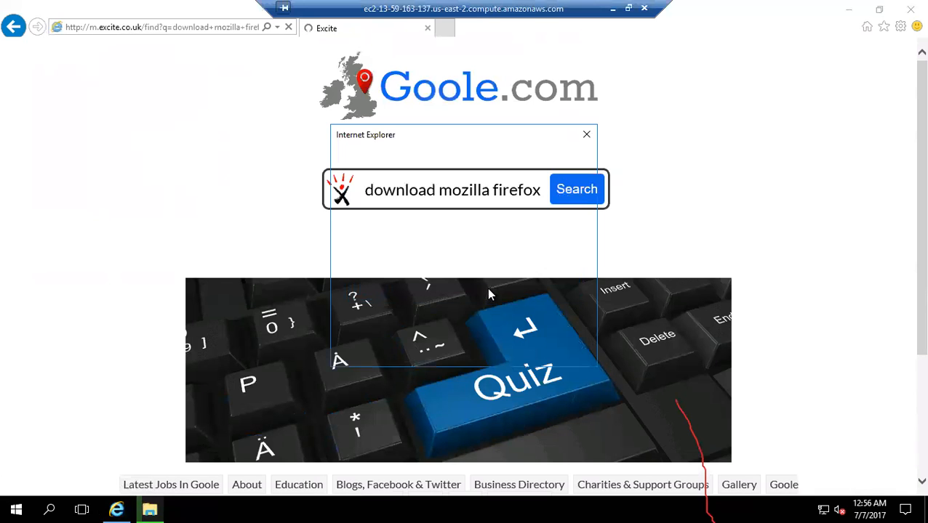
pyautogui.click(562, 269)
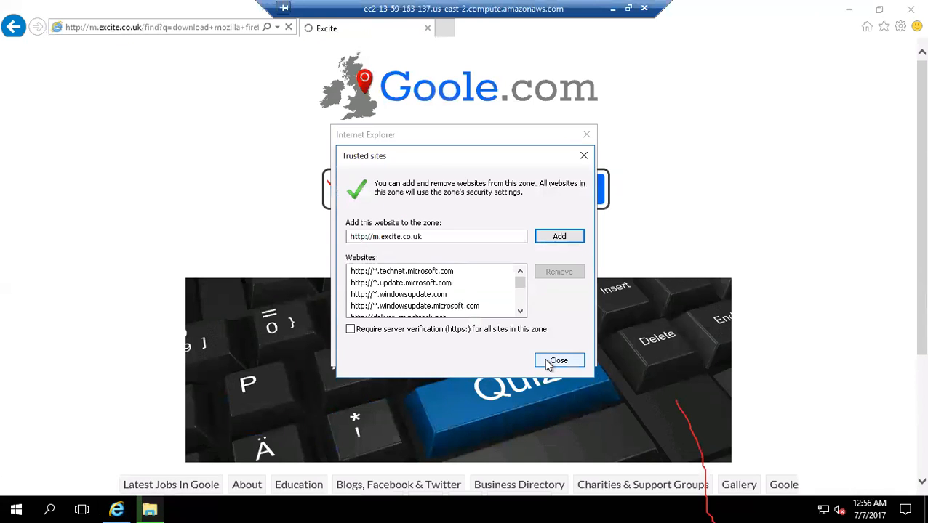
pyautogui.click(558, 237)
pyautogui.click(558, 361)
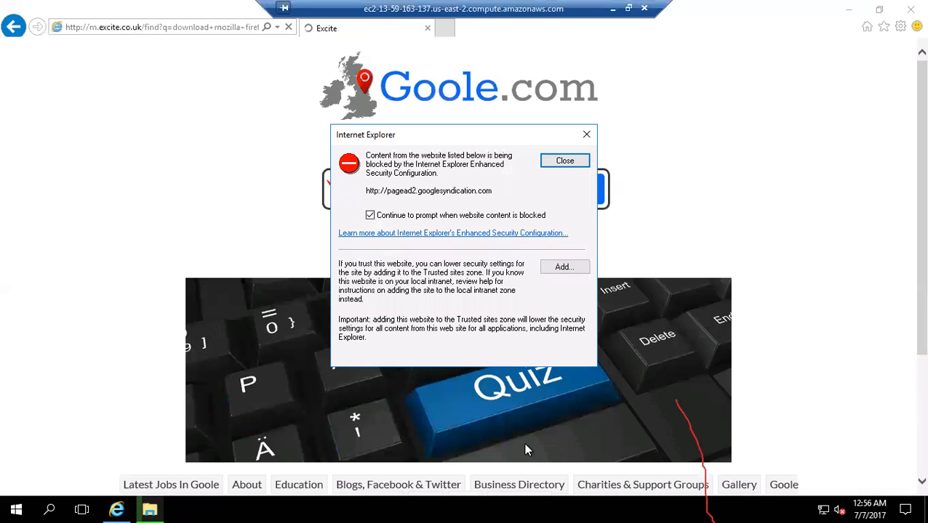
pyautogui.click(561, 268)
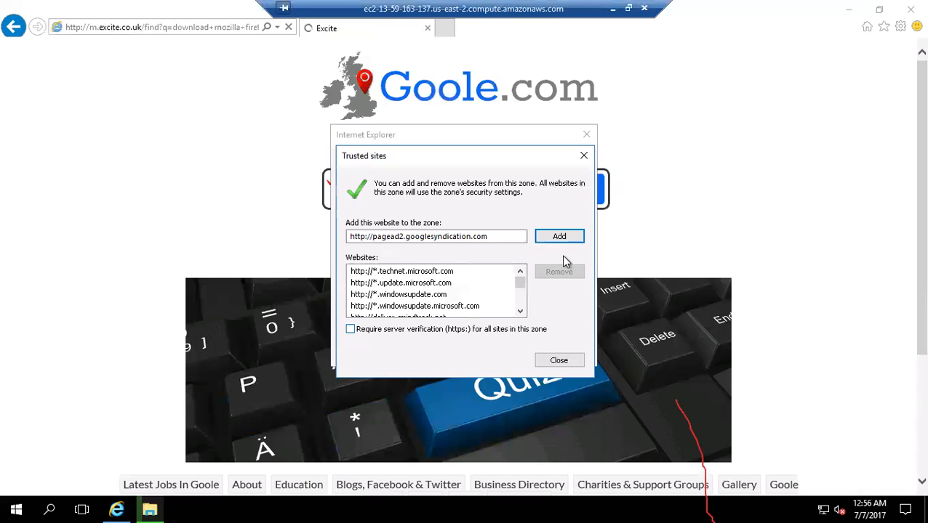
pyautogui.click(559, 236)
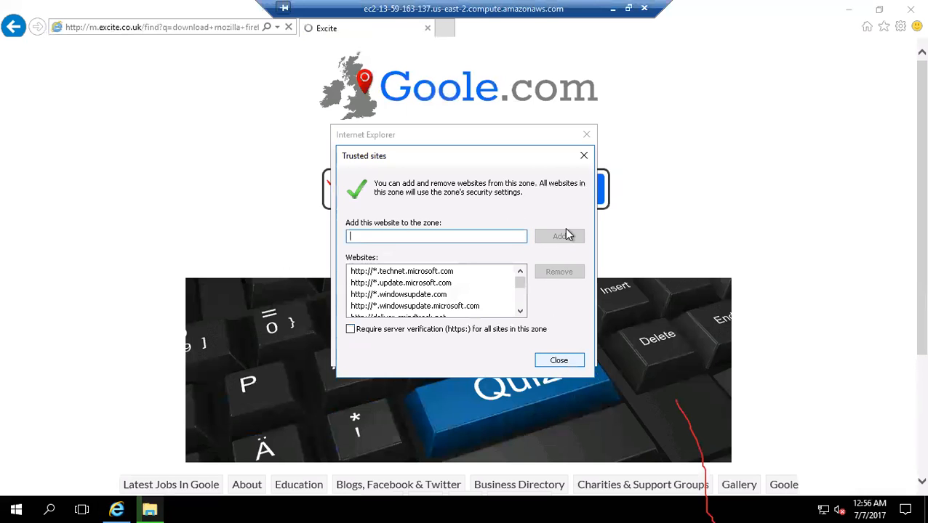
pyautogui.click(560, 361)
pyautogui.click(564, 163)
pyautogui.click(579, 166)
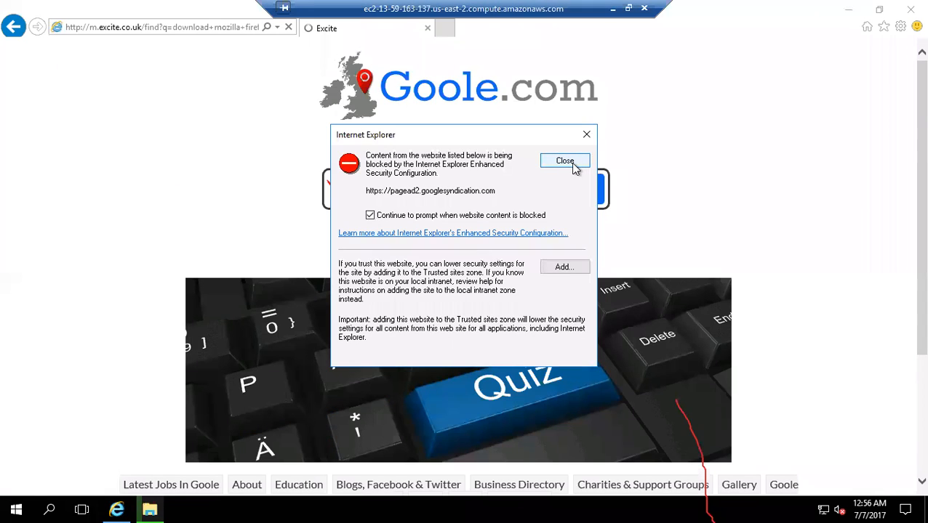
pyautogui.click(572, 164)
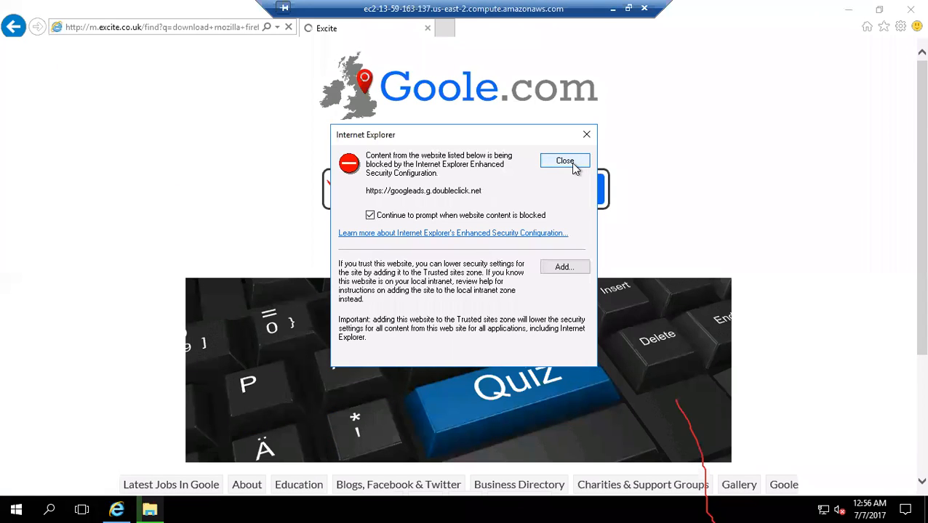
pyautogui.click(564, 267)
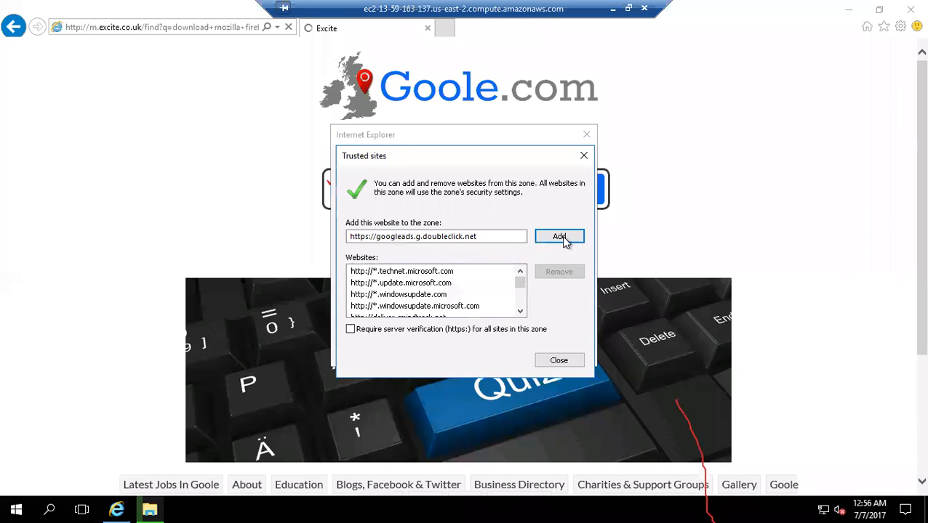
pyautogui.click(559, 236)
pyautogui.click(554, 359)
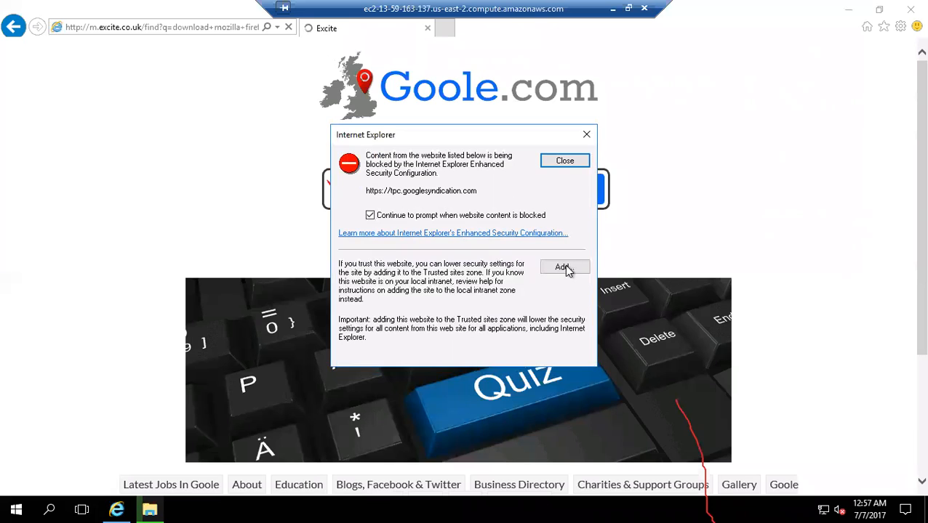
pyautogui.click(565, 267)
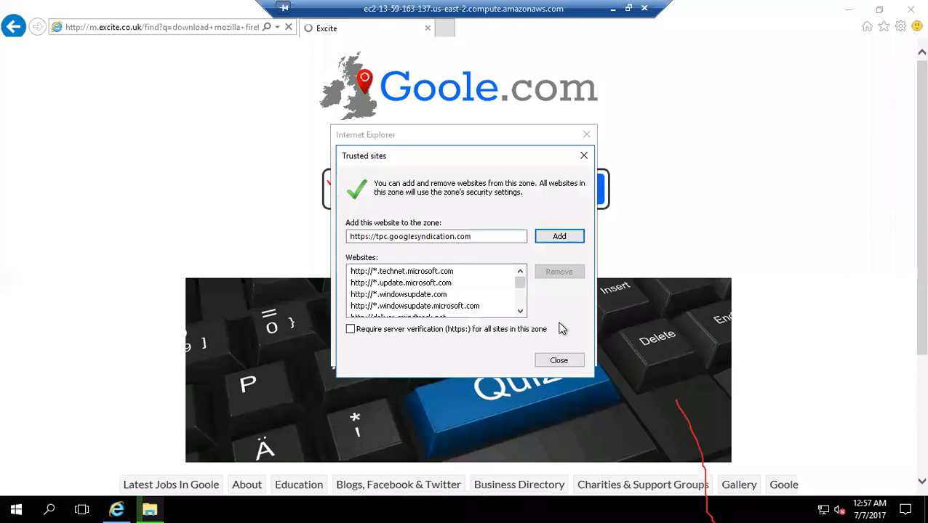
pyautogui.click(552, 237)
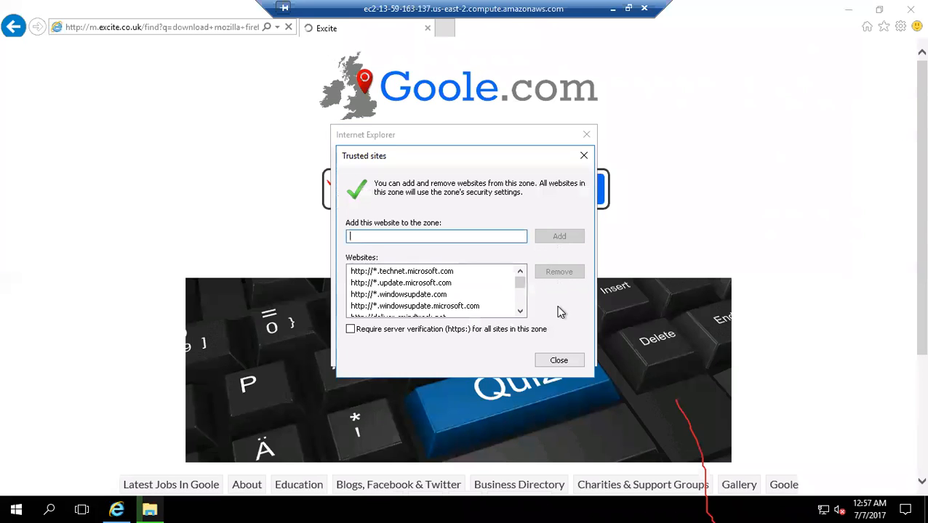
pyautogui.click(558, 360)
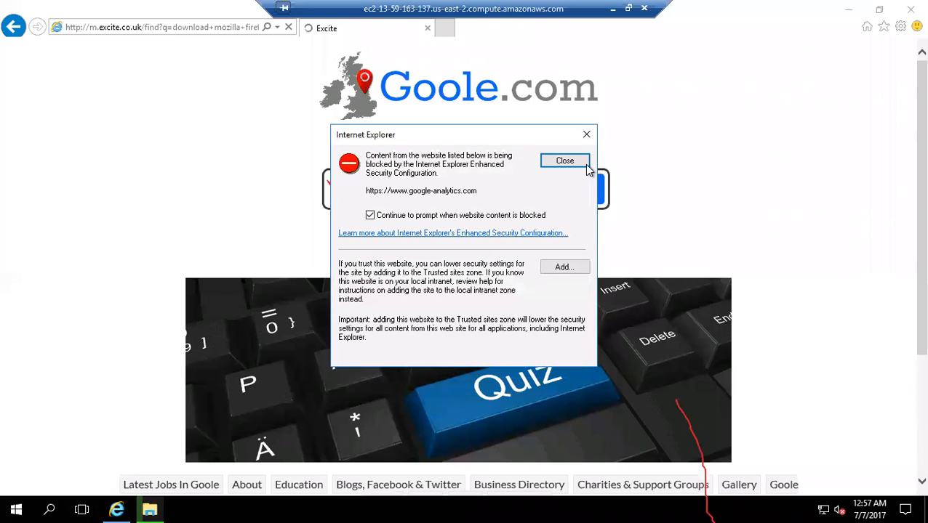
pyautogui.click(563, 267)
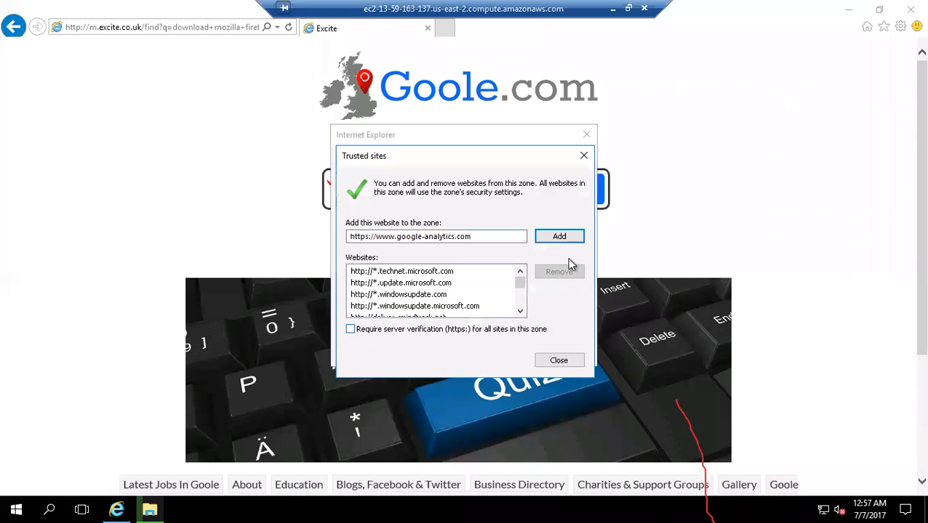
pyautogui.click(561, 237)
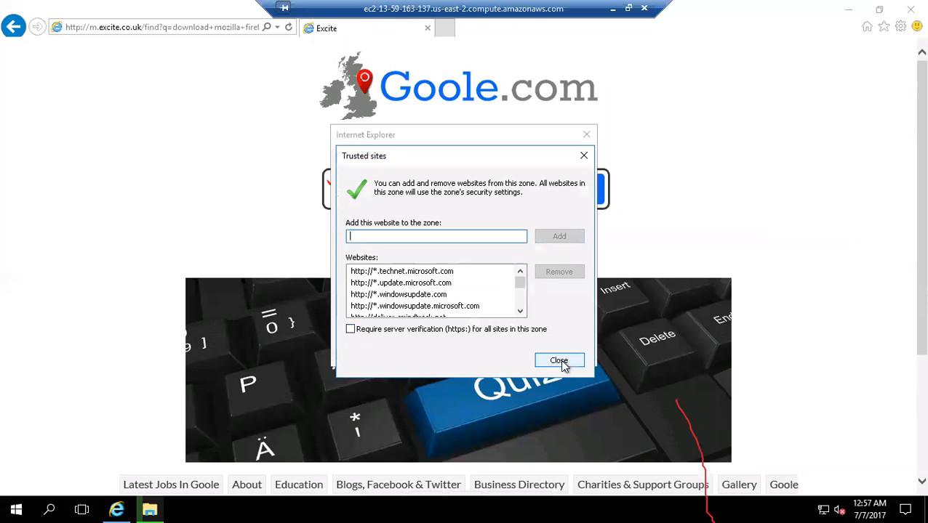
pyautogui.click(563, 160)
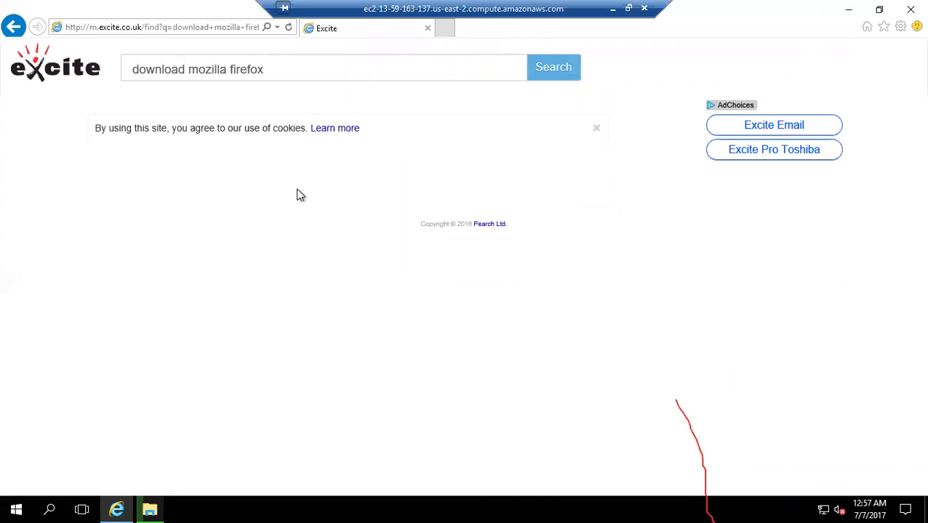
pyautogui.click(561, 68)
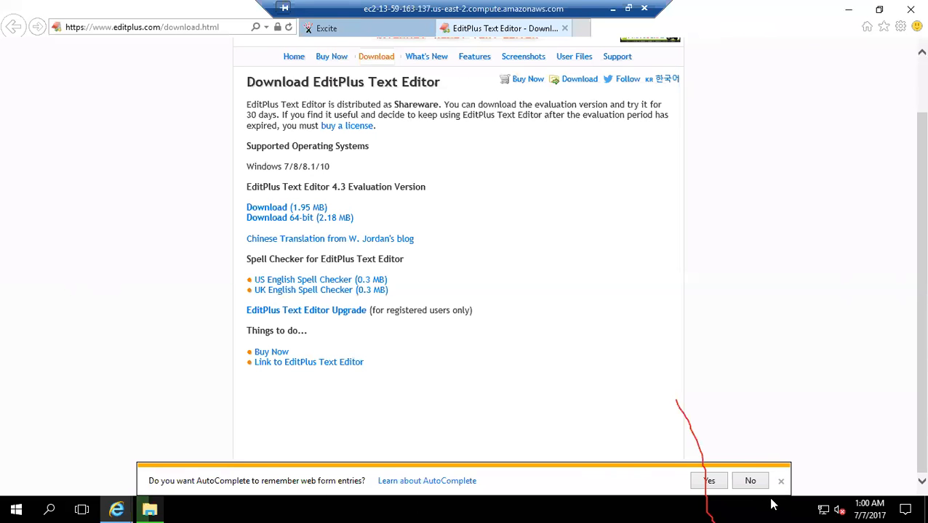
# - Decline AutoComplete for web forms and save the 64-bit EditPlus installer, epp430_64bit.exe, from the EditPlus download page
pyautogui.click(749, 481)
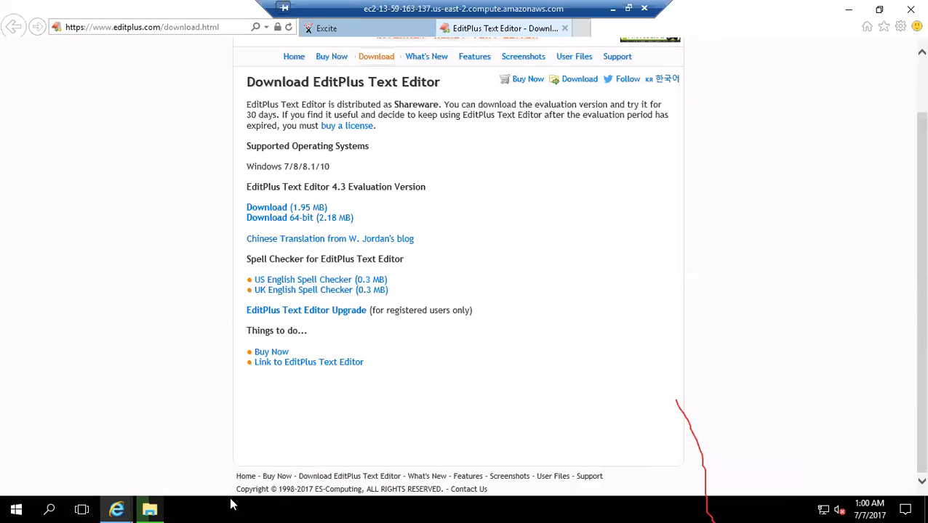
pyautogui.moveTo(120, 505)
pyautogui.scroll(1, 507, 282)
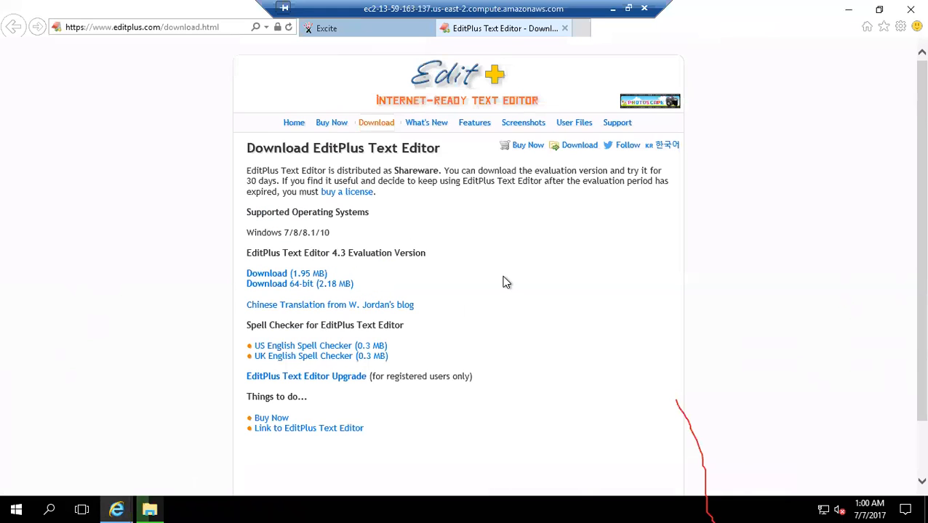
pyautogui.click(285, 289)
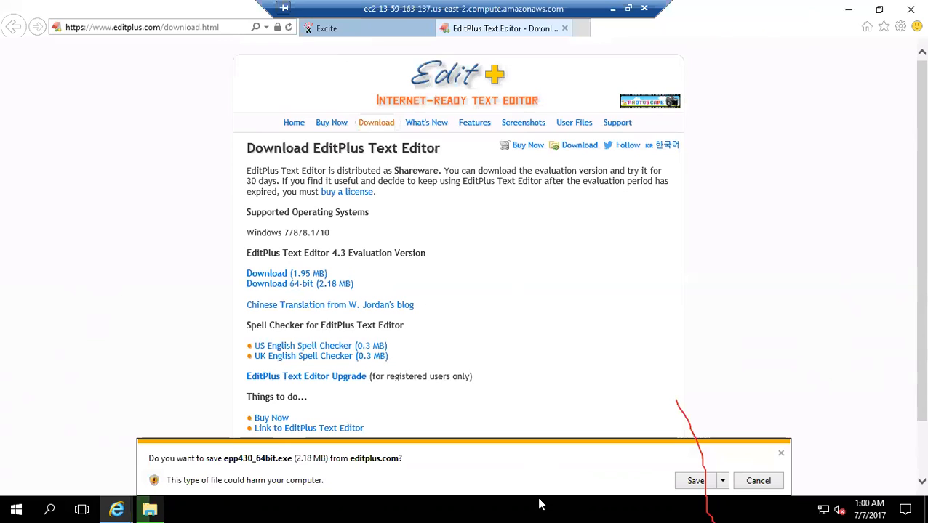
pyautogui.click(694, 483)
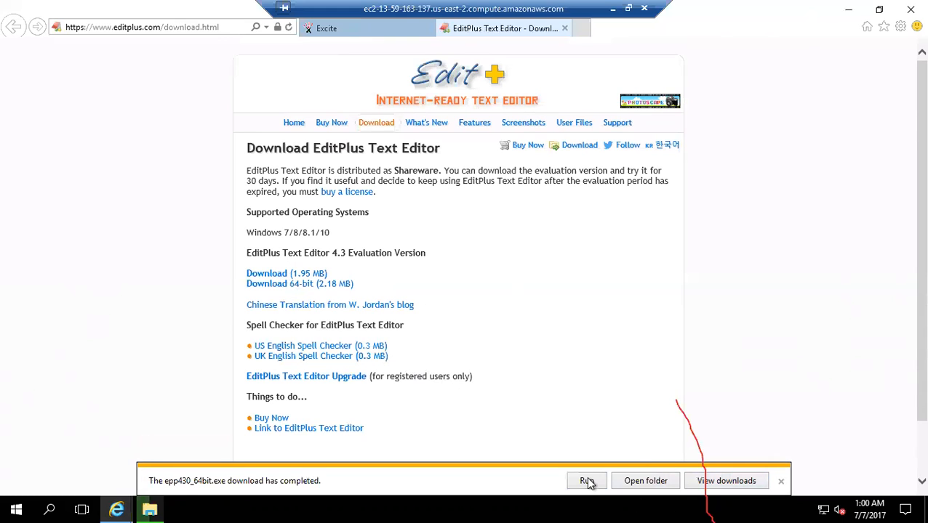
# - Run the downloaded installer and install EditPlus in C:\Program Files\EditPlus with the default shortcut options
pyautogui.click(588, 483)
pyautogui.click(522, 368)
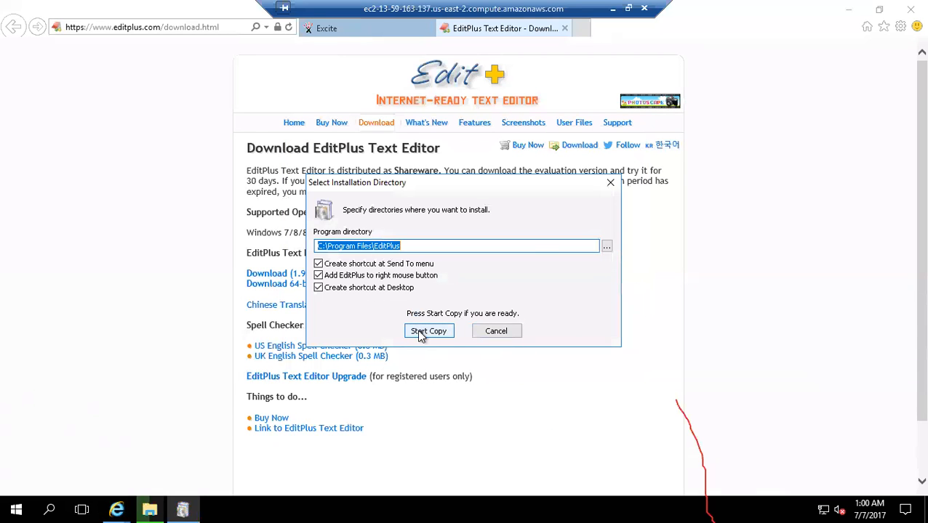
pyautogui.click(427, 332)
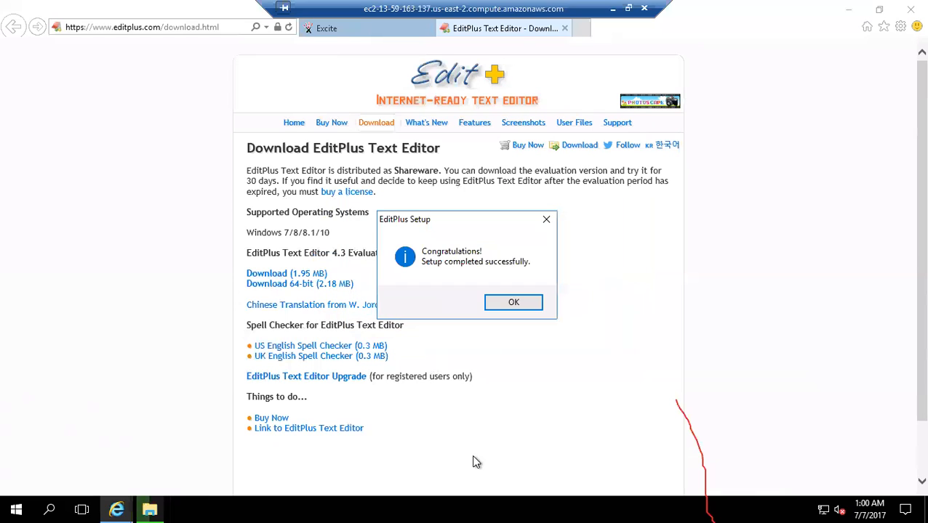
pyautogui.click(503, 303)
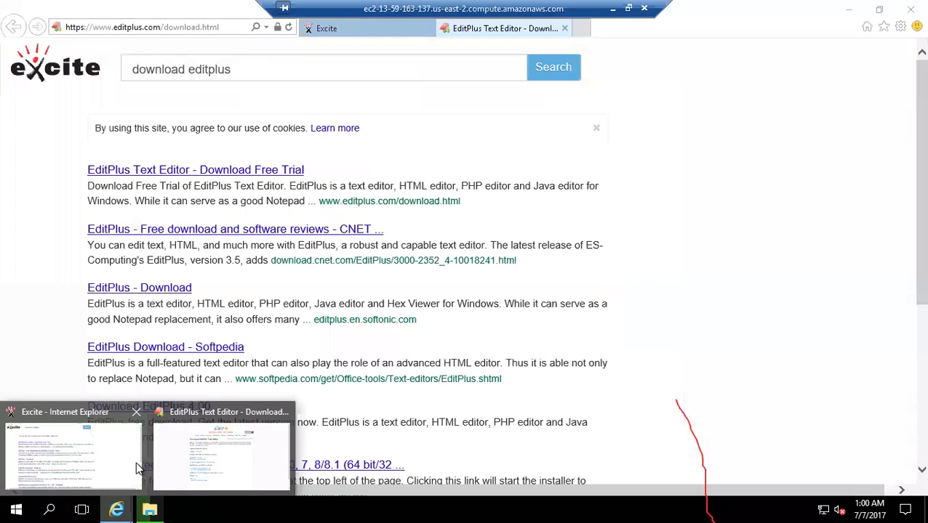
# - Return to the Excite results page and search for "mozilla firefox download"
pyautogui.click(135, 461)
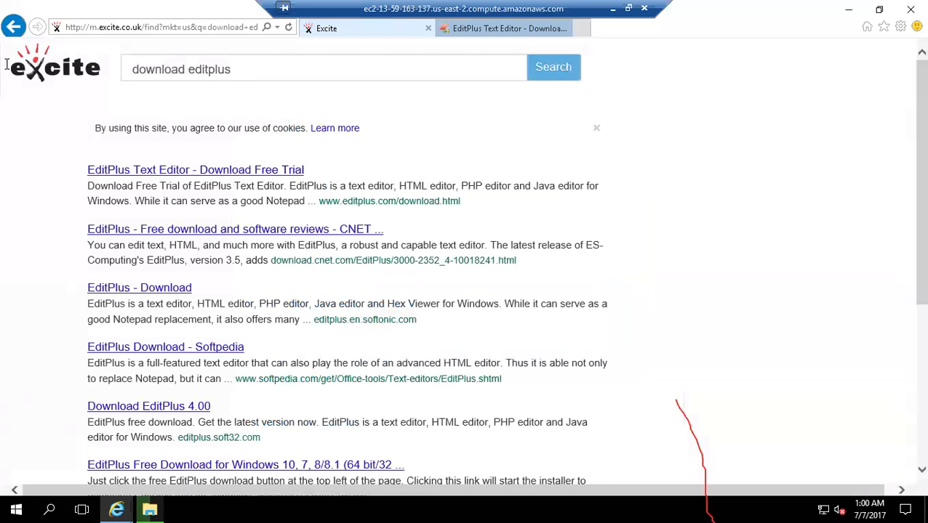
pyautogui.click(326, 69)
pyautogui.write('mo')
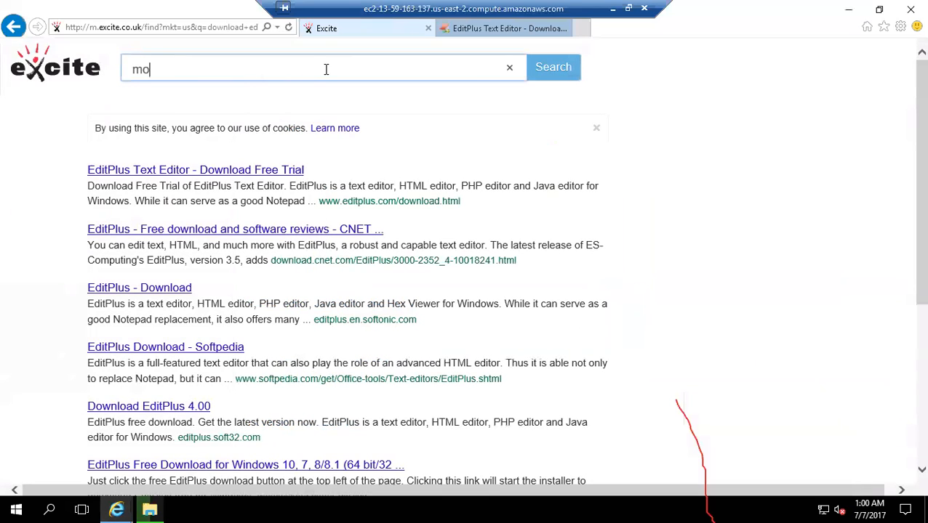
pyautogui.write('zilla firefox do')
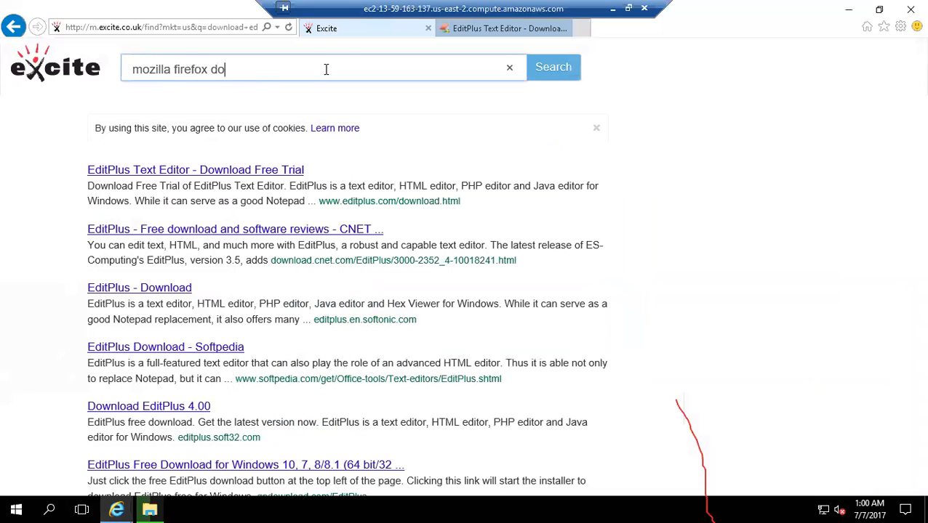
pyautogui.write('wnload')
pyautogui.press('Return')
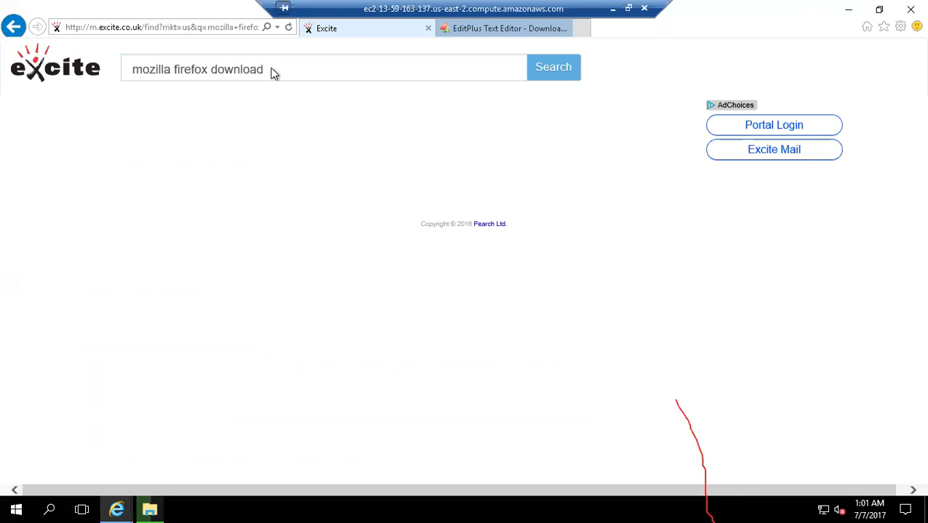
# - Replace the Excite query with "web developer toolbar" and run the search
pyautogui.click(305, 71)
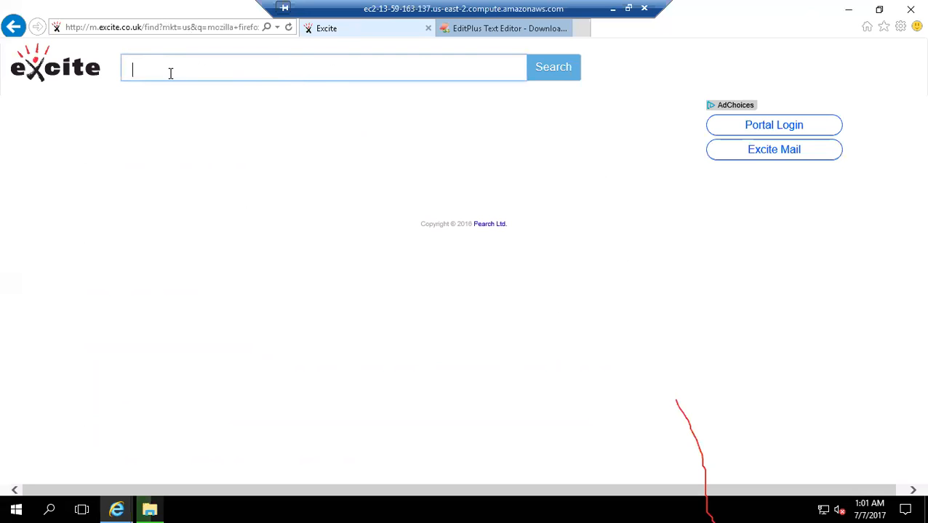
pyautogui.write('web developoer')
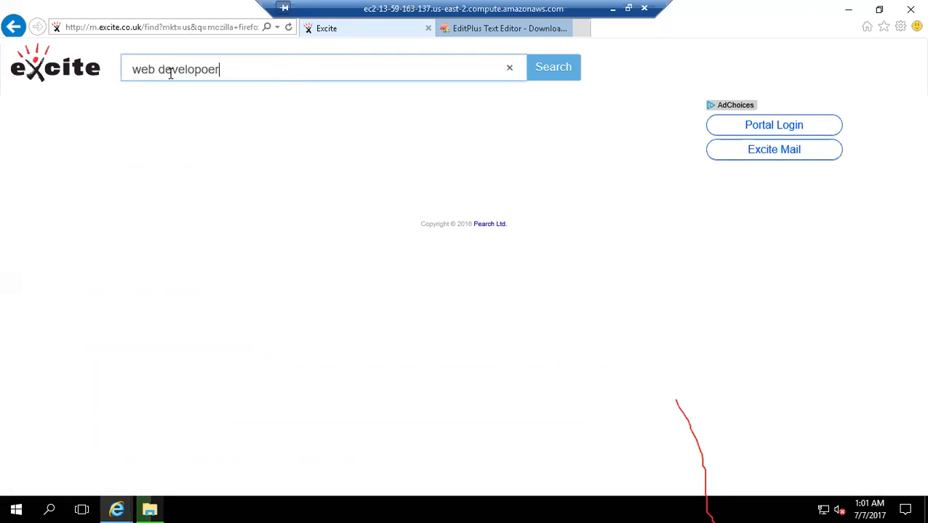
pyautogui.press('BackSpace')
pyautogui.press('BackSpace')
pyautogui.press('BackSpace')
pyautogui.press('BackSpace')
pyautogui.write('e')
pyautogui.write('per toolbar')
pyautogui.press('Left')
pyautogui.press('Left')
pyautogui.press('Left')
pyautogui.press('Left')
pyautogui.press('Left')
pyautogui.press('Left')
pyautogui.press('Left')
pyautogui.press('Left')
pyautogui.press('Left')
pyautogui.press('Left')
pyautogui.press('Left')
pyautogui.press('Left')
pyautogui.press('BackSpace')
pyautogui.press('Delete')
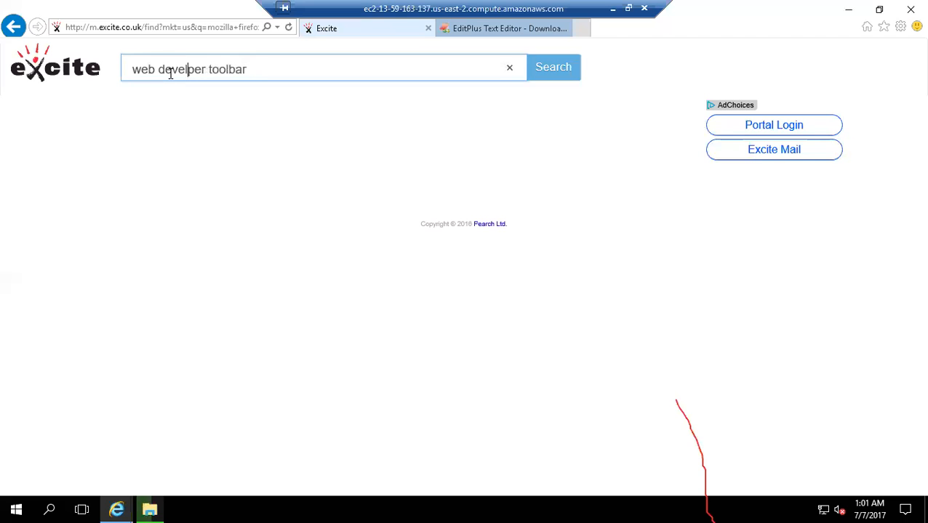
pyautogui.write('o')
pyautogui.press('Return')
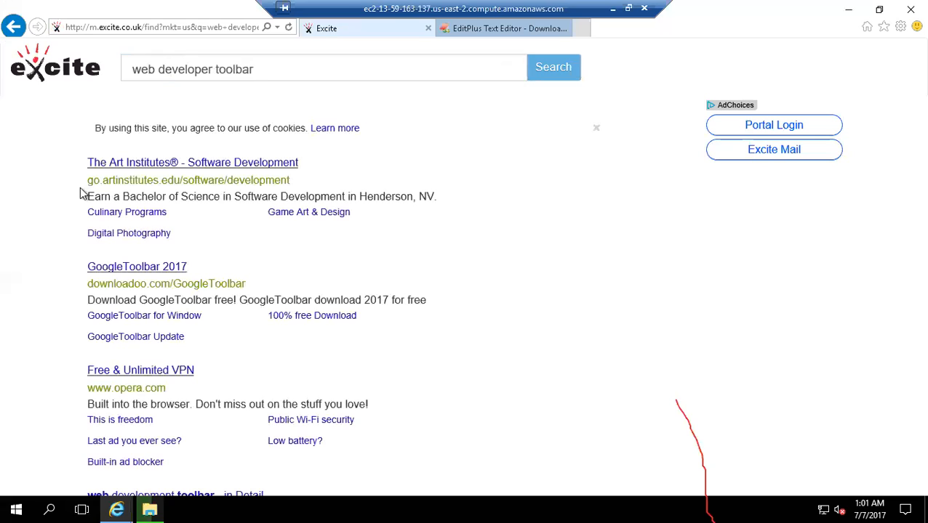
# - Search Excite for "download web developer tool bar" and rerun the same query
pyautogui.tripleClick(237, 68)
pyautogui.press('BackSpace')
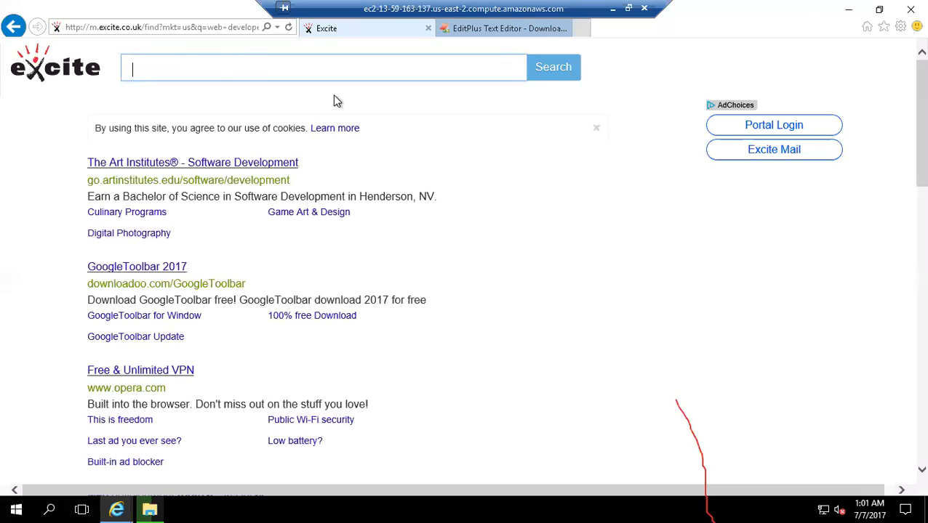
pyautogui.write('download web d')
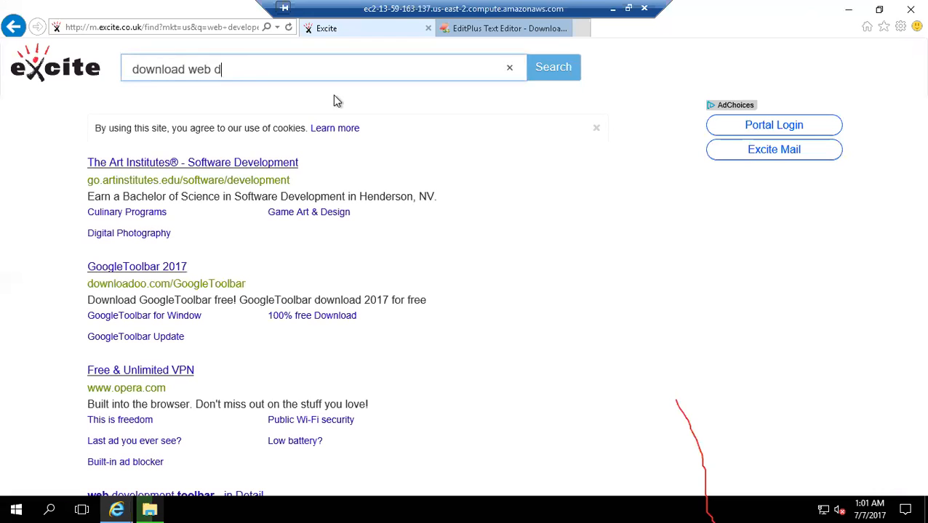
pyautogui.write('eveloper tool bar')
pyautogui.press('Return')
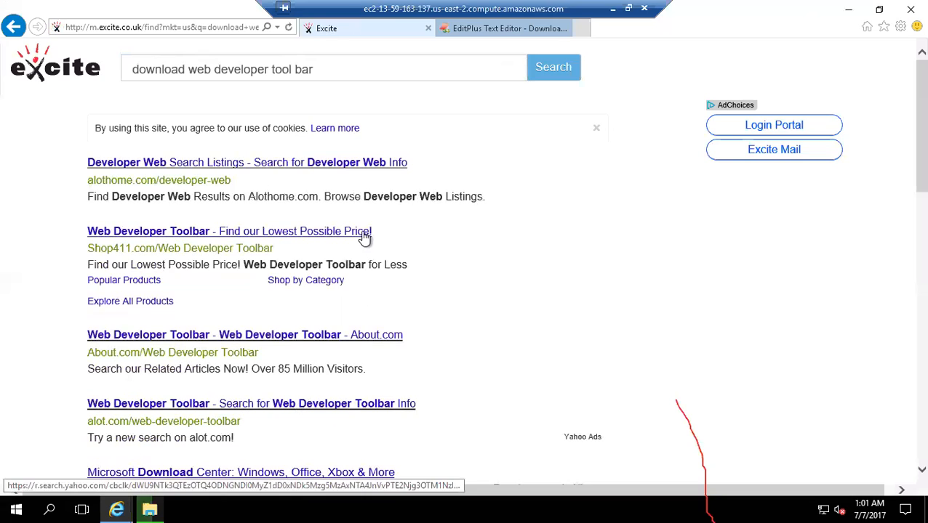
pyautogui.click(554, 75)
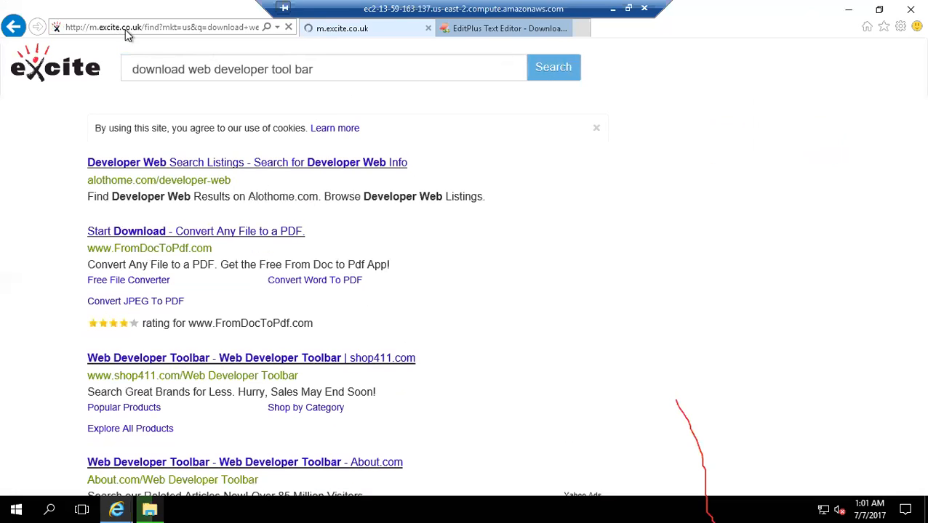
pyautogui.click(125, 29)
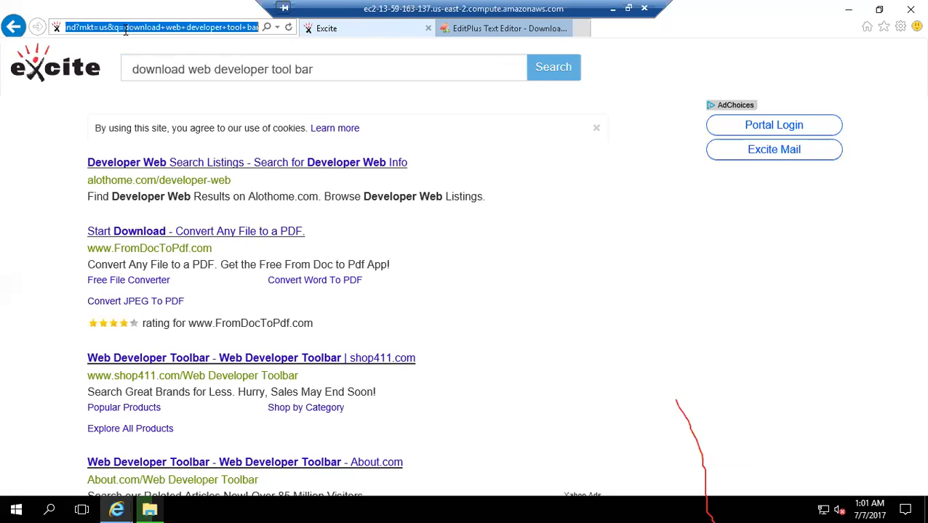
pyautogui.click(366, 85)
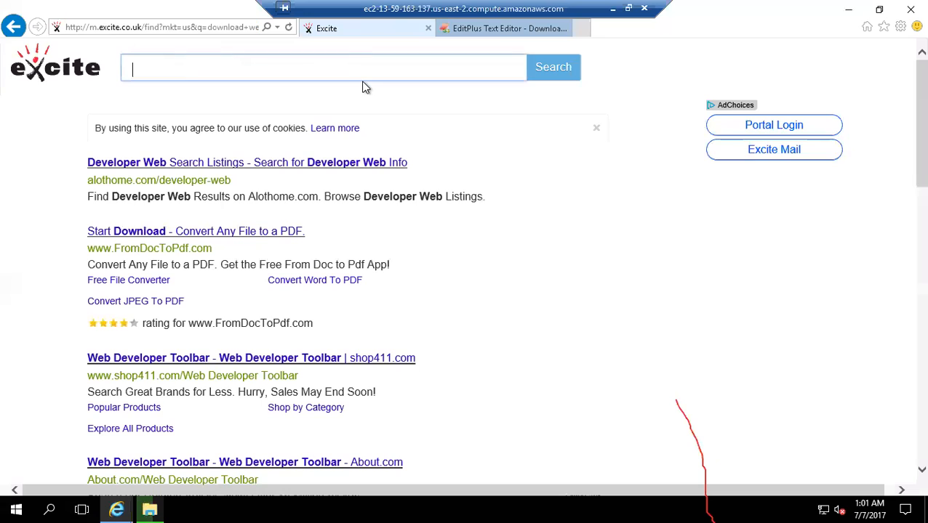
pyautogui.click(195, 27)
pyautogui.write('www')
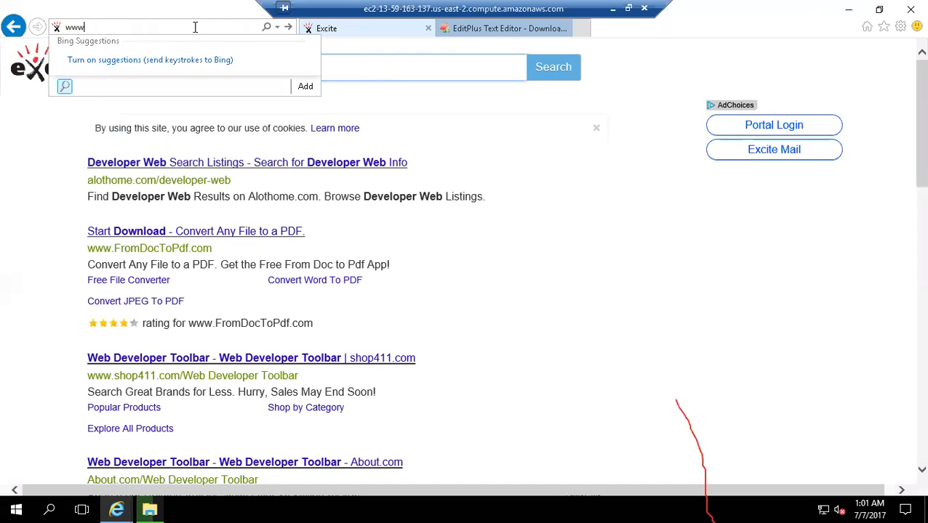
pyautogui.write('.goole.com/')
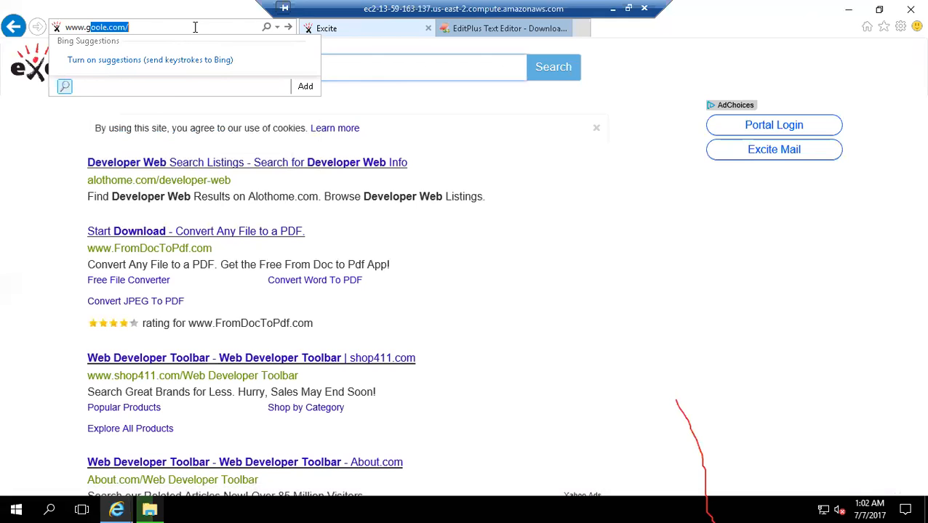
pyautogui.press('Return')
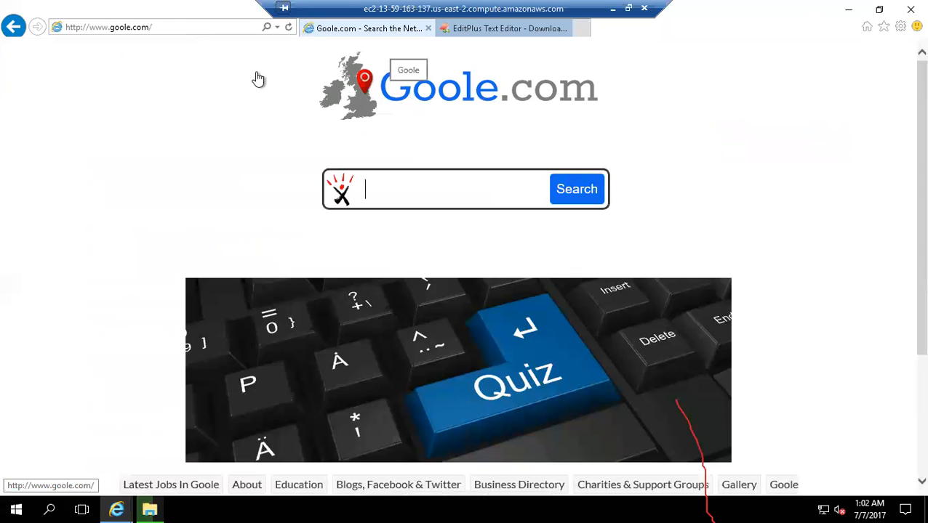
pyautogui.click(133, 26)
pyautogui.click(123, 27)
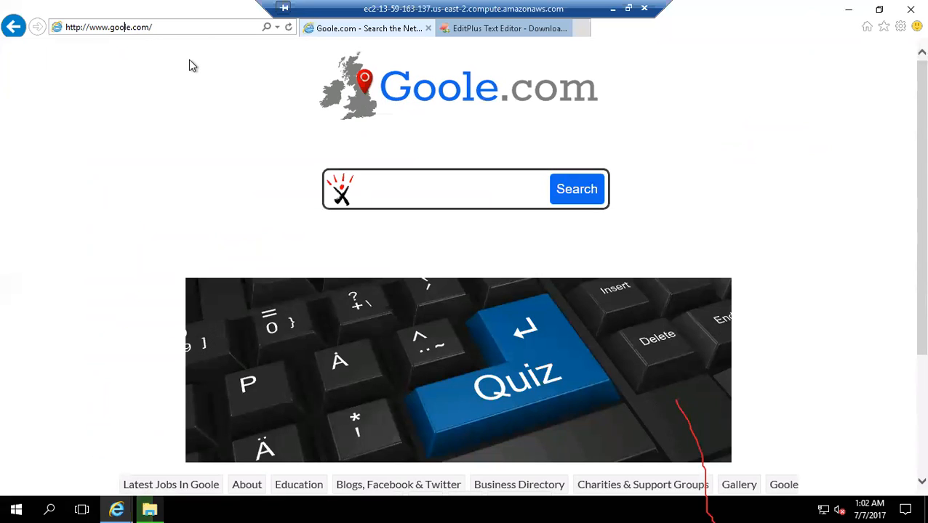
pyautogui.write('g')
pyautogui.press('Return')
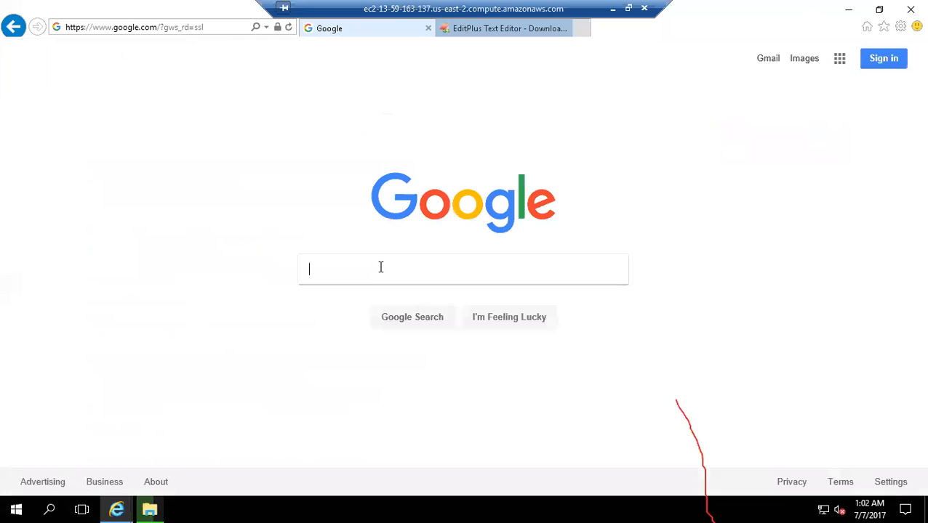
# - Search Google for "download webdeveloper tool bar" and follow the redirect link to the results
pyautogui.write('download webdeveloper t')
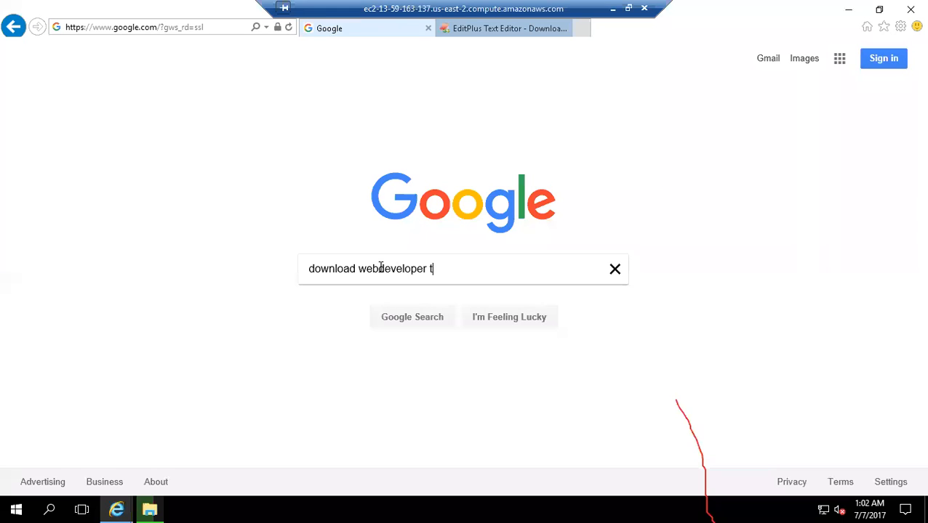
pyautogui.write('ool bar')
pyautogui.press('Return')
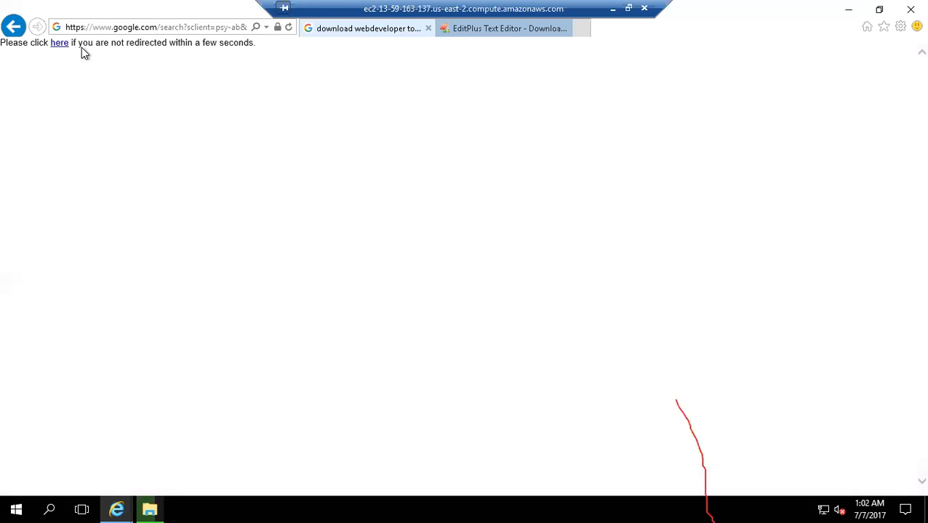
pyautogui.click(61, 45)
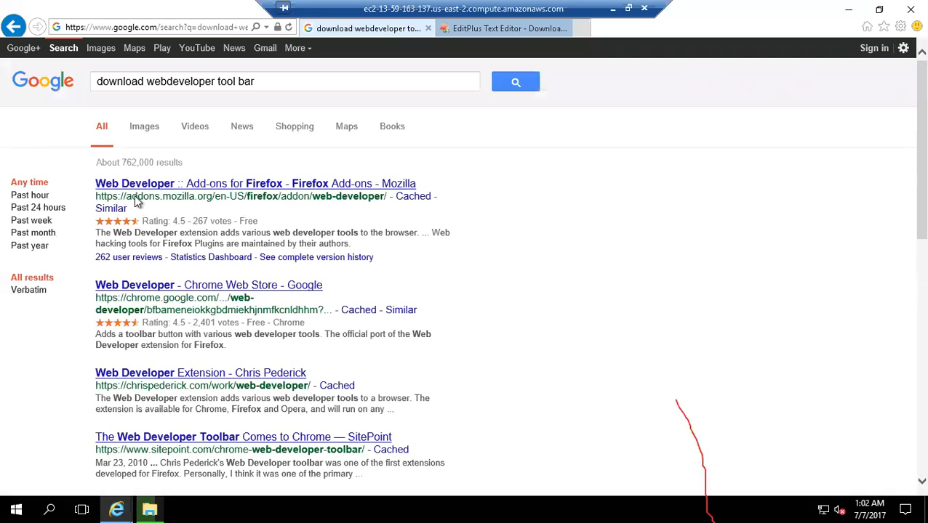
# - Open the Web Developer result on Firefox Add-ons, try to download the extension, and dismiss the trusted-sites warning
pyautogui.click(269, 189)
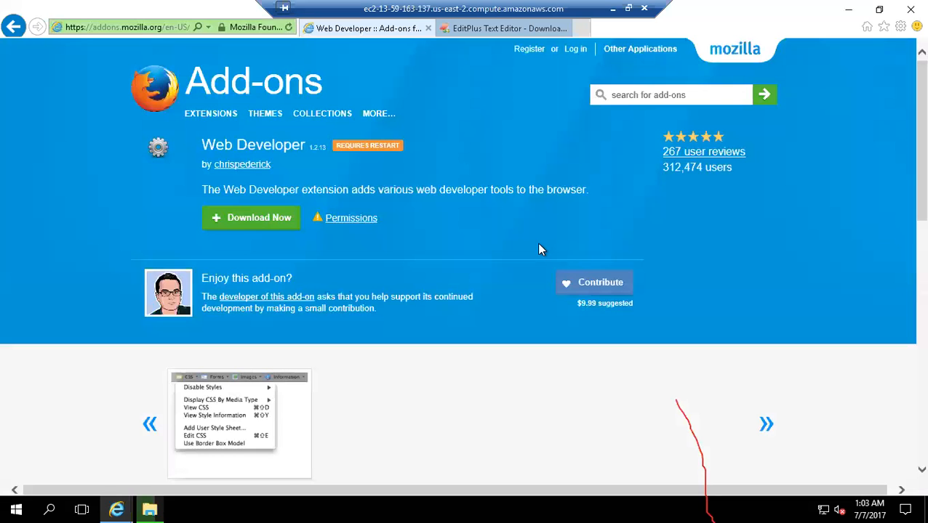
pyautogui.click(252, 222)
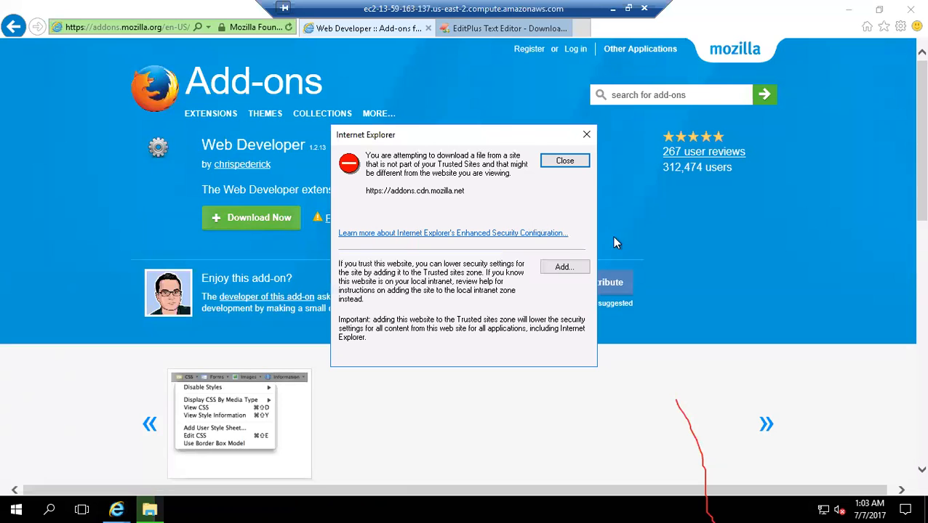
pyautogui.click(565, 162)
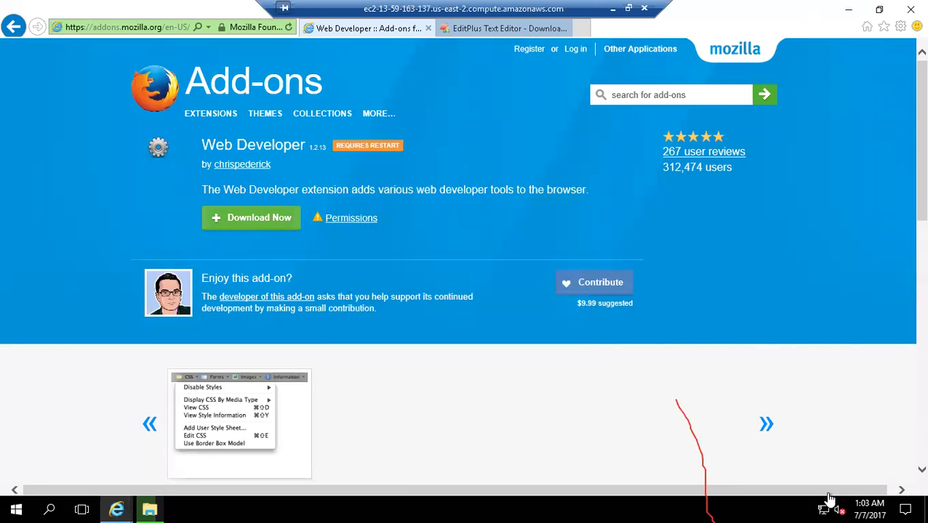
# - Return to the Google results, search for "mozilla firefox download", and open the official mozilla.org Firefox download page
pyautogui.click(22, 26)
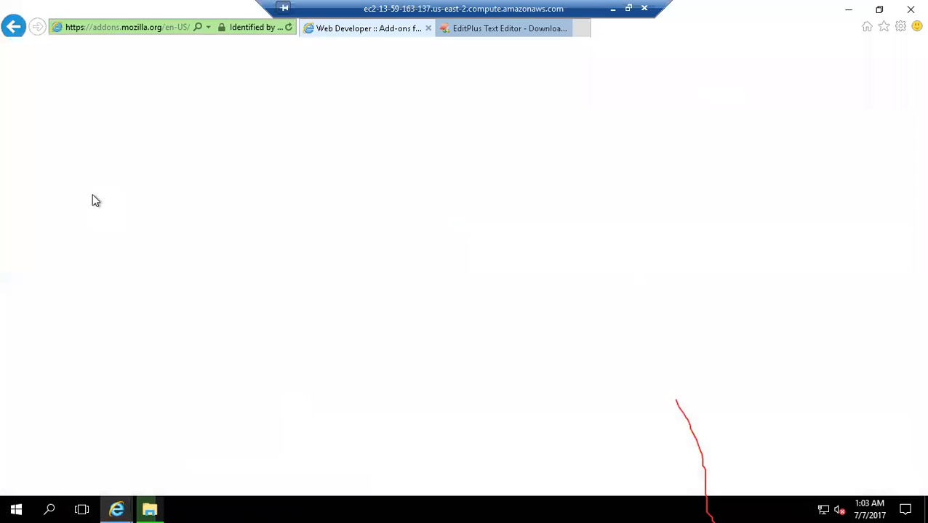
pyautogui.moveTo(254, 81); pyautogui.dragTo(5, 80)
pyautogui.write('m')
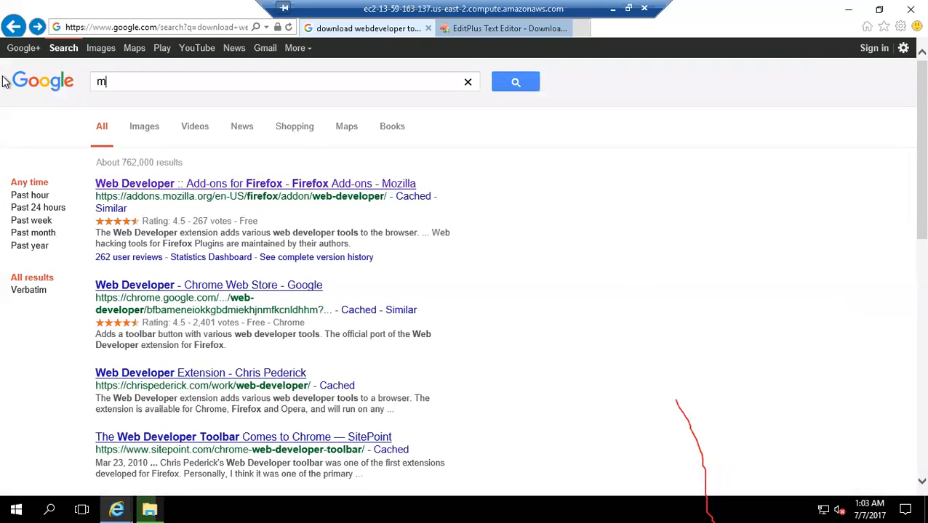
pyautogui.write('ozilla firefox download')
pyautogui.press('Return')
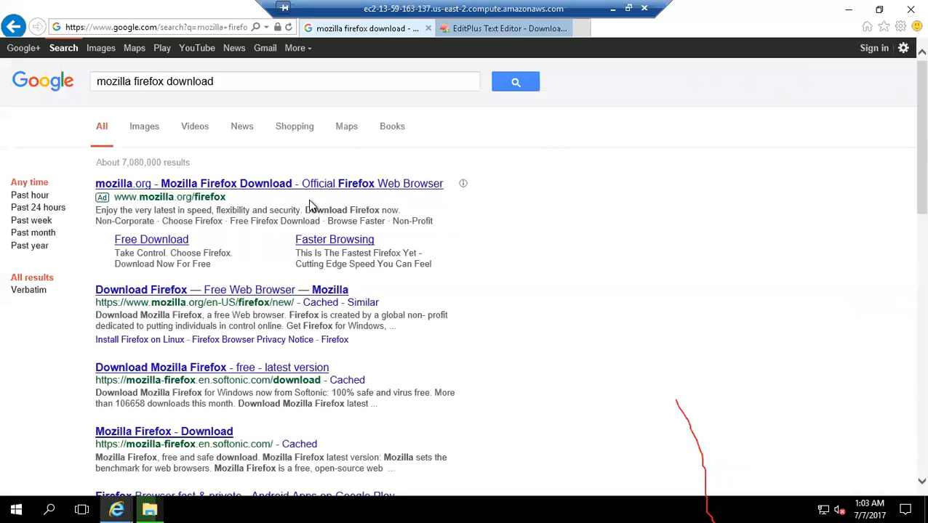
pyautogui.click(268, 186)
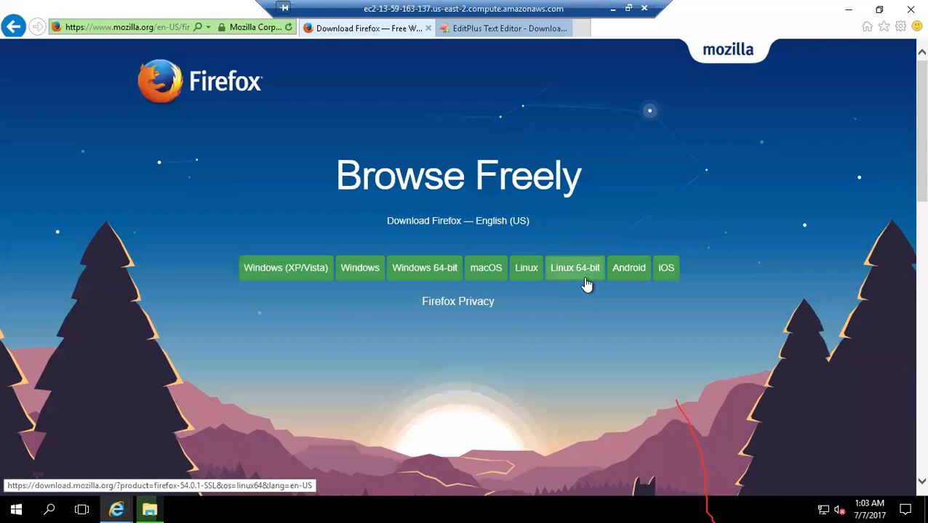
pyautogui.click(434, 273)
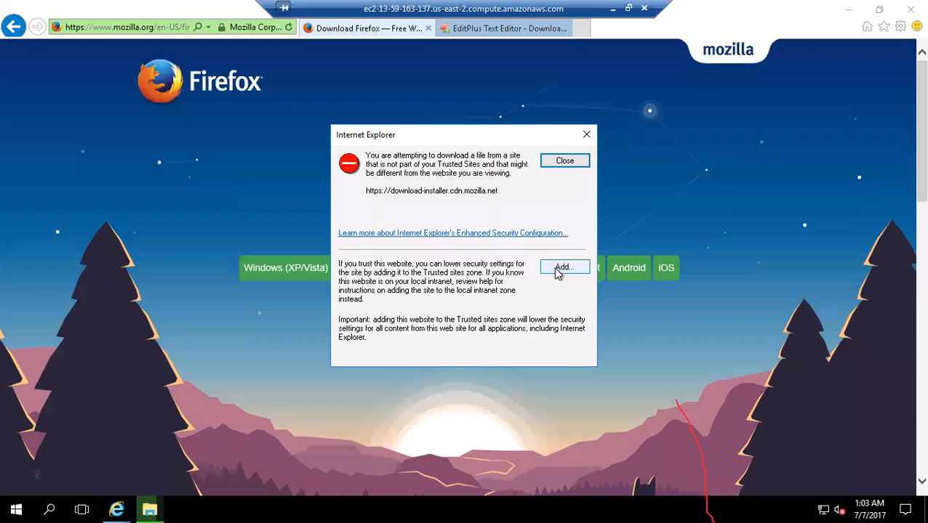
pyautogui.click(557, 270)
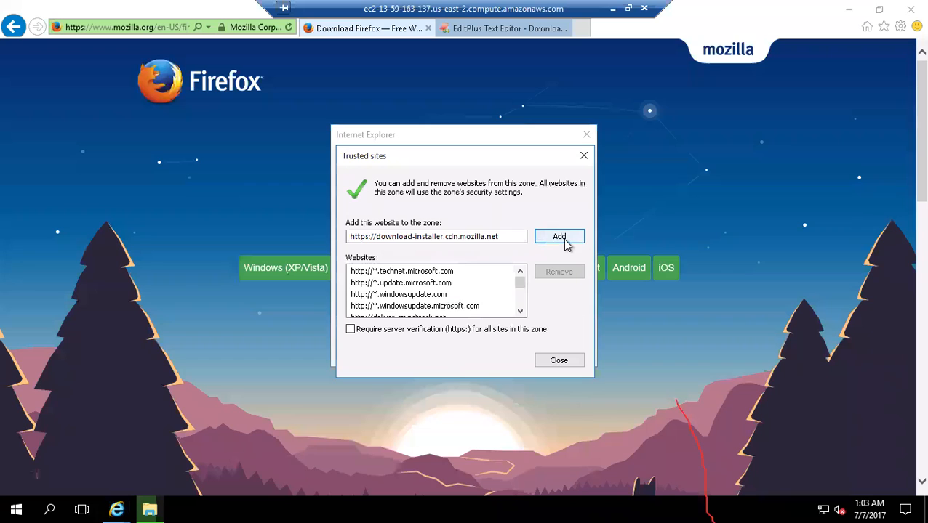
pyautogui.click(564, 242)
pyautogui.click(559, 362)
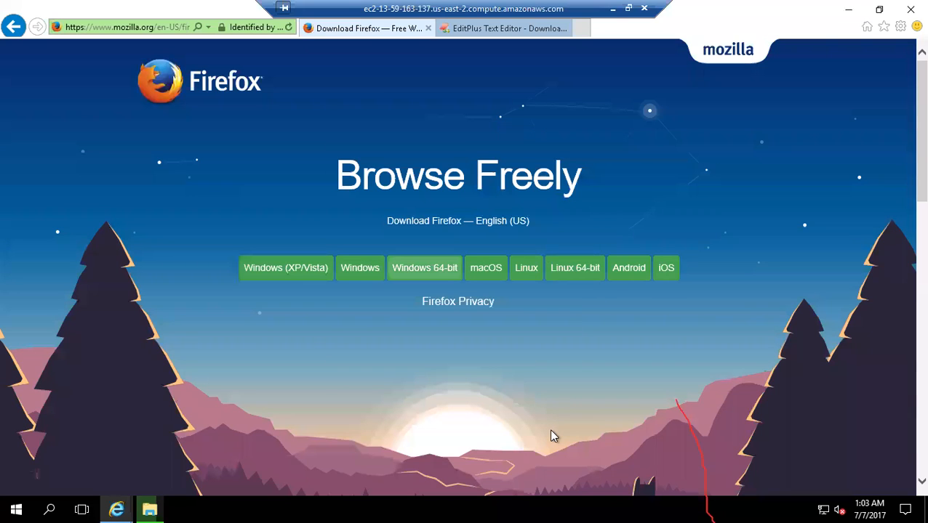
pyautogui.click(413, 269)
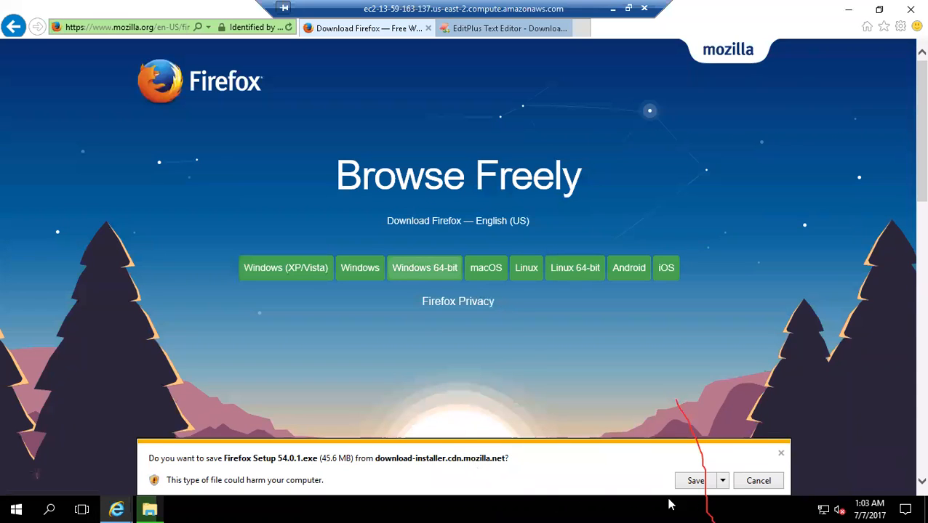
pyautogui.click(696, 481)
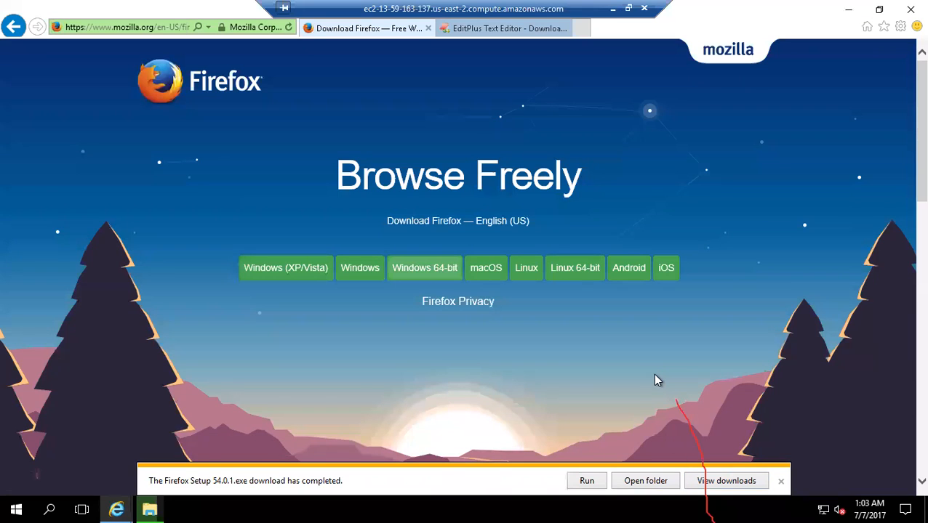
# - Run the downloaded installer, install Firefox with the Standard setup in C:\Program Files\Mozilla Firefox, and finish with Launch Firefox now enabled
pyautogui.click(595, 482)
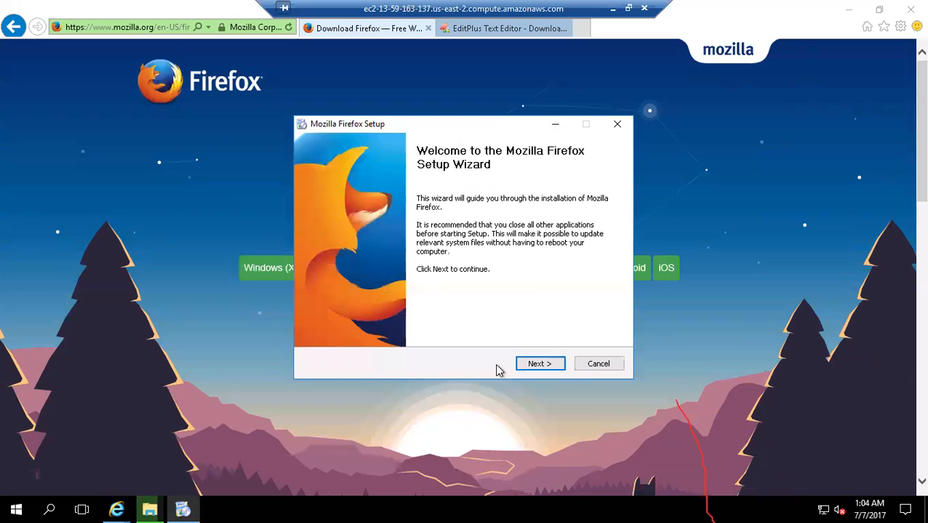
pyautogui.click(530, 364)
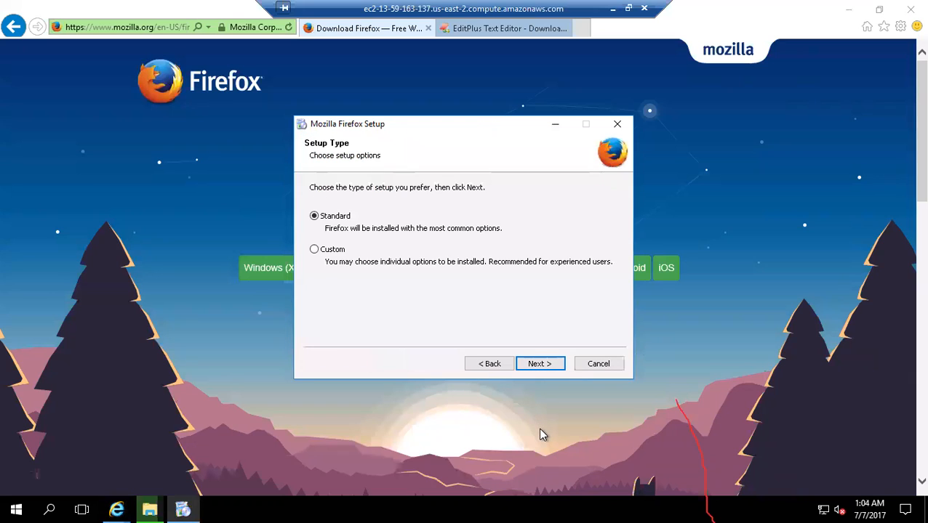
pyautogui.click(539, 363)
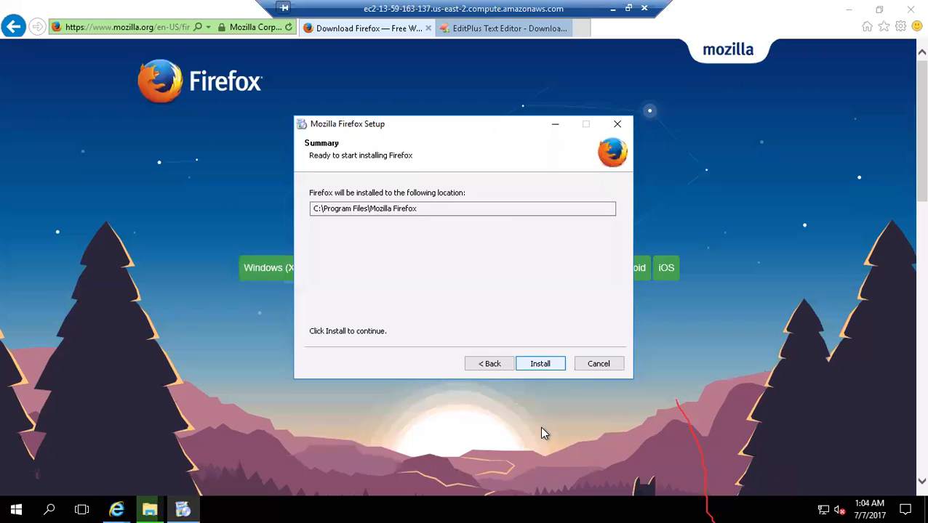
pyautogui.click(538, 364)
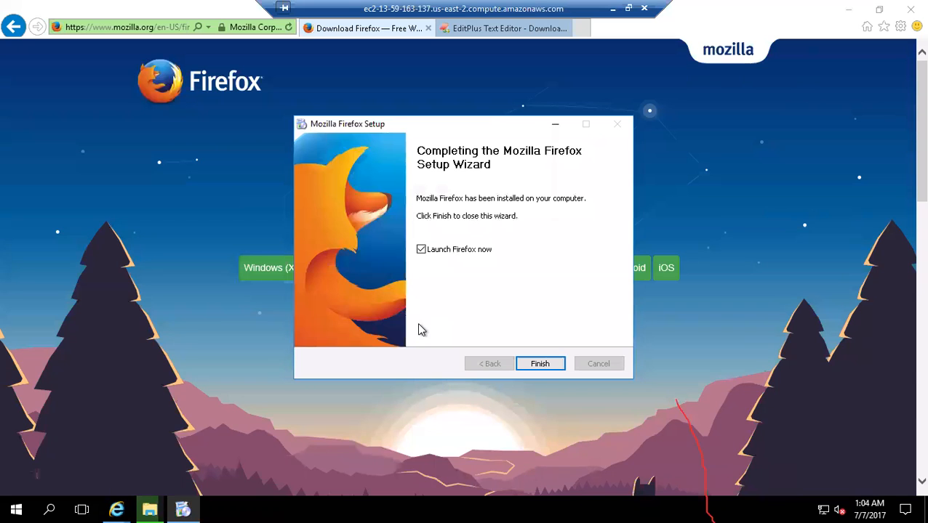
pyautogui.click(533, 366)
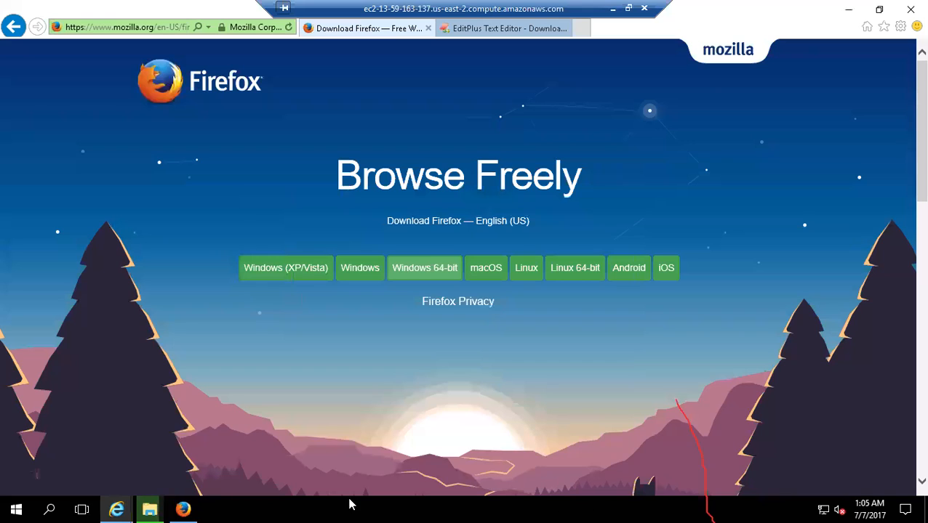
# - Switch to Firefox, skip importing any settings or data, choose it as the default browser, and close the default apps settings
pyautogui.click(187, 503)
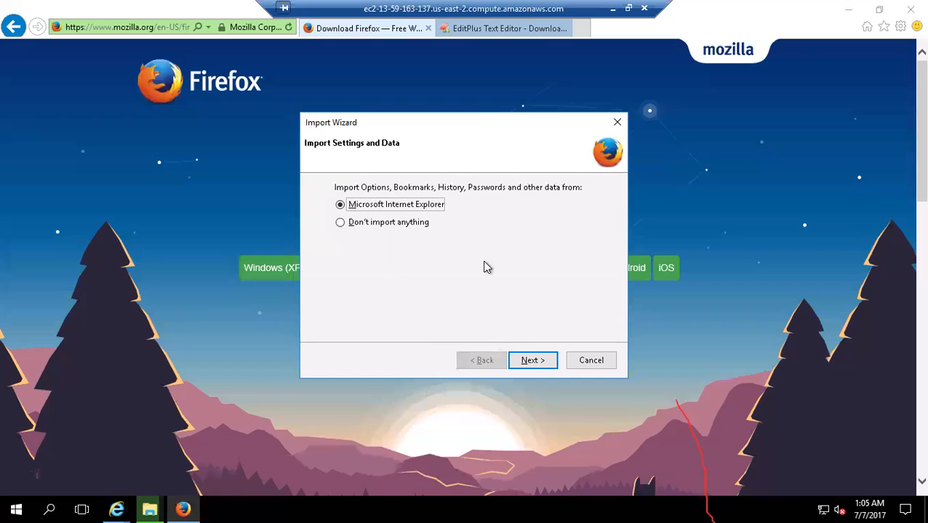
pyautogui.click(379, 226)
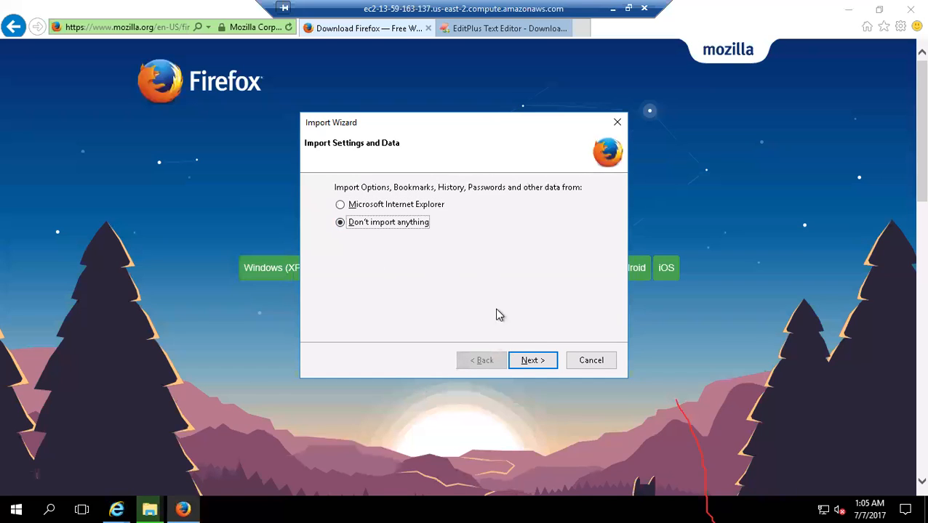
pyautogui.click(533, 361)
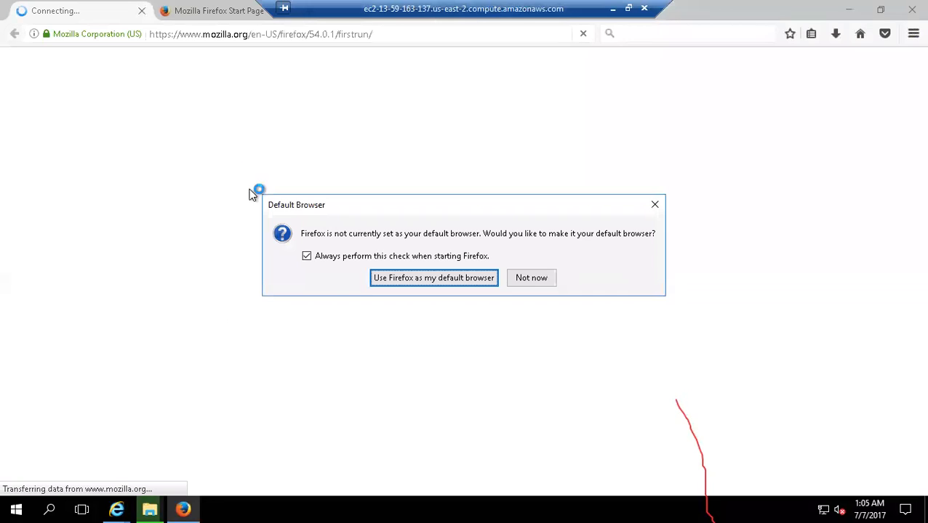
pyautogui.click(476, 279)
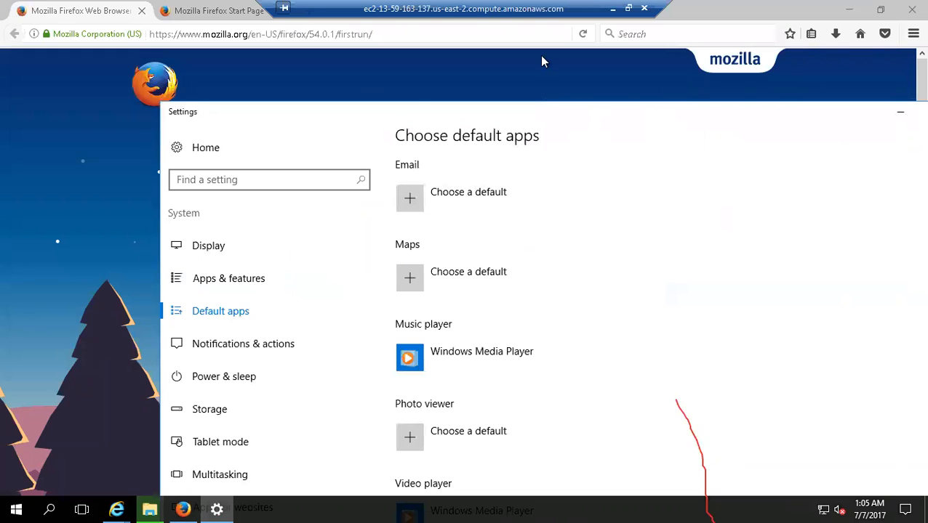
pyautogui.click(835, 79)
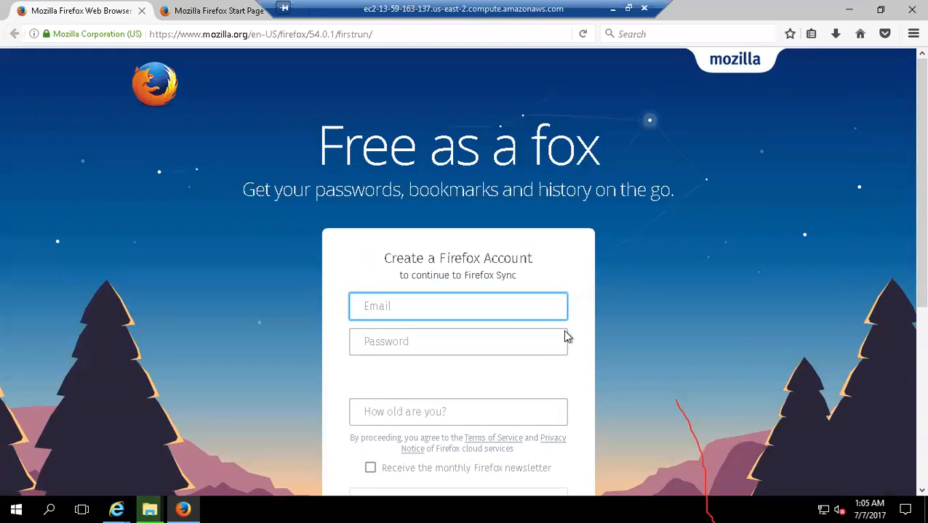
# - Go to google.com in Firefox
pyautogui.click(314, 39)
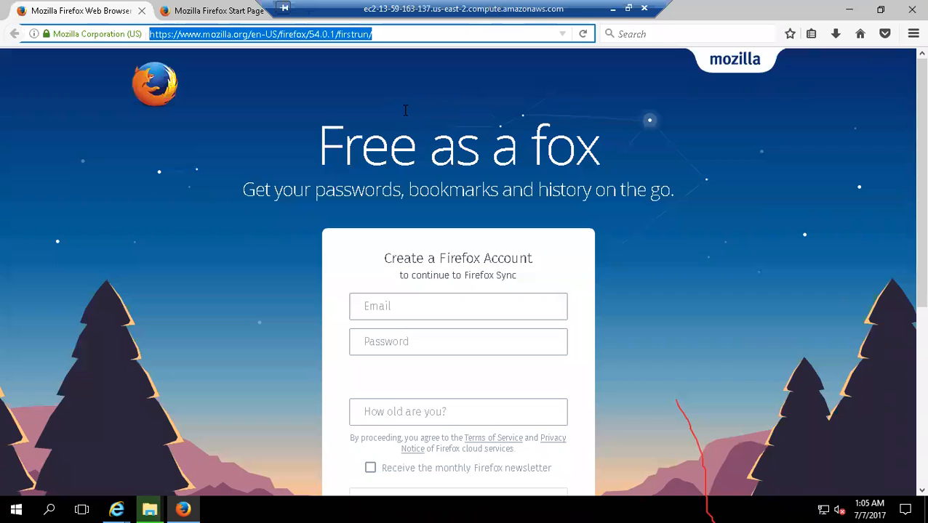
pyautogui.write('goo')
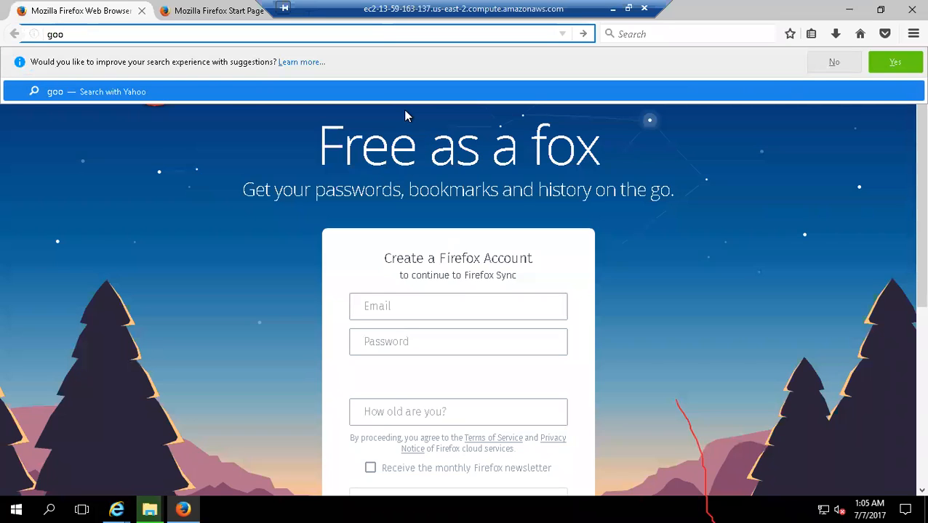
pyautogui.write('gl3w')
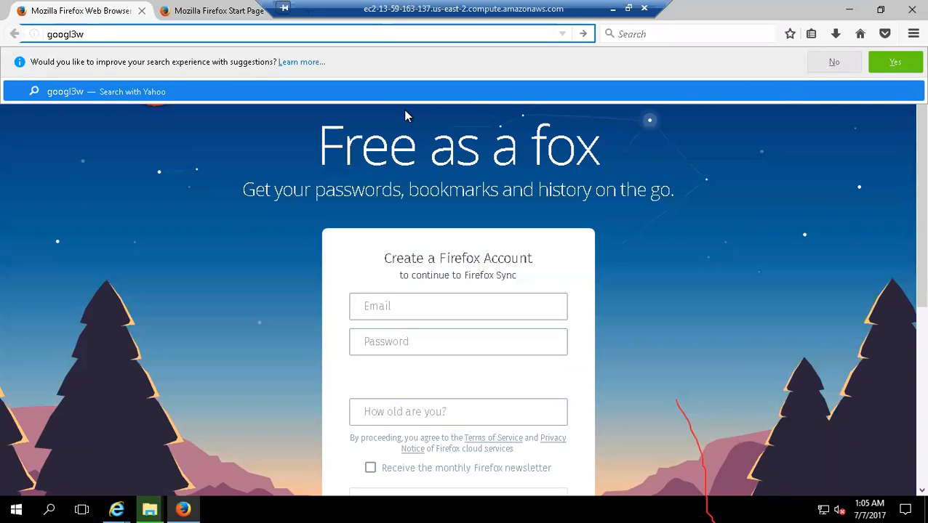
pyautogui.press('Left')
pyautogui.press('BackSpace')
pyautogui.press('Delete')
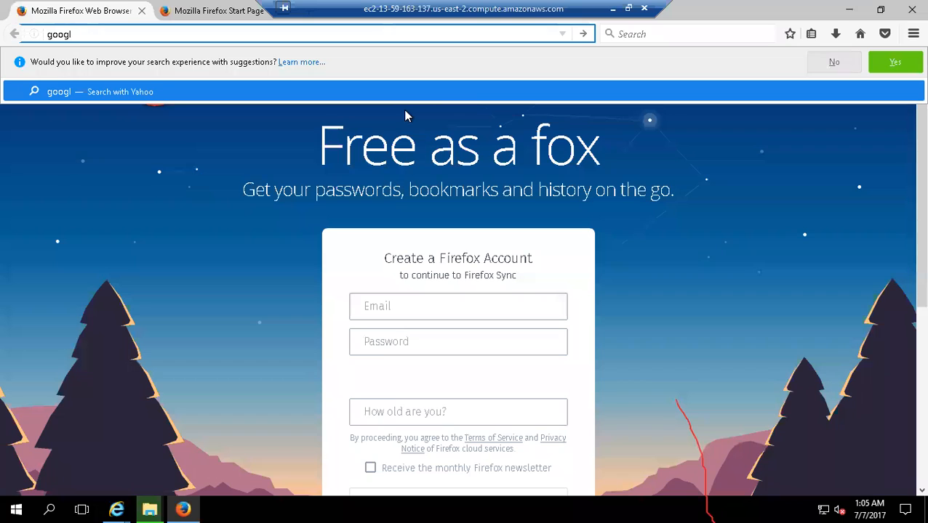
pyautogui.write('e.com')
pyautogui.press('Return')
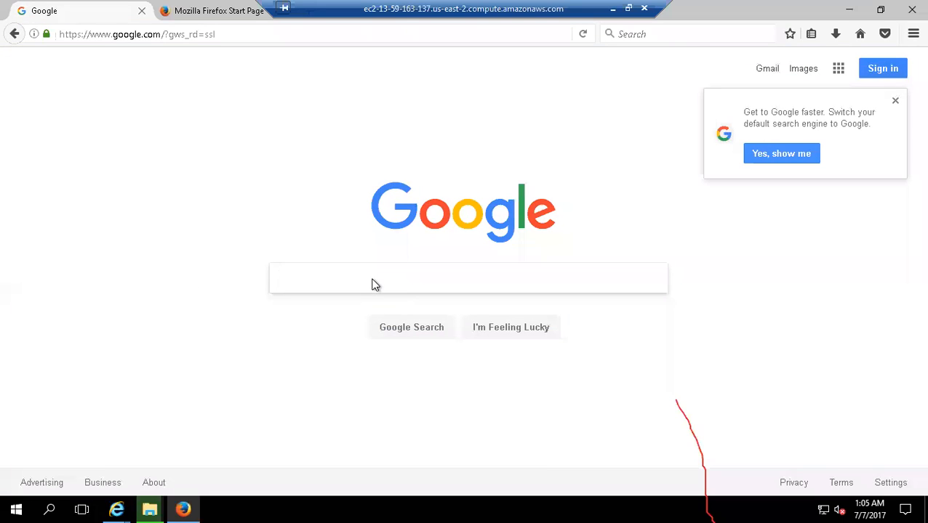
# - Search Google for "web developer toolbar firefox" using the matching suggestion
pyautogui.write('web')
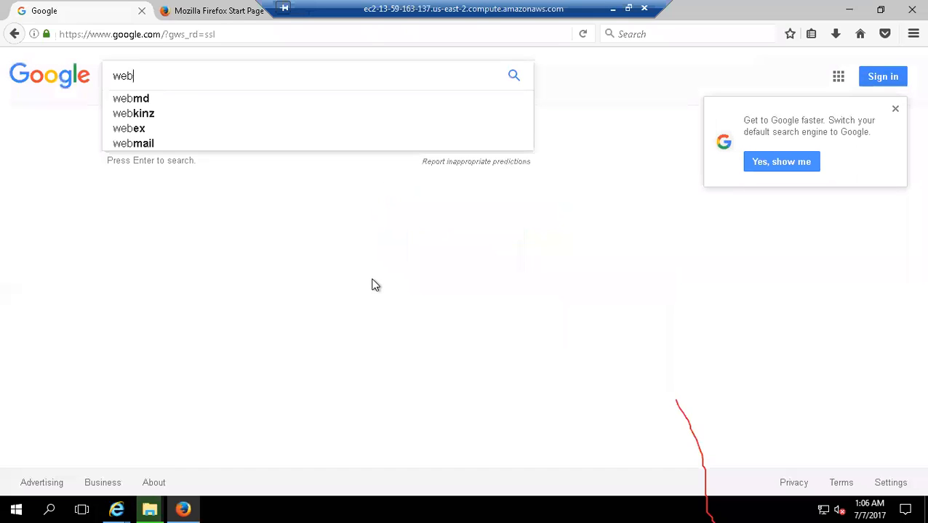
pyautogui.write(' developer ')
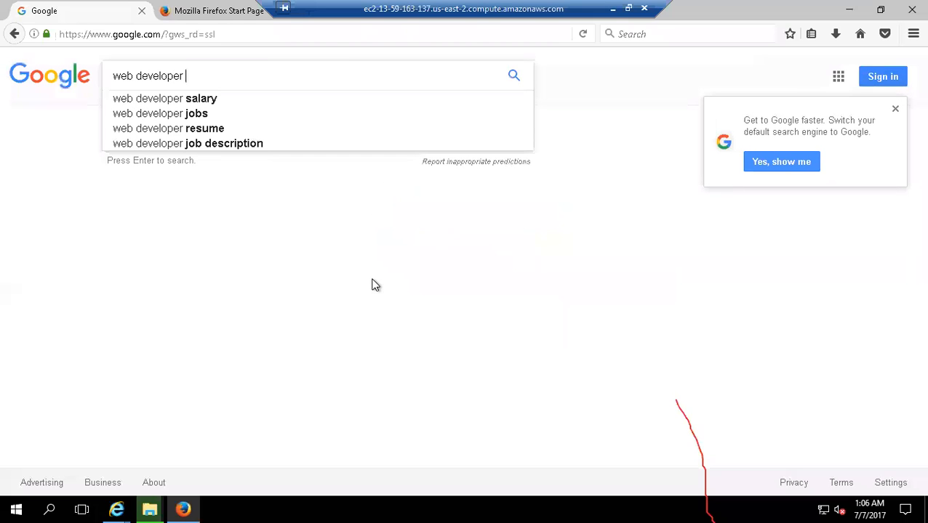
pyautogui.write('tool')
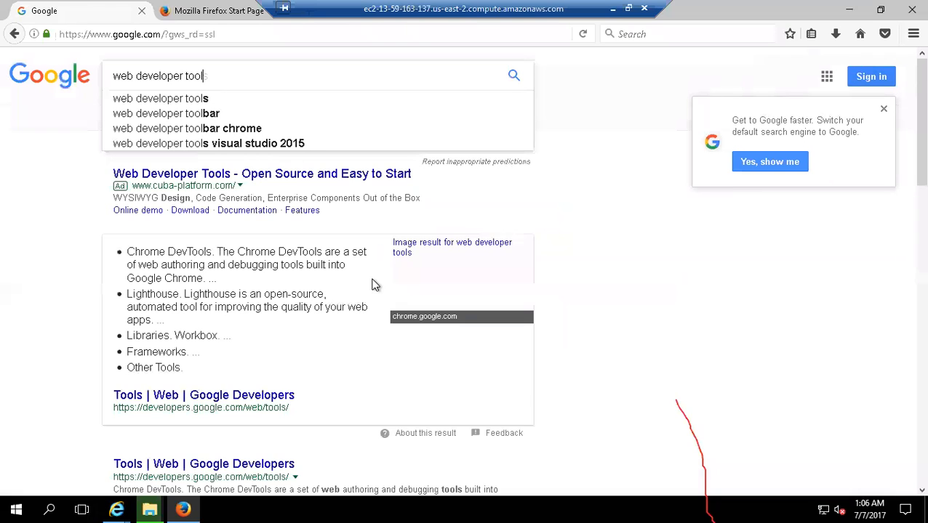
pyautogui.write(' bar')
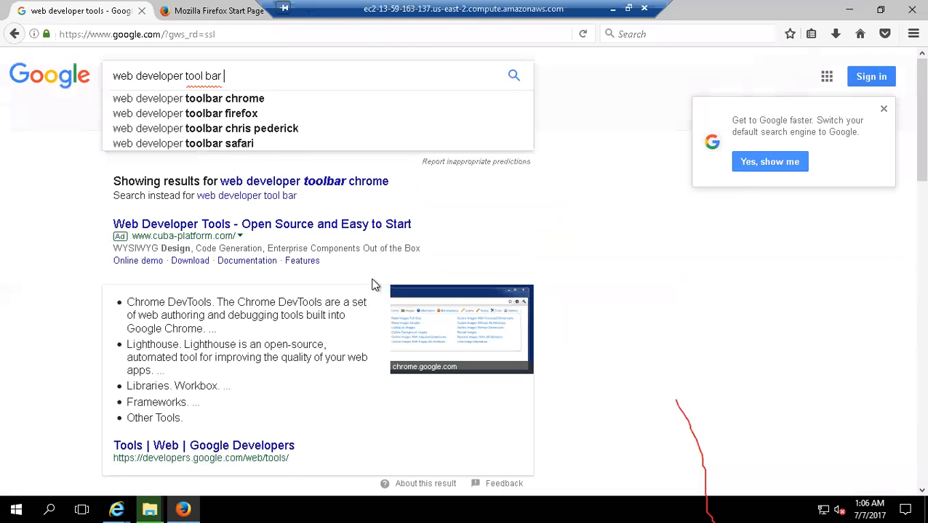
pyautogui.press('Down')
pyautogui.press('Down')
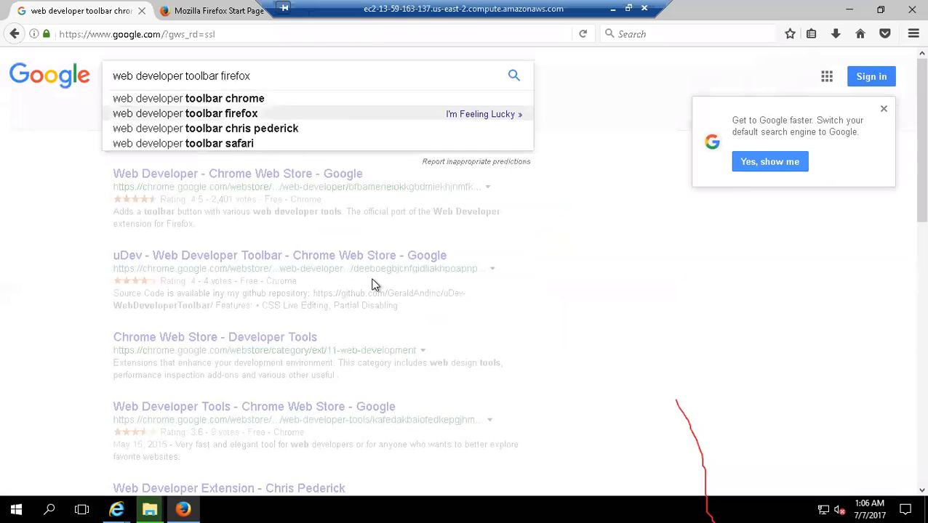
pyautogui.press('Return')
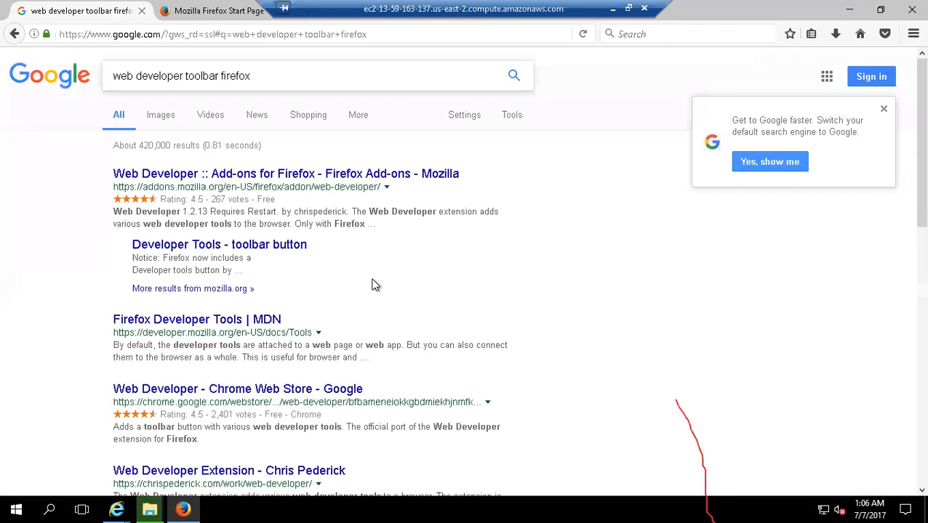
# - Open the Web Developer page on Firefox Add-ons, install the extension, and restart Firefox
pyautogui.click(196, 174)
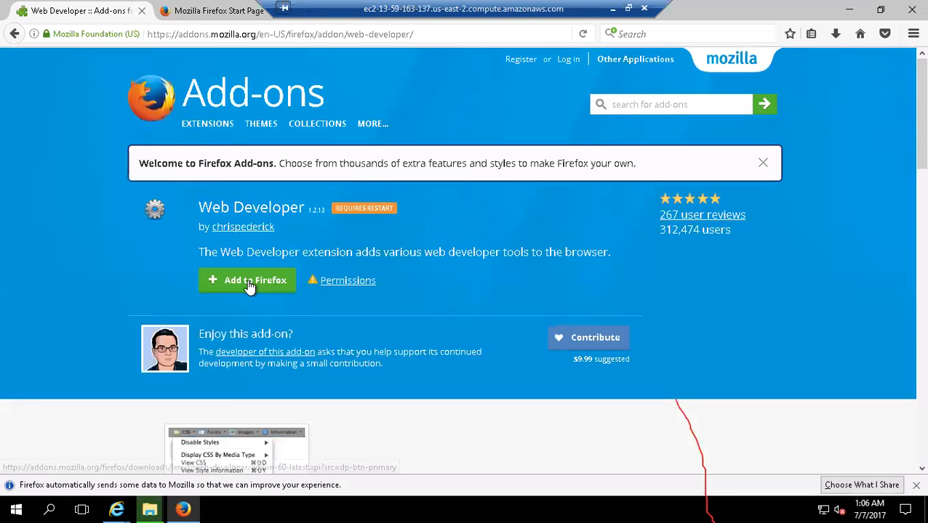
pyautogui.click(248, 282)
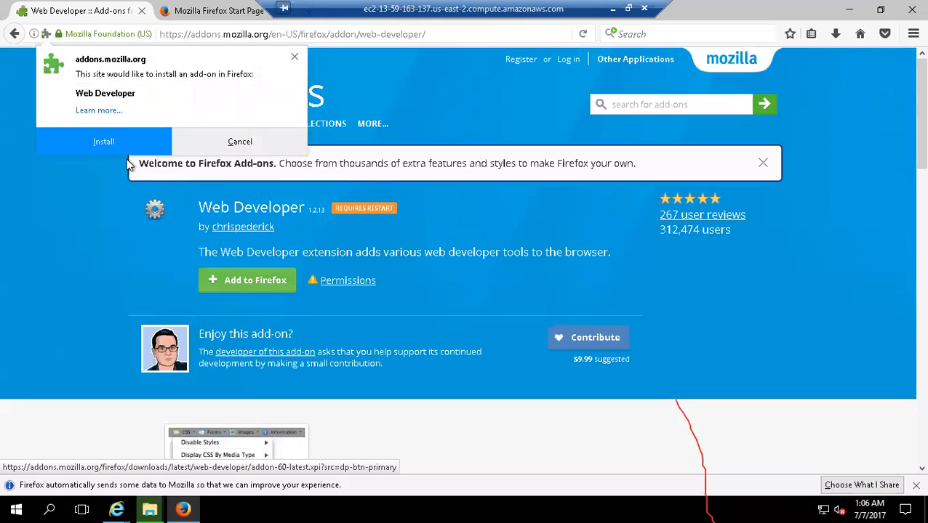
pyautogui.click(84, 136)
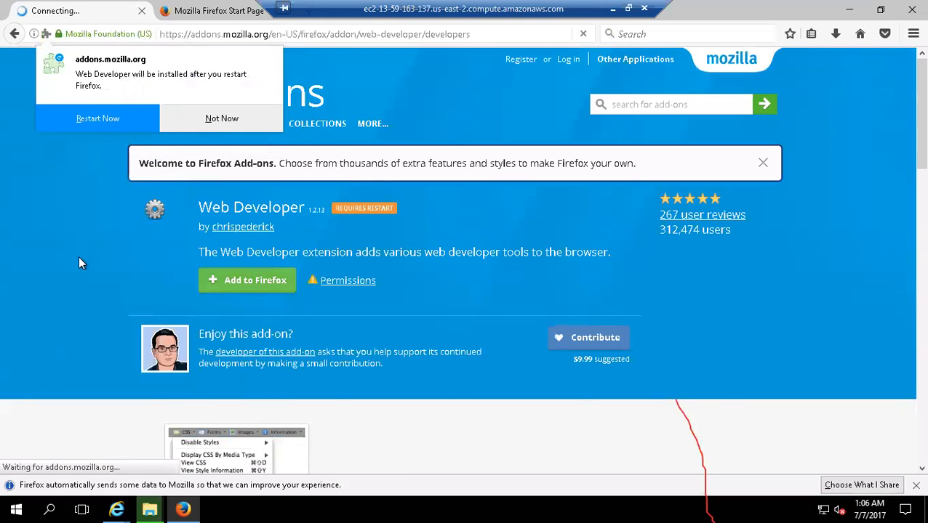
pyautogui.click(93, 118)
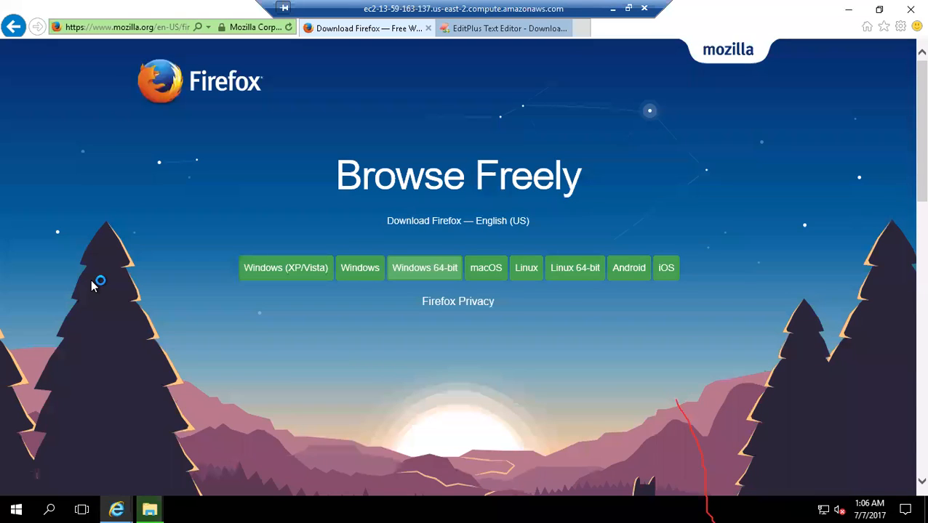
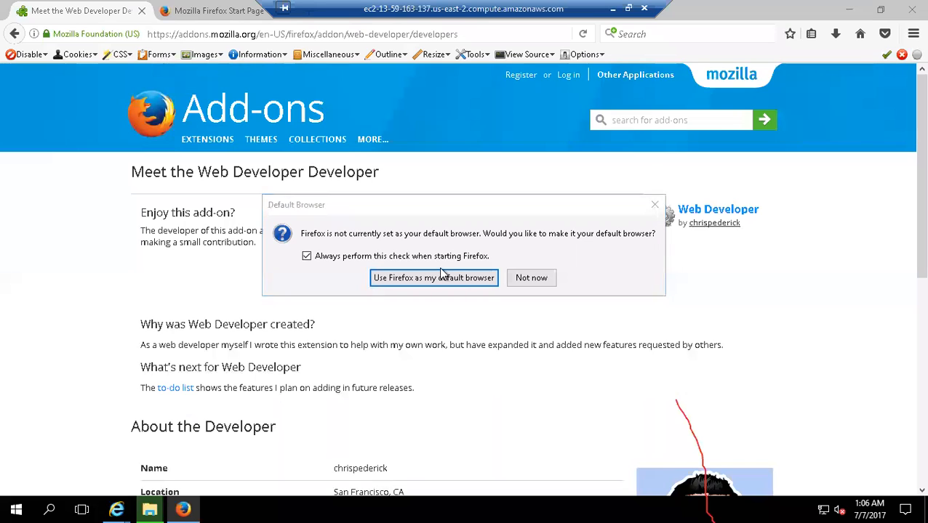
# - Choose Firefox as the default browser and close the default apps settings
pyautogui.click(491, 284)
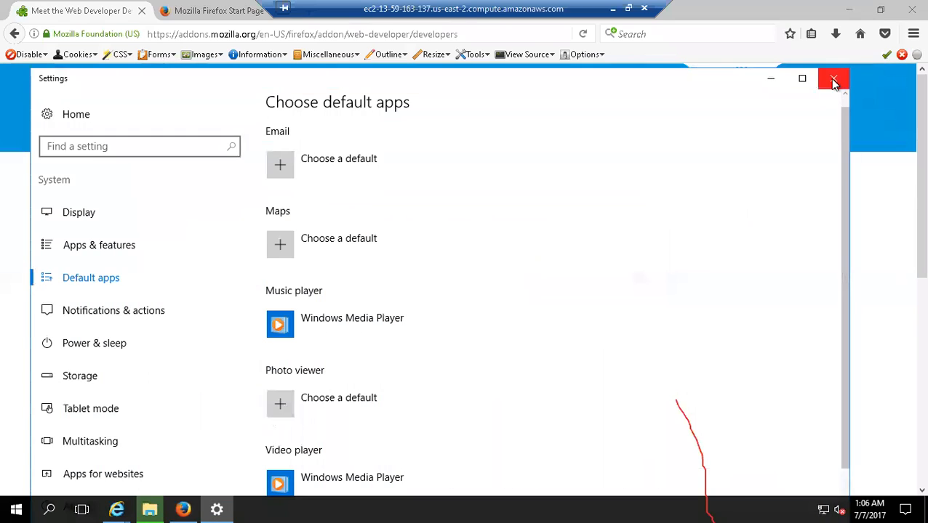
pyautogui.click(833, 79)
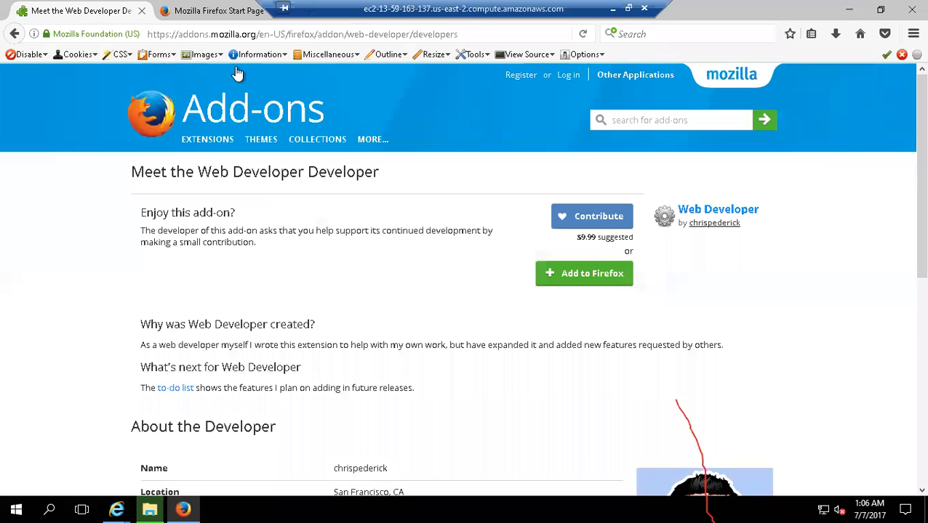
pyautogui.click(284, 58)
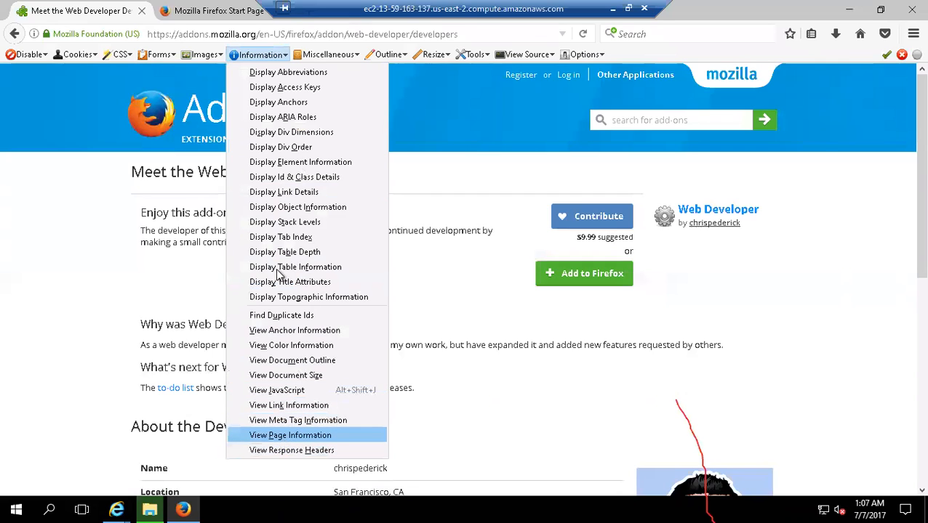
pyautogui.click(130, 54)
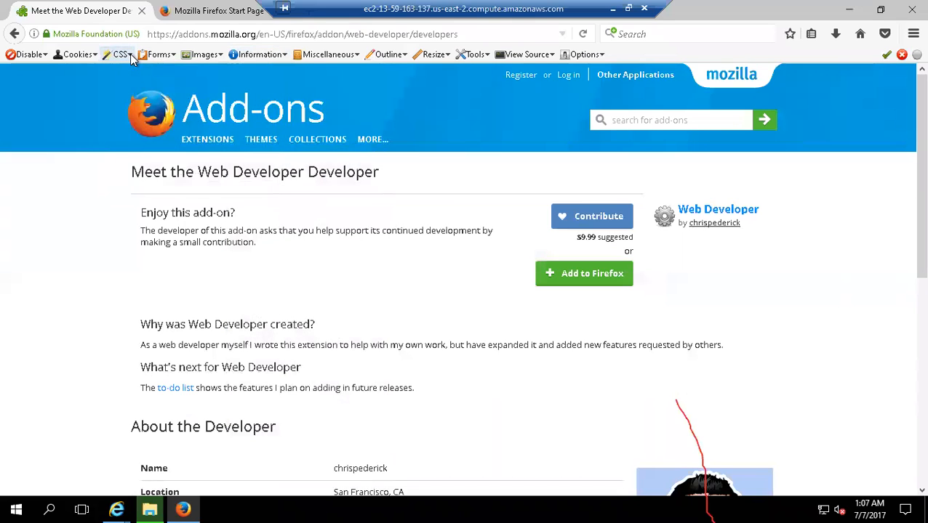
pyautogui.click(131, 60)
pyautogui.moveTo(131, 77)
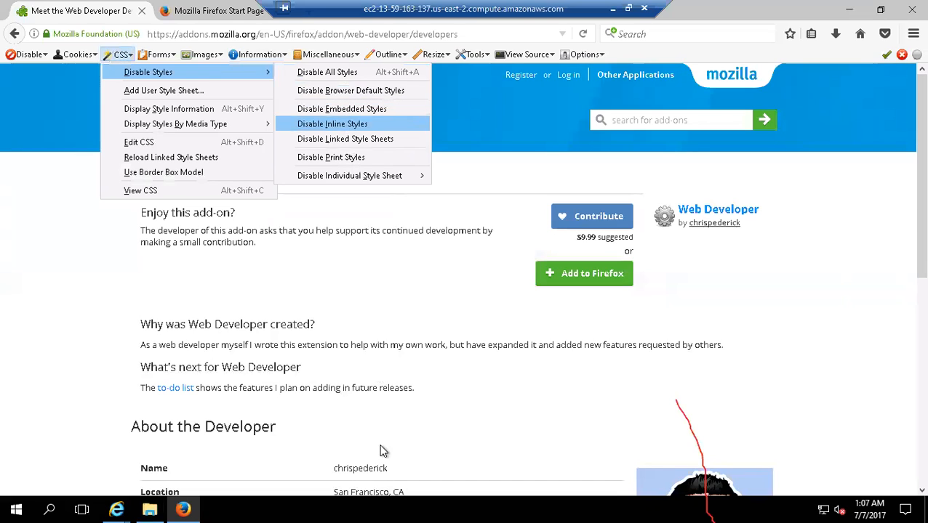
# - Go to snapdeal.com in the current tab
pyautogui.moveTo(199, 53)
pyautogui.click(201, 32)
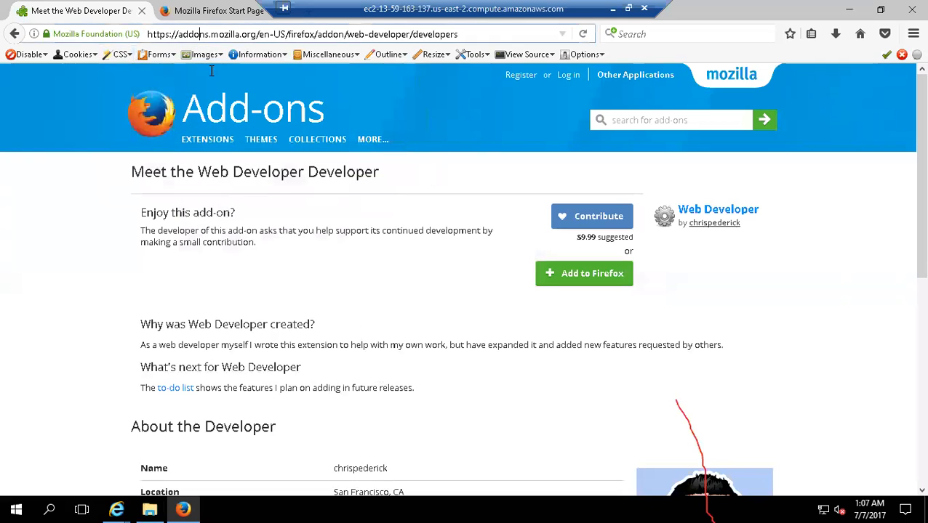
pyautogui.moveTo(227, 154)
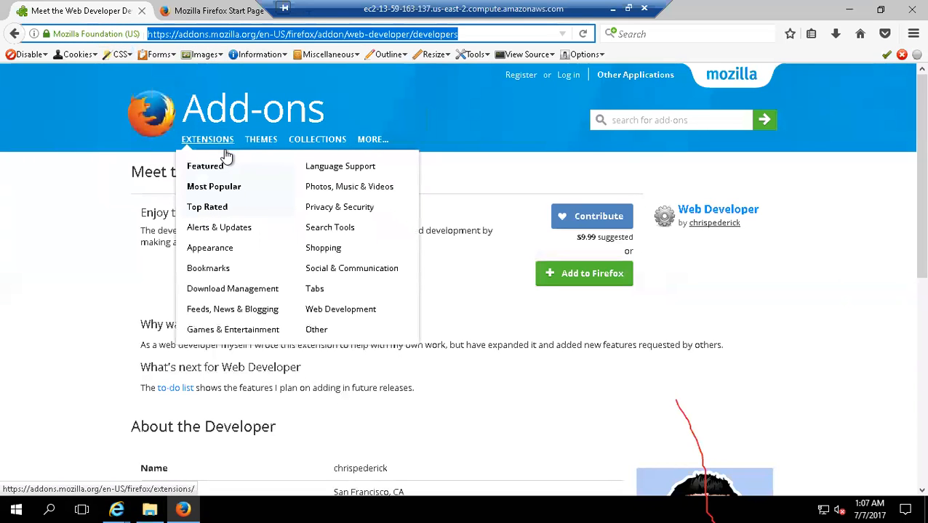
pyautogui.write('snapdeal')
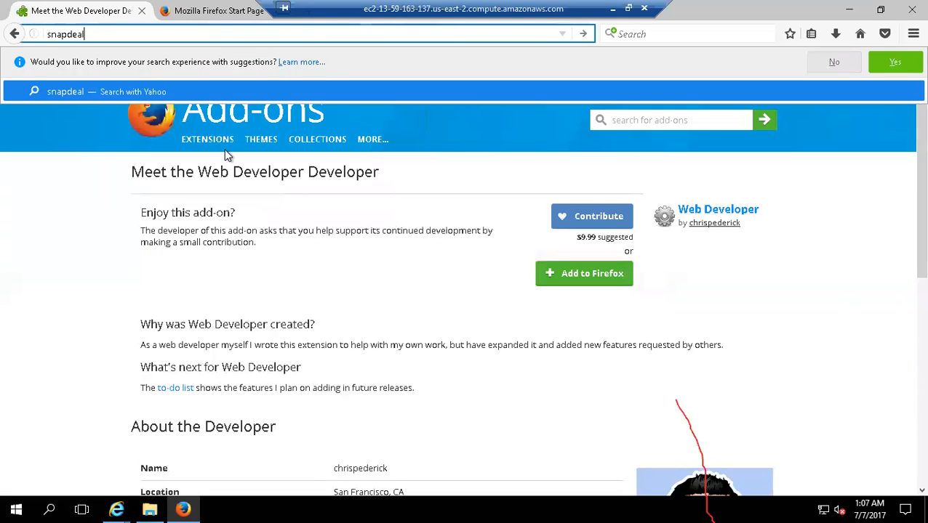
pyautogui.write('.com')
pyautogui.press('Return')
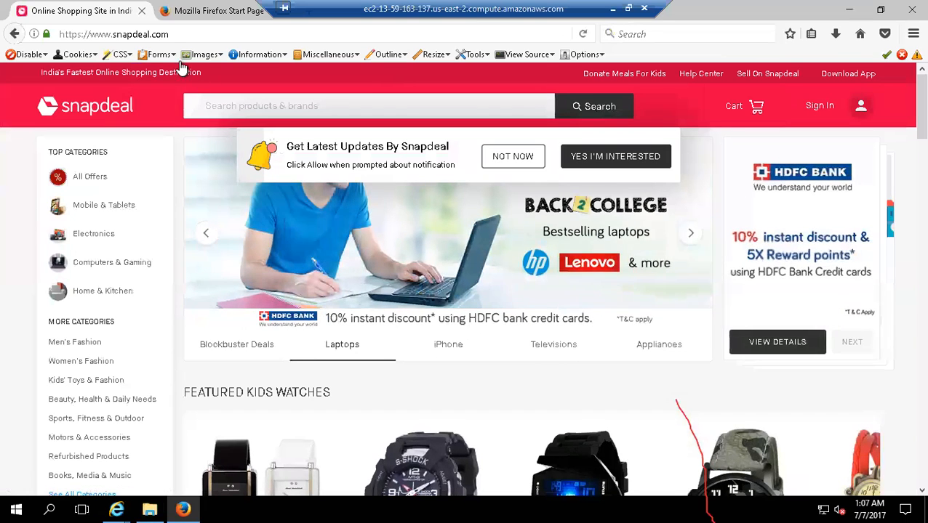
# - Disable all CSS styles on the Snapdeal home page with the Web Developer toolbar and look through the unstyled page
pyautogui.click(125, 56)
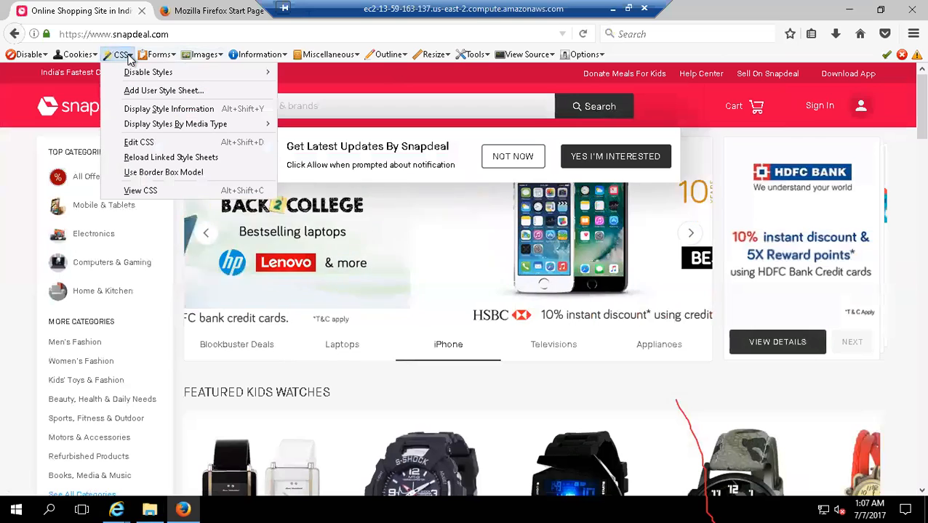
pyautogui.moveTo(133, 77)
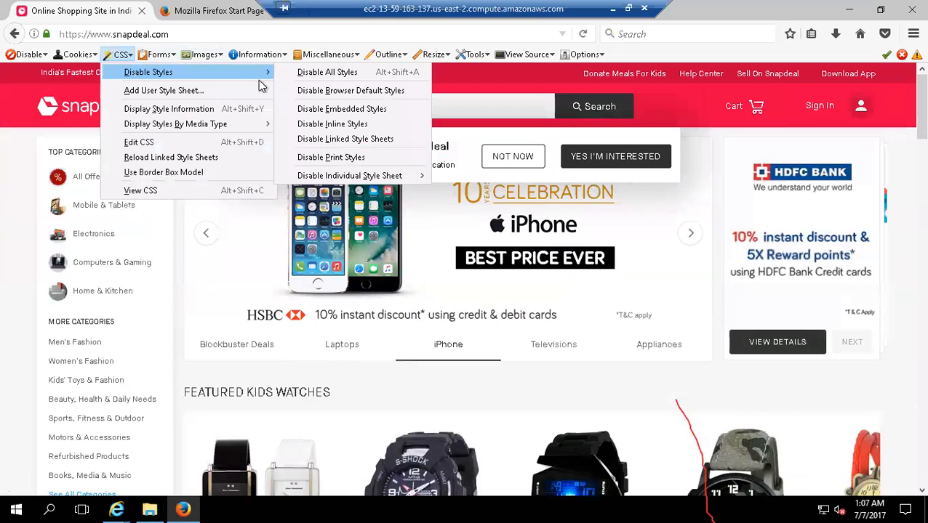
pyautogui.click(314, 76)
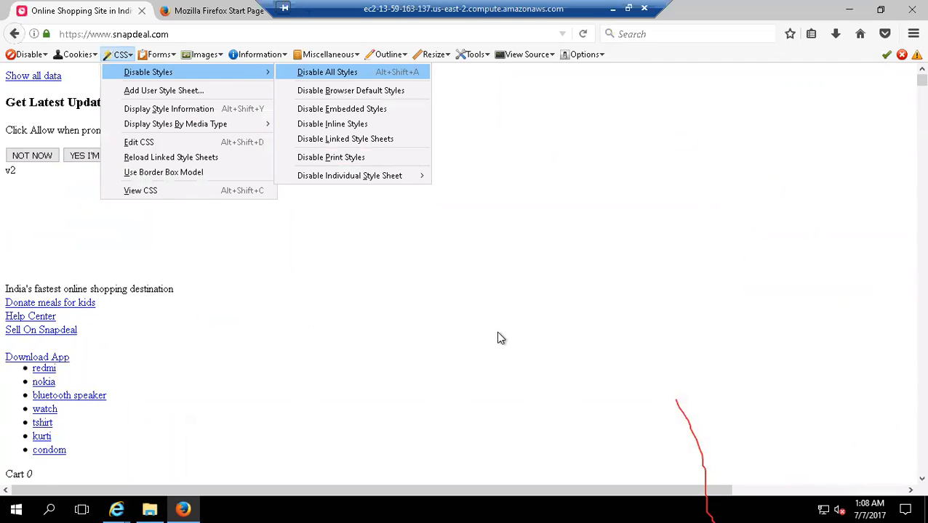
pyautogui.press('Escape')
pyautogui.press('Escape')
pyautogui.scroll(-6, 305, 313)
pyautogui.scroll(3, 306, 313)
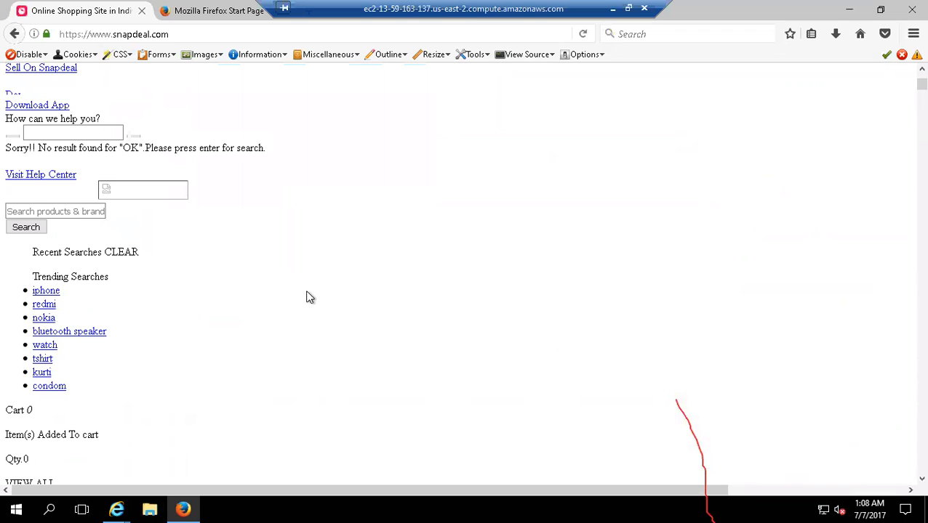
pyautogui.scroll(-6, 306, 273)
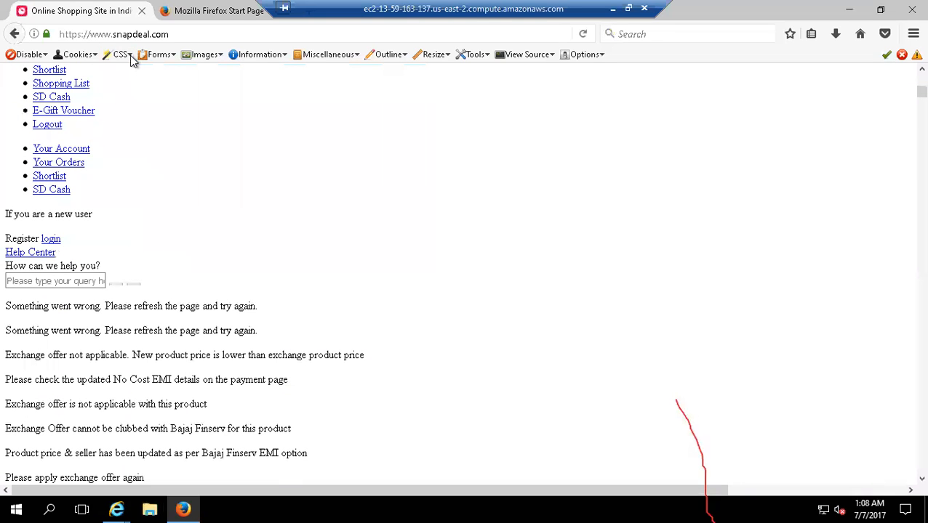
# - Re-enable all CSS styles on the Snapdeal home page
pyautogui.click(131, 58)
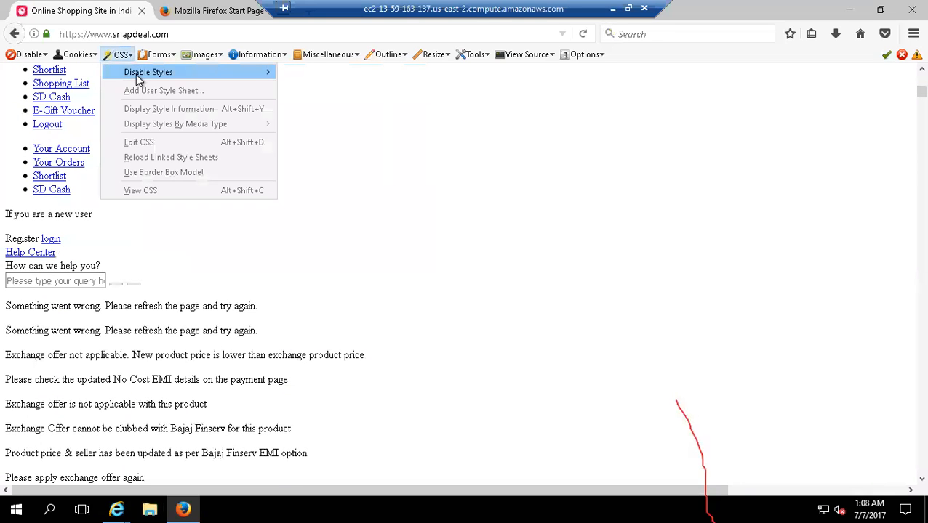
pyautogui.moveTo(139, 79)
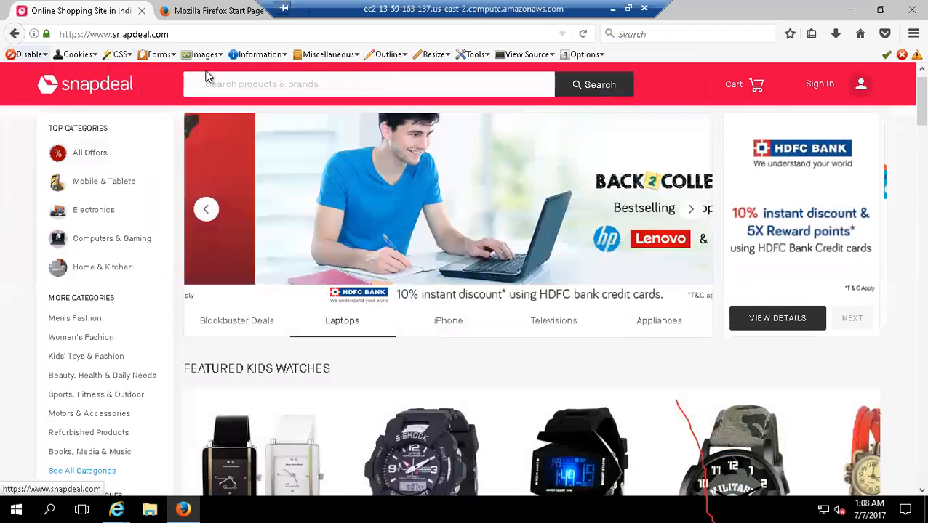
# - Go to google.com in the current tab
pyautogui.click(169, 34)
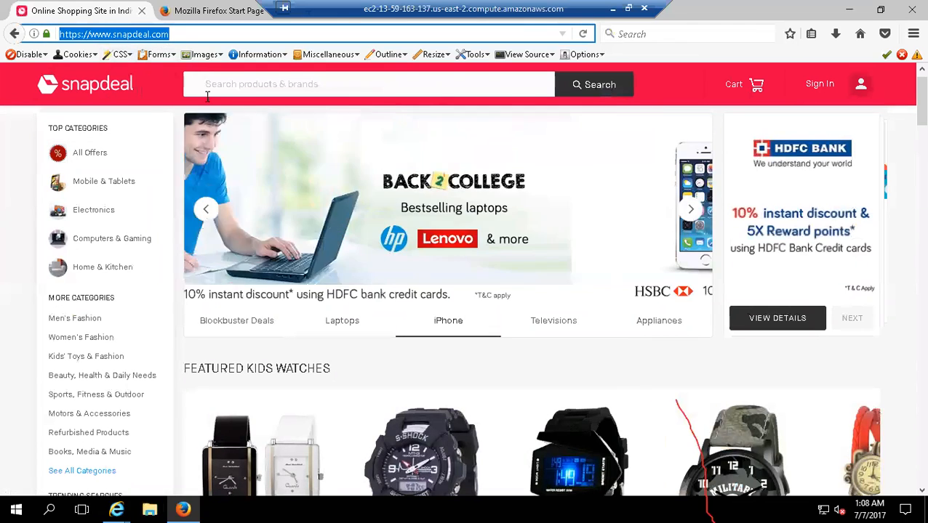
pyautogui.write('google.com/')
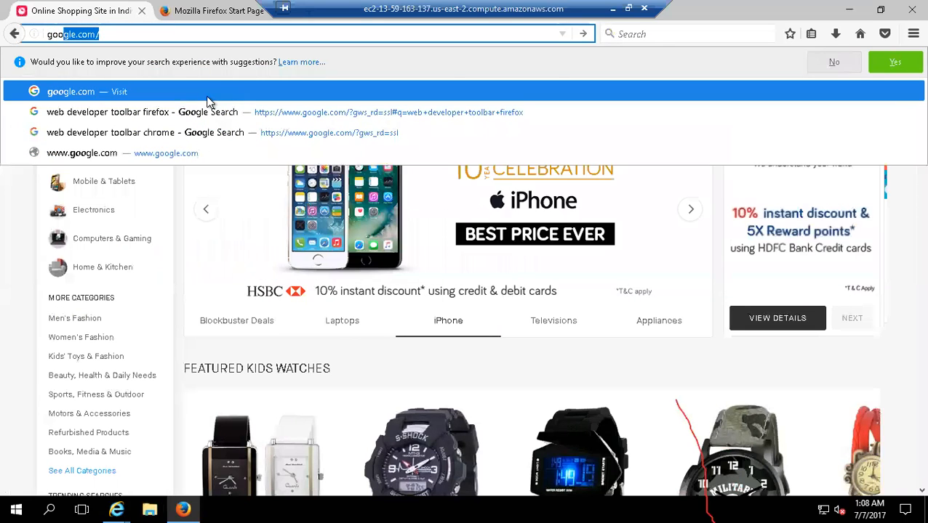
pyautogui.press('Return')
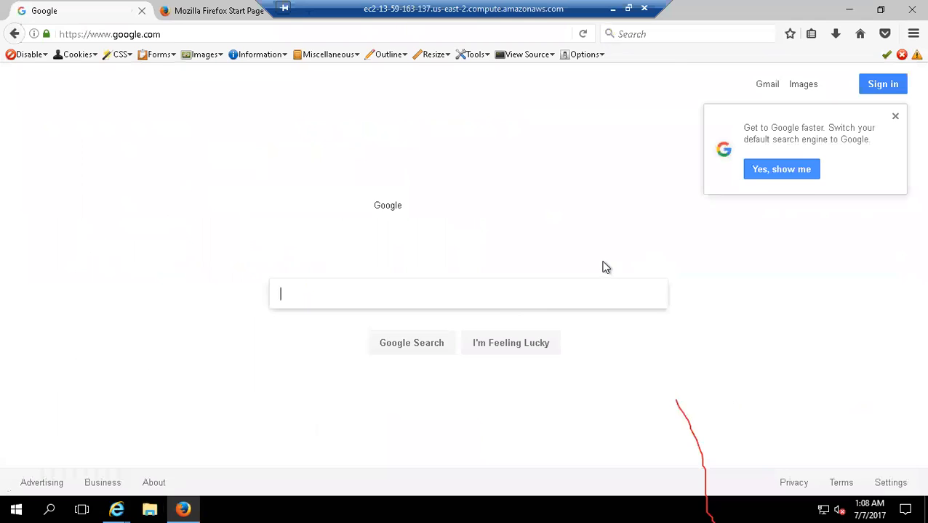
# - Search Google for "firefox addon" and open the Add-ons for Firefox result
pyautogui.write('firefo')
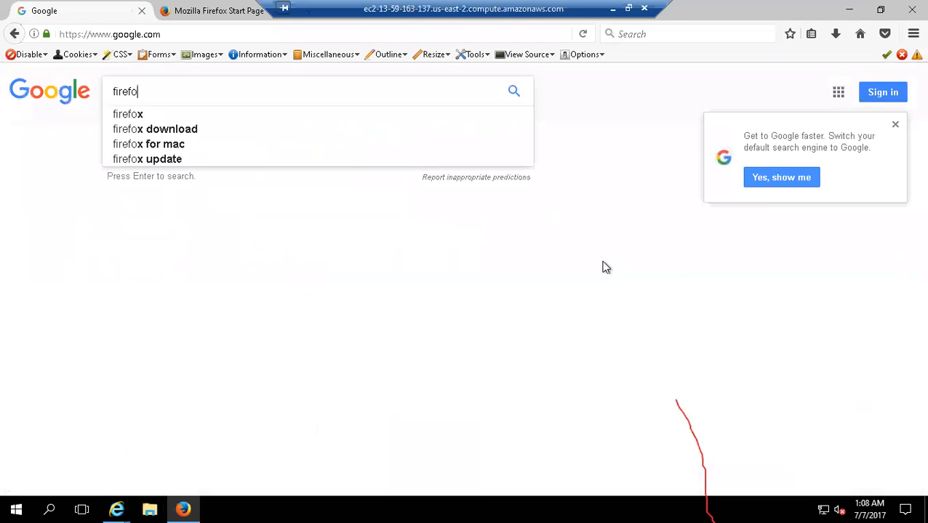
pyautogui.write('x addon')
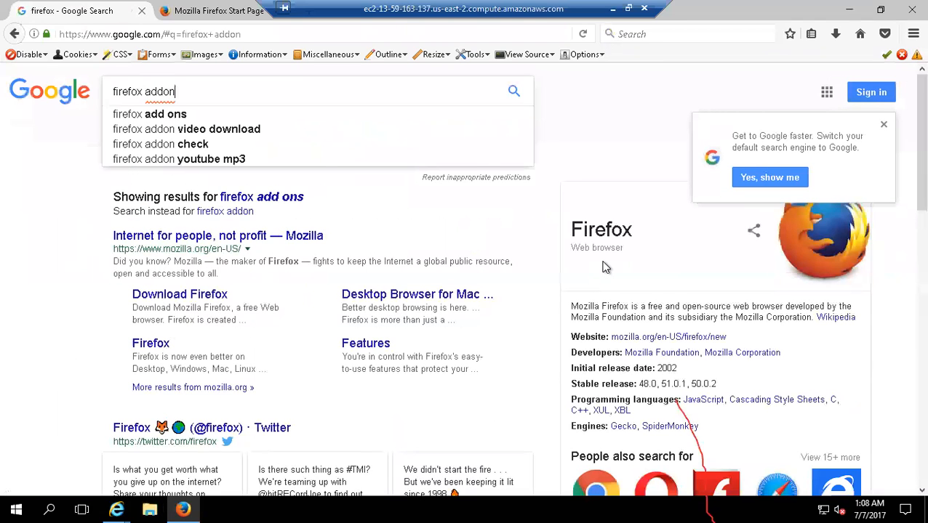
pyautogui.press('Return')
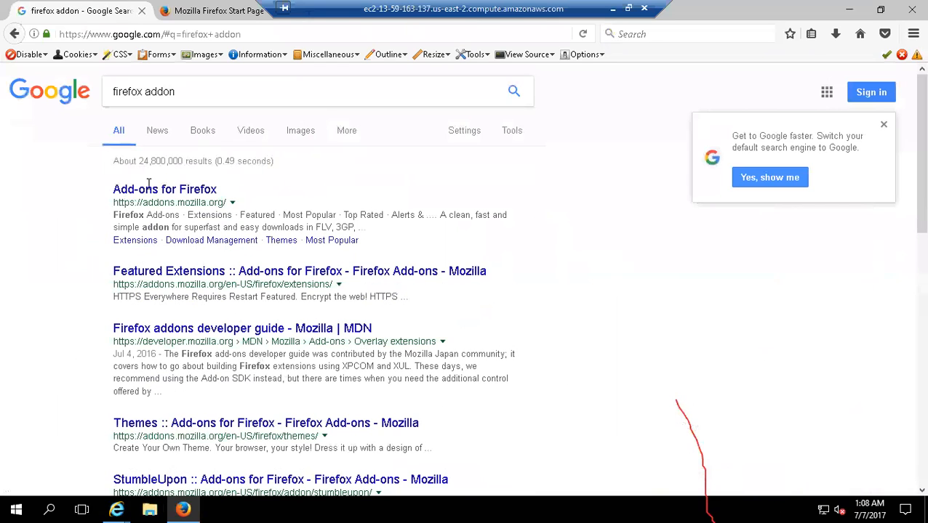
pyautogui.click(155, 192)
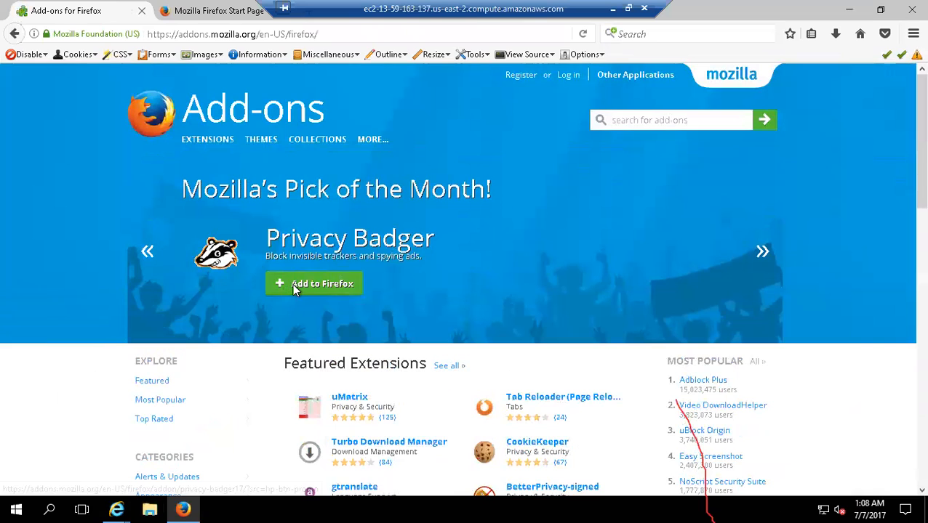
# - Browse the featured promotions and extension lists on the add-ons page, and install the Privacy Badger extension
pyautogui.click(148, 254)
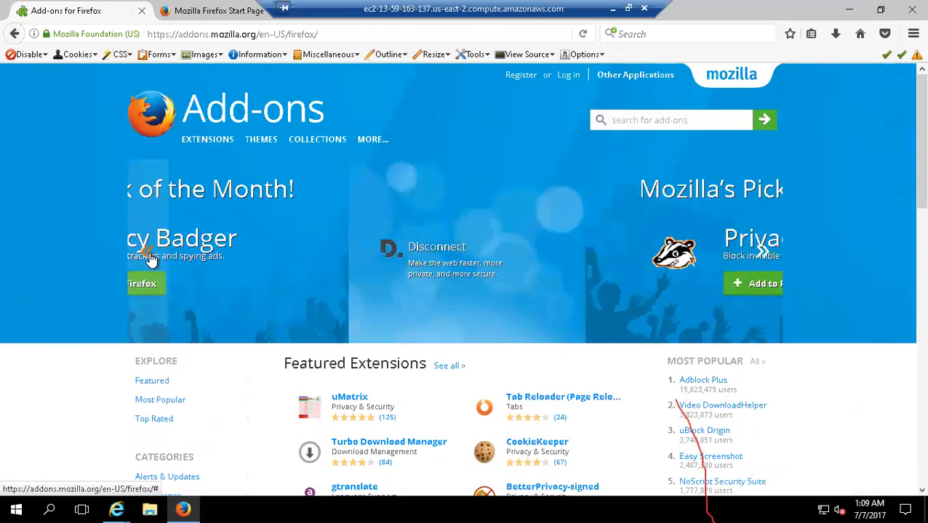
pyautogui.click(147, 254)
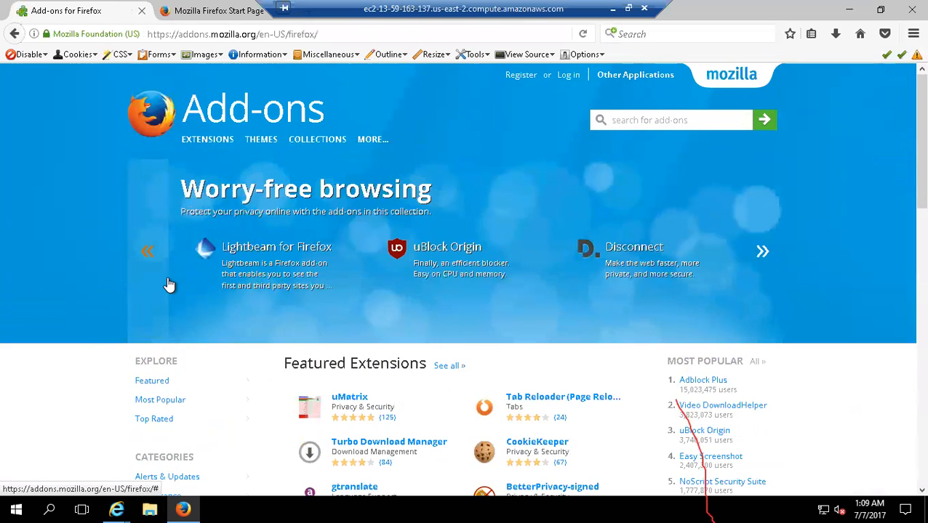
pyautogui.click(763, 259)
pyautogui.click(764, 259)
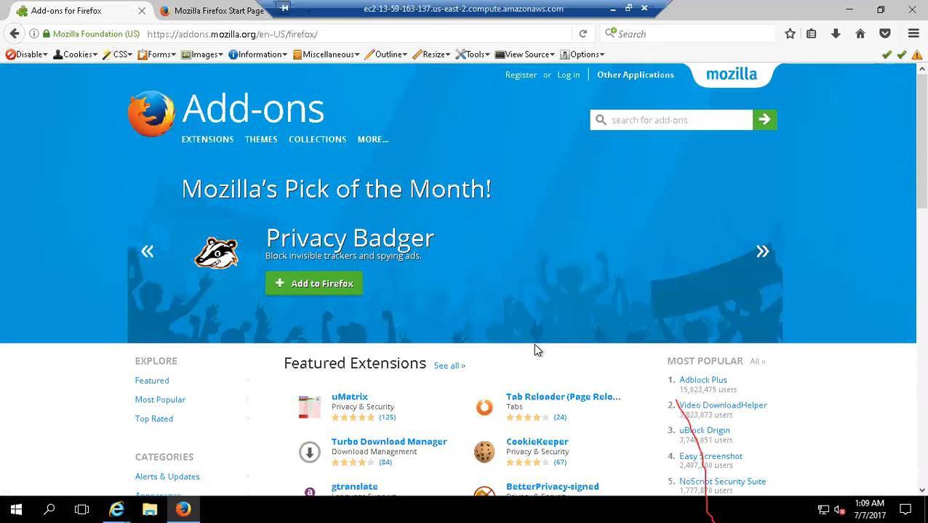
pyautogui.scroll(-4, 550, 374)
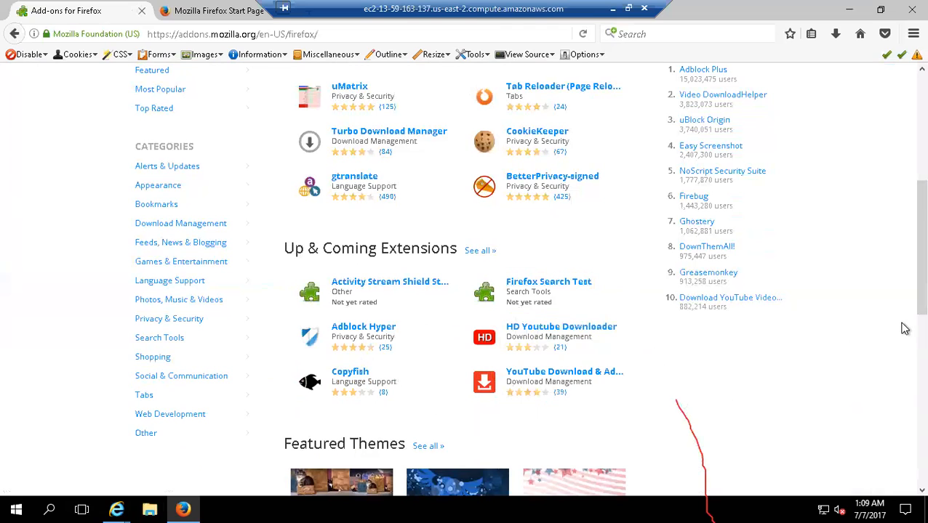
pyautogui.scroll(4, 903, 241)
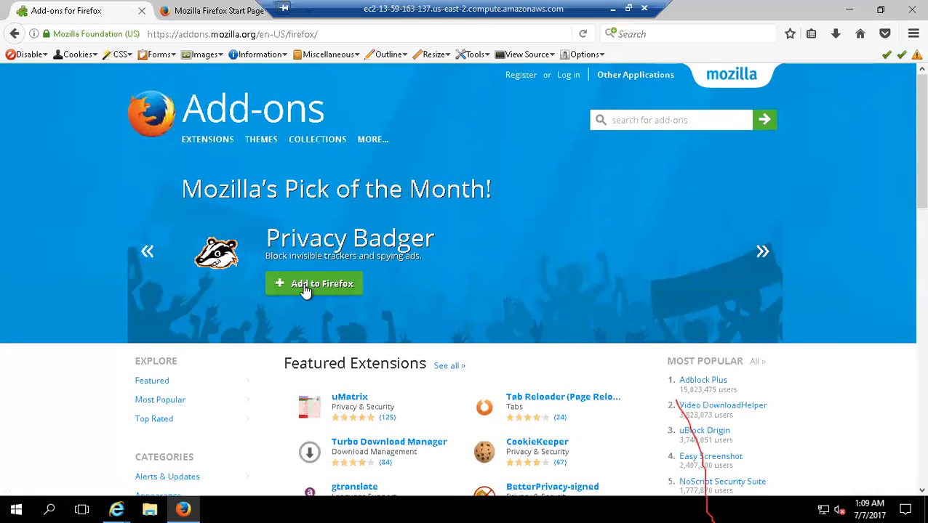
pyautogui.click(306, 288)
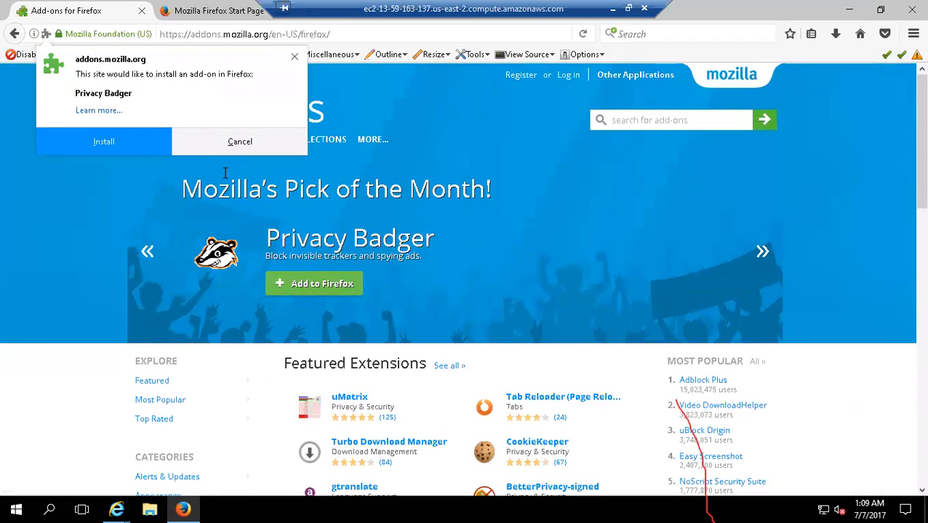
pyautogui.click(117, 143)
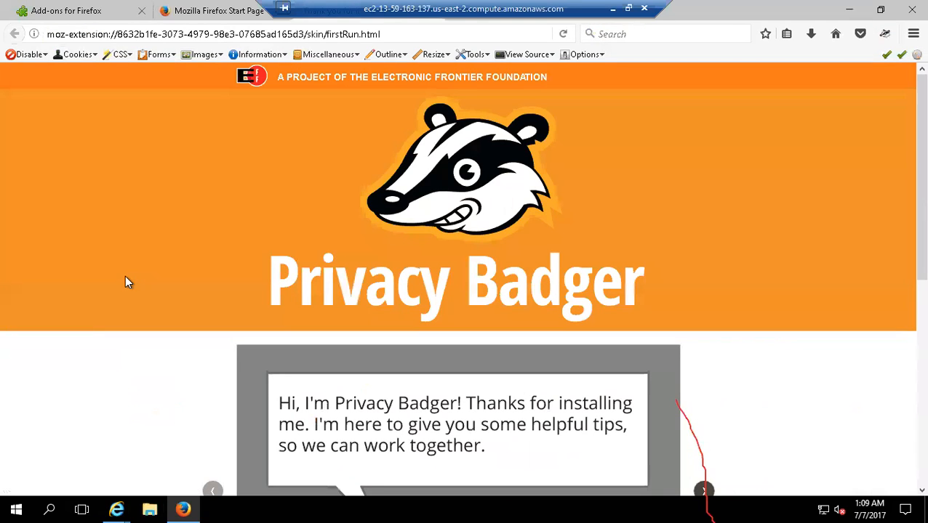
# - Look through Privacy Badger's first-run page and open the Electronic Frontier Foundation website from its header
pyautogui.scroll(-5, 905, 433)
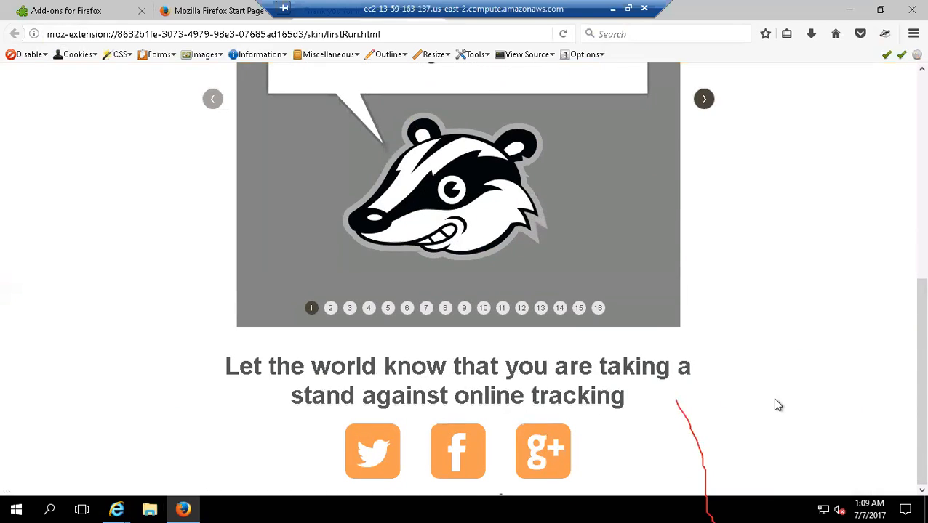
pyautogui.scroll(5, 777, 405)
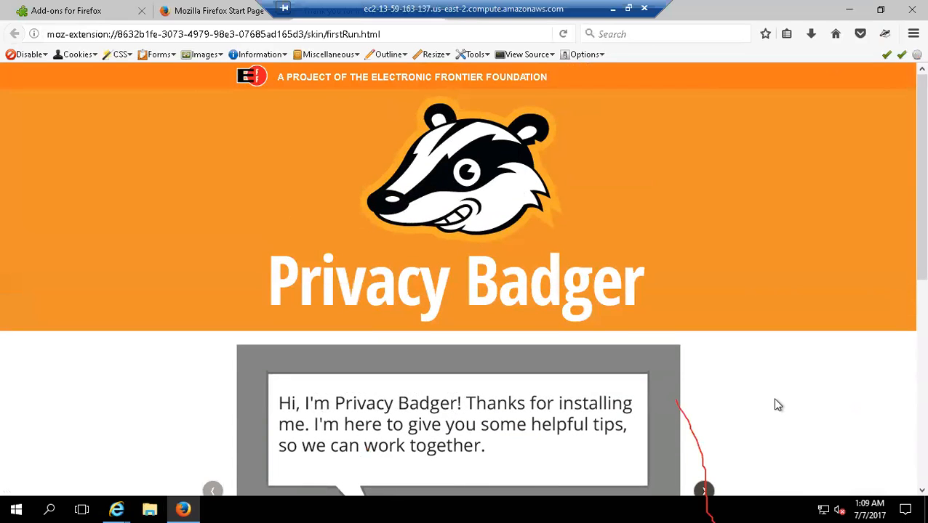
pyautogui.scroll(-1, 778, 393)
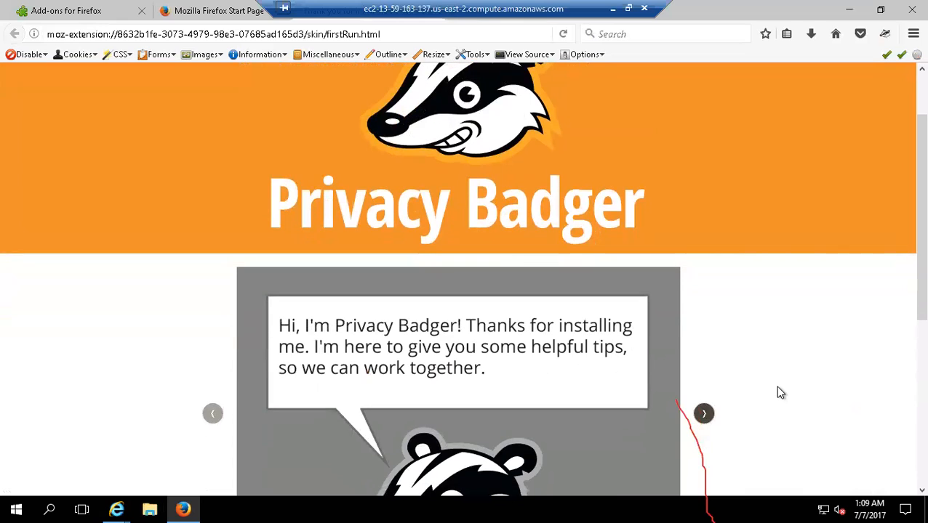
pyautogui.scroll(1, 778, 393)
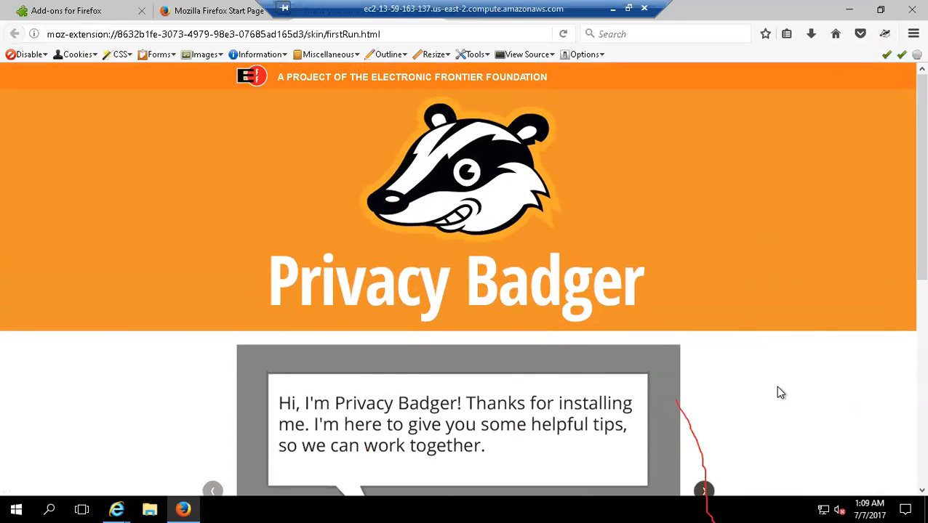
pyautogui.click(429, 84)
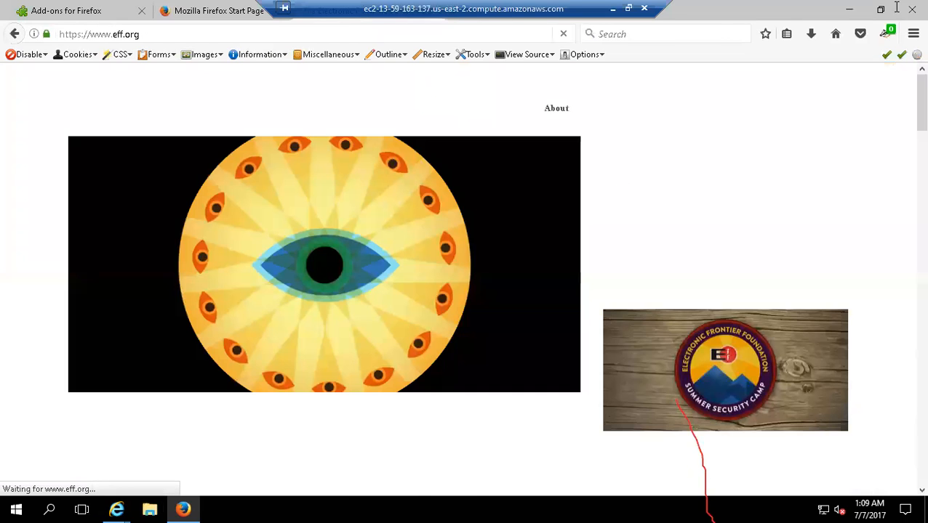
# - Close the Mozilla Firefox Start Page tab and the Electronic Frontier Foundation tab
pyautogui.click(202, 13)
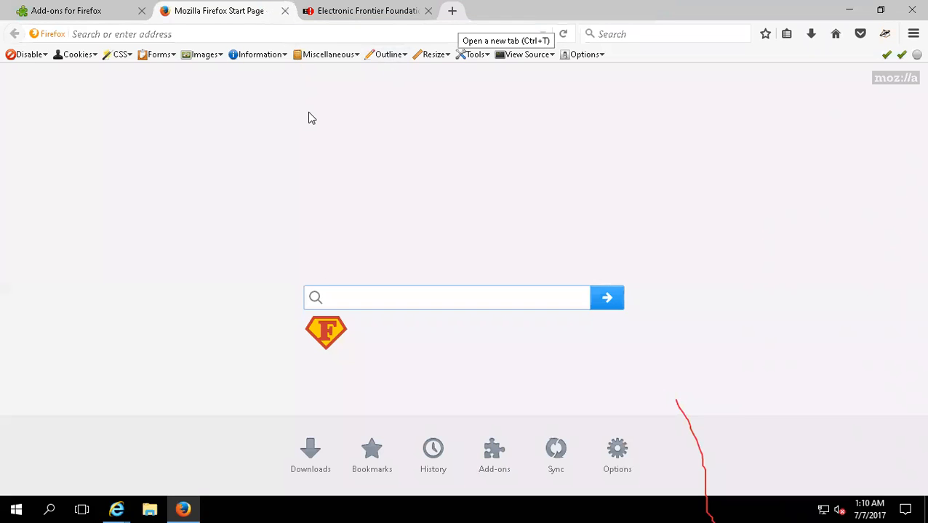
pyautogui.click(286, 11)
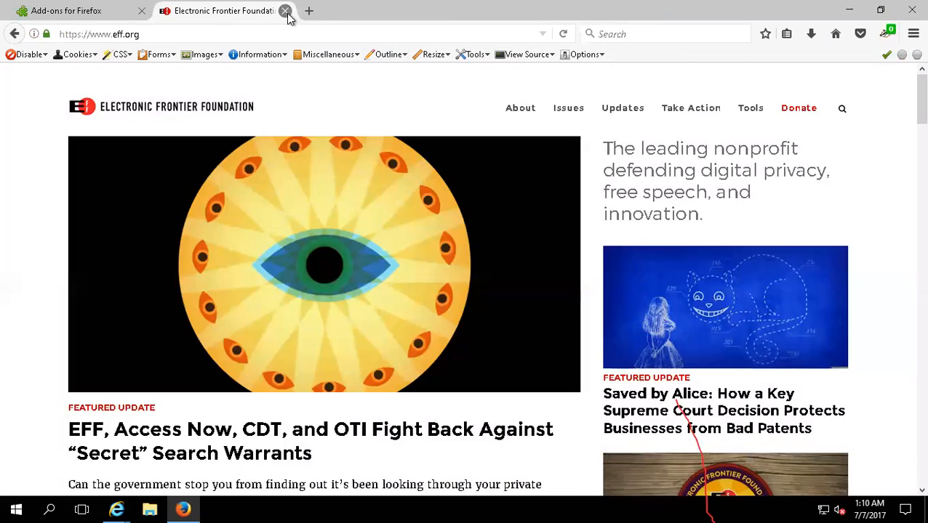
pyautogui.click(286, 11)
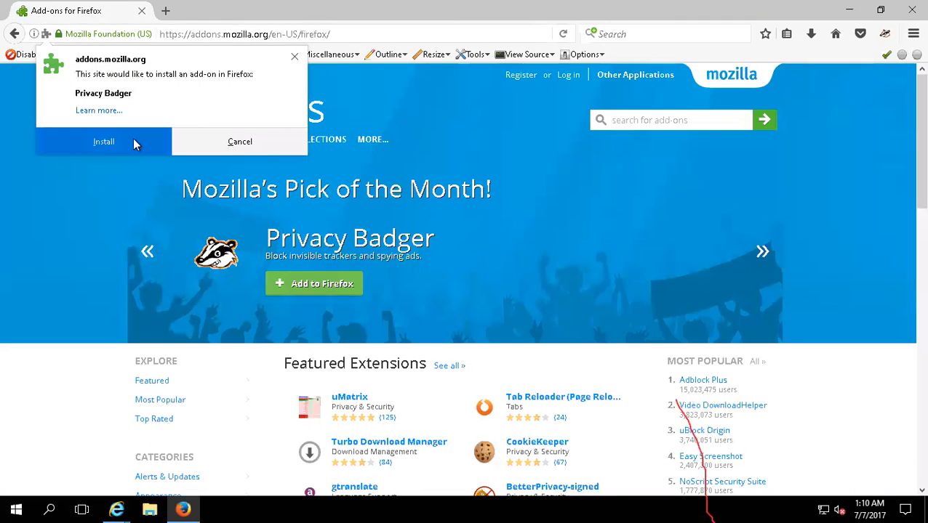
# - Customize Firefox by moving Add-ons from the main menu to Additional Tools and Features, dismiss the hint, and exit customizing
pyautogui.click(913, 33)
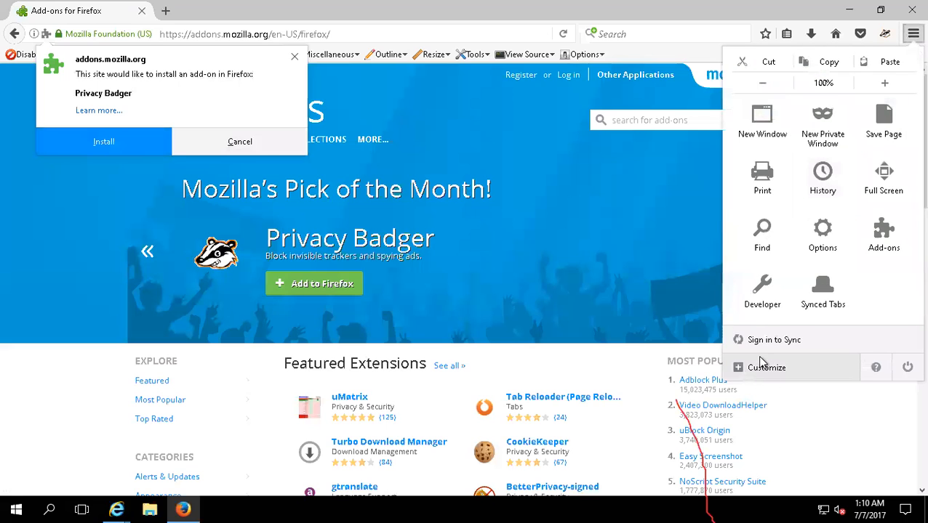
pyautogui.click(766, 368)
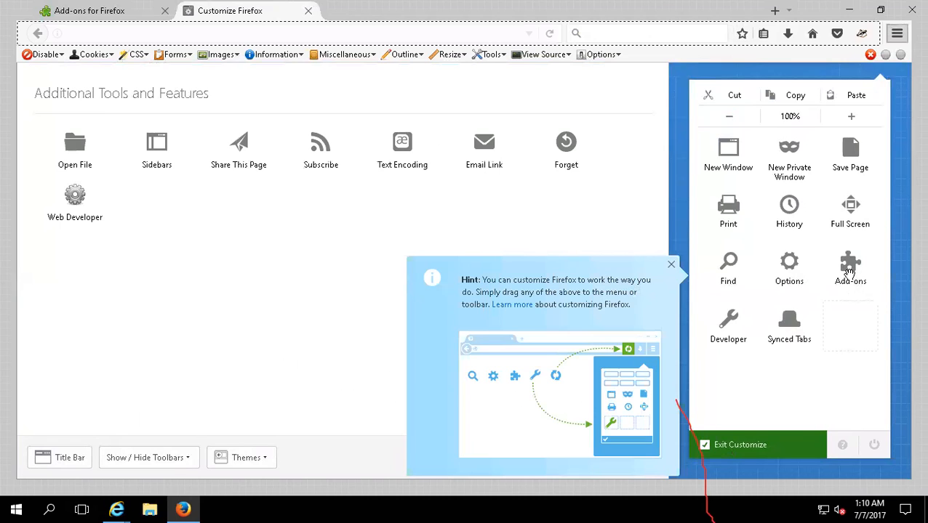
pyautogui.moveTo(848, 272); pyautogui.dragTo(76, 220)
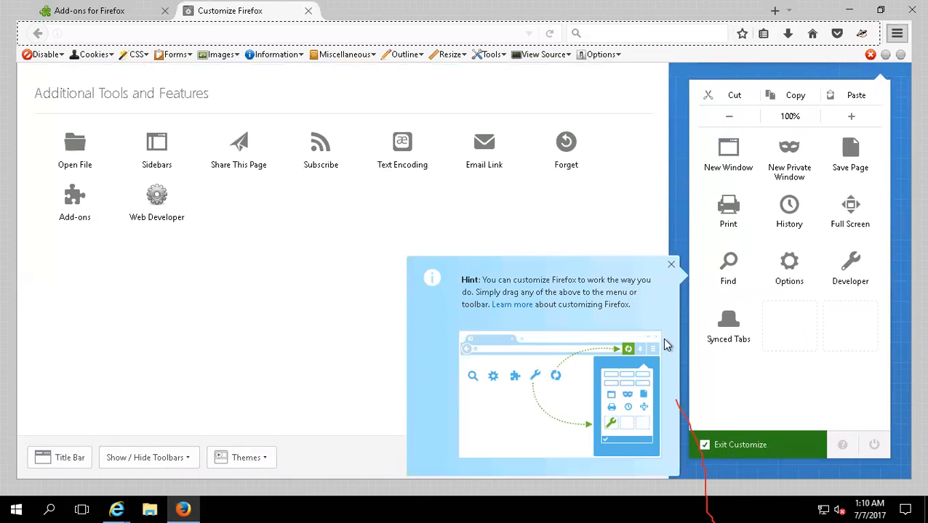
pyautogui.click(671, 265)
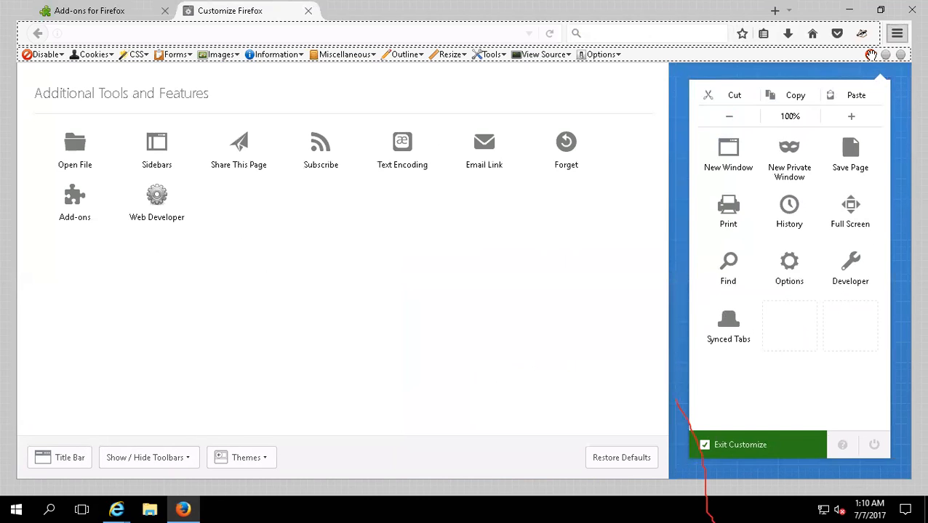
pyautogui.click(769, 447)
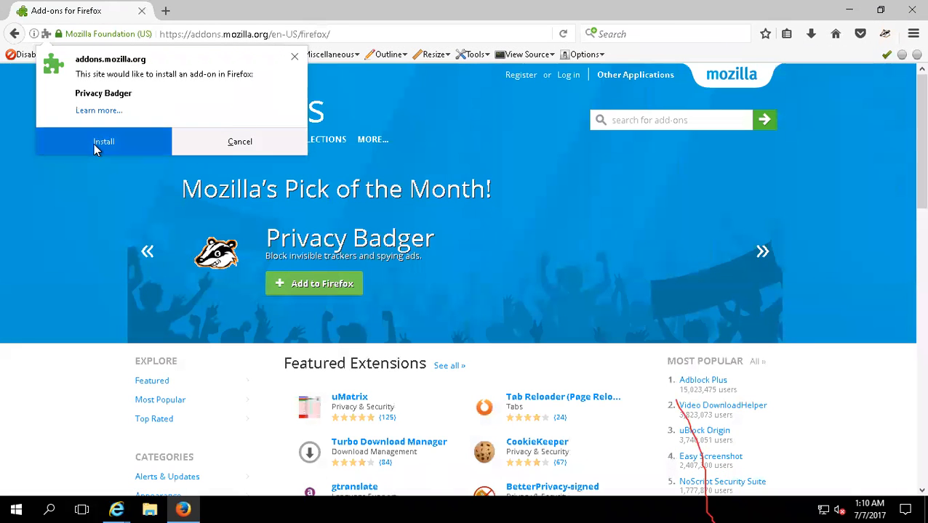
# - Check the add-on support article linked in the Privacy Badger prompt, close it, and install Privacy Badger
pyautogui.click(106, 111)
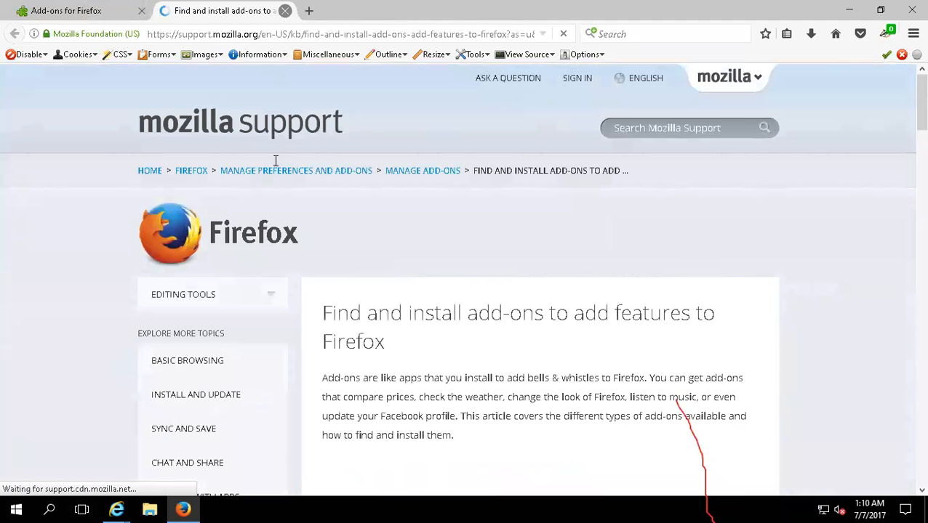
pyautogui.hotkey('ctrl', 'w')
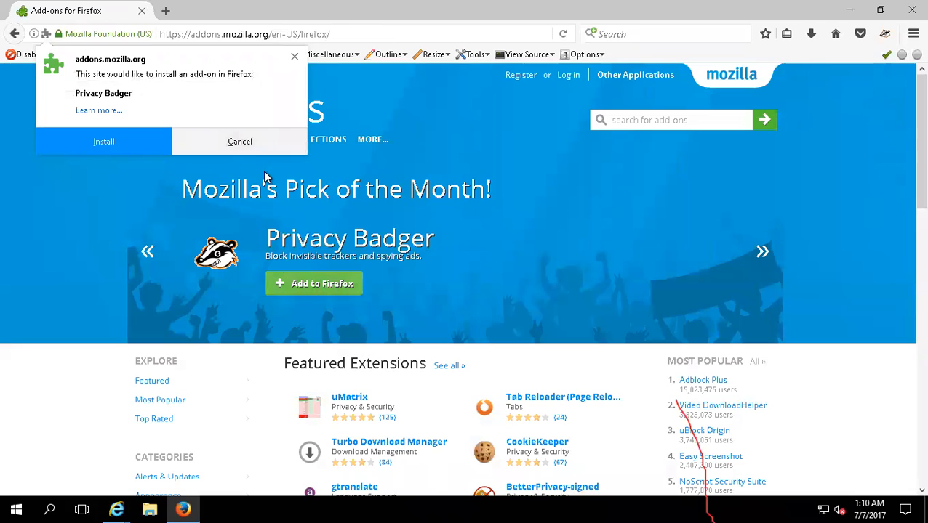
pyautogui.click(98, 140)
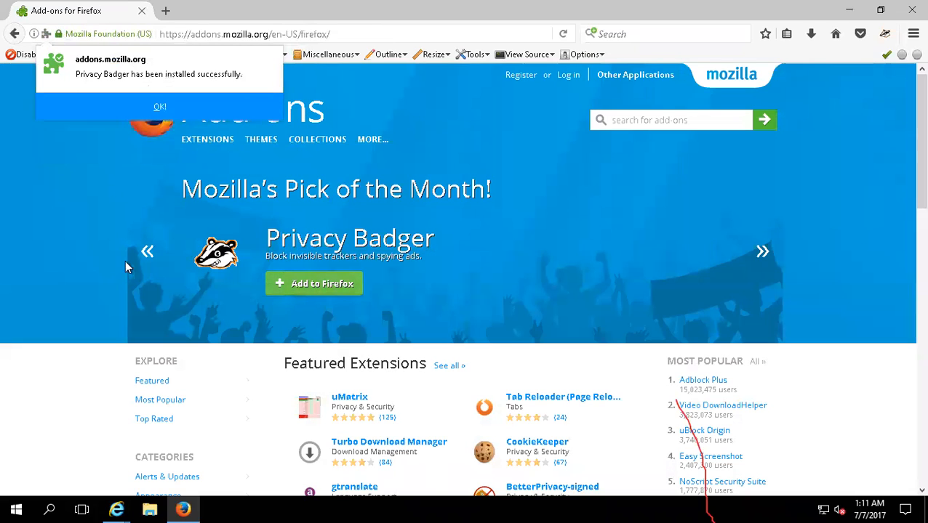
pyautogui.click(130, 102)
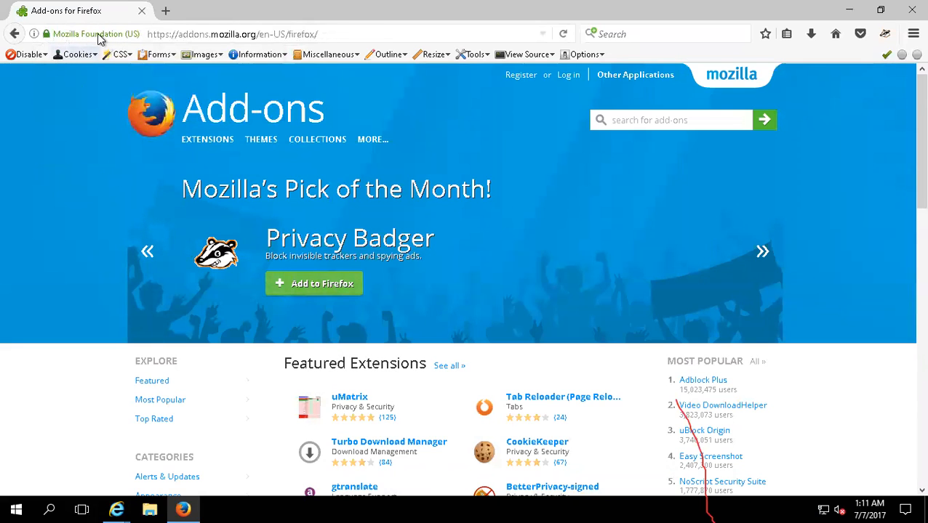
# - Go to google.com in the current tab, replacing the Add-ons for Firefox page
pyautogui.click(119, 34)
pyautogui.click(296, 35)
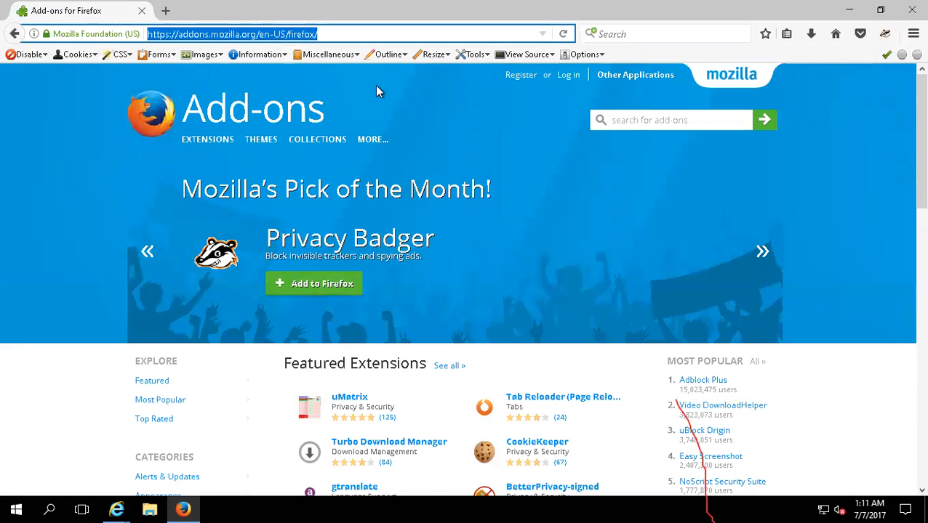
pyautogui.write('google.com')
pyautogui.press('Return')
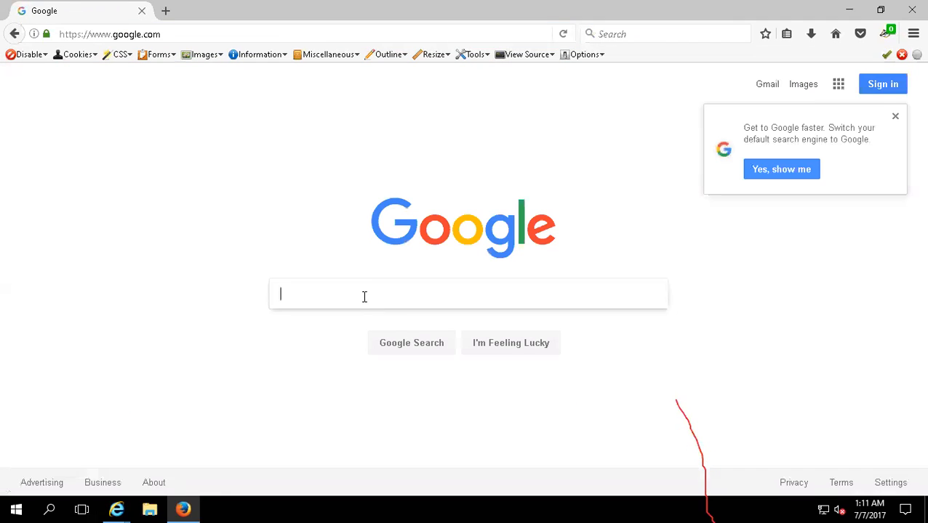
# - Search Google for "mozilla firefox addon install", replacing the suggested "plugin install" wording
pyautogui.write('mimo')
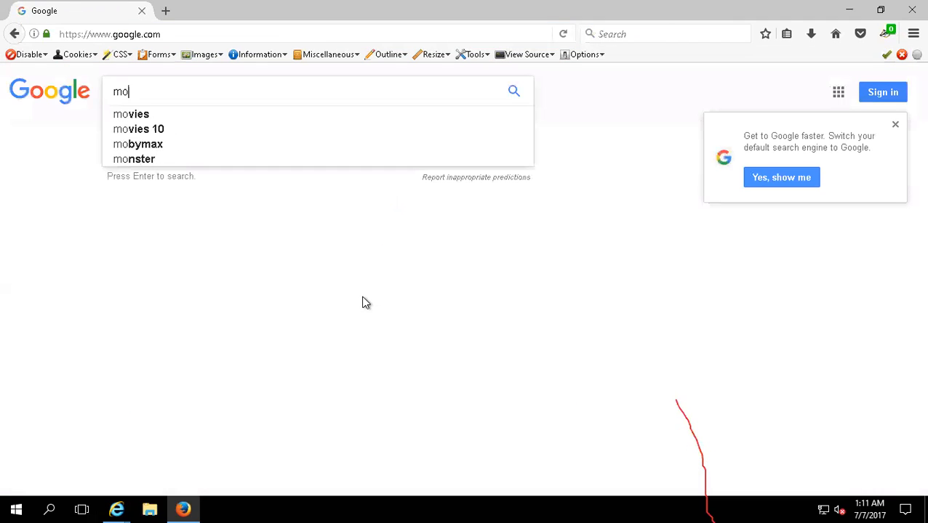
pyautogui.write('zilla fire')
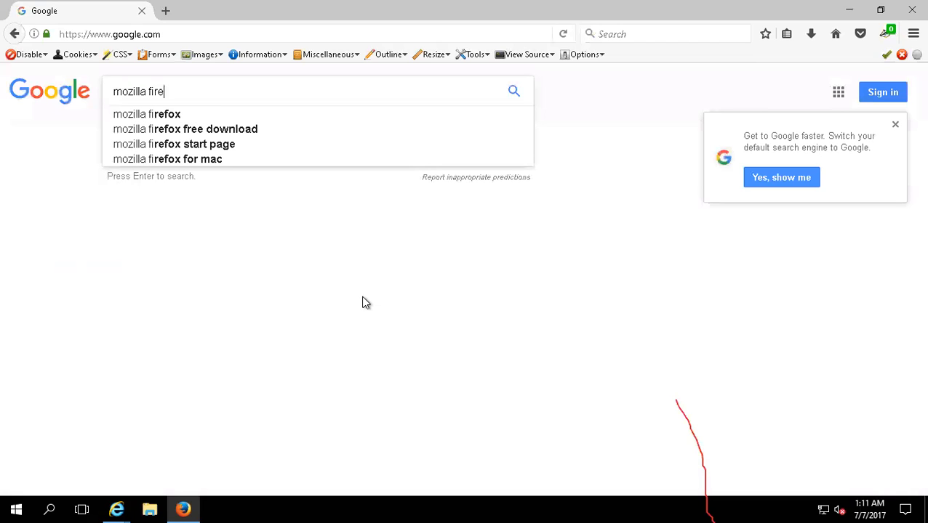
pyautogui.write('fox addon ')
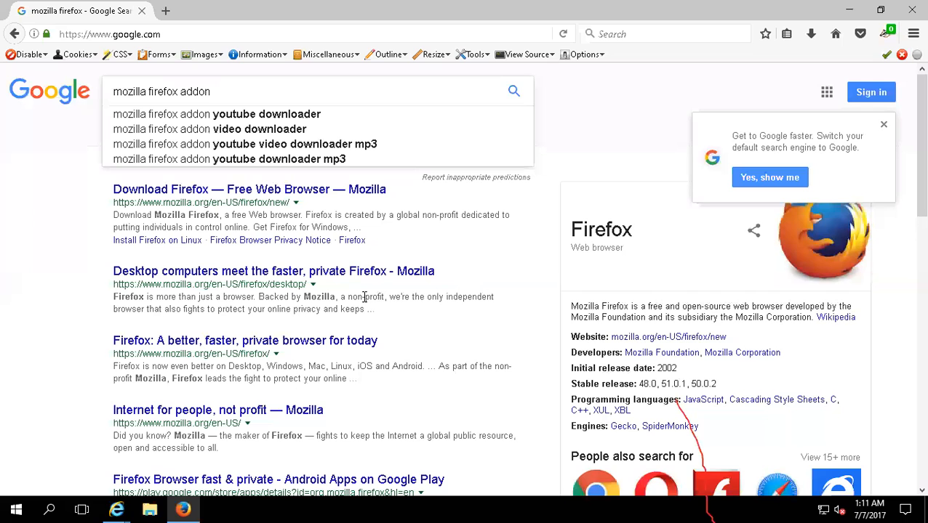
pyautogui.write('insta')
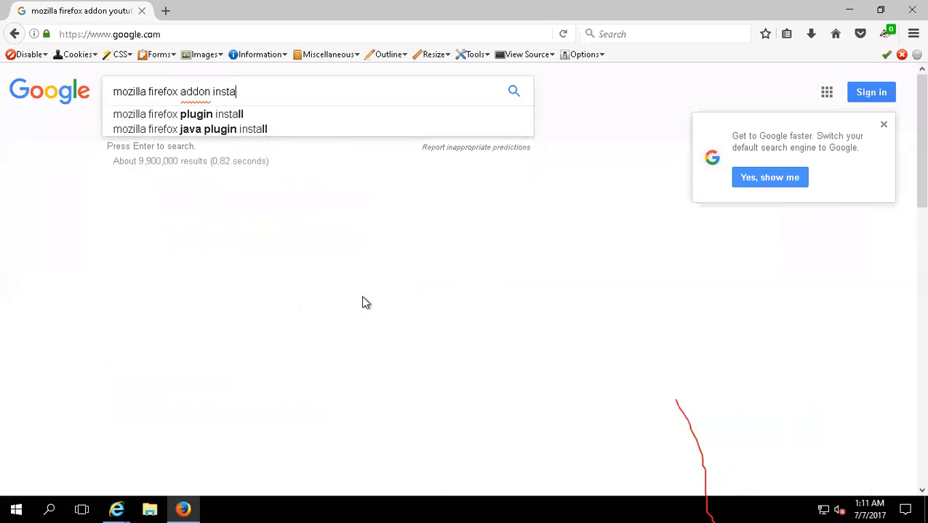
pyautogui.press('Down')
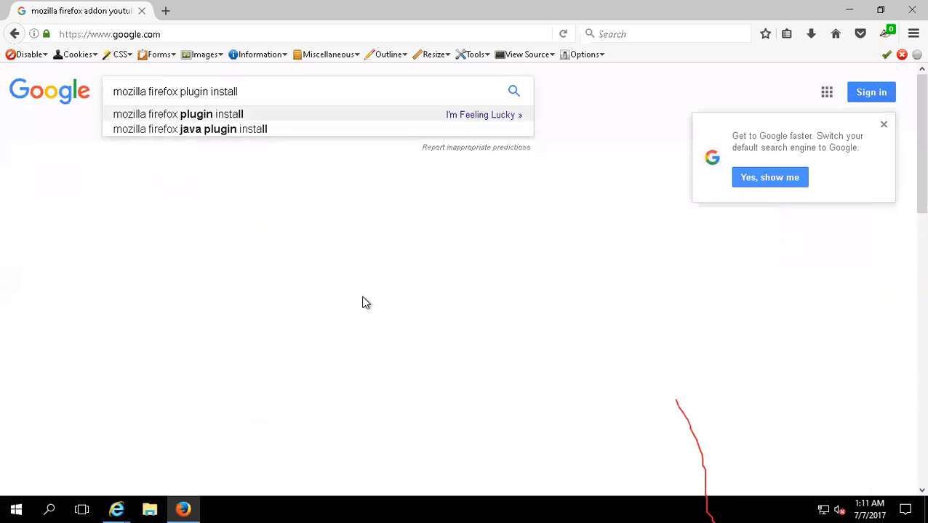
pyautogui.hotkey('shift', 'Left')
pyautogui.hotkey('shift', 'Left')
pyautogui.hotkey('shift', 'Left')
pyautogui.hotkey('shift', 'Left')
pyautogui.hotkey('shift', 'Left')
pyautogui.hotkey('shift', 'Left')
pyautogui.hotkey('shift', 'Left')
pyautogui.hotkey('shift', 'Left')
pyautogui.hotkey('shift', 'Left')
pyautogui.hotkey('shift', 'Left')
pyautogui.hotkey('shift', 'Left')
pyautogui.hotkey('shift', 'Left')
pyautogui.hotkey('shift', 'Left')
pyautogui.hotkey('shift', 'Left')
pyautogui.hotkey('shift', 'Left')
pyautogui.hotkey('shift', 'Left')
pyautogui.hotkey('shift', 'Left')
pyautogui.hotkey('shift', 'Left')
pyautogui.hotkey('shift', 'Left')
pyautogui.hotkey('shift', 'Left')
pyautogui.hotkey('shift', 'Left')
pyautogui.hotkey('shift', 'Right')
pyautogui.hotkey('shift', 'Right')
pyautogui.hotkey('shift', 'Right')
pyautogui.hotkey('shift', 'Right')
pyautogui.hotkey('shift', 'Right')
pyautogui.hotkey('shift', 'Right')
pyautogui.hotkey('shift', 'Right')
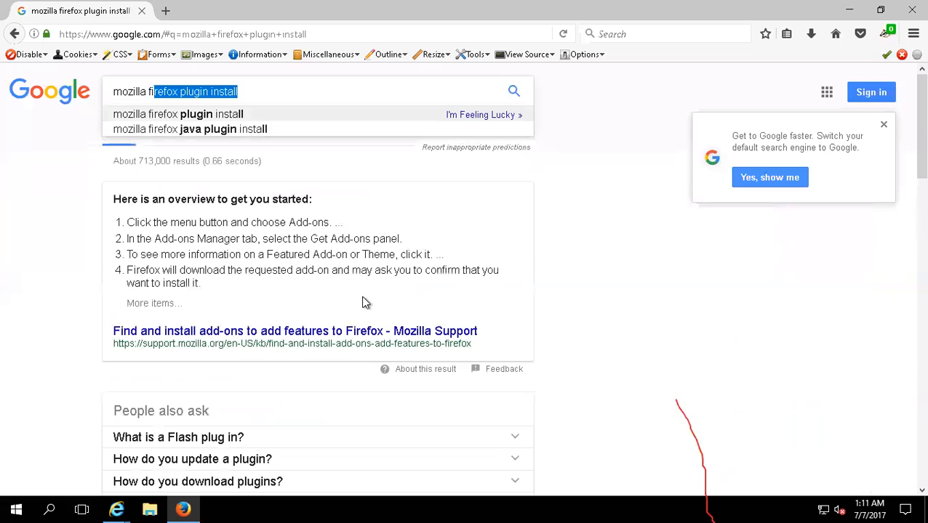
pyautogui.hotkey('shift', 'Right')
pyautogui.hotkey('shift', 'Left')
pyautogui.write('add')
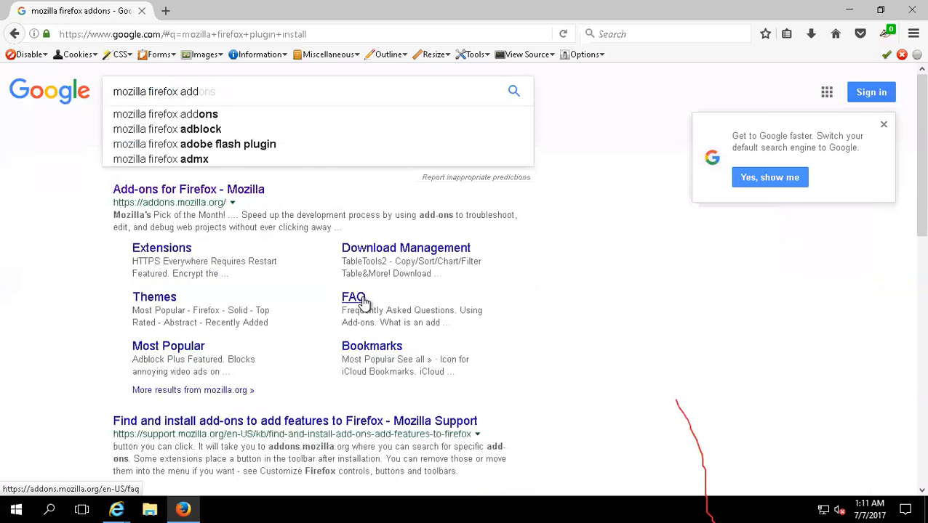
pyautogui.write('on ')
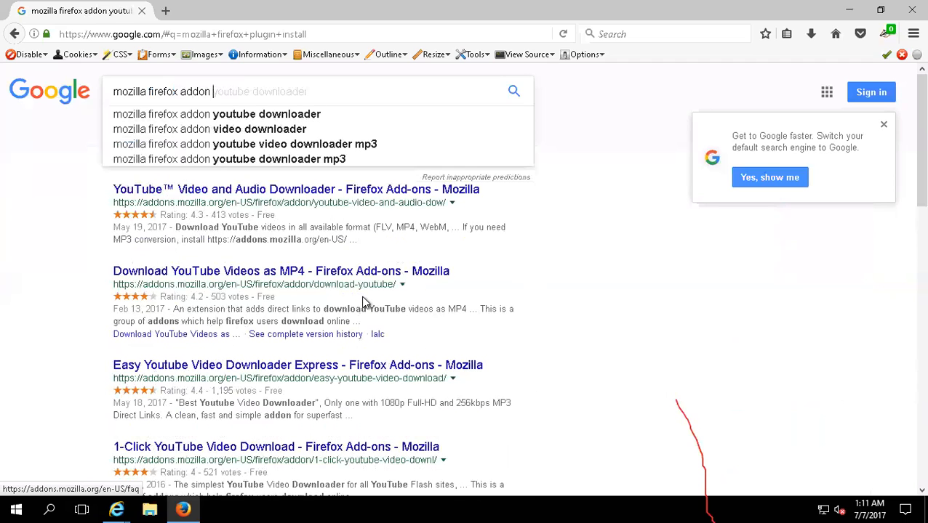
pyautogui.write('inst')
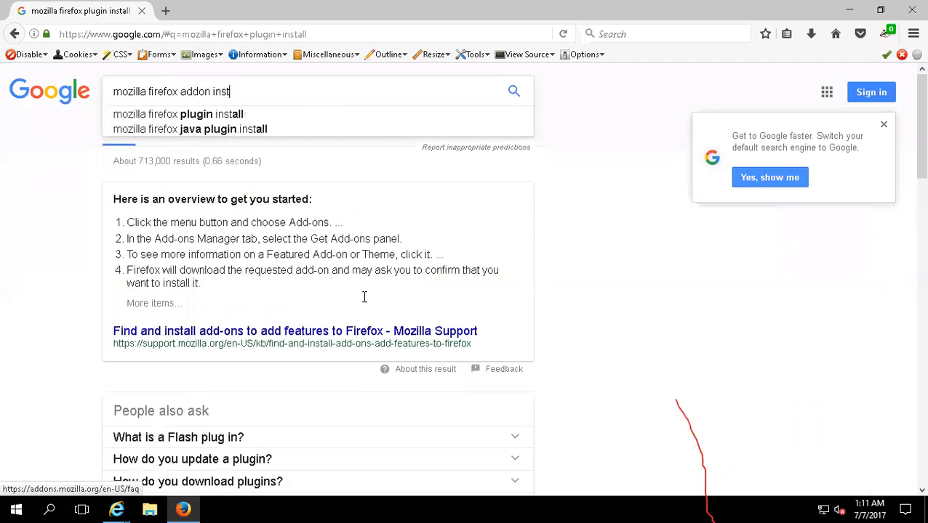
pyautogui.write('all')
pyautogui.press('Return')
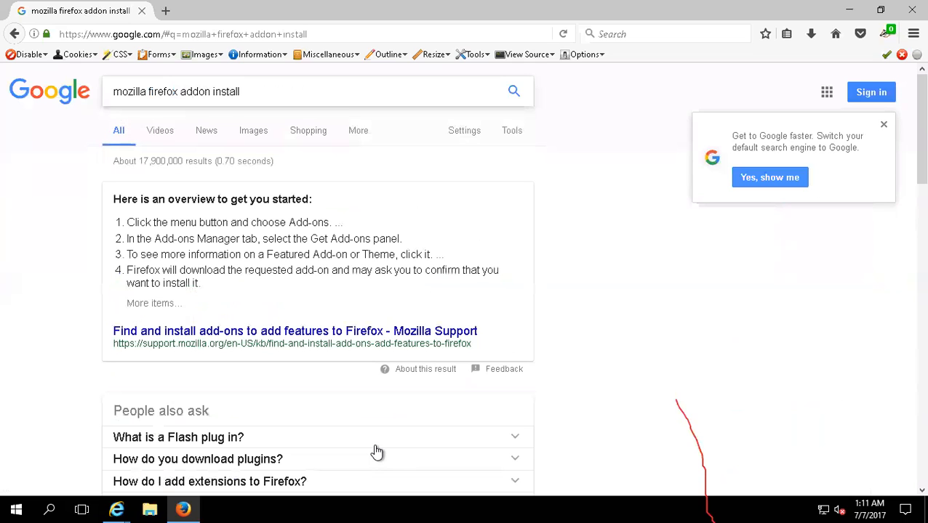
# - Open the Mozilla Support result on finding and installing add-ons, and read through its add-on types and installation instructions
pyautogui.scroll(-5, 371, 433)
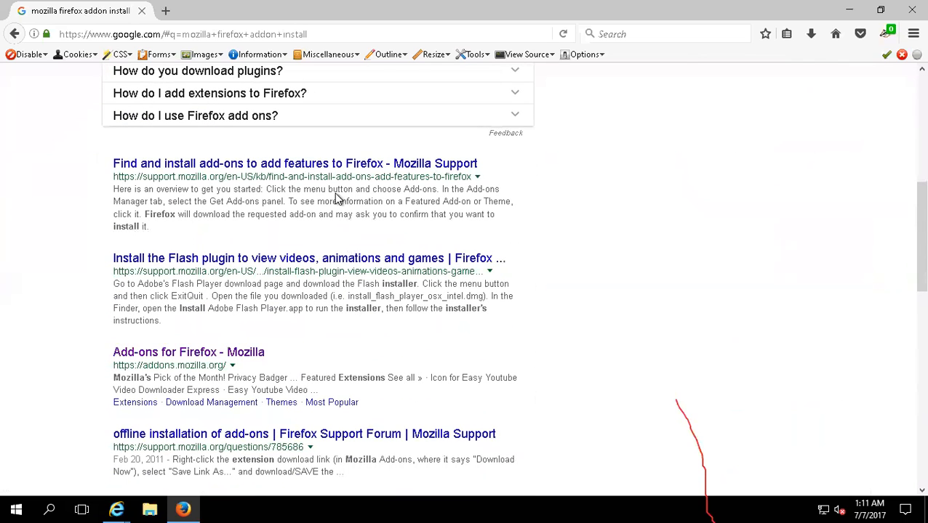
pyautogui.click(281, 169)
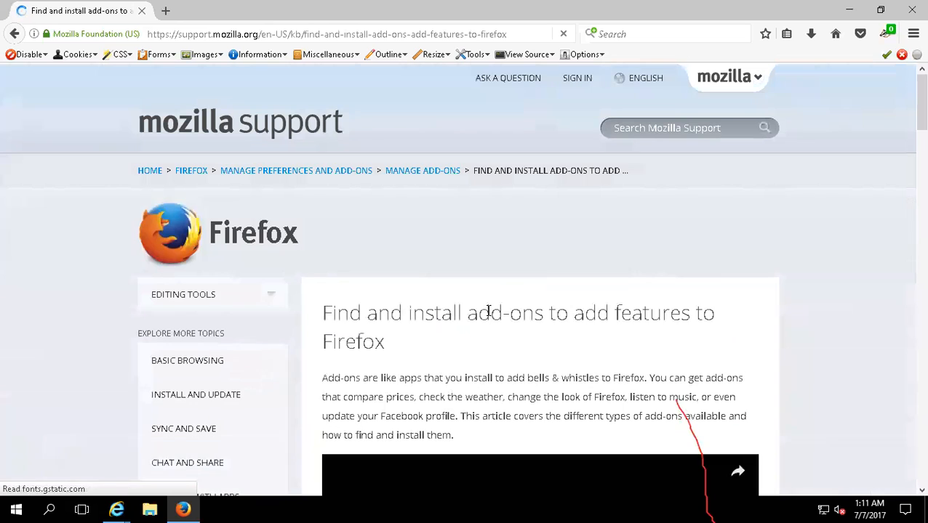
pyautogui.scroll(-5, 454, 355)
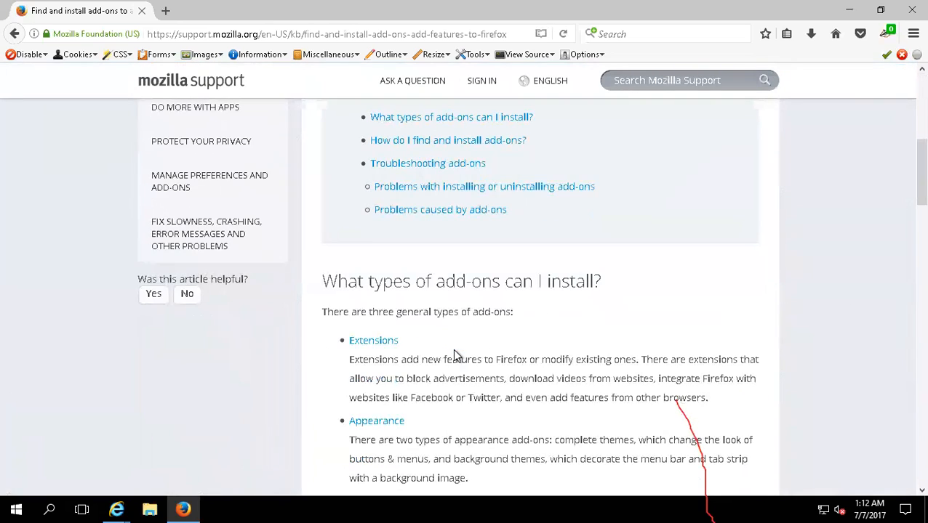
pyautogui.scroll(-3, 445, 353)
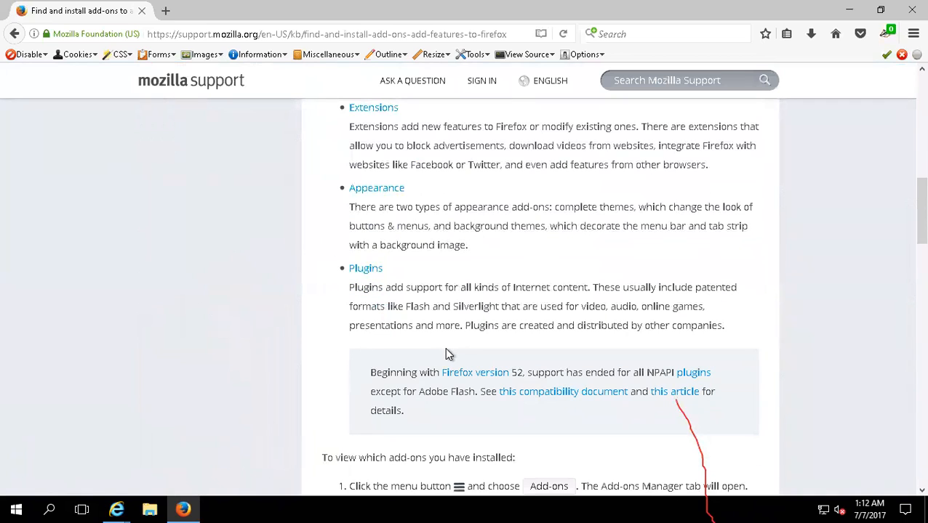
pyautogui.scroll(-4, 446, 352)
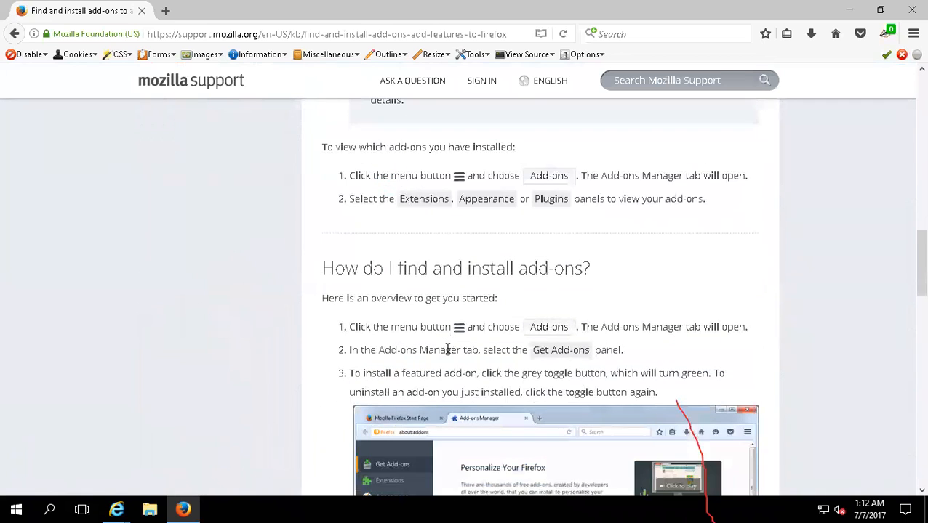
# - Go back to the article's list of add-on types, open the linked Plugins article, and look over its table of contents
pyautogui.scroll(2, 446, 352)
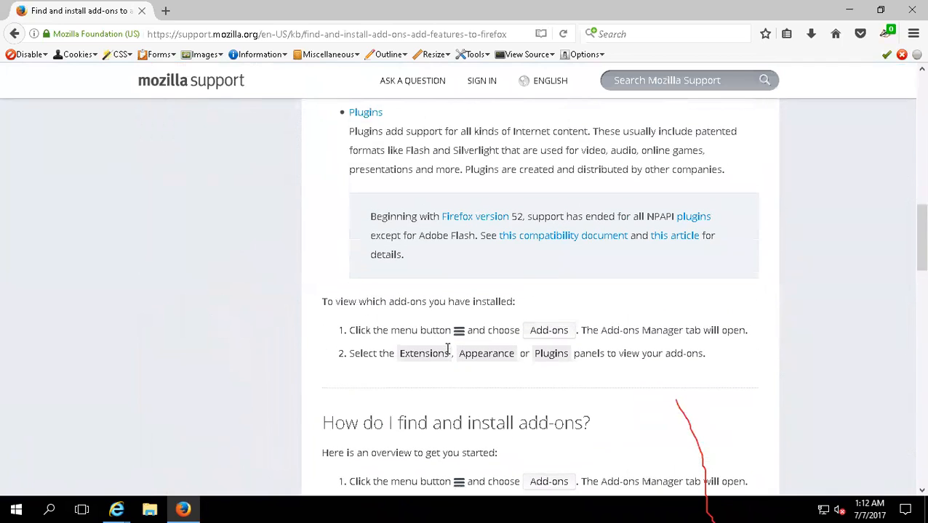
pyautogui.scroll(2, 427, 230)
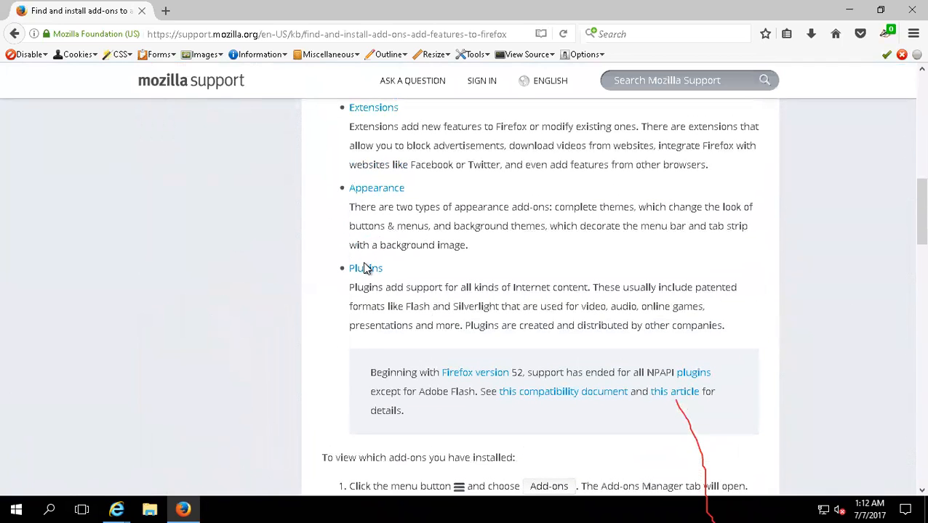
pyautogui.click(386, 286)
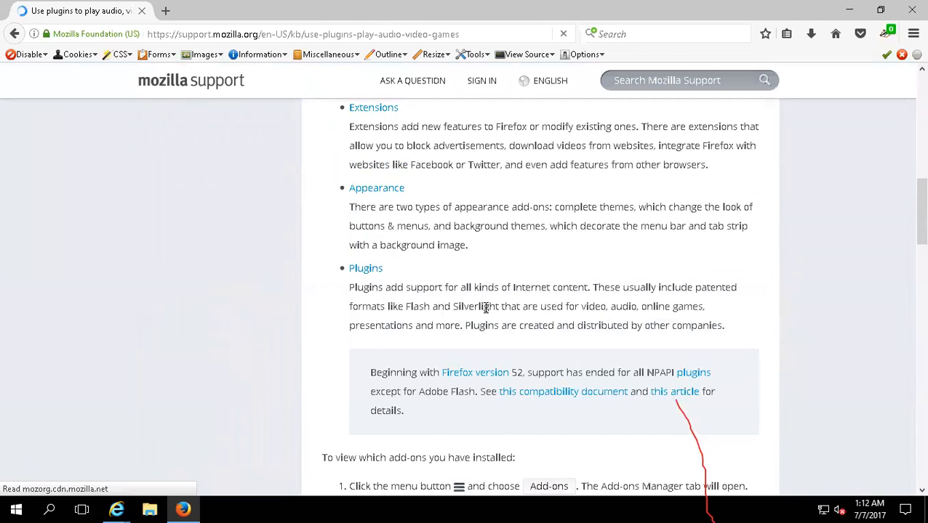
pyautogui.scroll(-4, 405, 352)
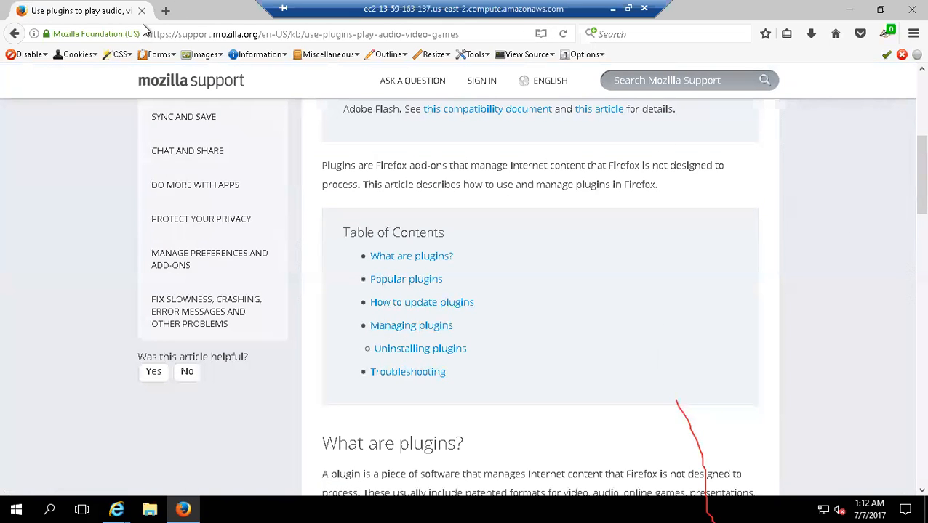
# - Minimize Firefox and close Internet Explorer together with all its open tabs
pyautogui.click(186, 507)
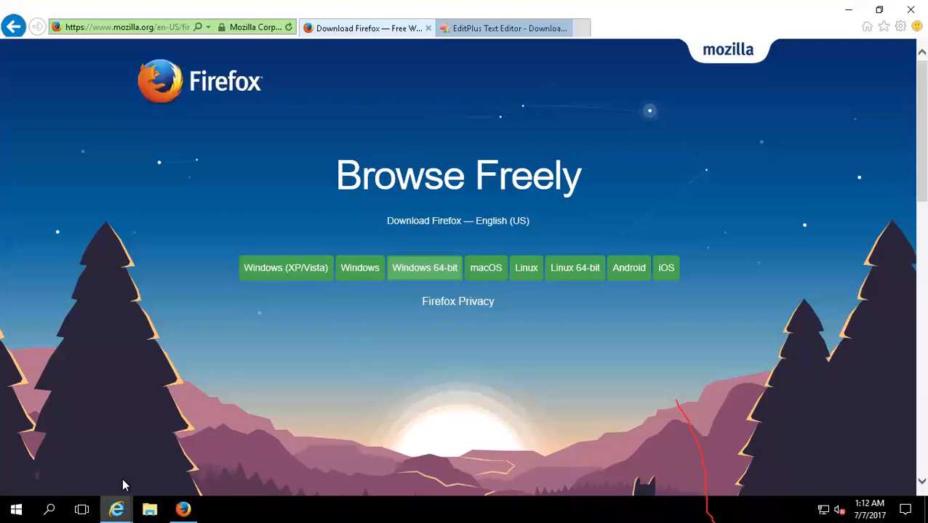
pyautogui.rightClick(116, 509)
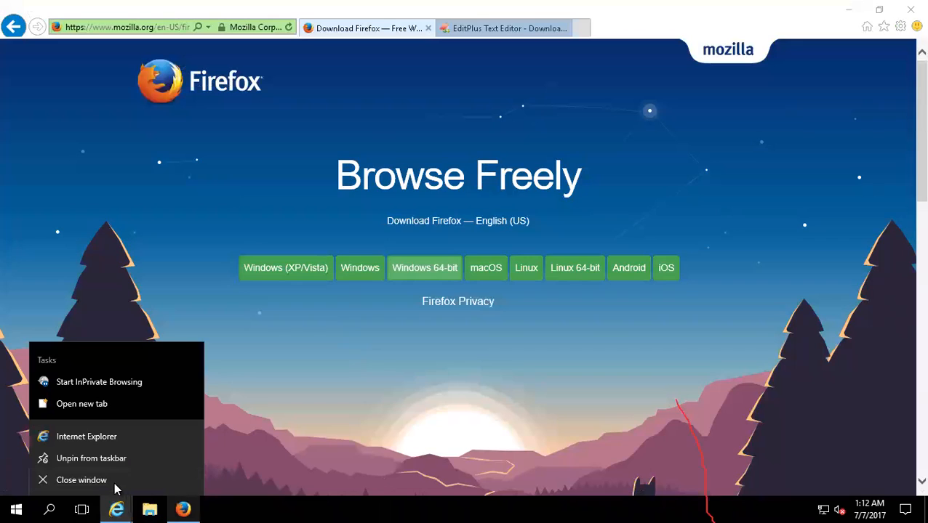
pyautogui.click(114, 481)
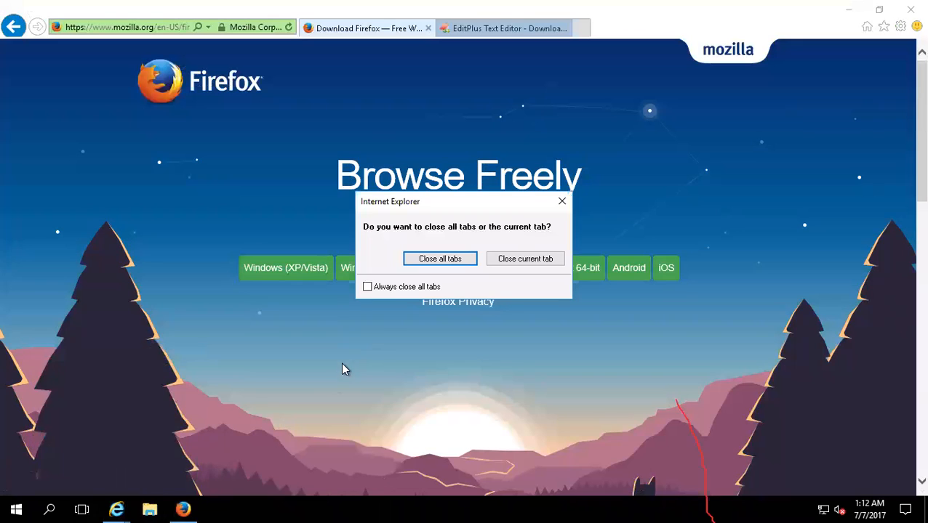
pyautogui.click(439, 261)
# - Launch the Atmn-Anywhere-Enterprise900 installer, accept the license agreement and keep the Client, Control Room and Process inVision components selected
pyautogui.moveTo(16, 193); pyautogui.dragTo(19, 190)
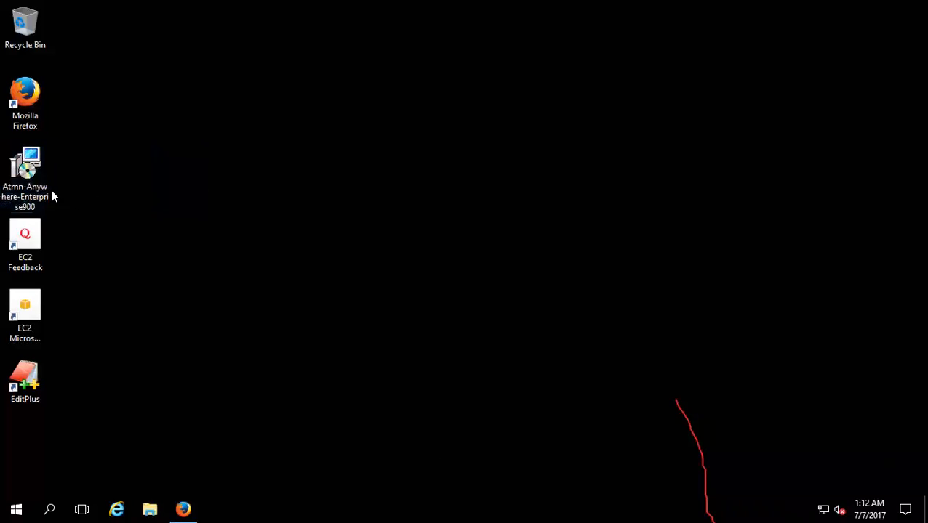
pyautogui.doubleClick(34, 172)
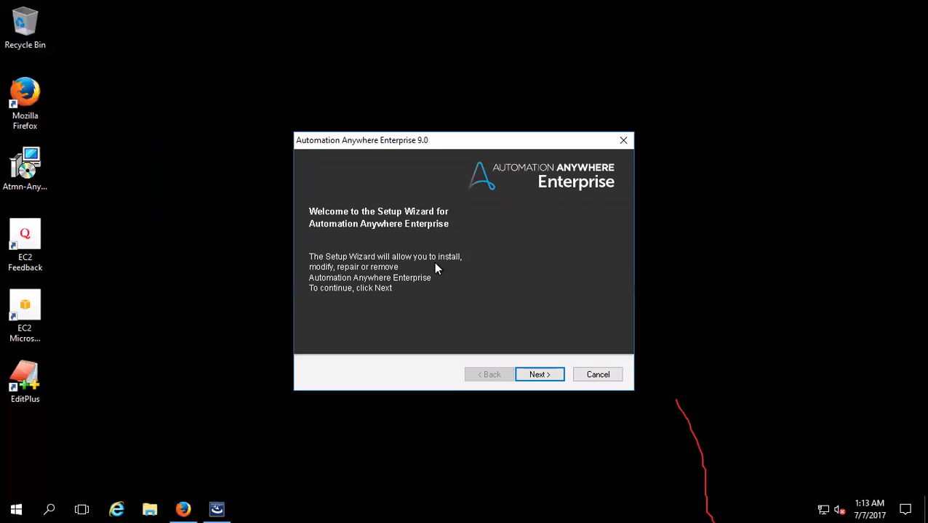
pyautogui.click(534, 374)
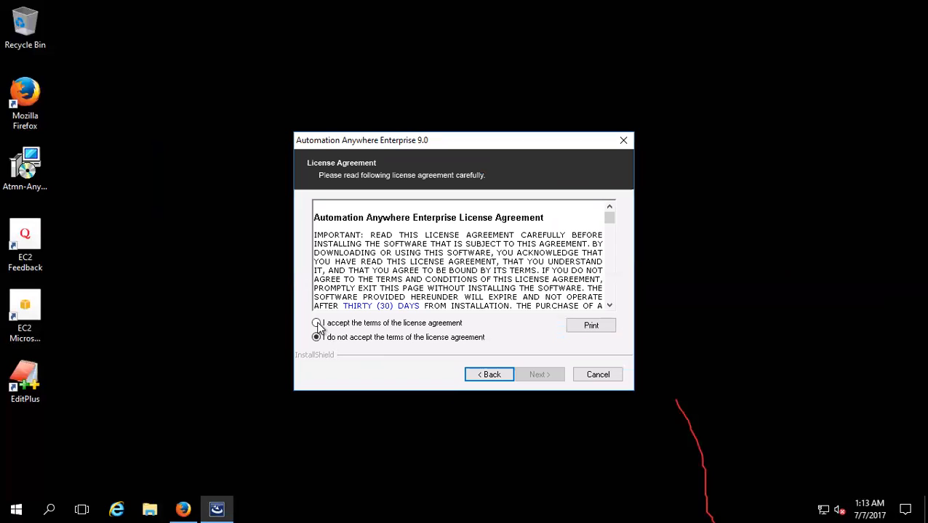
pyautogui.click(317, 324)
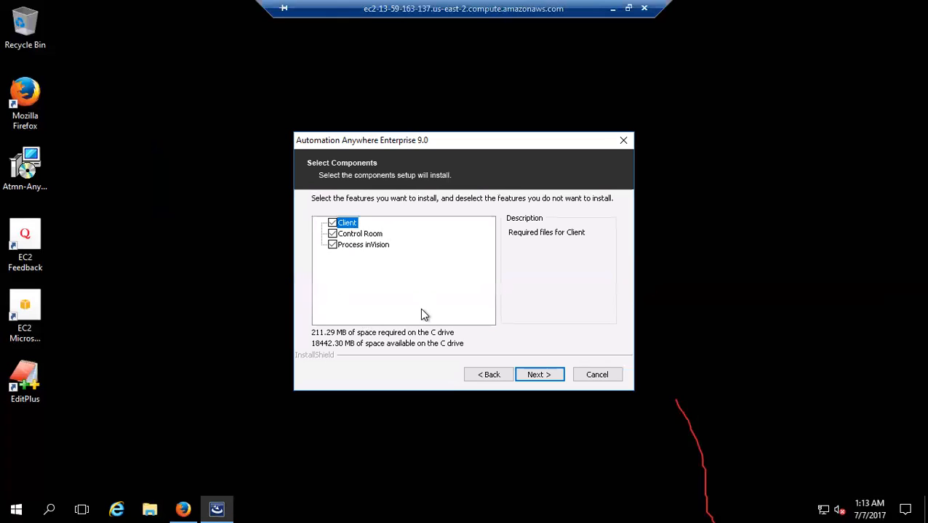
pyautogui.click(533, 375)
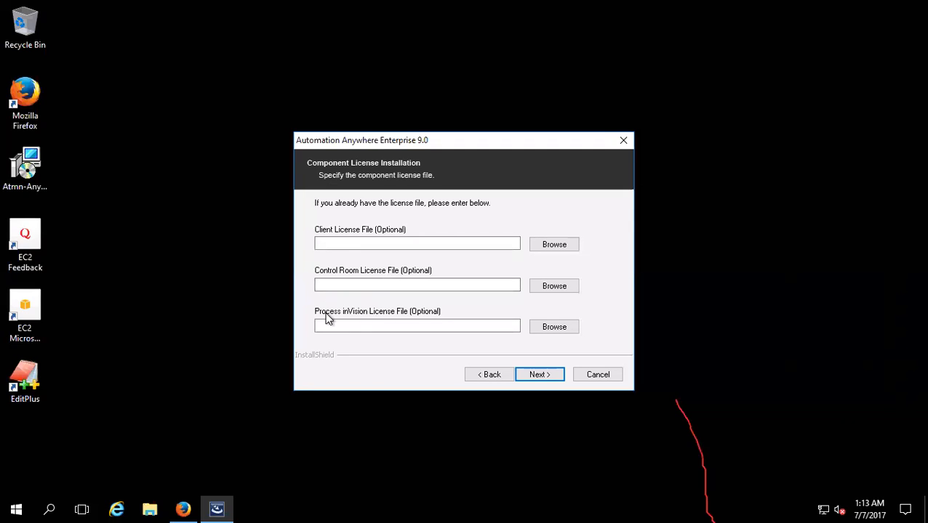
# - Leave the optional component license files empty, keep the Automation Anywhere Enterprise 9.0 program folder and start the installation
pyautogui.click(550, 246)
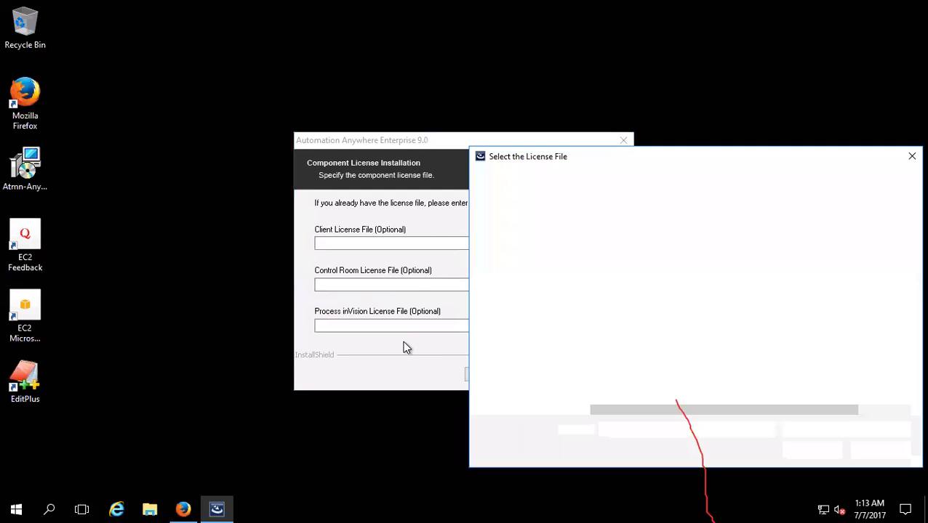
pyautogui.click(861, 449)
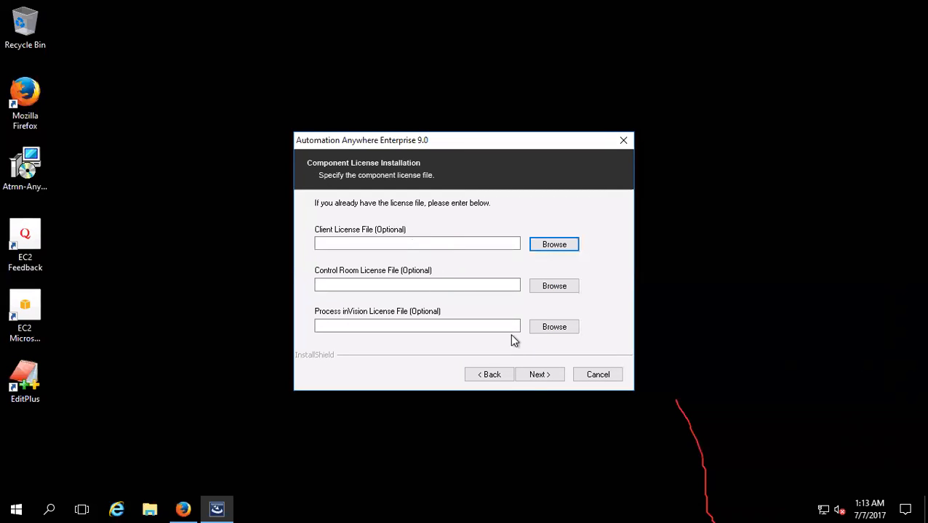
pyautogui.click(531, 378)
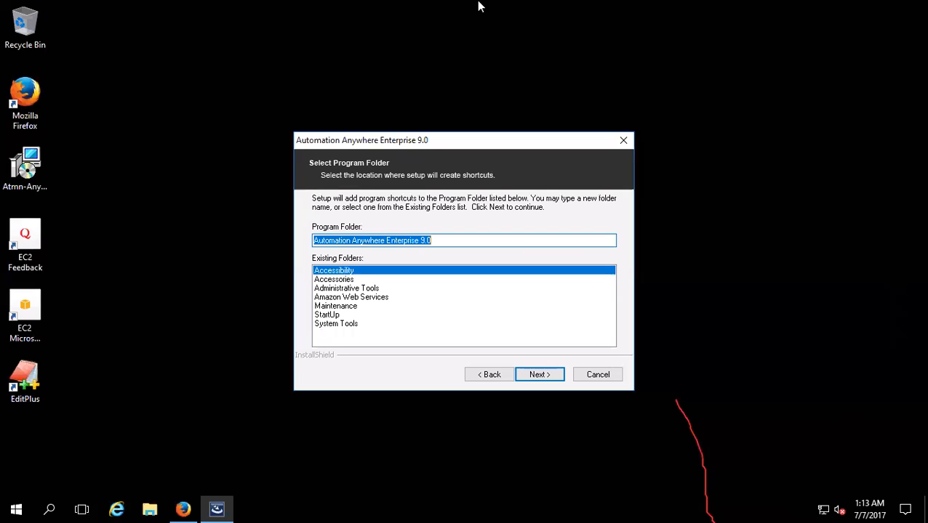
pyautogui.moveTo(478, 6)
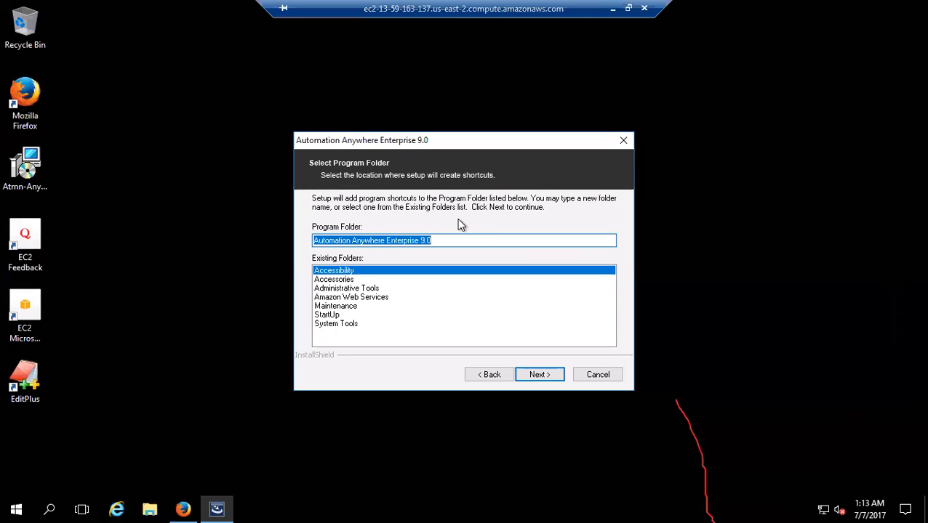
pyautogui.click(542, 373)
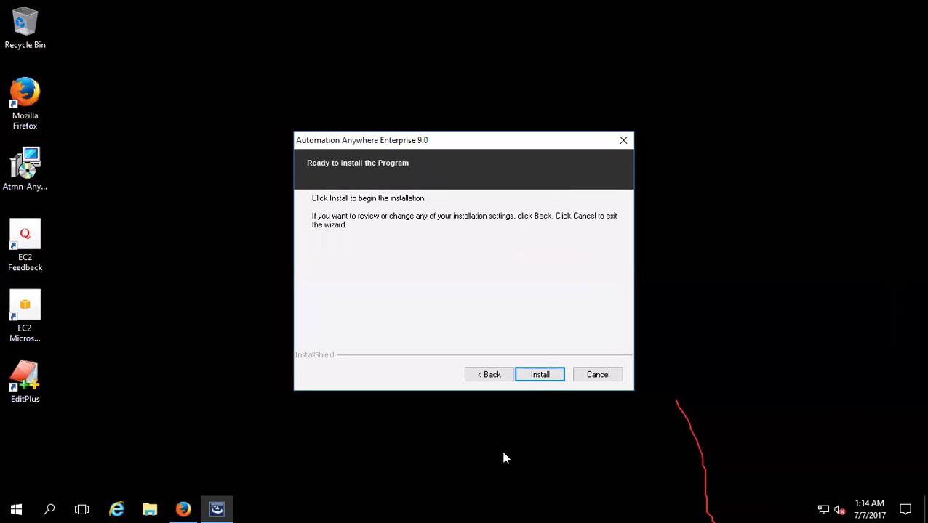
pyautogui.click(540, 378)
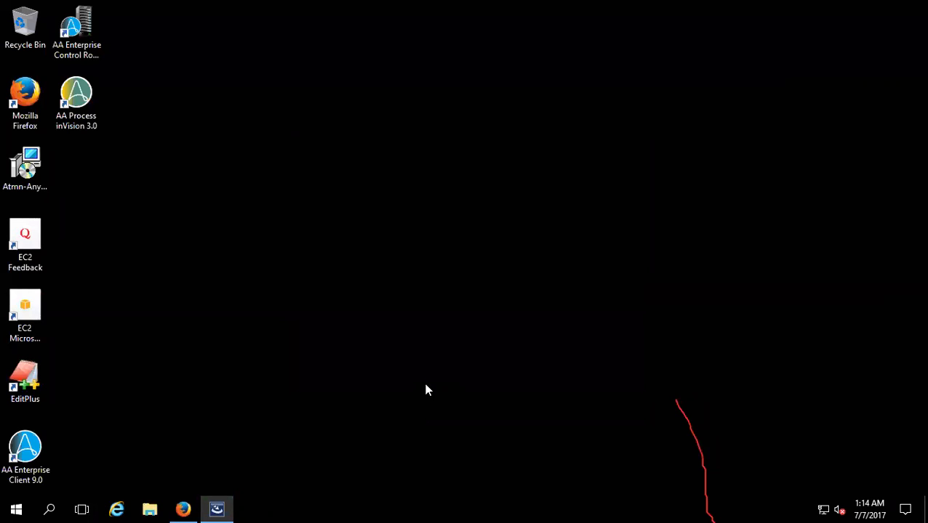
pyautogui.moveTo(503, 3)
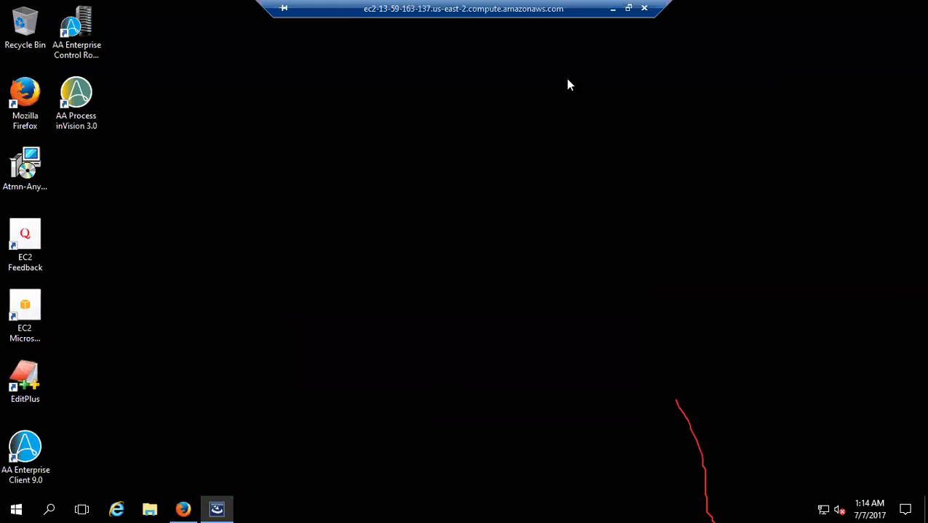
pyautogui.click(612, 9)
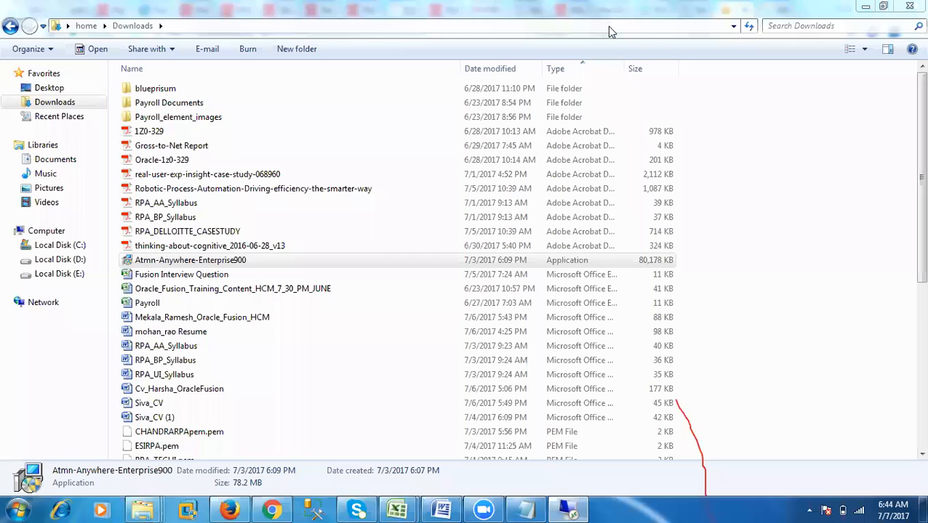
pyautogui.click(567, 508)
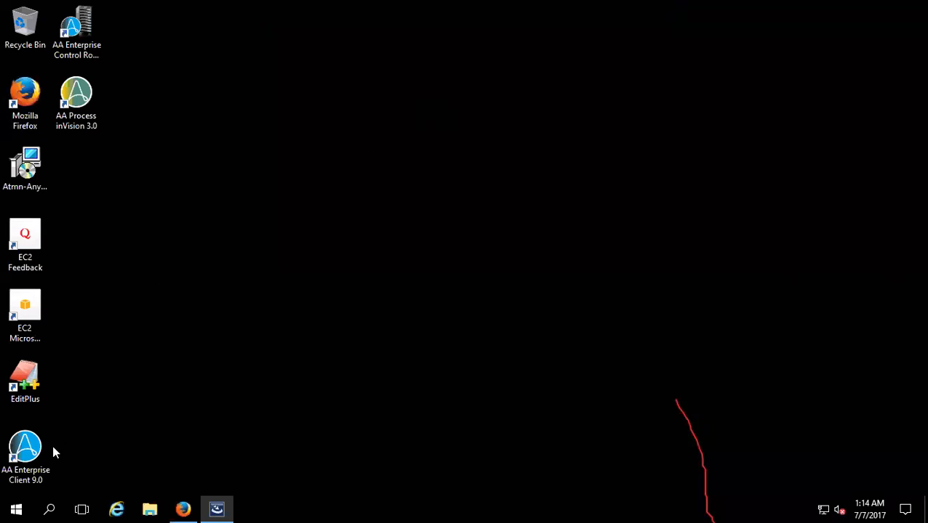
pyautogui.click(27, 455)
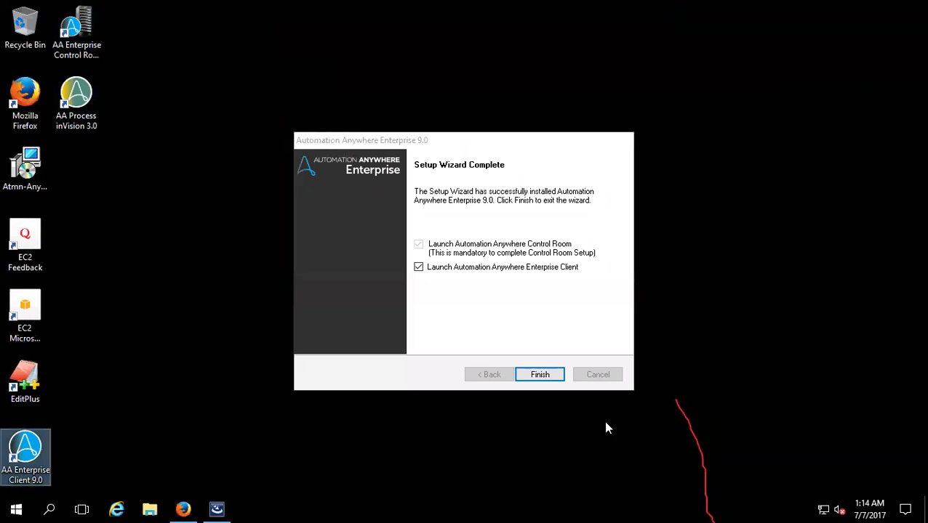
# - Finish the setup wizard with the Enterprise Client launch enabled and continue into the Control Room trial evaluation
pyautogui.click(540, 374)
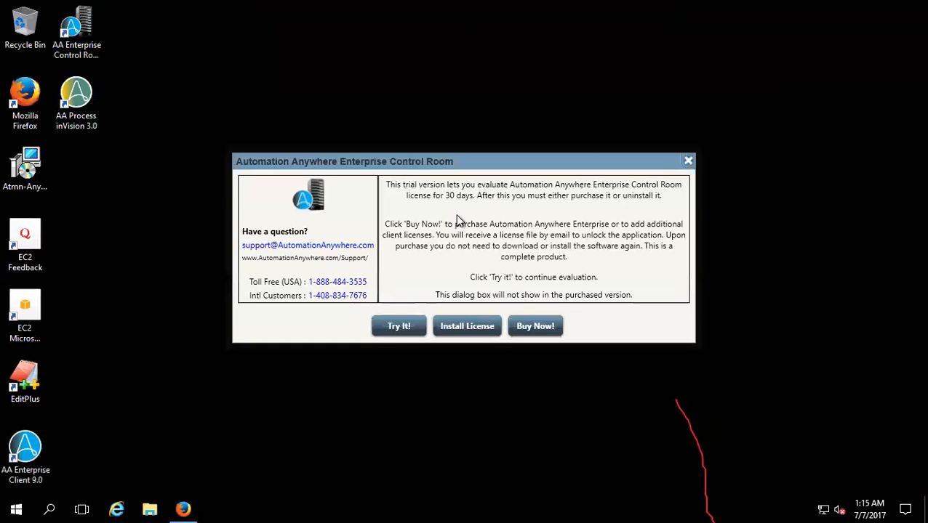
pyautogui.click(396, 329)
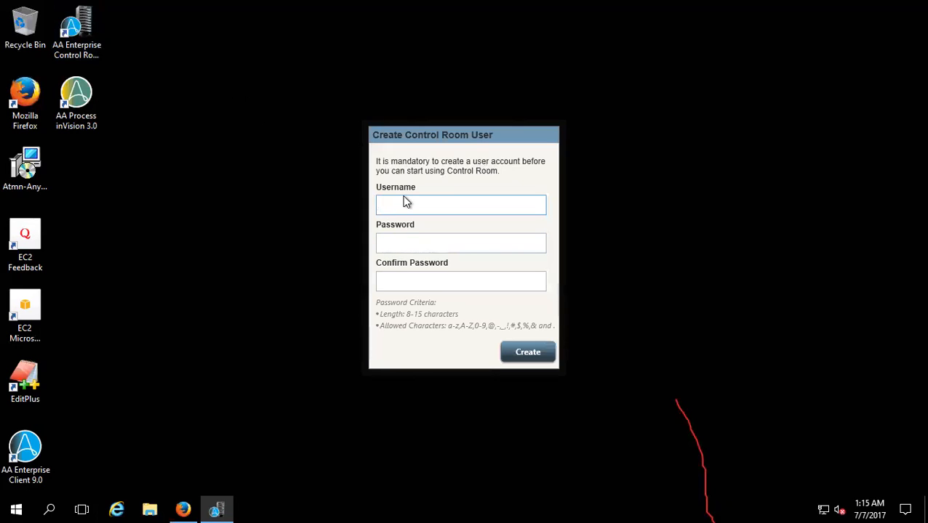
# - Enter RPA6AM as the username for the new Control Room user
pyautogui.write('RPA6AM')
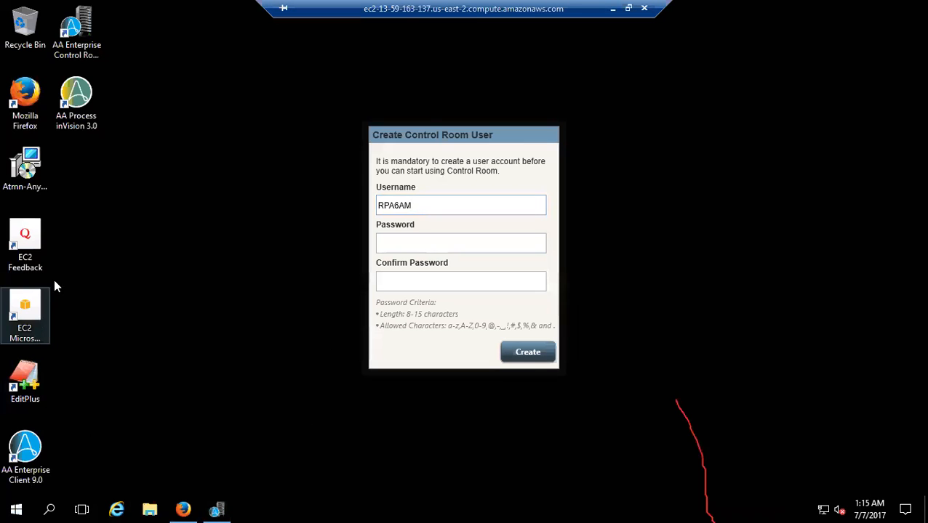
# - Open Notepad and note the Control Room username RPA6AM with the account password on the line below
pyautogui.press('super')
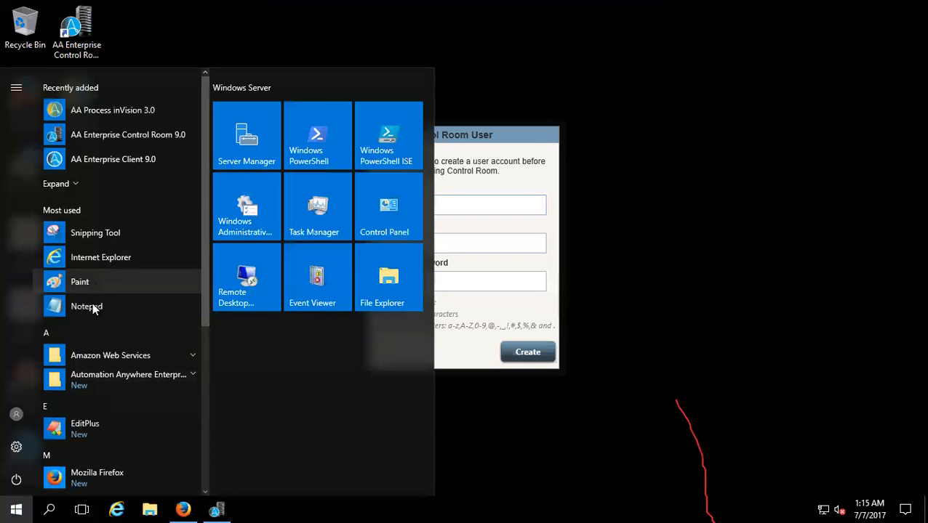
pyautogui.click(89, 310)
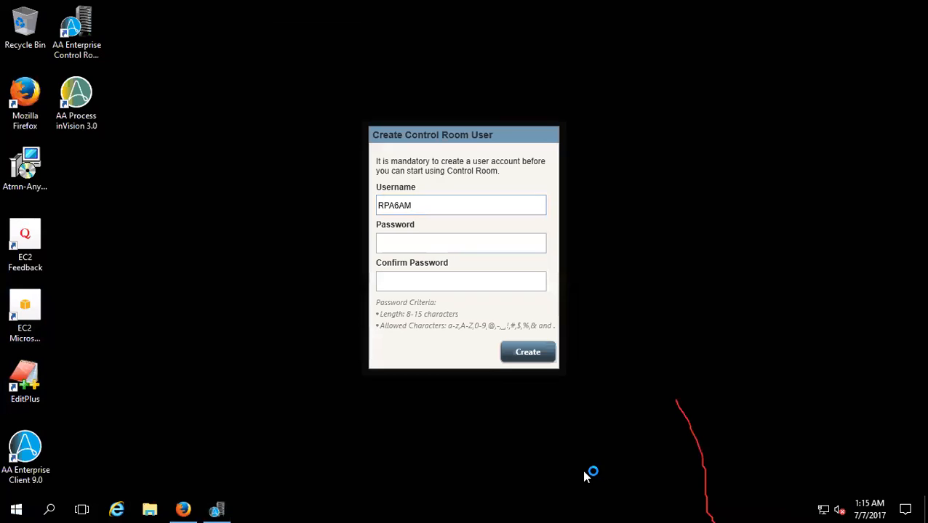
pyautogui.press('Return')
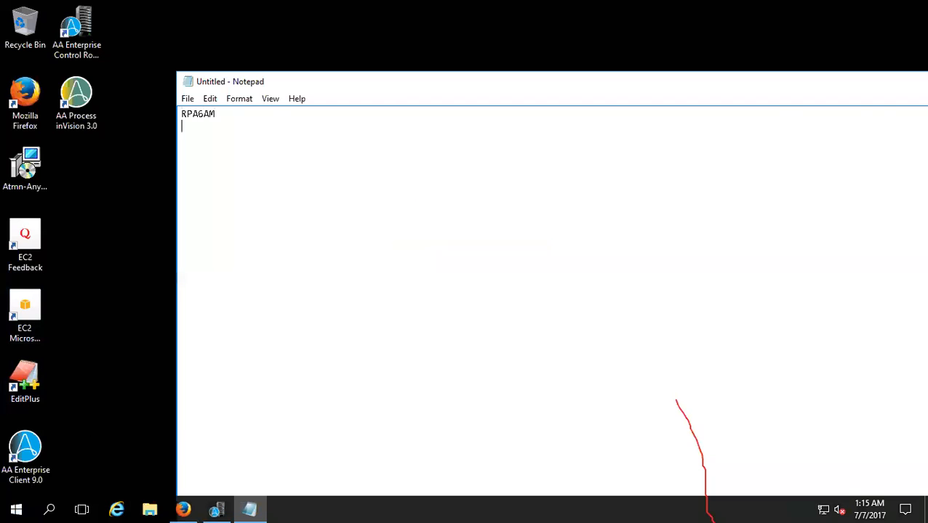
# - Return to the Control Room user form, enter and confirm the account password, and create the user
pyautogui.click(250, 509)
pyautogui.click(435, 245)
pyautogui.press('Tab')
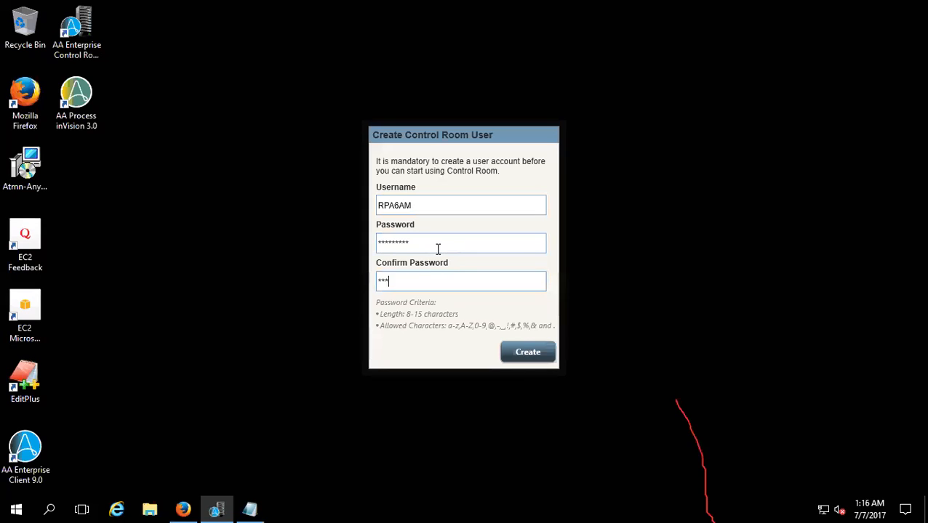
pyautogui.click(525, 354)
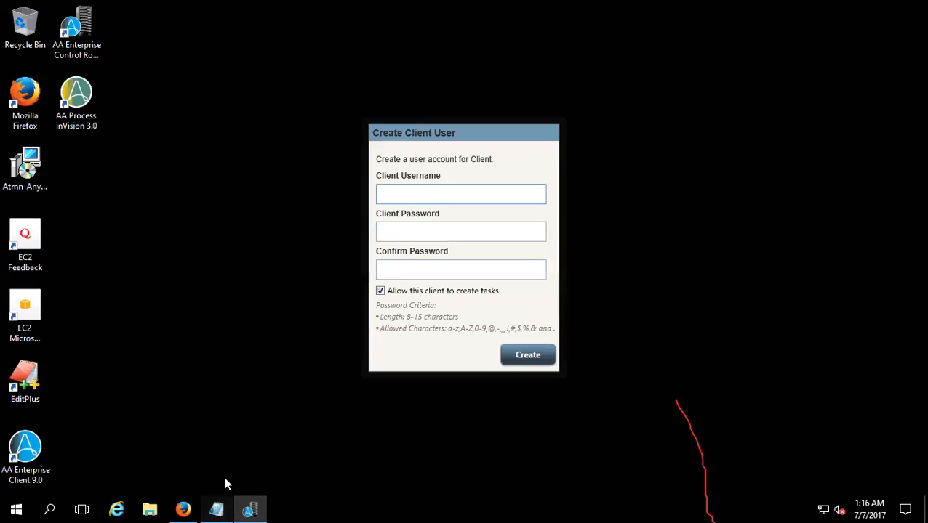
# - Add the client username RPA6AM_CLINT and the client password to the Notepad notes, below the Control Room credentials
pyautogui.click(216, 510)
pyautogui.press('Return')
pyautogui.press('Return')
pyautogui.press('Return')
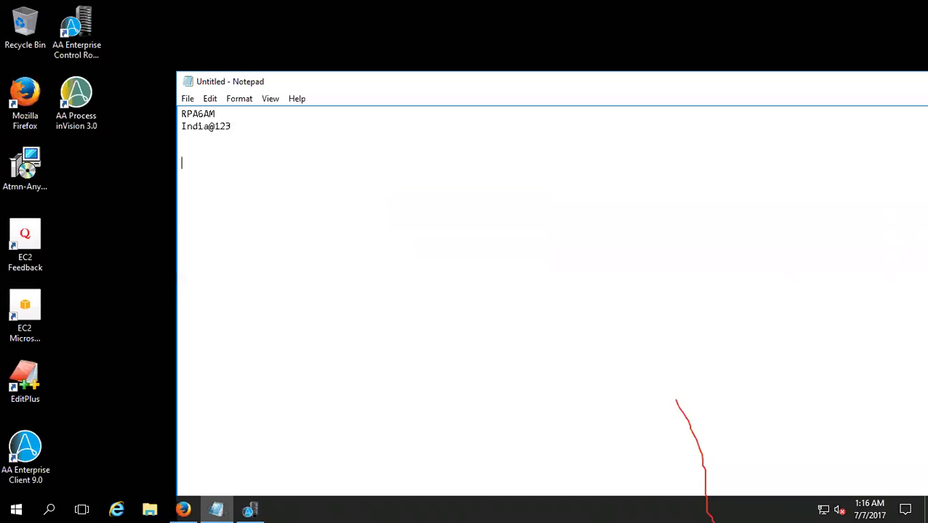
pyautogui.write('RPA6AM_CLINT')
pyautogui.press('Return')
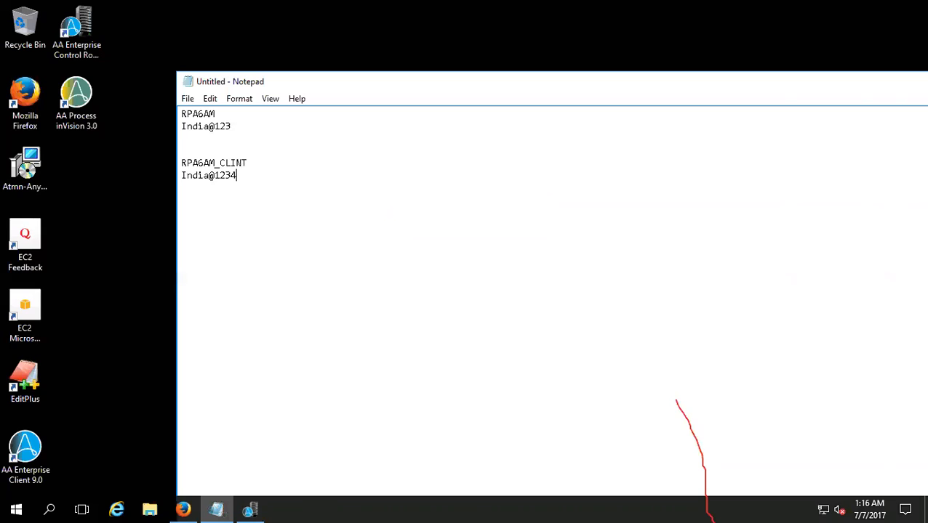
pyautogui.press('Left')
# - Copy RPA6AM_CLINT from the notes into the client username, enter and confirm the client password, and create the client user
pyautogui.moveTo(250, 165); pyautogui.dragTo(181, 165)
pyautogui.hotkey('ctrl', 'c')
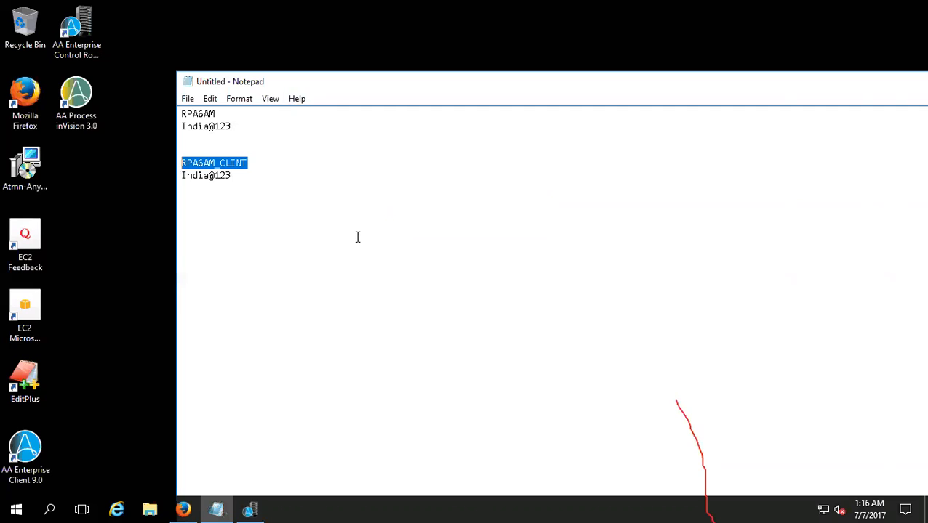
pyautogui.hotkey('alt', 'Tab')
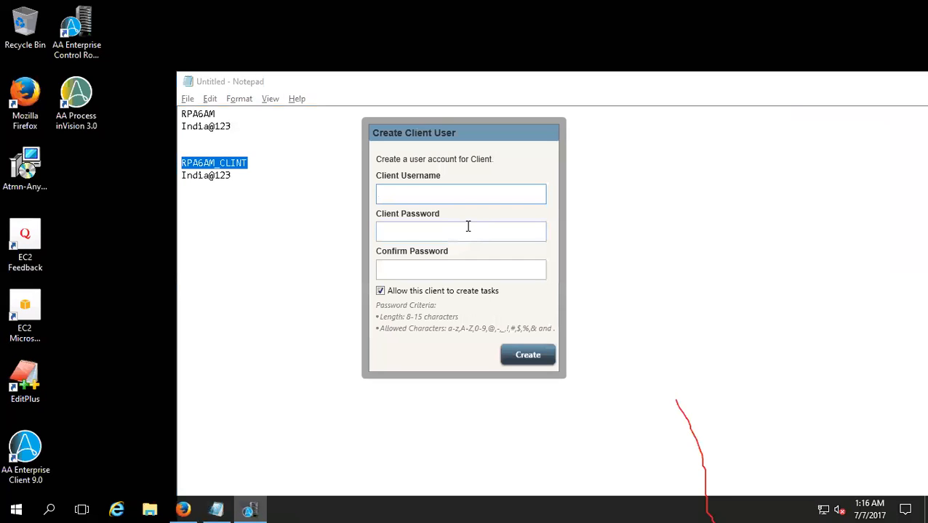
pyautogui.hotkey('ctrl', 'v')
pyautogui.click(459, 237)
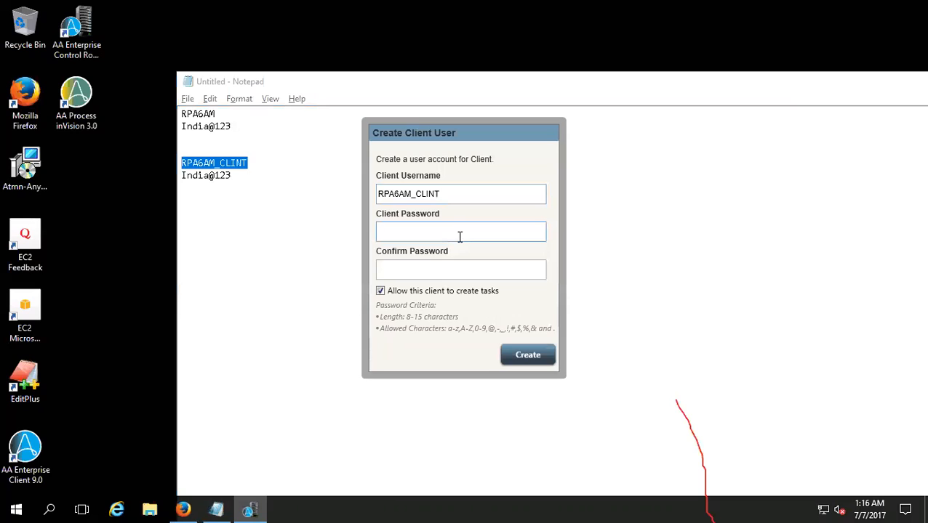
pyautogui.press('Tab')
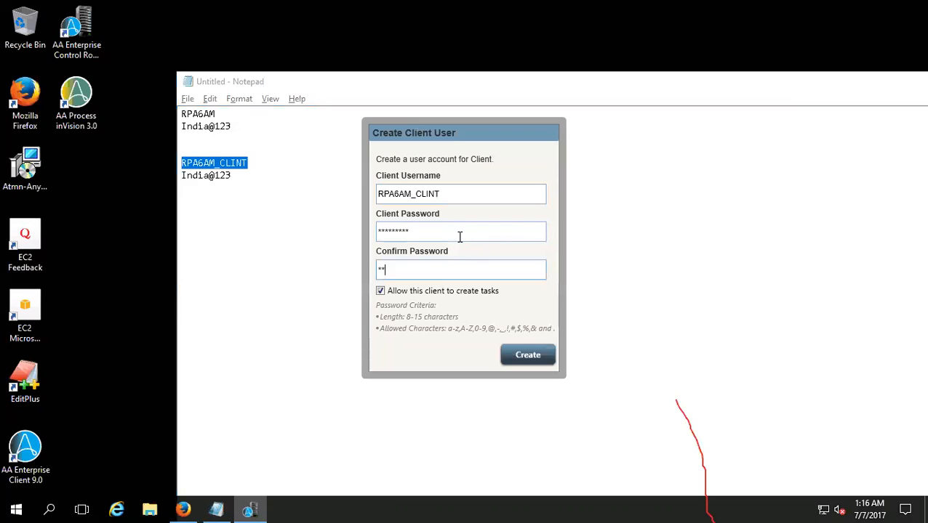
pyautogui.click(527, 356)
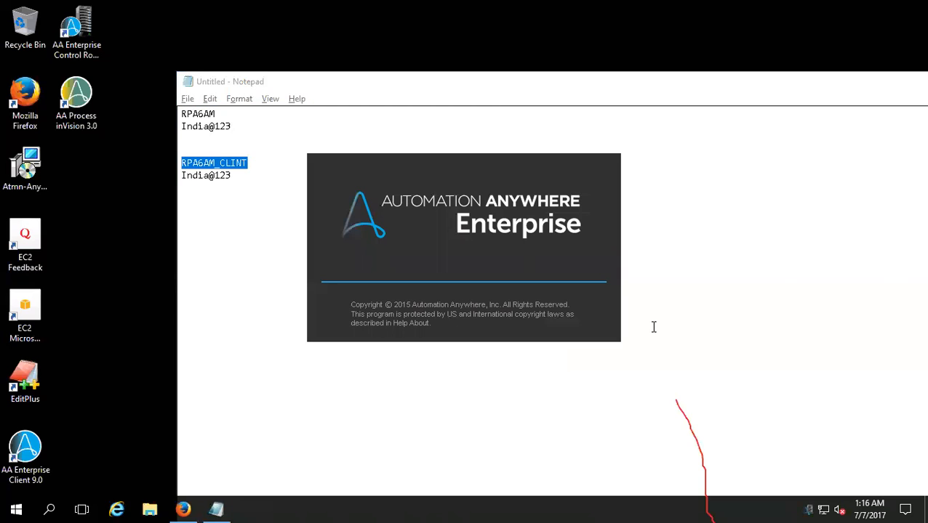
# - Save the Notepad notes to the Desktop as a text file named Login_credentials
pyautogui.click(186, 99)
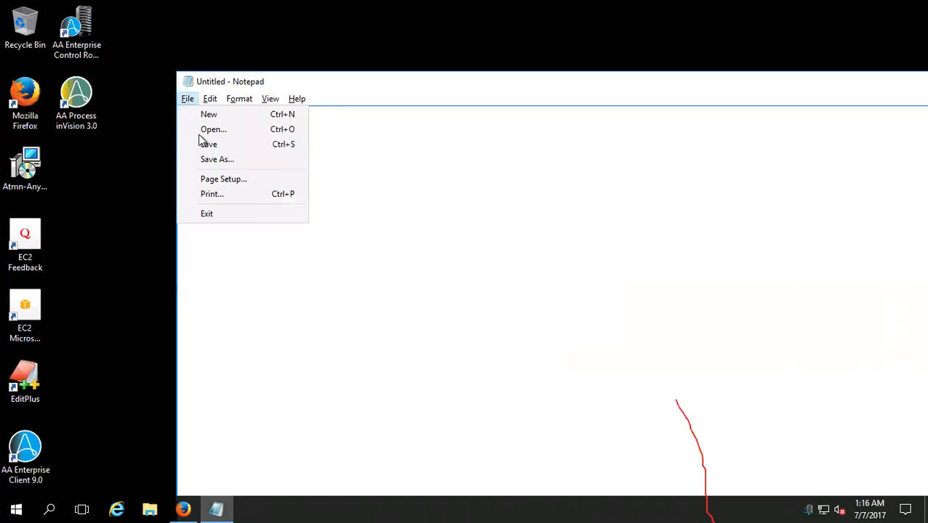
pyautogui.click(203, 145)
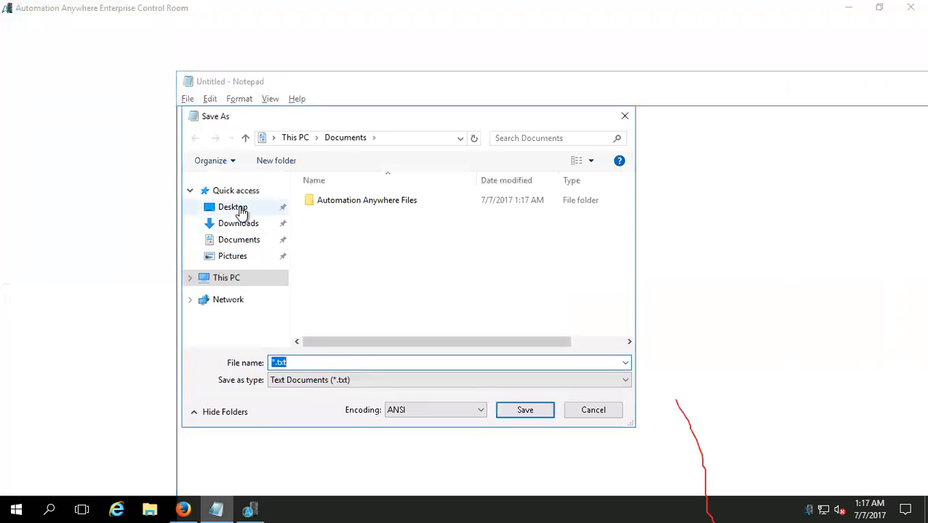
pyautogui.click(242, 209)
pyautogui.click(325, 364)
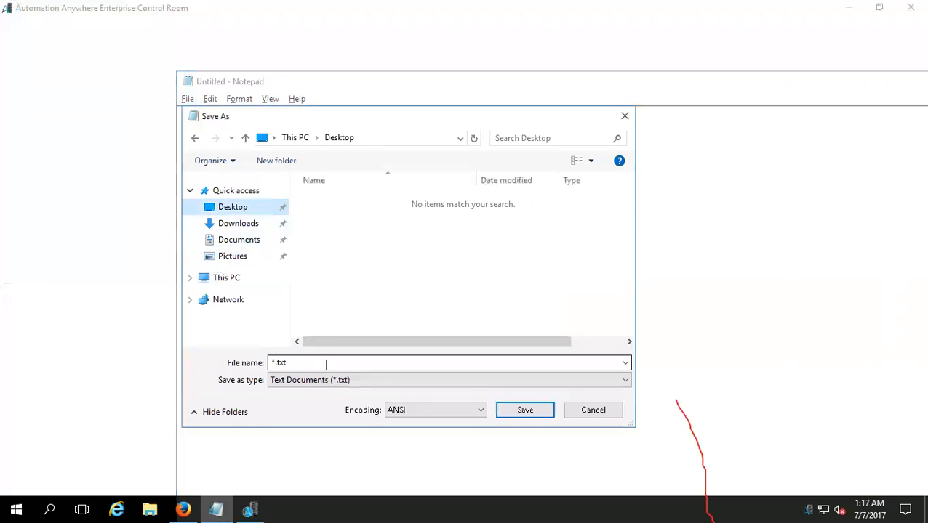
pyautogui.doubleClick(326, 363)
pyautogui.write('Login_cer')
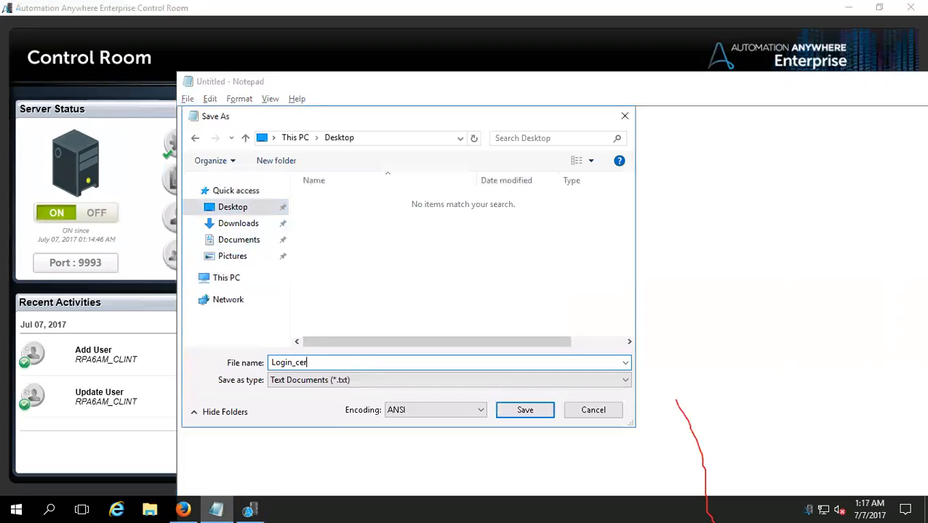
pyautogui.press('BackSpace')
pyautogui.write('redent')
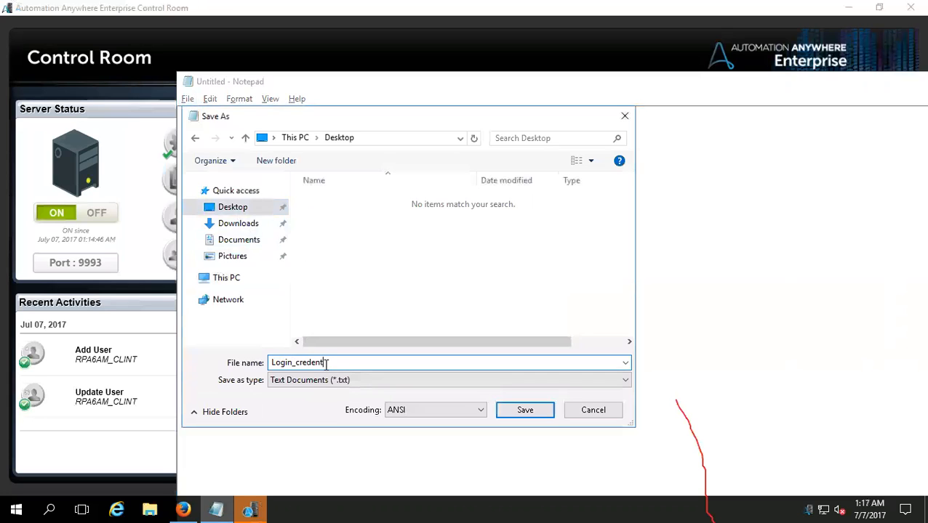
pyautogui.write('ials')
pyautogui.press('Return')
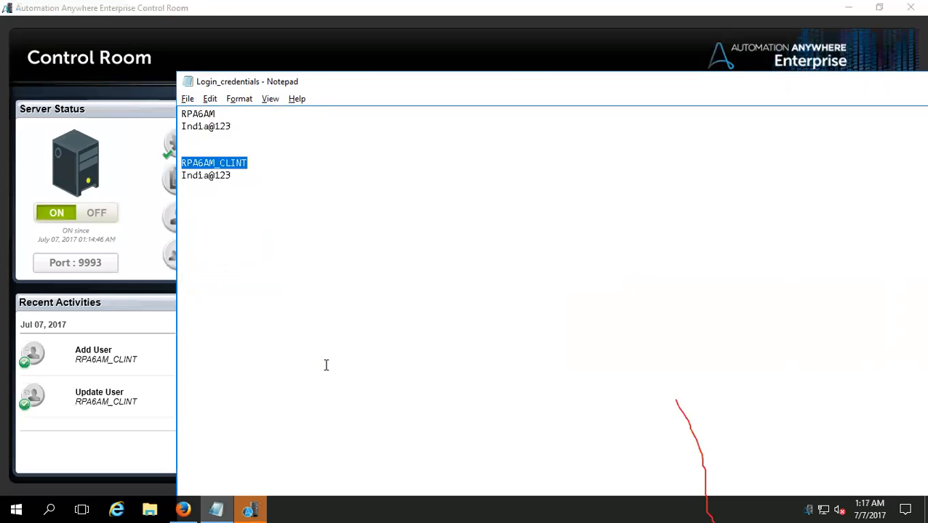
# - Close the Login_credentials notes in Notepad and return to the Client Login window
pyautogui.click(251, 509)
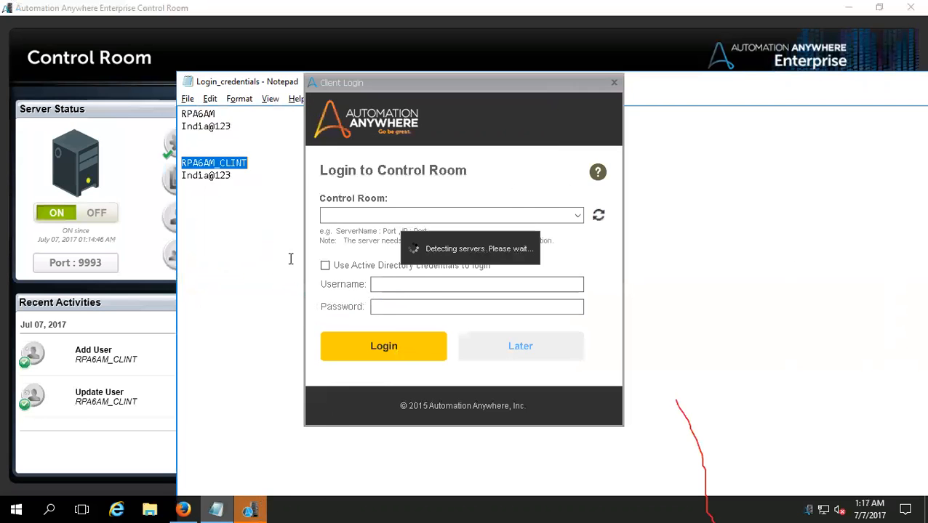
pyautogui.click(246, 82)
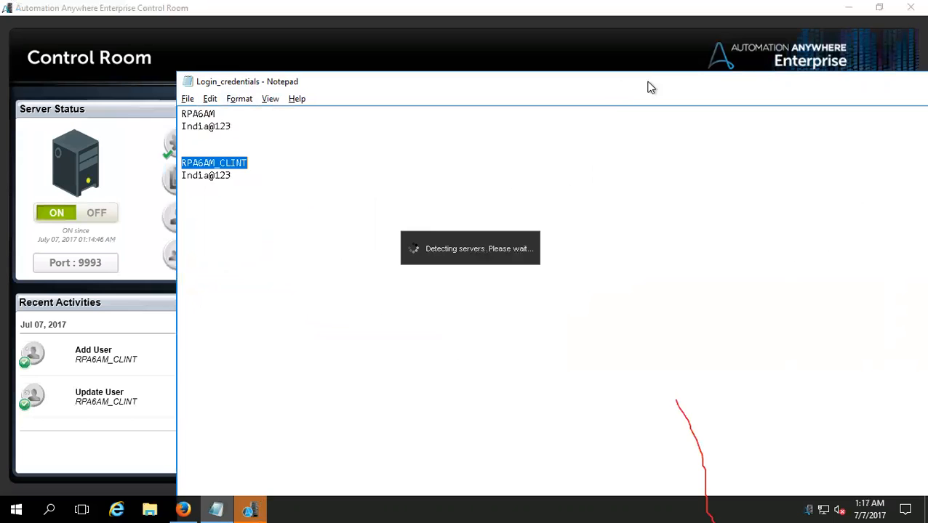
pyautogui.rightClick(216, 508)
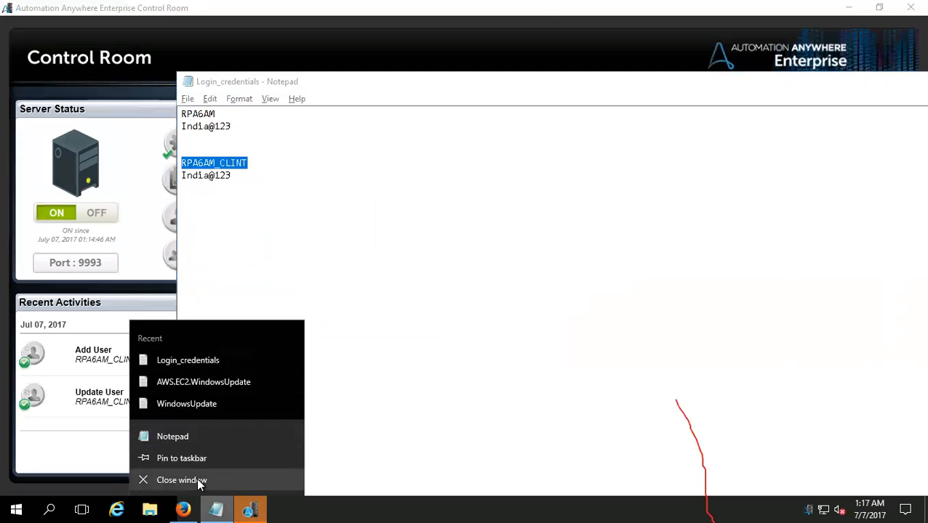
pyautogui.click(187, 98)
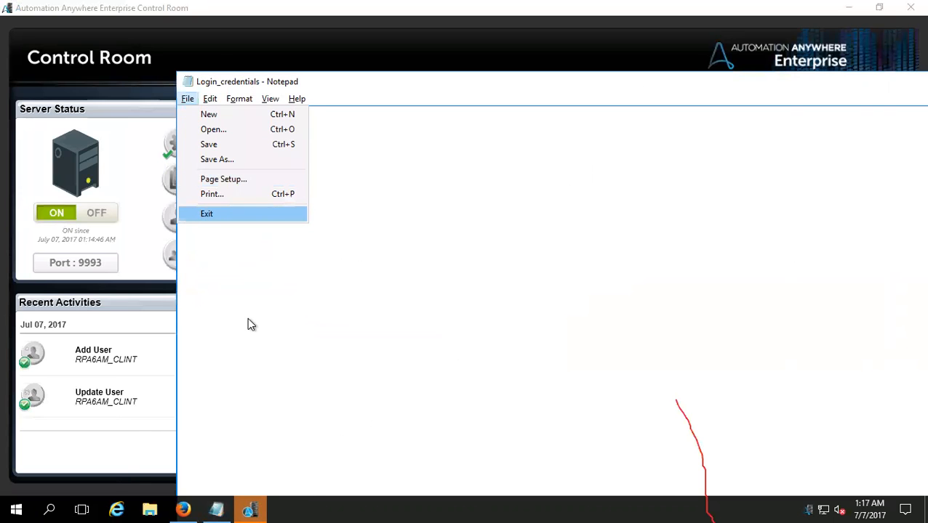
pyautogui.press('Return')
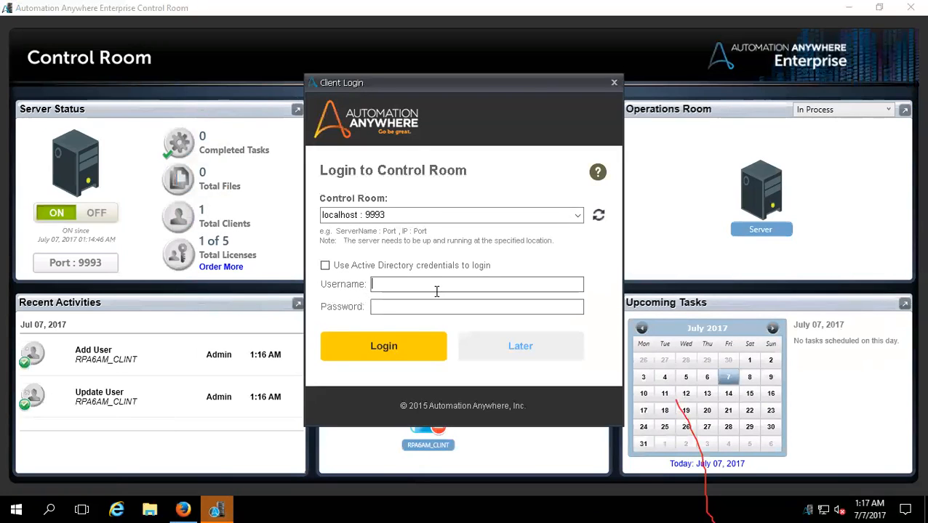
# - Try to log in to the Control Room at localhost : 9993 with username RPA6AM and the account password
pyautogui.write('RPA6AM')
pyautogui.press('Tab')
pyautogui.write('*********')
pyautogui.click(427, 346)
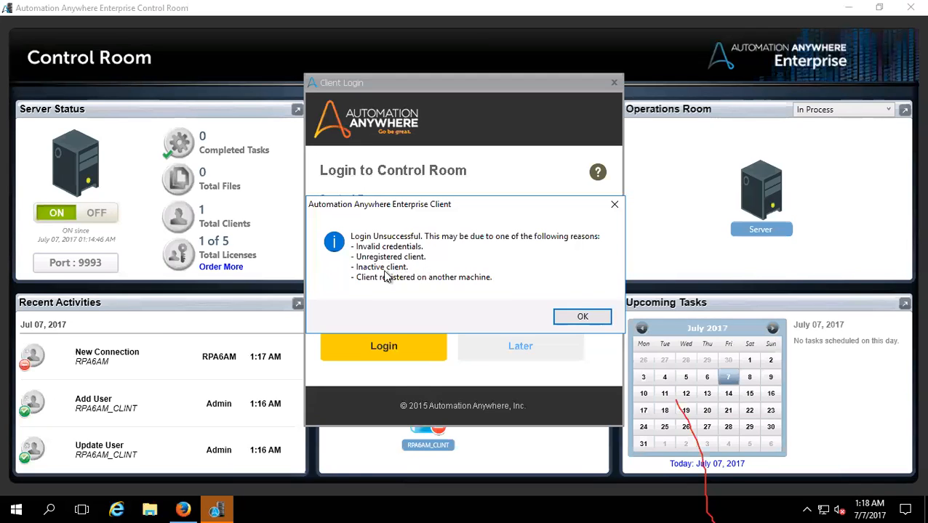
pyautogui.click(566, 317)
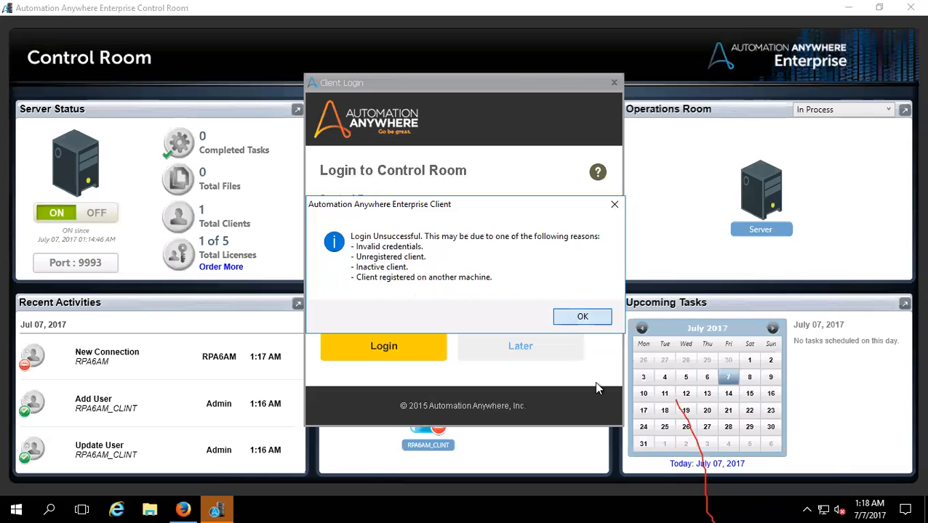
# - Postpone the Control Room login and enter the client through Automate, dismissing the automation option chooser
pyautogui.click(528, 353)
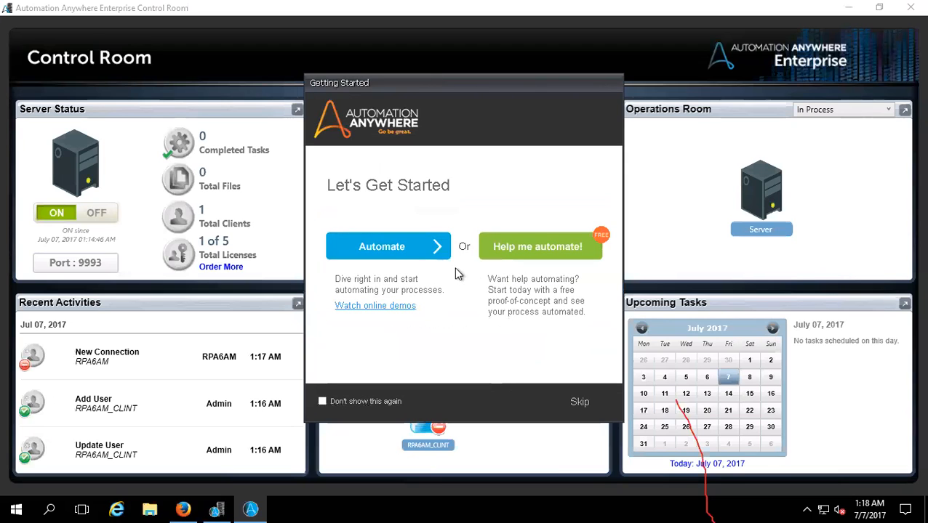
pyautogui.click(427, 249)
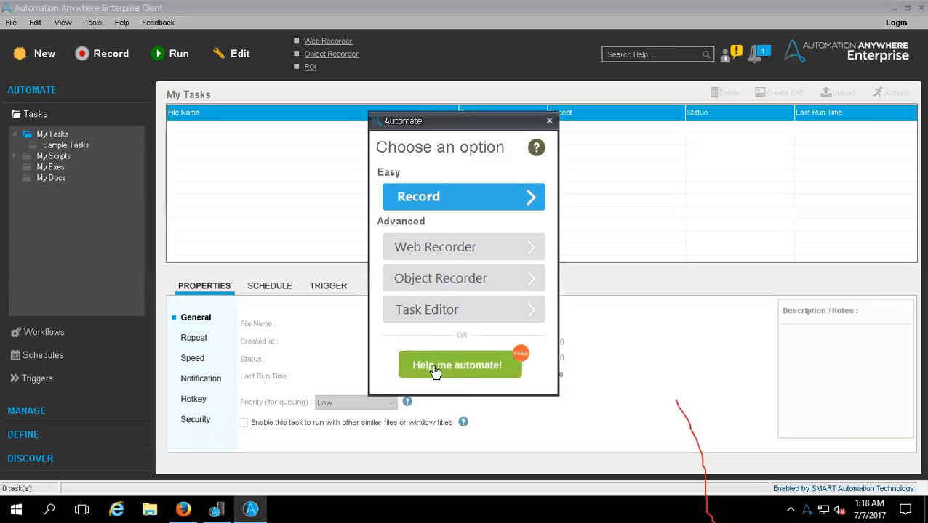
pyautogui.click(549, 120)
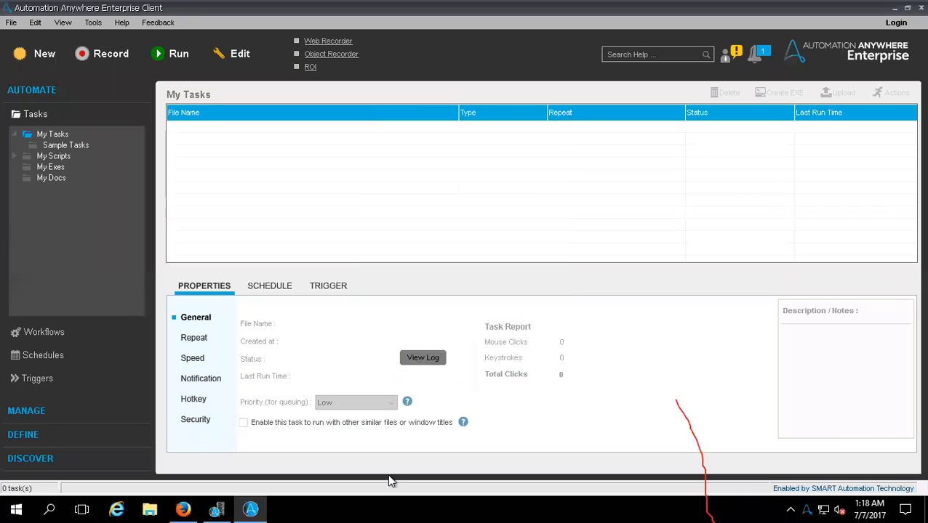
# - Look over the Control Room dashboard, then examine Loops.atmx among the client's Sample Tasks
pyautogui.click(216, 509)
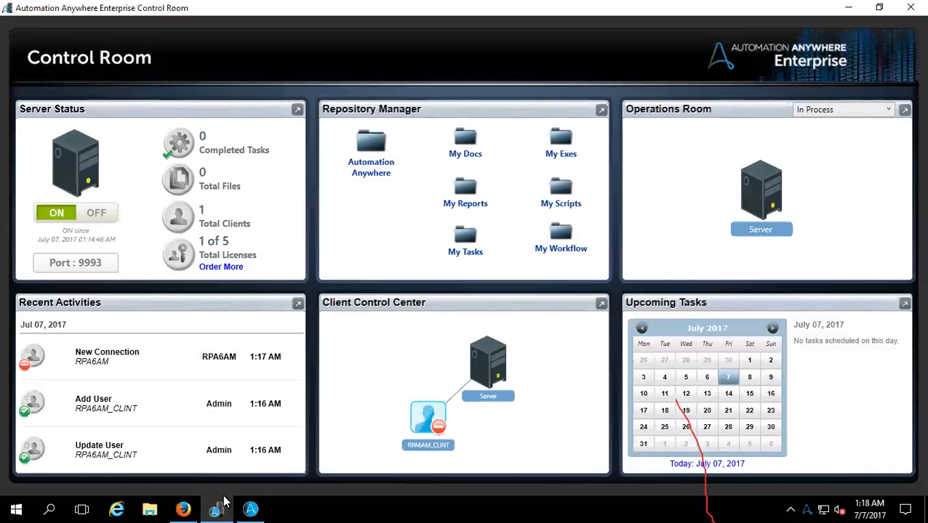
pyautogui.click(250, 509)
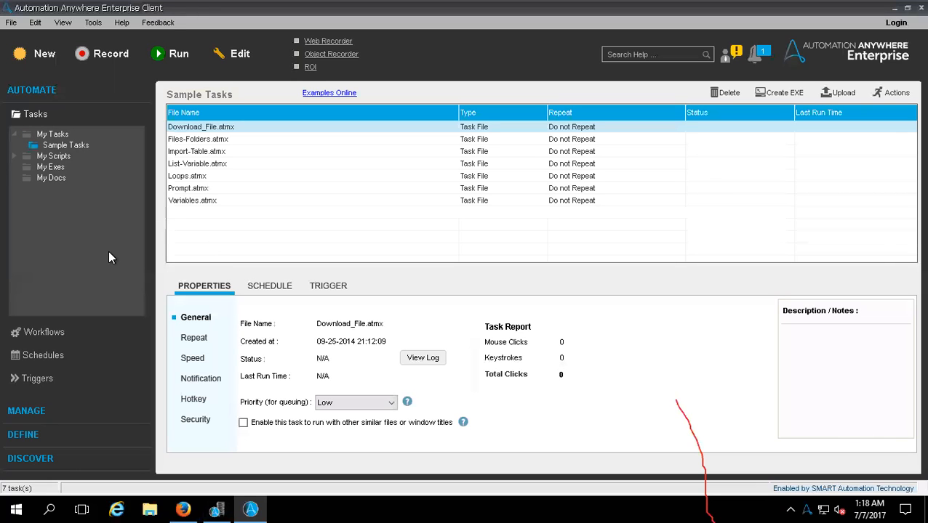
pyautogui.click(204, 179)
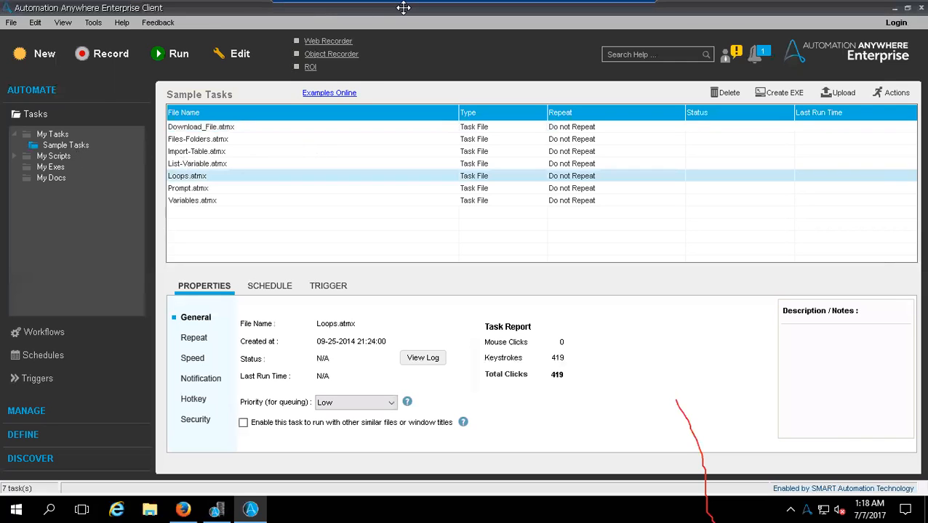
# - Create a new task in the Task Editor, group the commands by category and expand Keystrokes / Mouse
pyautogui.click(45, 54)
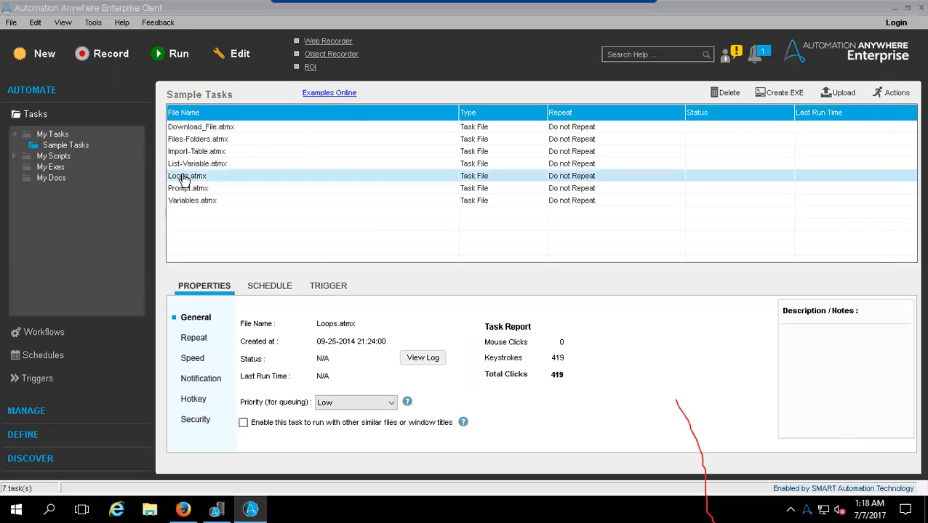
pyautogui.click(472, 313)
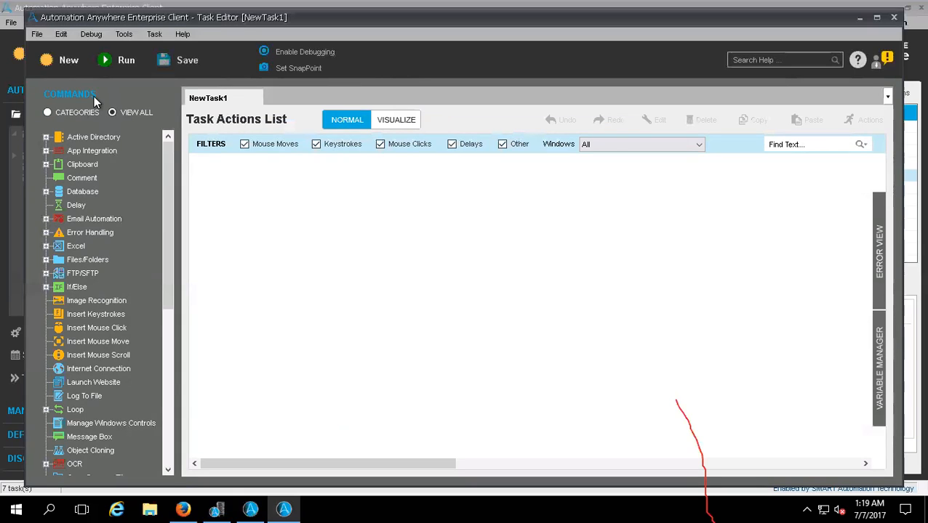
pyautogui.click(48, 113)
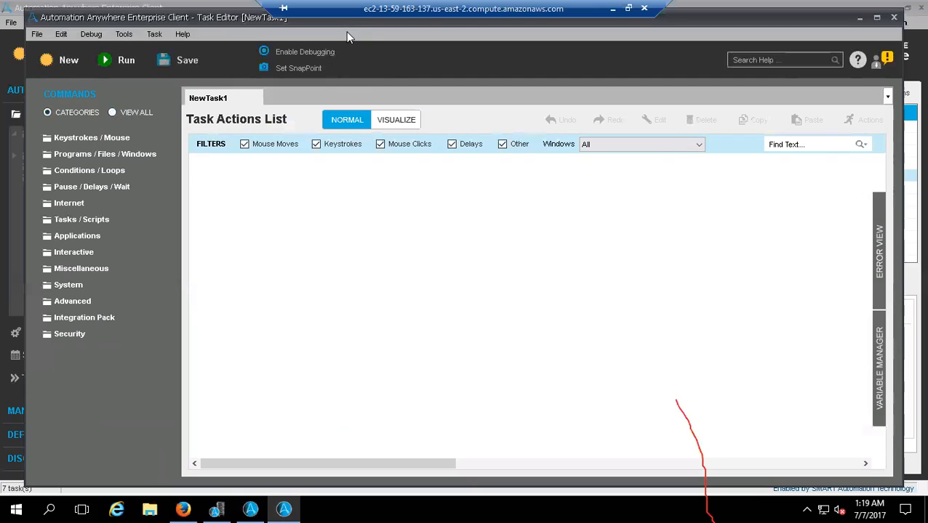
pyautogui.click(57, 142)
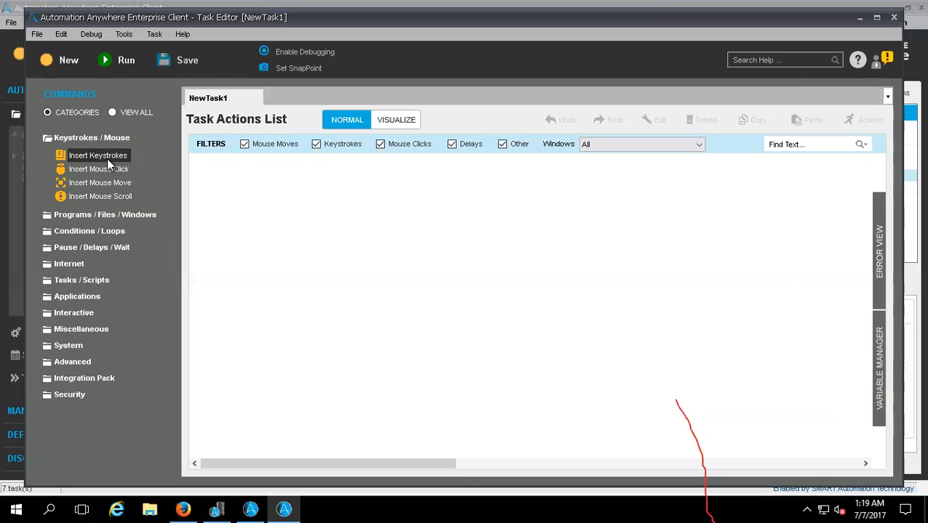
pyautogui.click(117, 507)
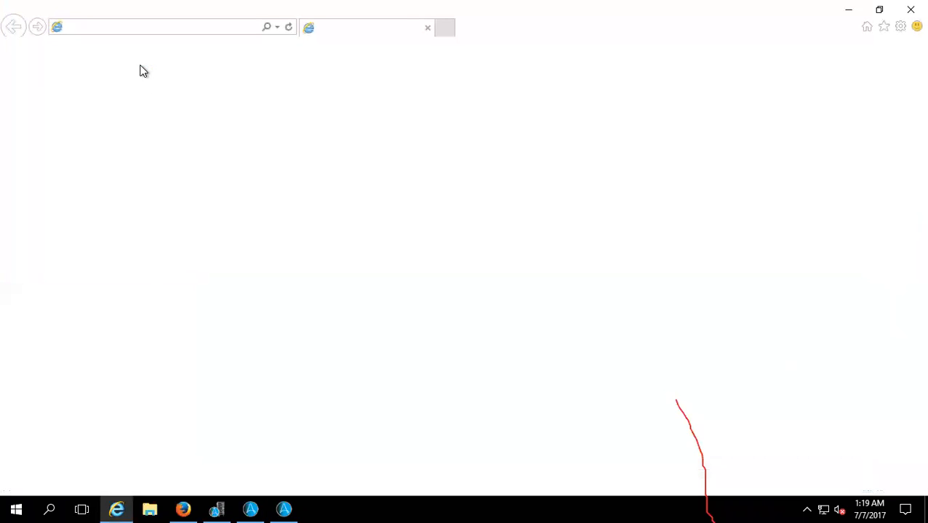
pyautogui.click(152, 28)
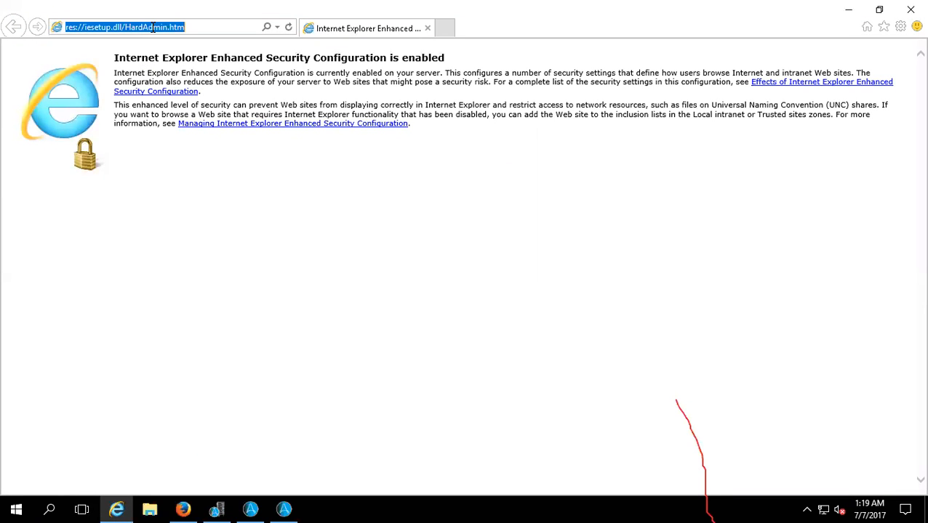
pyautogui.write('www.')
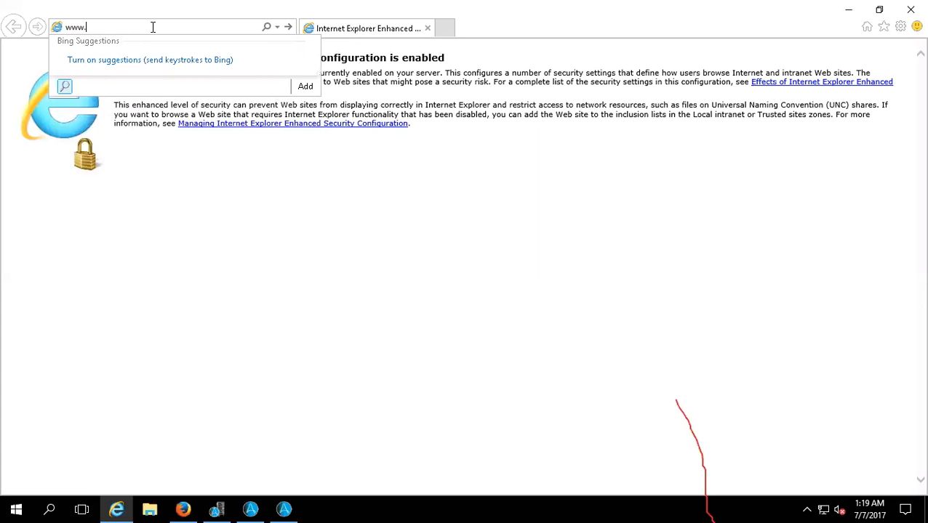
pyautogui.write('goog')
pyautogui.write('.com')
pyautogui.press('Left')
pyautogui.press('Left')
pyautogui.press('Left')
pyautogui.press('Left')
pyautogui.write('le')
pyautogui.press('Return')
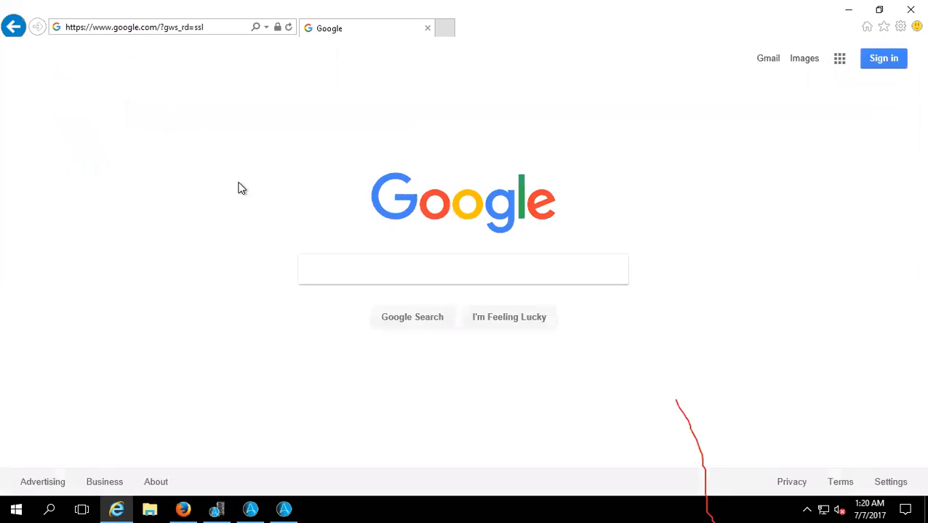
# - Switch back to the Task Editor and add an Insert Keystrokes command targeting the "Google - Internet Explorer" window
pyautogui.click(283, 508)
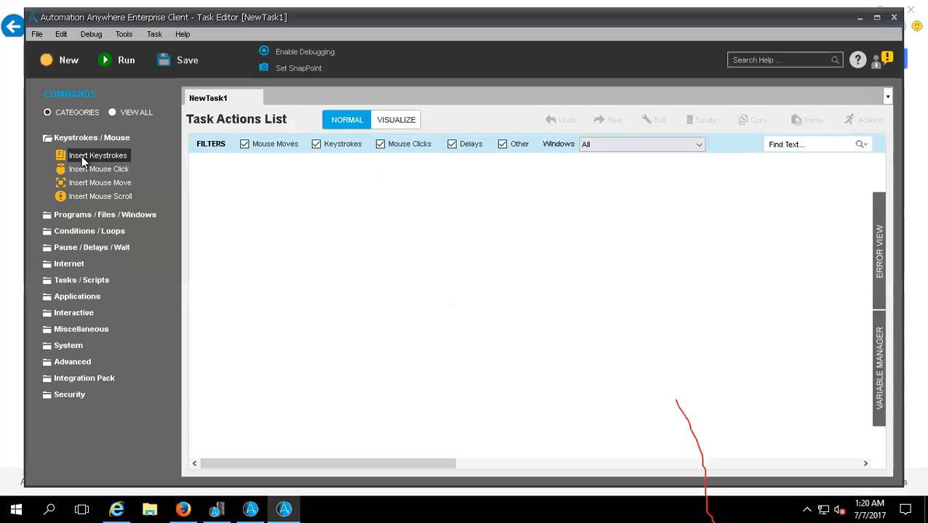
pyautogui.moveTo(81, 155); pyautogui.dragTo(146, 218)
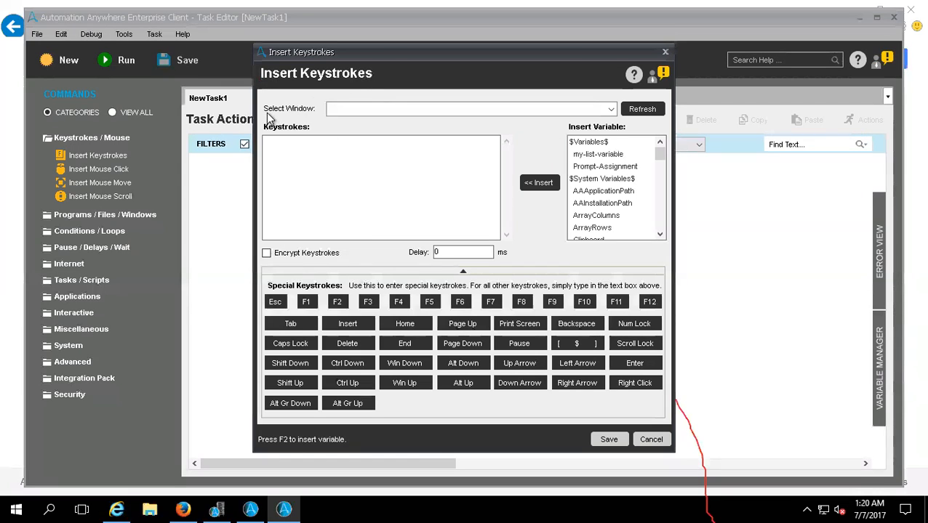
pyautogui.click(356, 109)
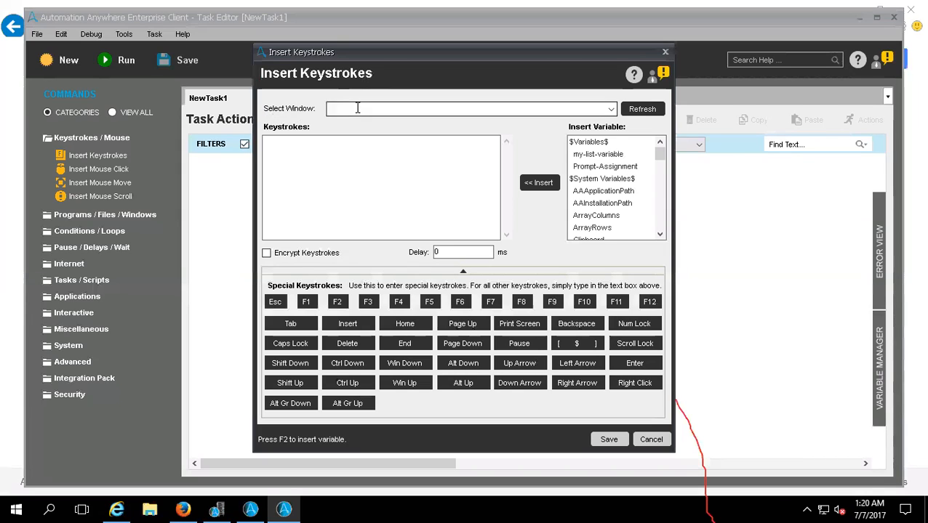
pyautogui.click(610, 111)
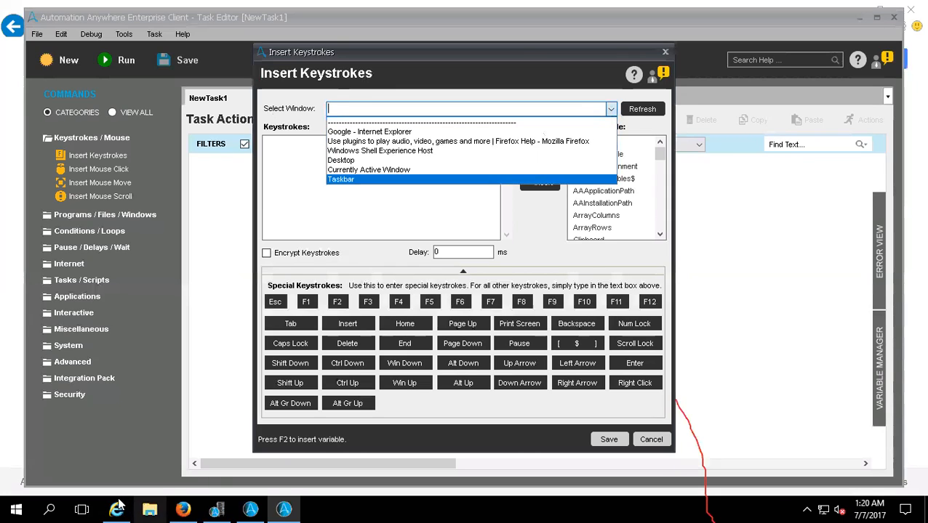
pyautogui.moveTo(119, 501)
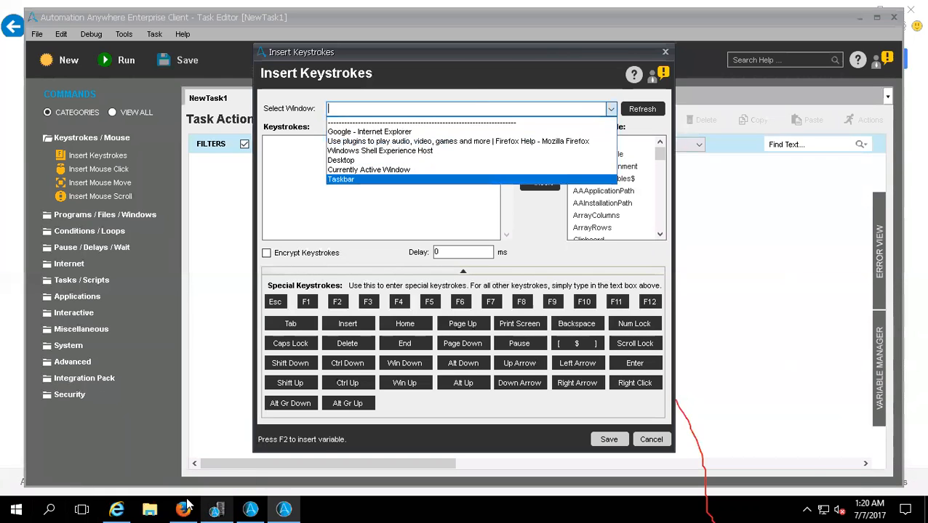
pyautogui.moveTo(185, 503)
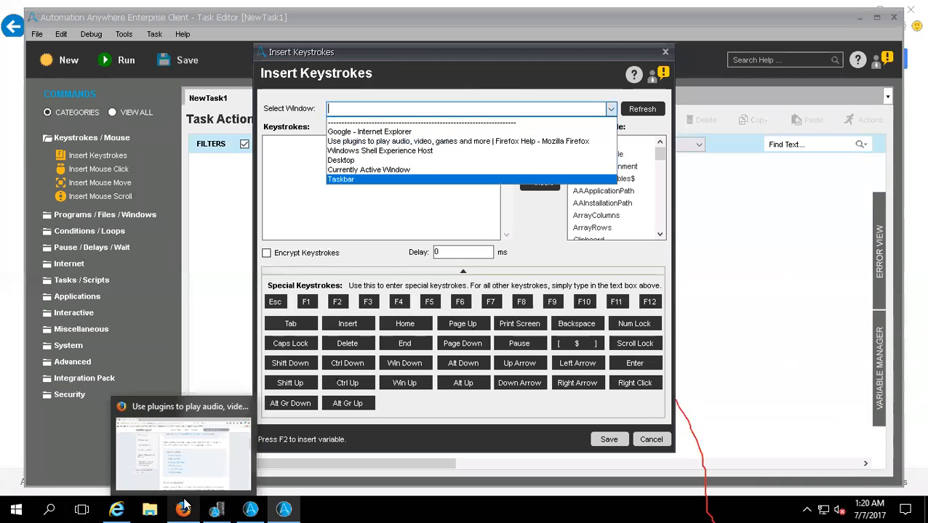
pyautogui.click(218, 444)
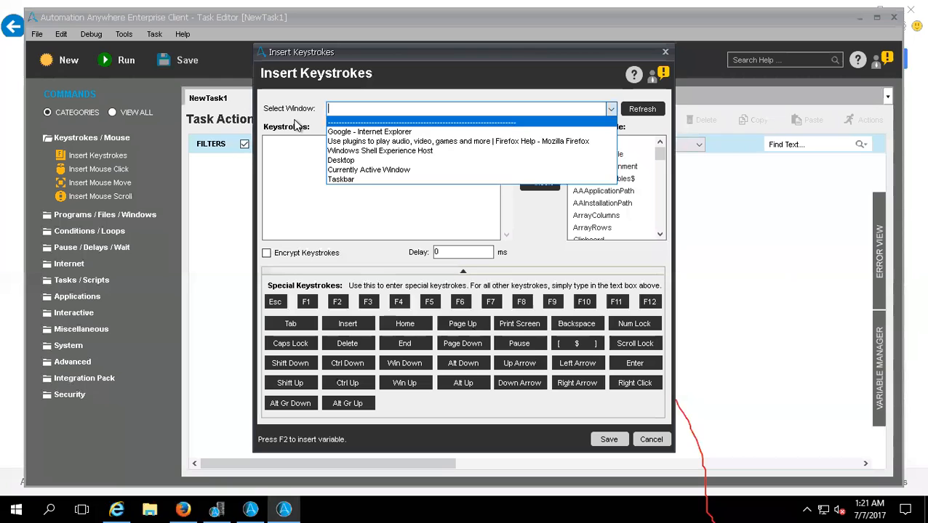
pyautogui.click(297, 125)
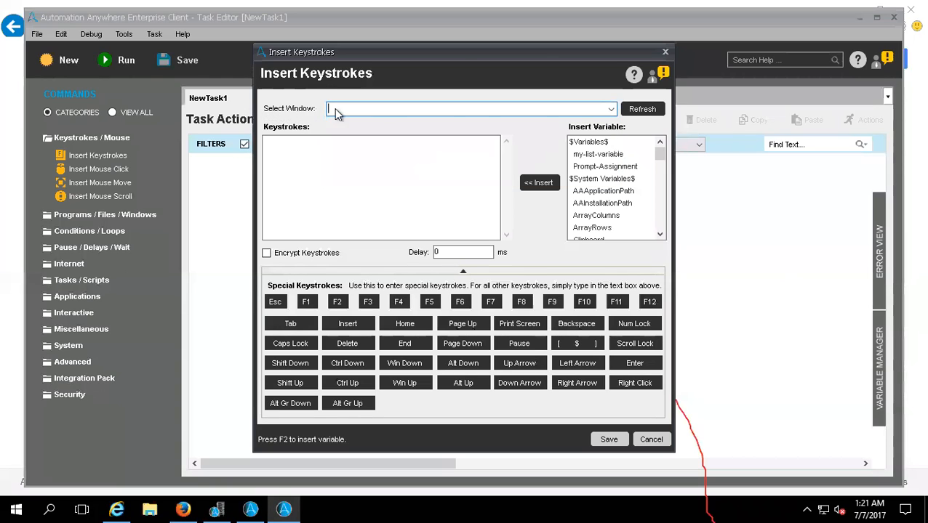
pyautogui.click(609, 109)
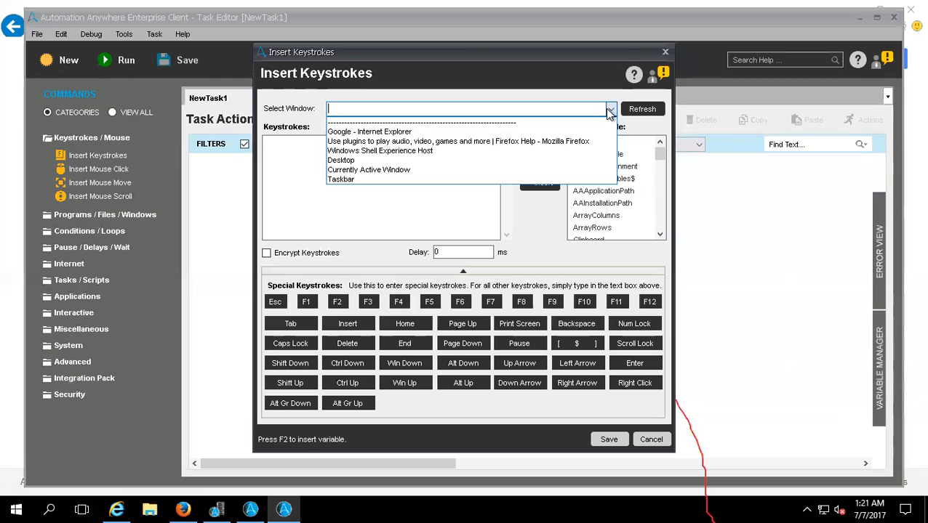
pyautogui.click(376, 132)
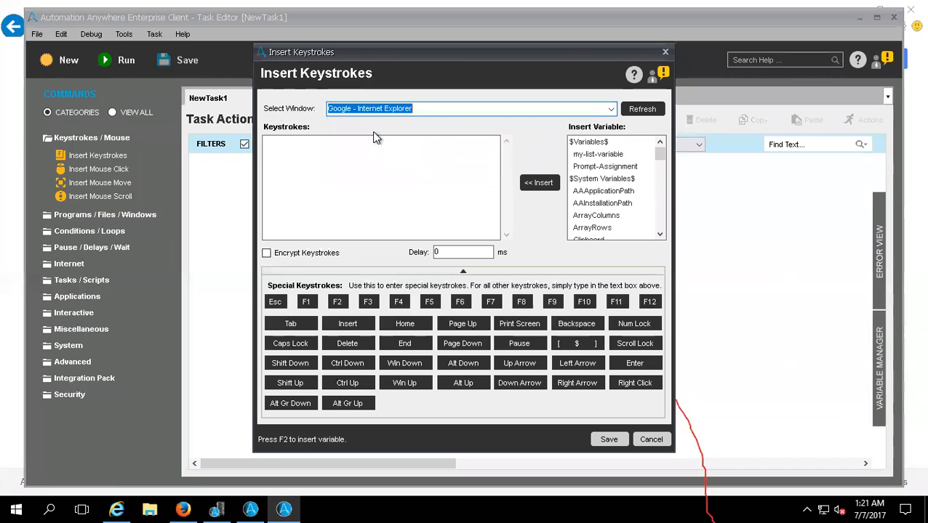
# - Enter the keystrokes wwww.SAP.COM[ENTER][RIGHT CLICK] for the Google window and save the command to the task
pyautogui.click(368, 155)
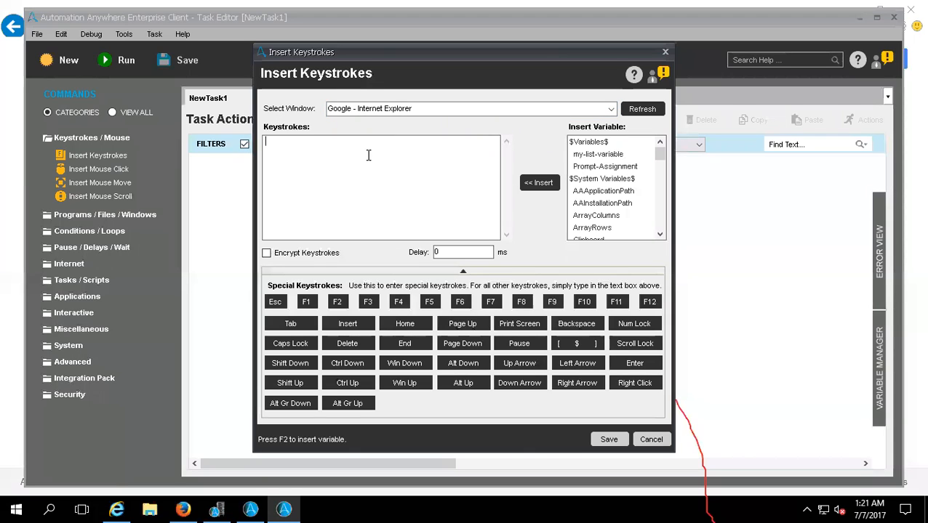
pyautogui.write('wwww.')
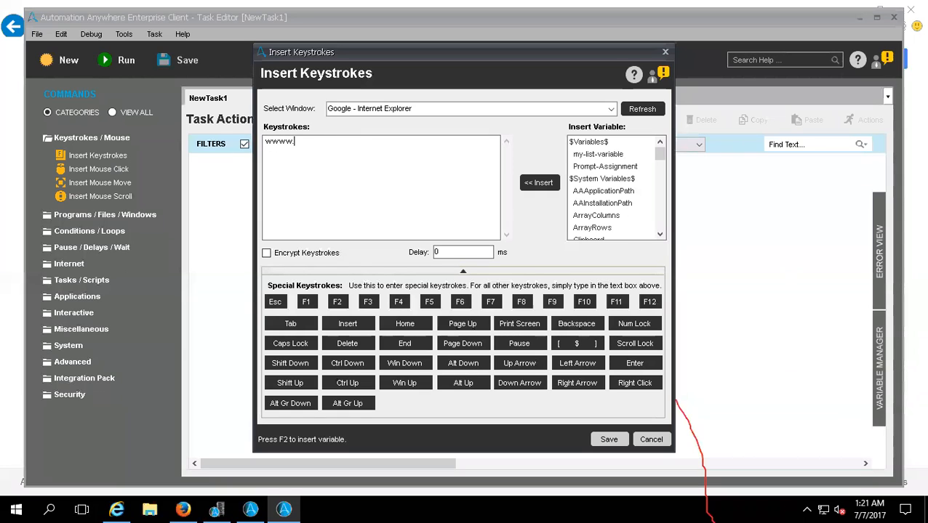
pyautogui.write('SAP.COM')
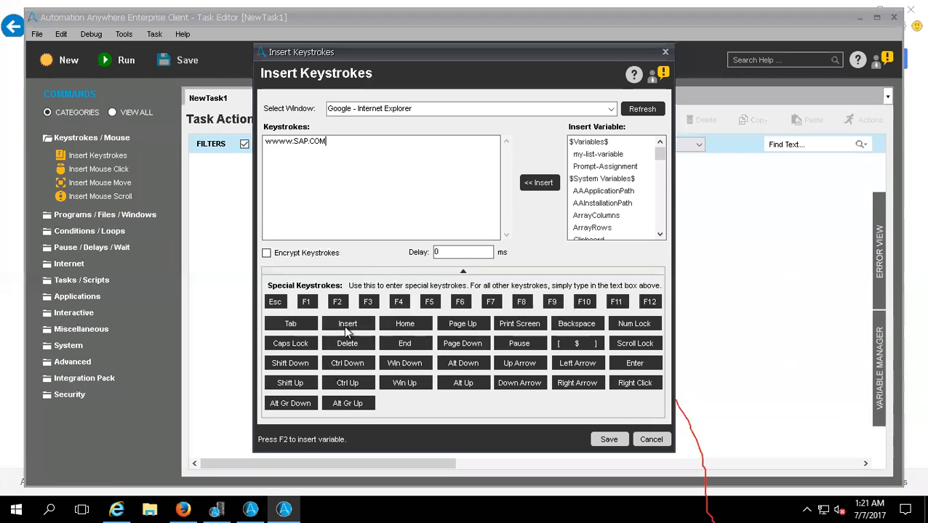
pyautogui.click(632, 364)
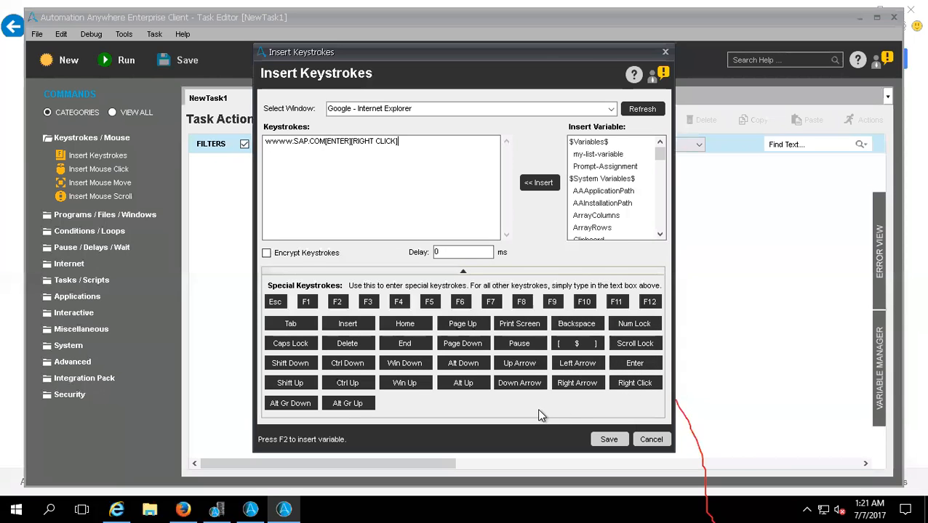
pyautogui.click(266, 254)
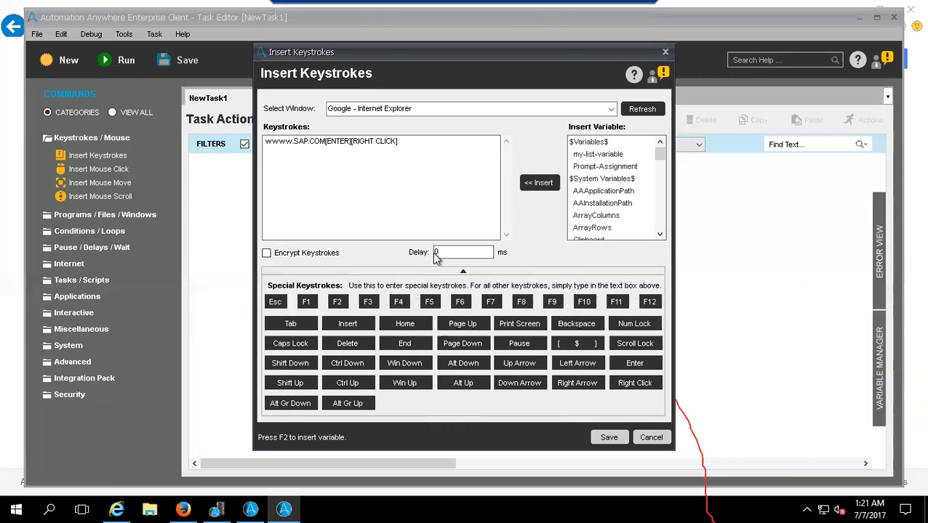
pyautogui.moveTo(452, 252); pyautogui.dragTo(396, 248)
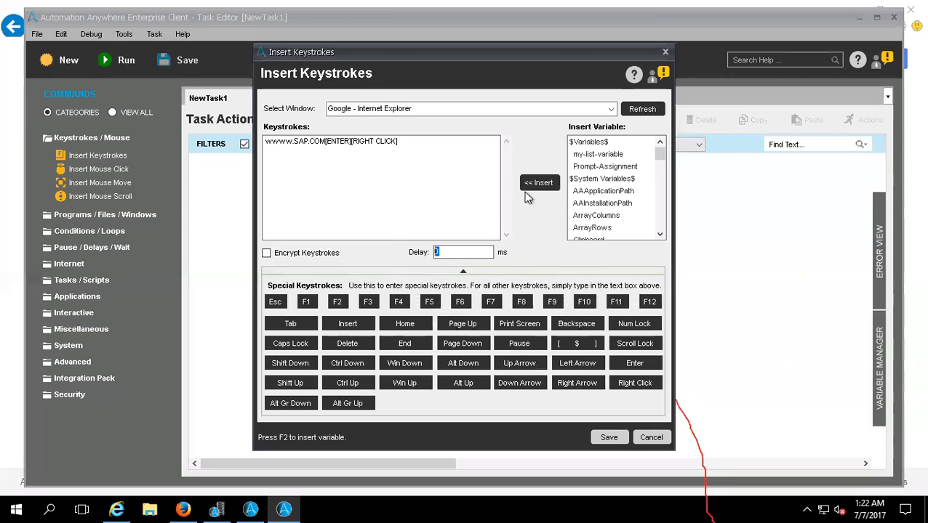
pyautogui.moveTo(326, 142); pyautogui.dragTo(259, 140)
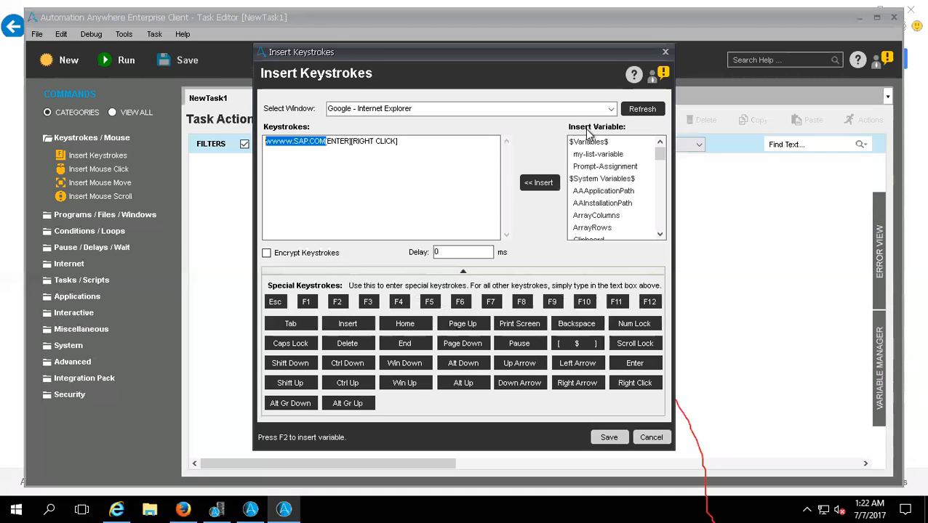
pyautogui.click(608, 437)
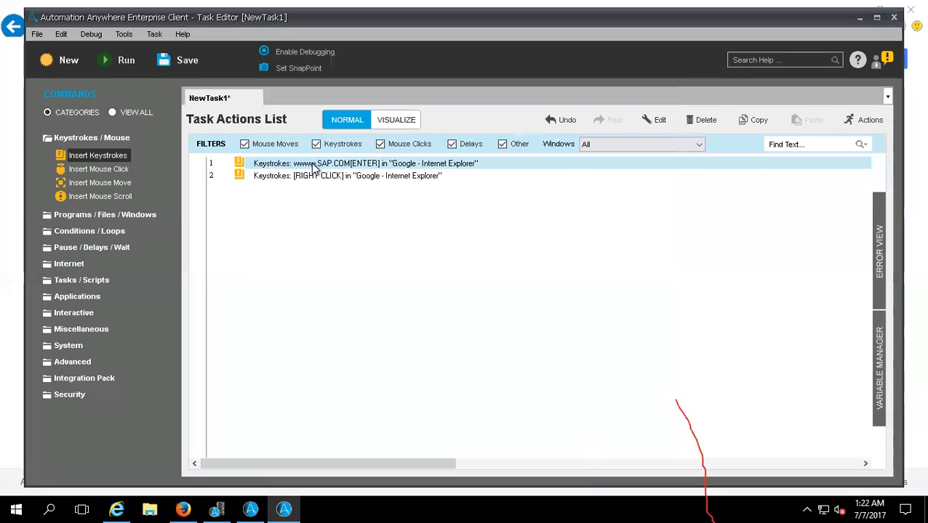
# - Add an Insert Mouse Click command after the right-click action and capture a click position in the Firefox Help window
pyautogui.click(277, 179)
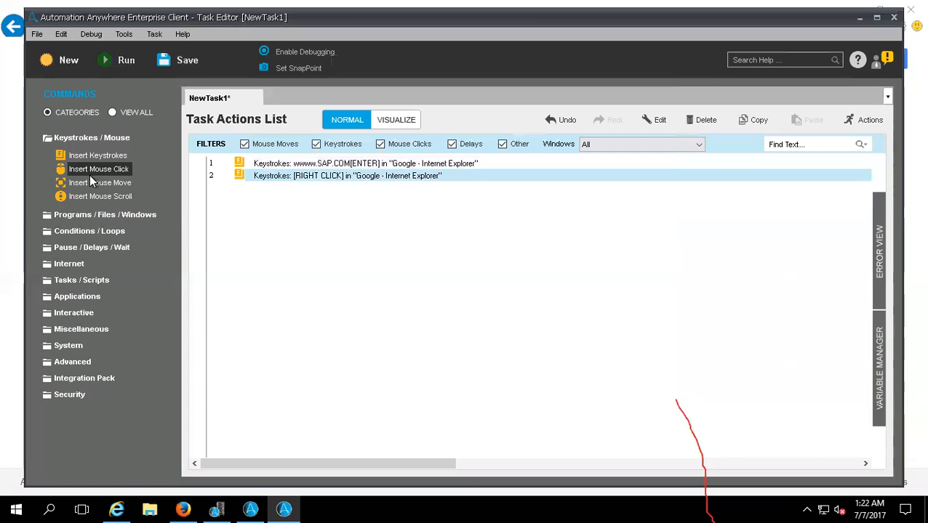
pyautogui.moveTo(67, 170); pyautogui.dragTo(485, 278)
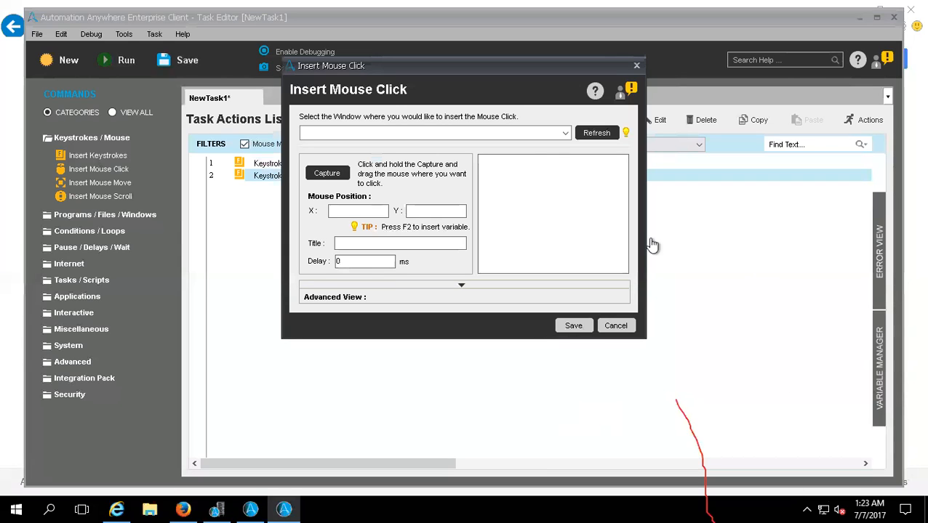
pyautogui.click(564, 133)
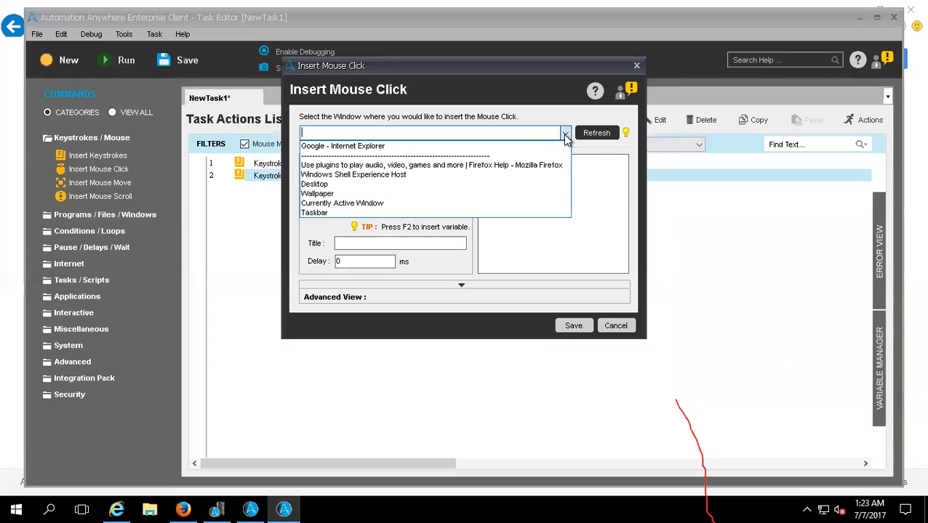
pyautogui.click(529, 169)
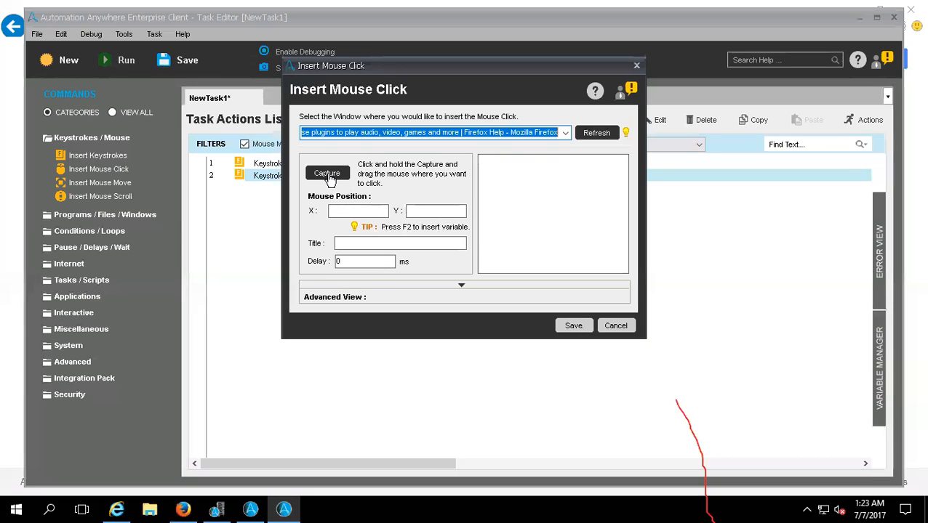
pyautogui.moveTo(328, 177); pyautogui.dragTo(329, 180)
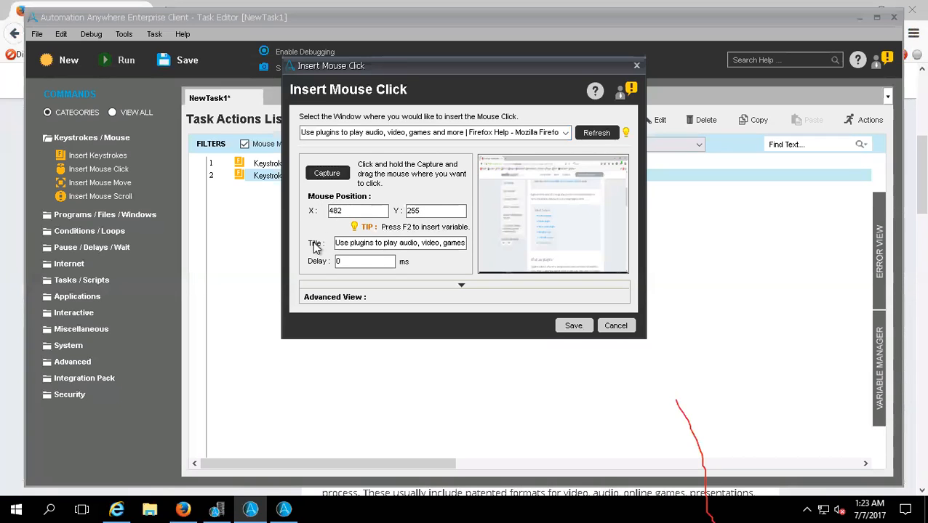
pyautogui.moveTo(358, 262); pyautogui.dragTo(319, 261)
# - Retarget the mouse click to "Google - Internet Explorer", capture the position X 473, Y 252, and save the command
pyautogui.click(597, 132)
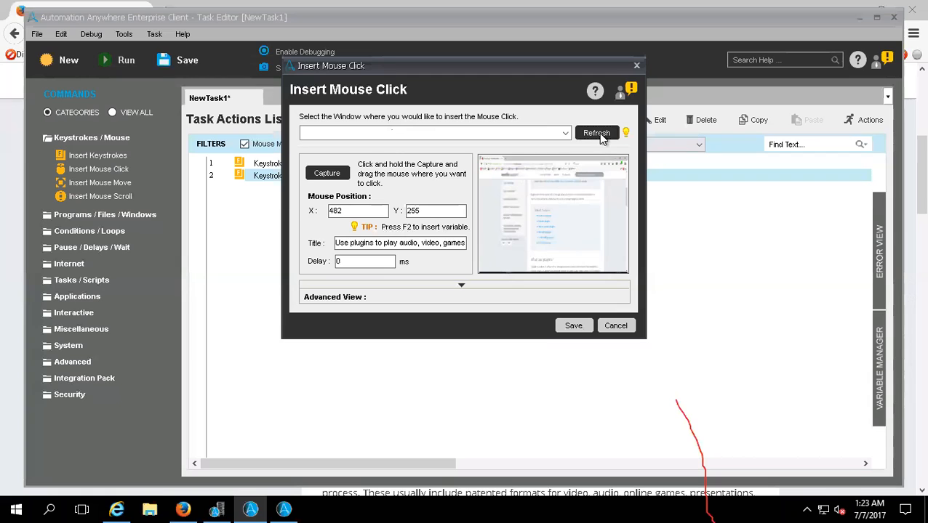
pyautogui.click(565, 133)
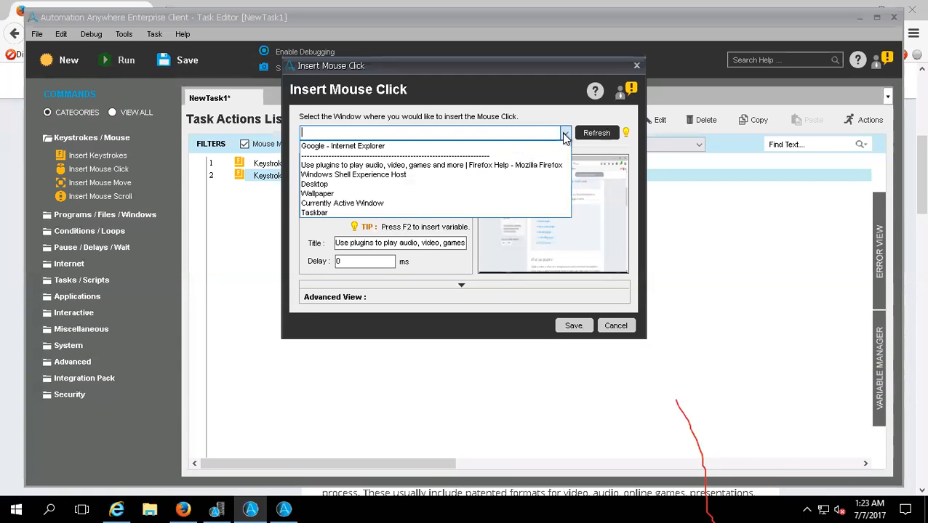
pyautogui.click(361, 146)
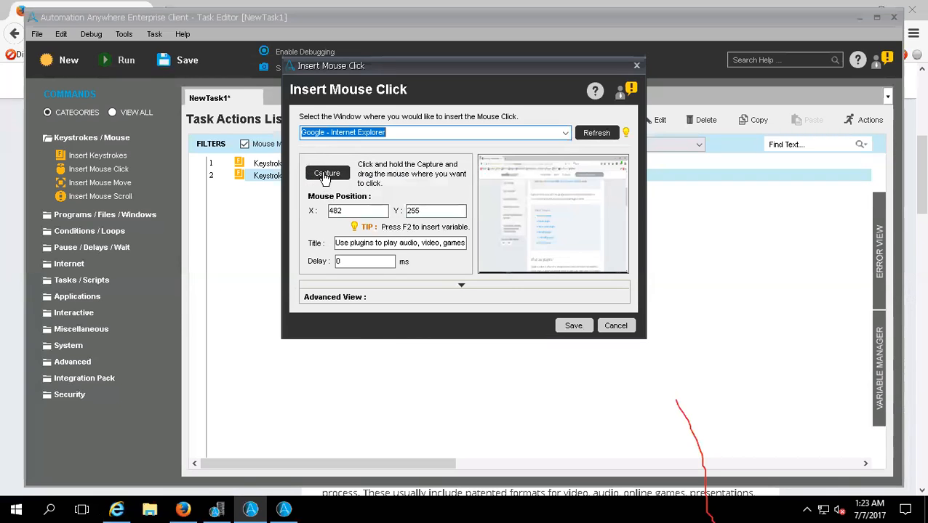
pyautogui.moveTo(325, 179); pyautogui.dragTo(405, 324)
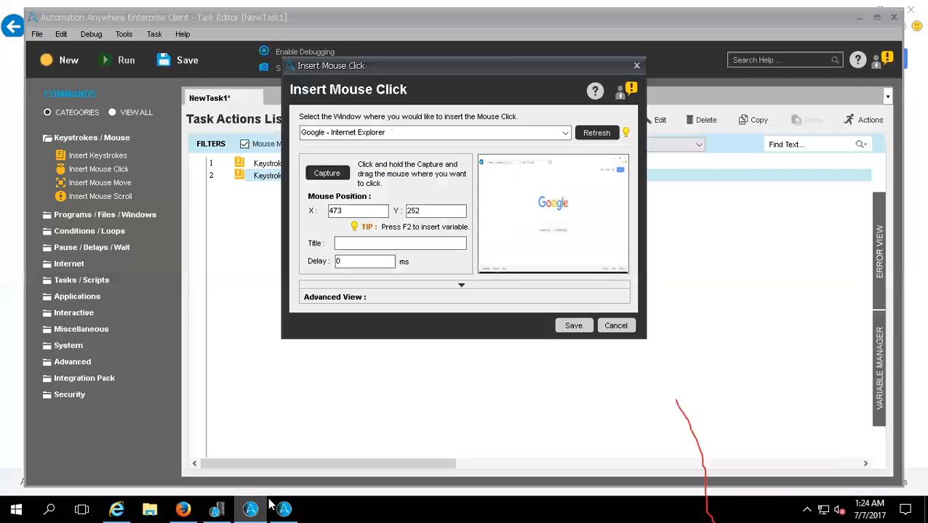
pyautogui.click(250, 509)
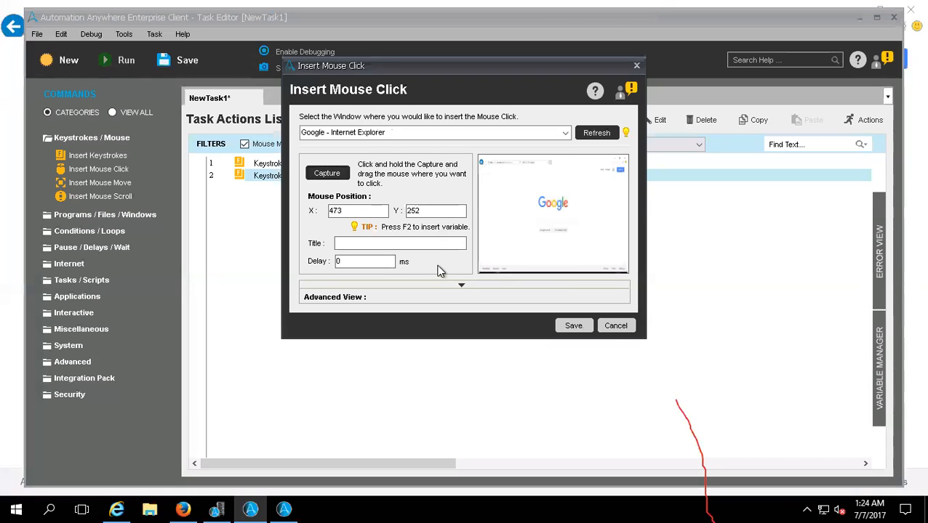
pyautogui.click(571, 329)
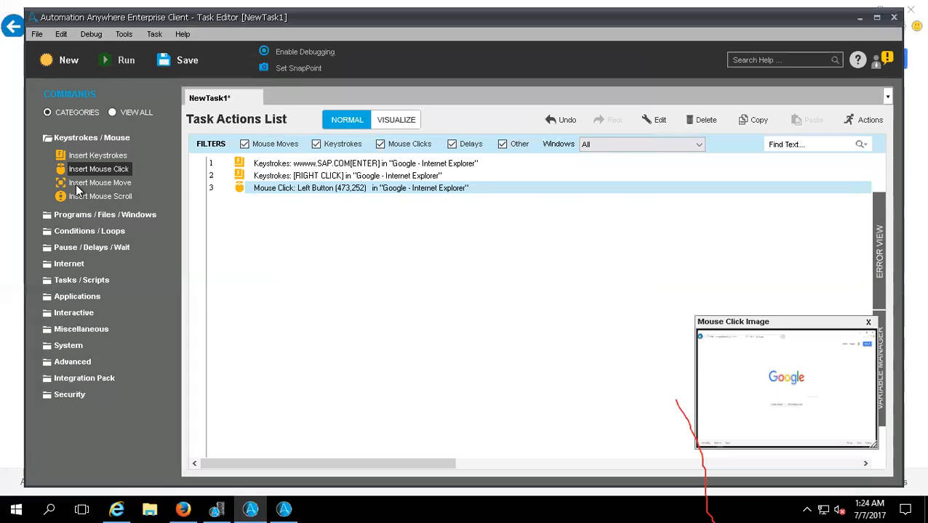
# - Add an Insert Mouse Move command with captured positions from (459,359) to (722,357) and save it
pyautogui.moveTo(67, 185); pyautogui.dragTo(306, 223)
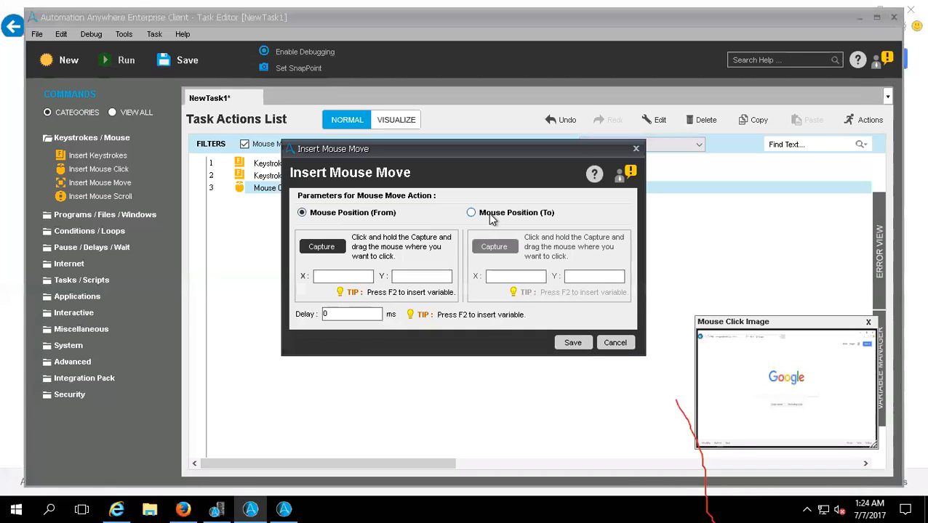
pyautogui.moveTo(317, 248); pyautogui.dragTo(242, 322)
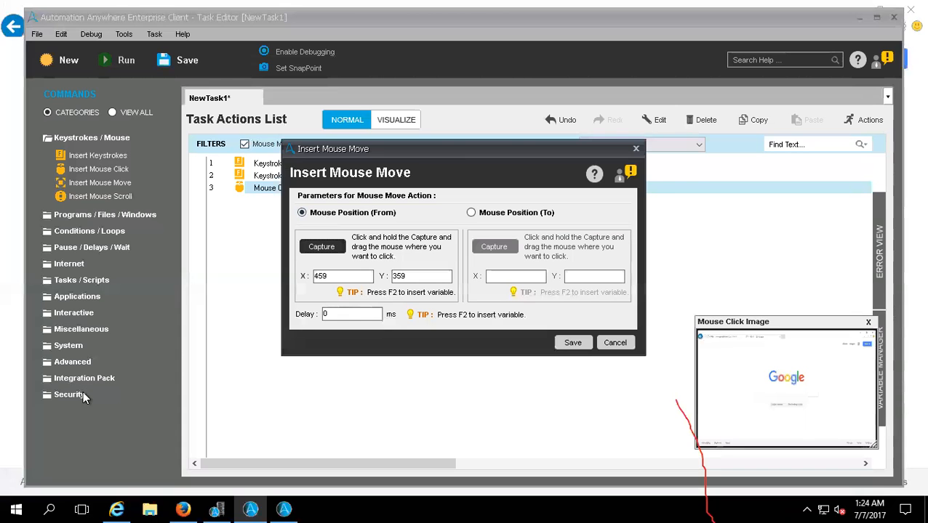
pyautogui.click(473, 213)
pyautogui.moveTo(494, 248); pyautogui.dragTo(493, 249)
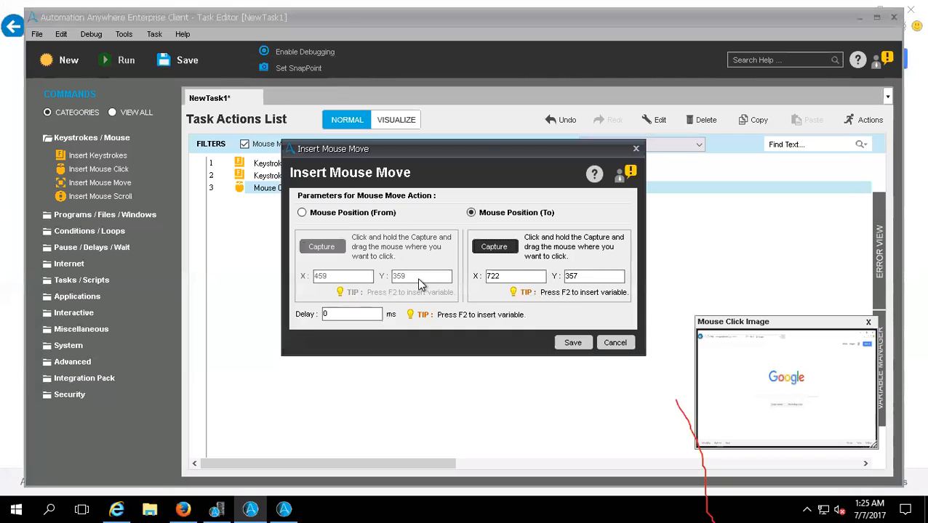
pyautogui.click(570, 343)
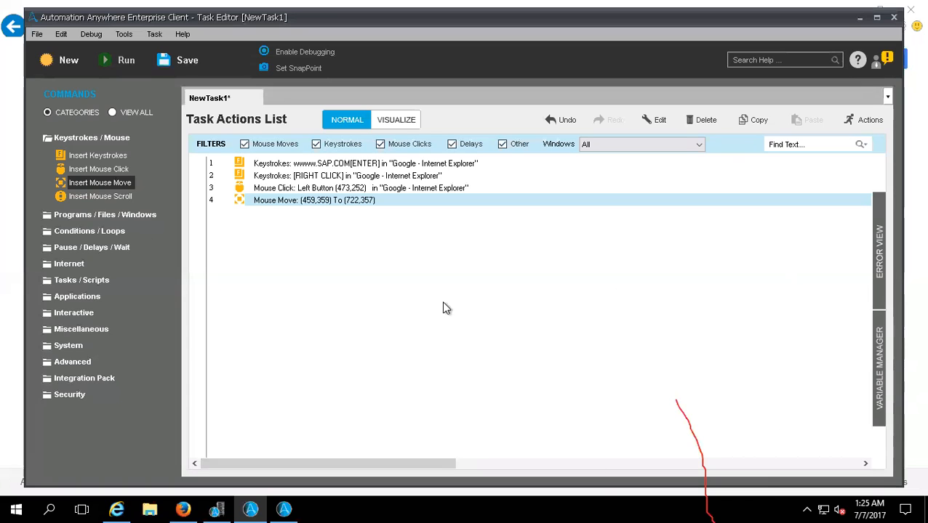
pyautogui.moveTo(62, 200); pyautogui.dragTo(278, 239)
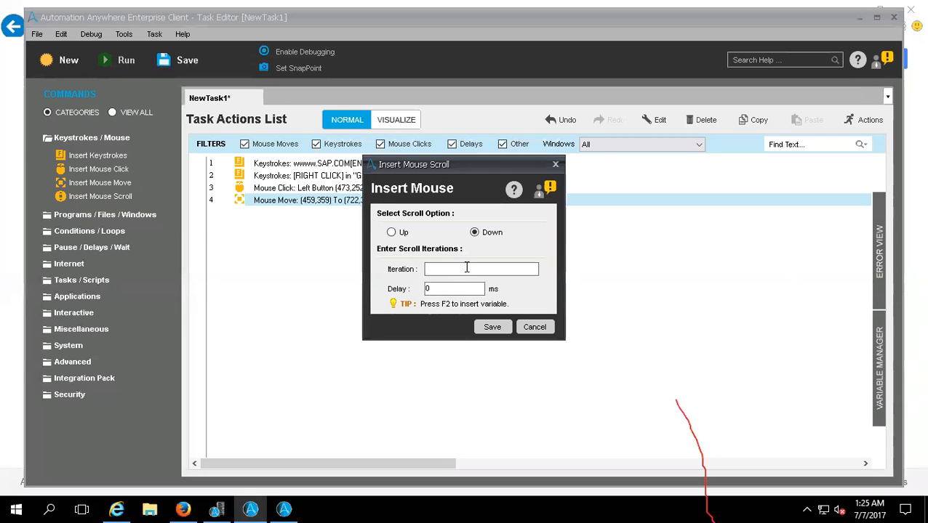
pyautogui.click(391, 236)
pyautogui.click(472, 235)
pyautogui.click(492, 327)
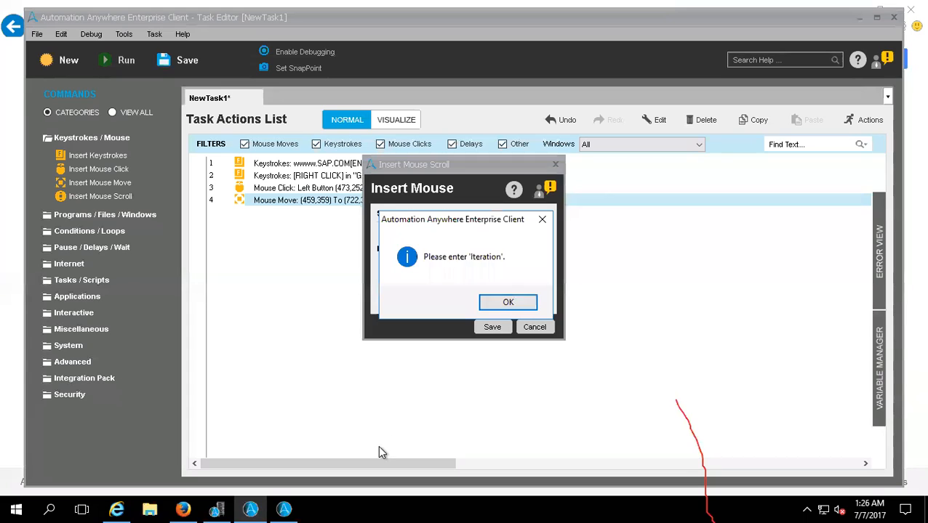
pyautogui.click(505, 304)
pyautogui.click(533, 326)
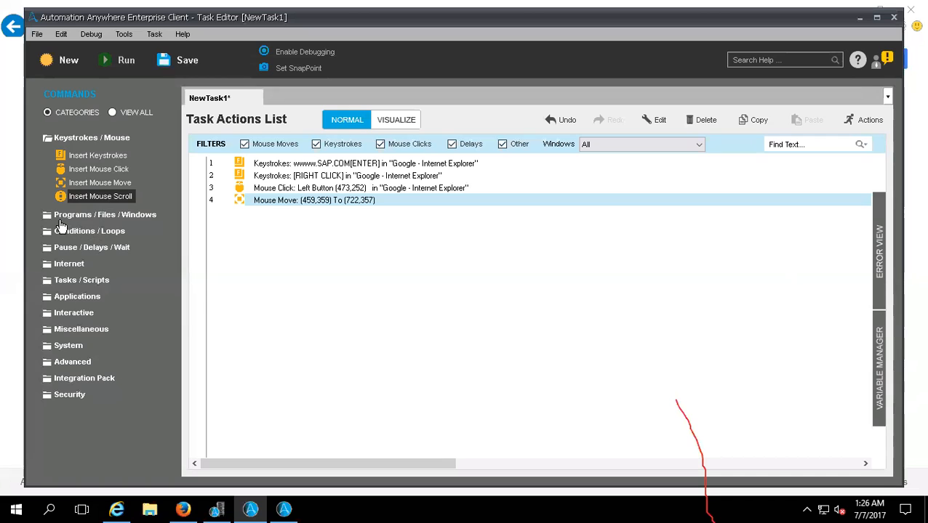
# - Expand the Programs / Files / Windows commands and look at the Open Program/File parameters without adding the action
pyautogui.click(48, 138)
pyautogui.click(53, 160)
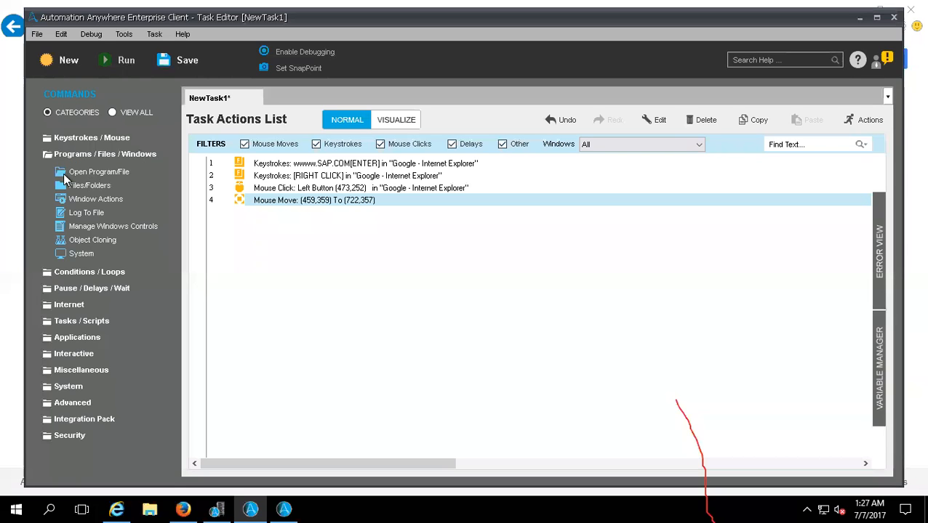
pyautogui.moveTo(64, 173); pyautogui.dragTo(328, 305)
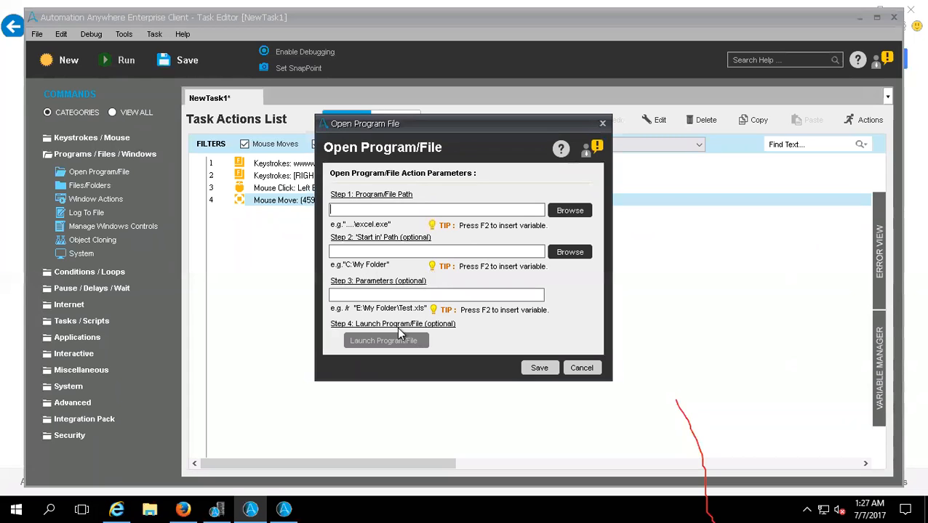
pyautogui.click(582, 368)
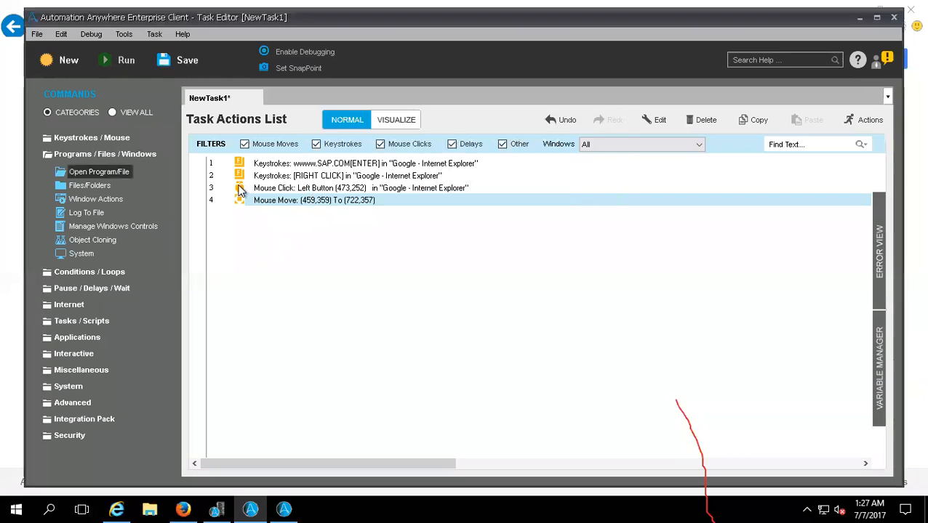
# - Filter mouse moves, keystrokes and mouse clicks out of the Task Actions List and switch all three back on
pyautogui.click(245, 144)
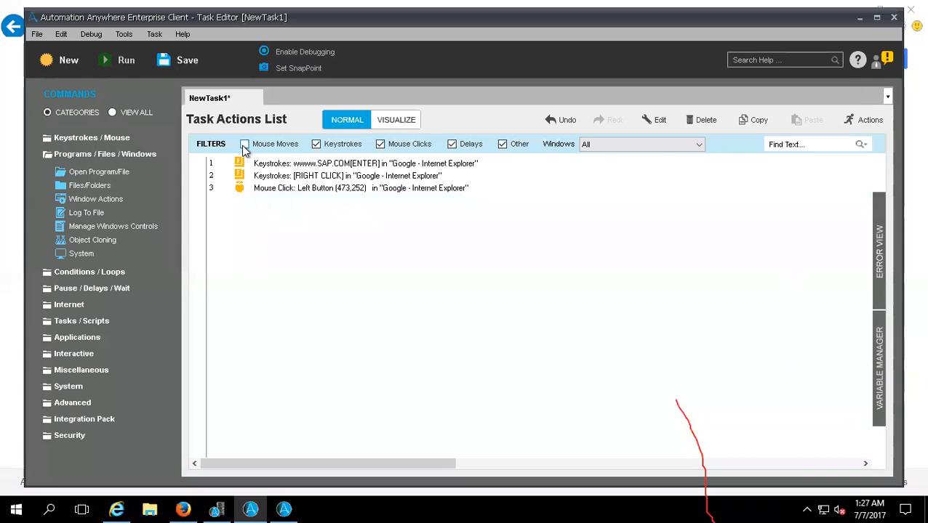
pyautogui.click(315, 144)
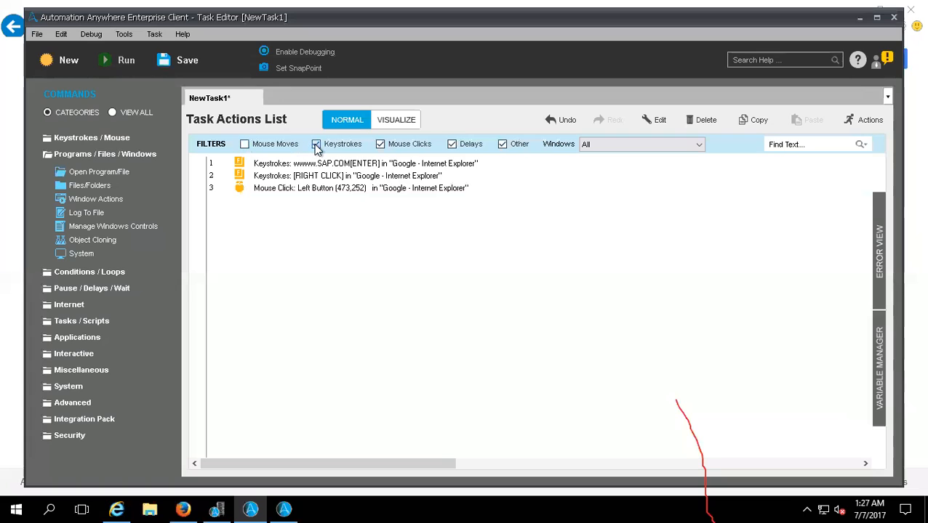
pyautogui.click(379, 144)
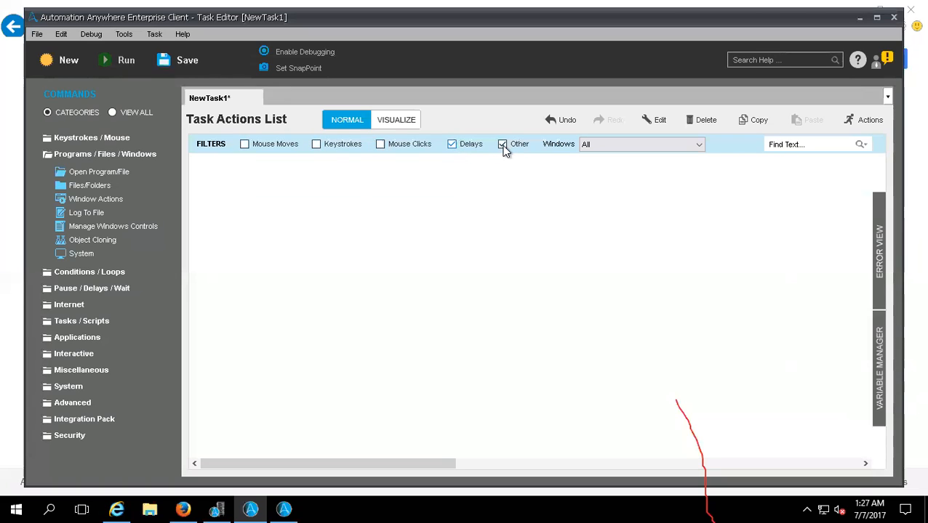
pyautogui.click(379, 144)
pyautogui.click(316, 144)
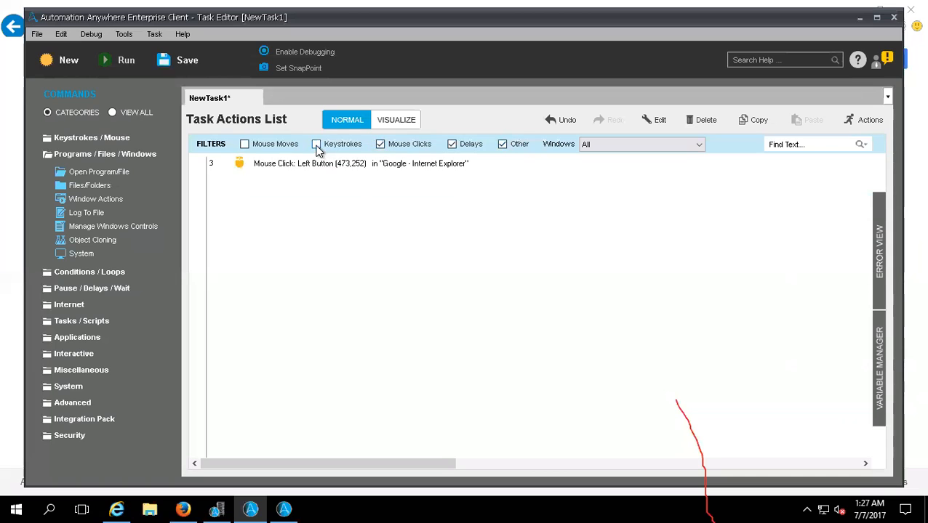
pyautogui.click(245, 144)
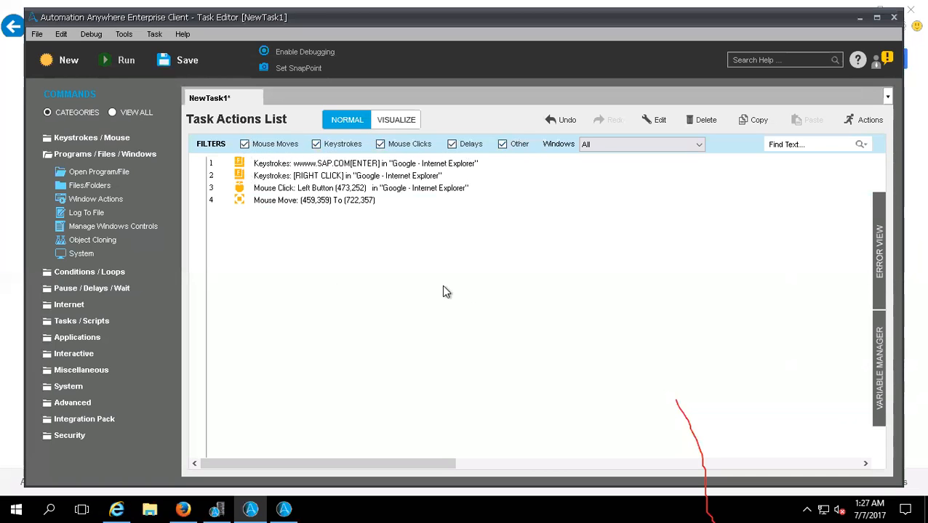
# - Delete all four keystroke and mouse actions from the Task Actions List
pyautogui.moveTo(477, 285); pyautogui.dragTo(166, 161)
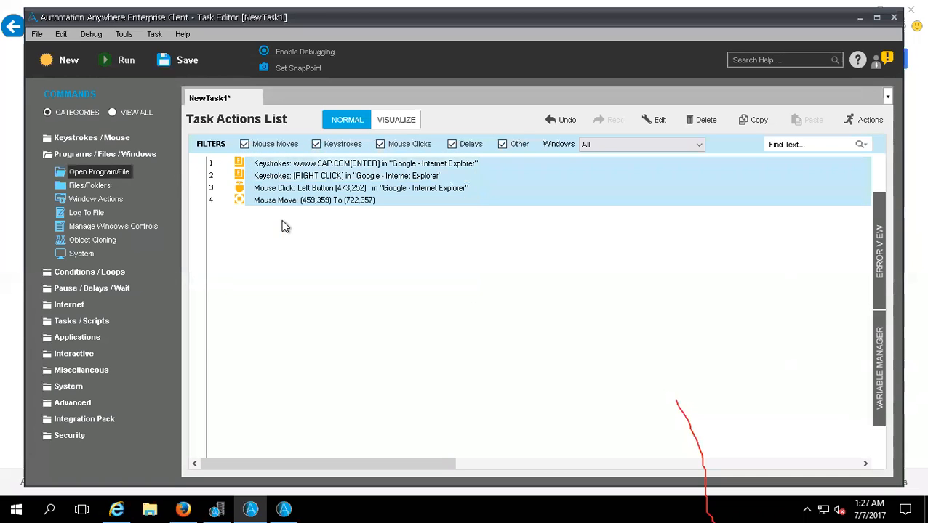
pyautogui.rightClick(340, 179)
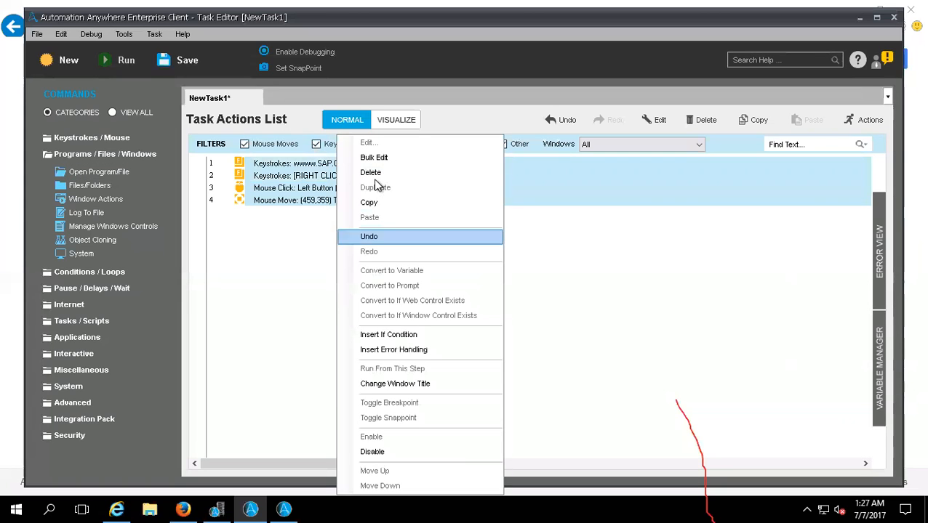
pyautogui.click(706, 122)
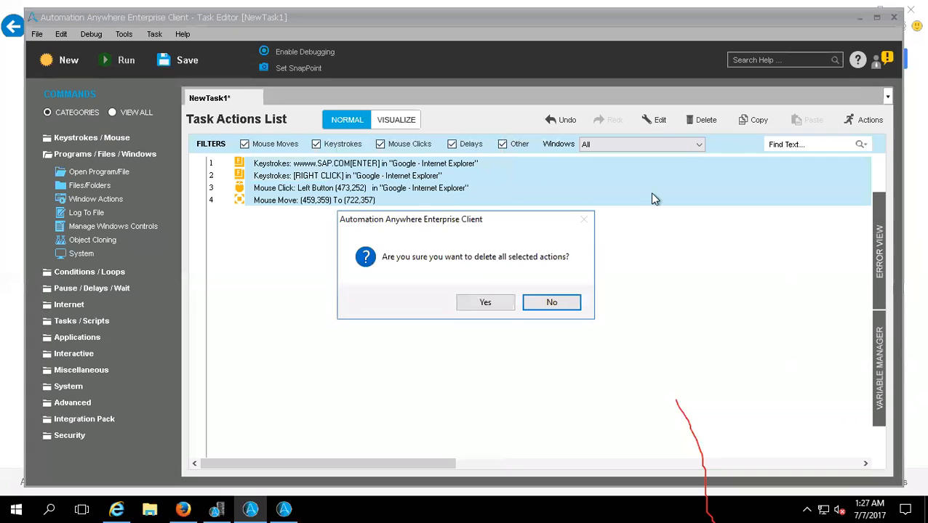
pyautogui.click(484, 302)
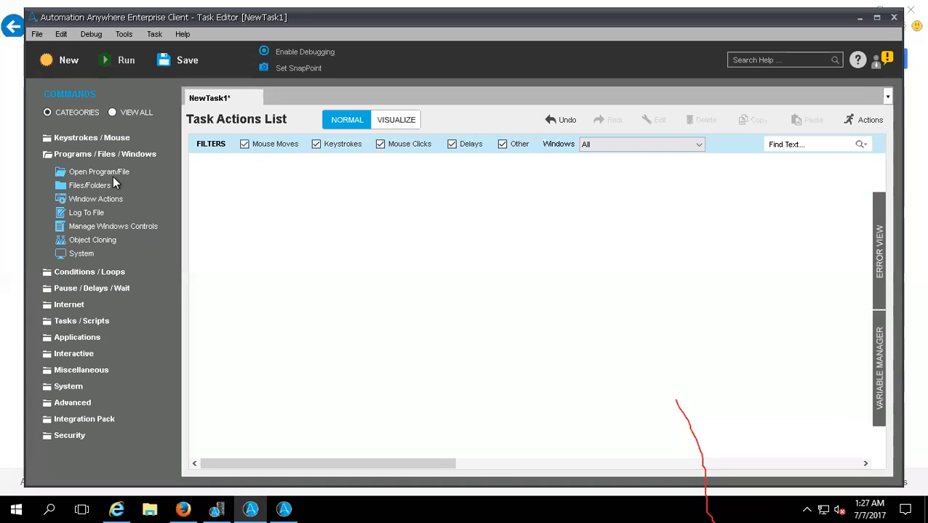
# - Add an Open Program/File command for C:\Program Files\EditPlus\editplus.exe and save it to the task
pyautogui.moveTo(65, 173); pyautogui.dragTo(231, 178)
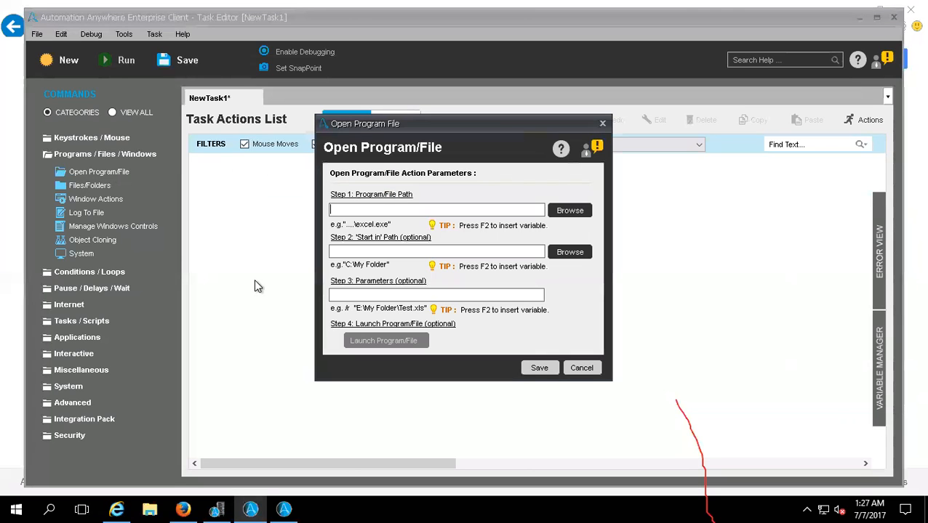
pyautogui.click(570, 211)
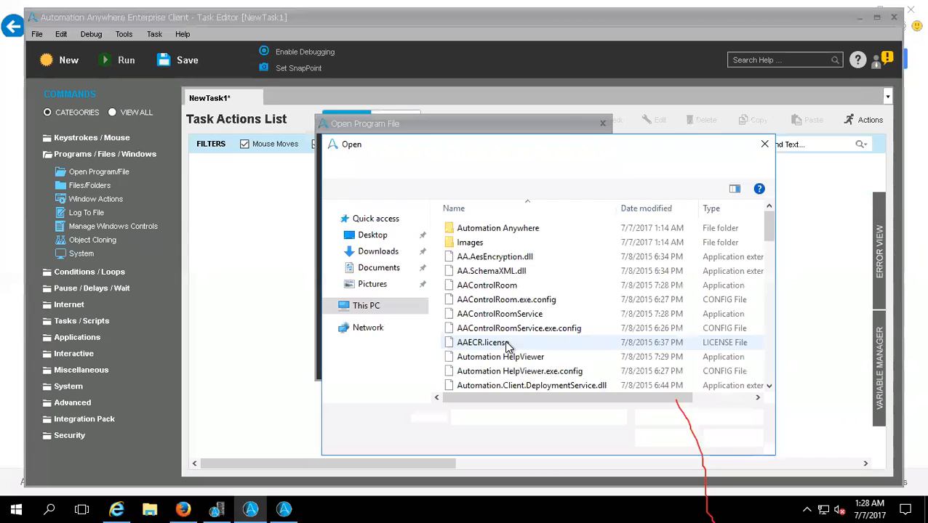
pyautogui.click(367, 309)
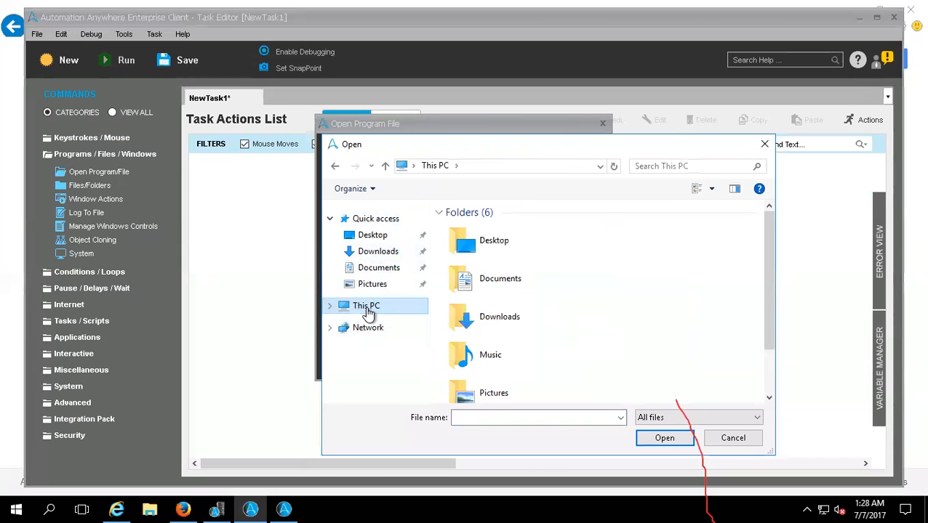
pyautogui.scroll(-3, 567, 378)
pyautogui.doubleClick(588, 390)
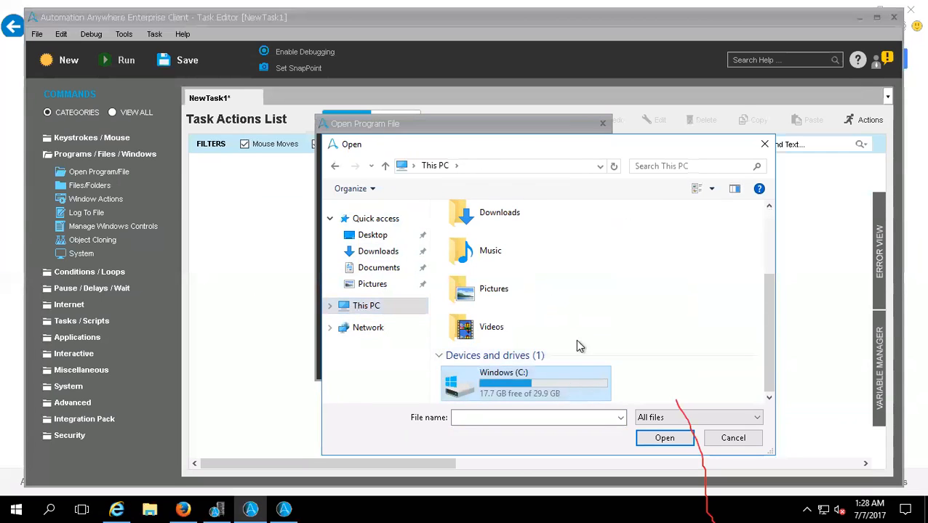
pyautogui.doubleClick(499, 260)
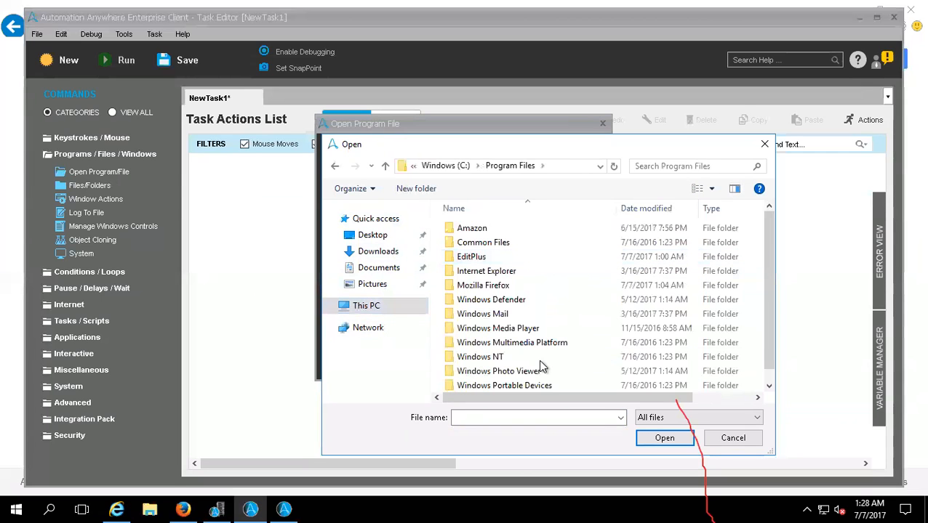
pyautogui.click(501, 286)
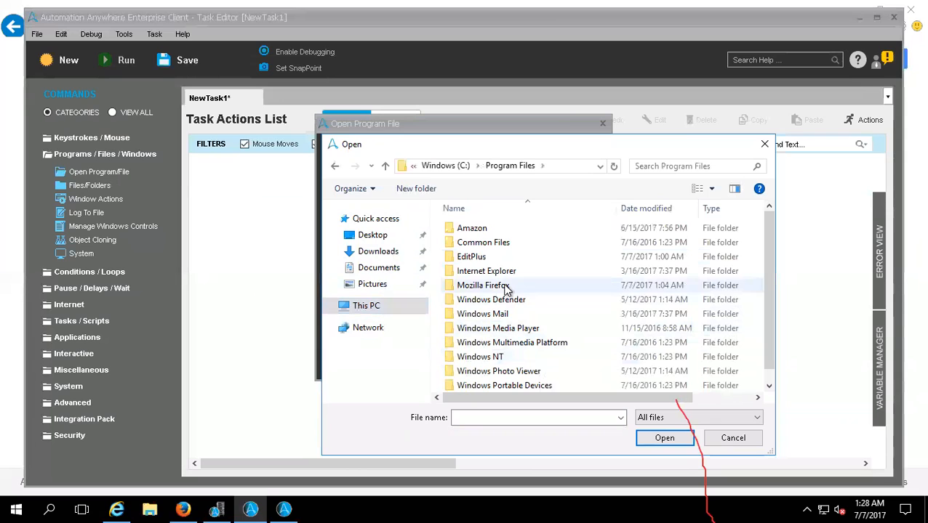
pyautogui.click(505, 272)
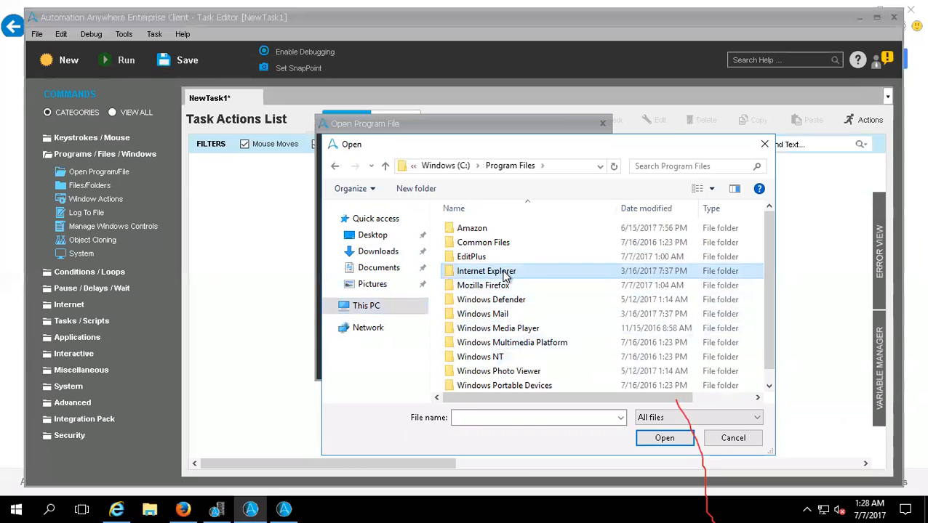
pyautogui.doubleClick(489, 256)
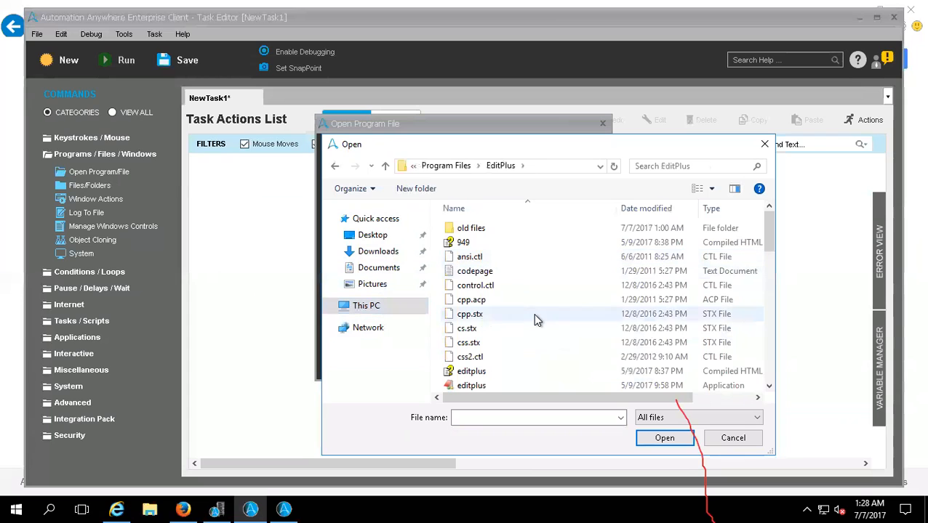
pyautogui.scroll(-3, 535, 320)
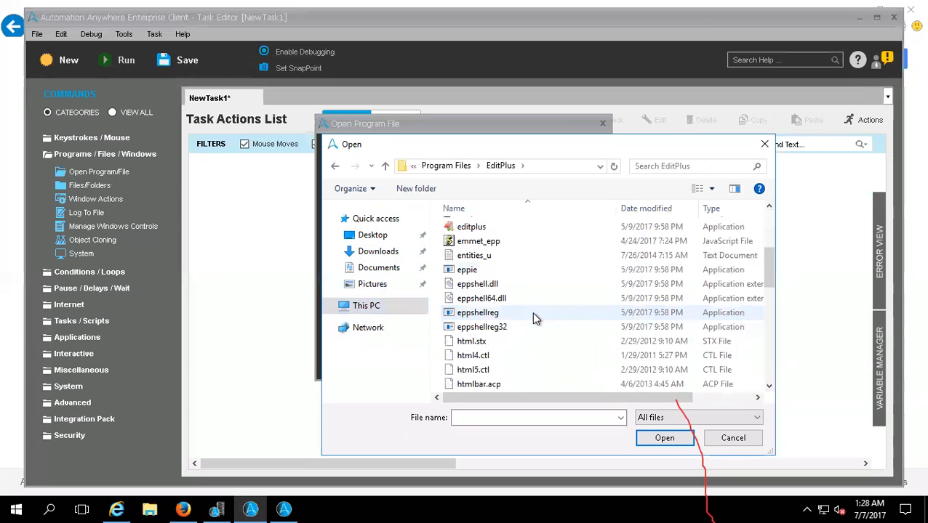
pyautogui.doubleClick(488, 229)
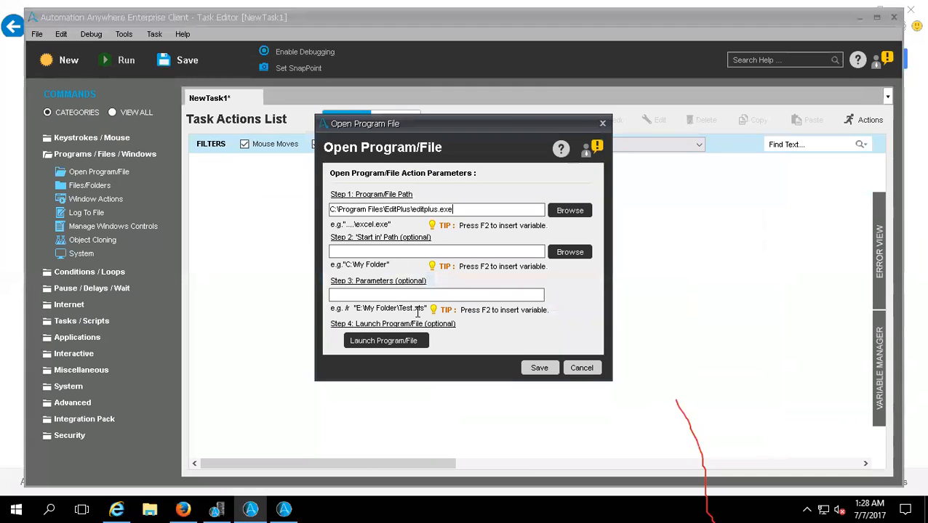
pyautogui.click(538, 367)
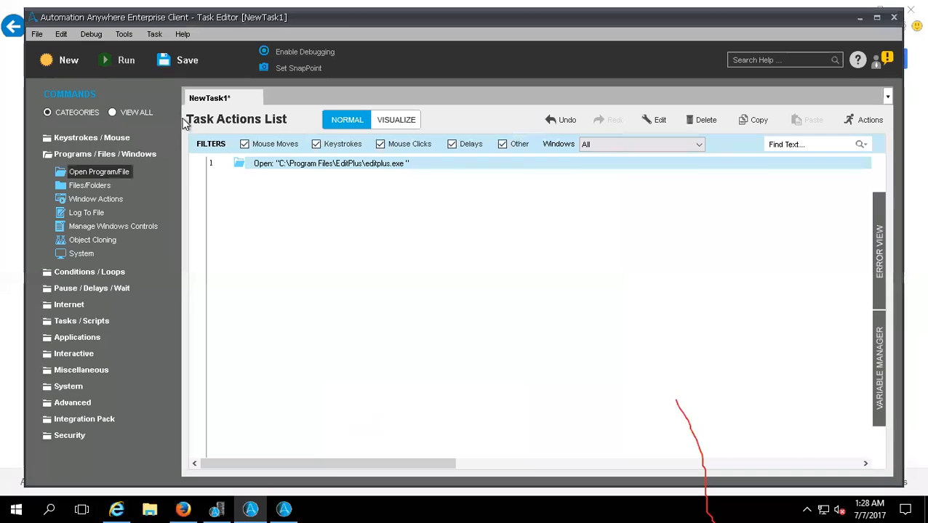
# - Save the task in My Tasks as EDIT_PLUS and run it
pyautogui.click(185, 63)
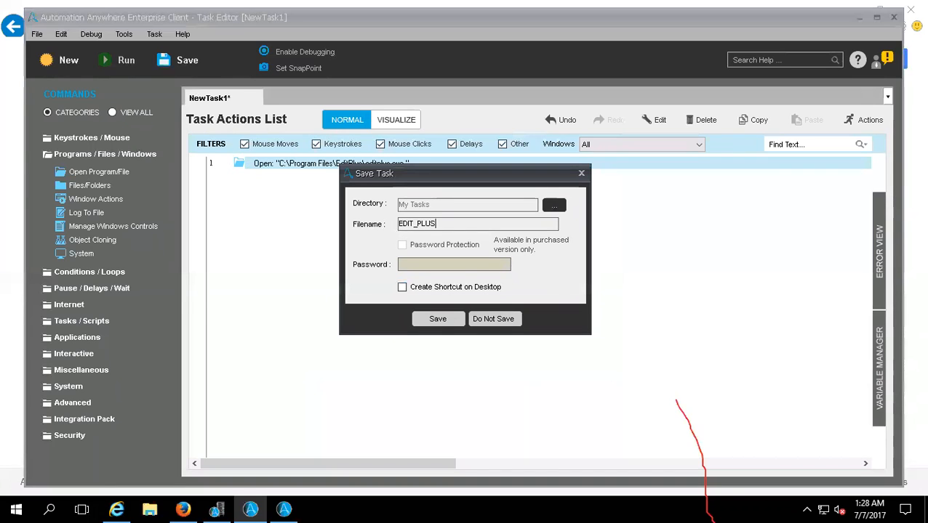
pyautogui.click(427, 313)
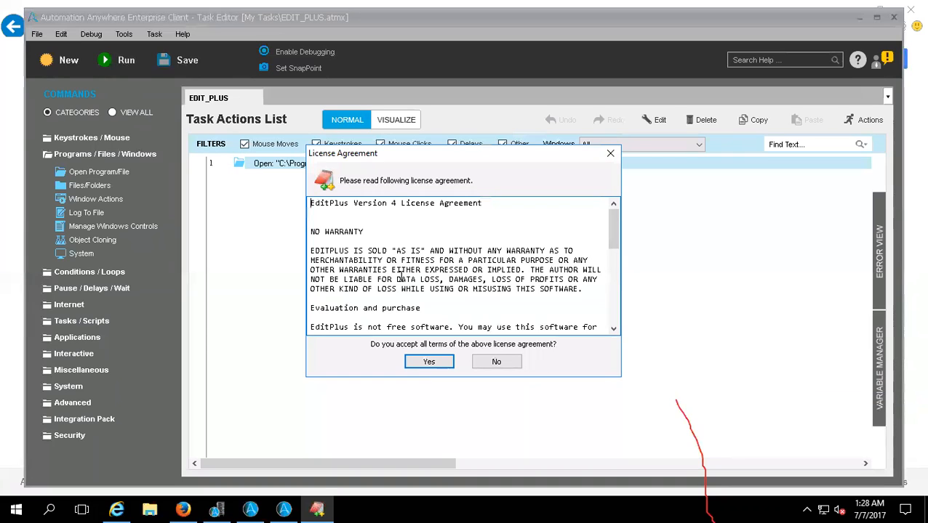
# - Complete EditPlus's first-run setup by accepting the license, allowing the syntax file overwrite and choosing the trial, and exit EditPlus
pyautogui.click(428, 361)
pyautogui.click(473, 287)
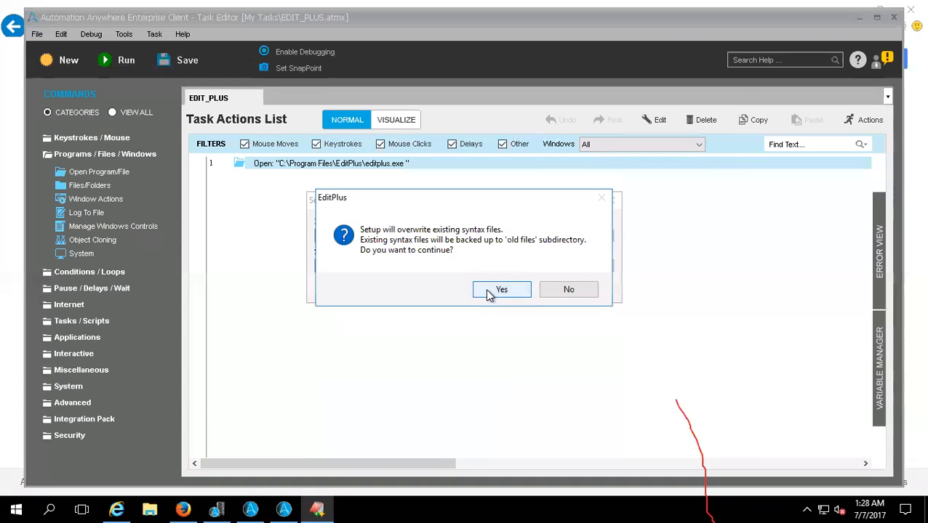
pyautogui.click(497, 292)
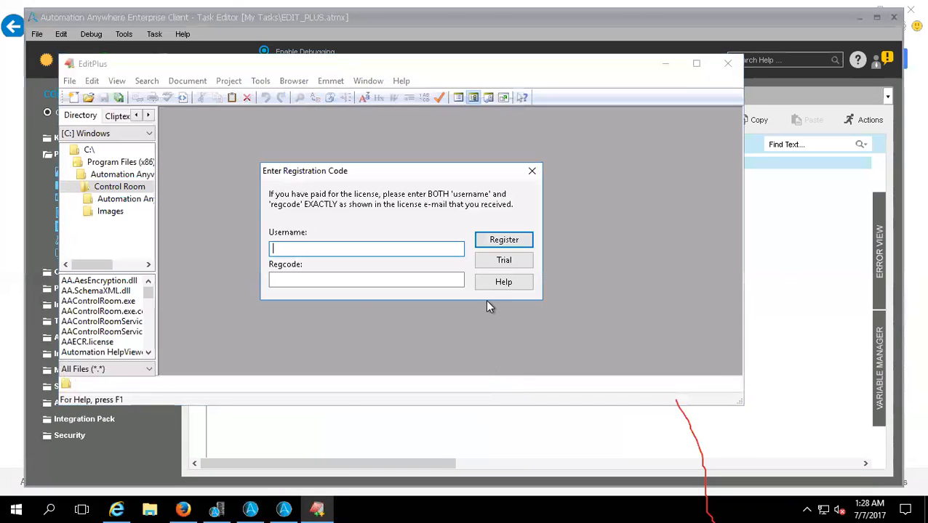
pyautogui.click(500, 261)
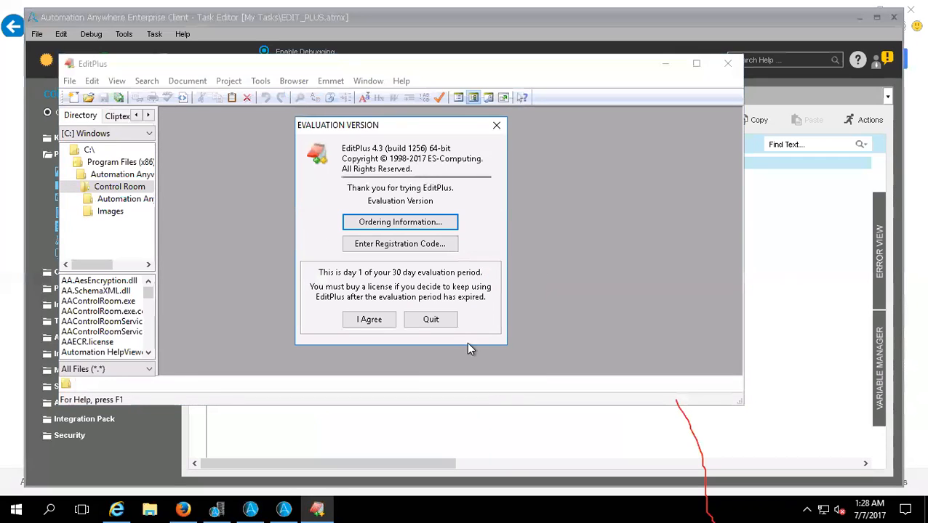
pyautogui.click(369, 319)
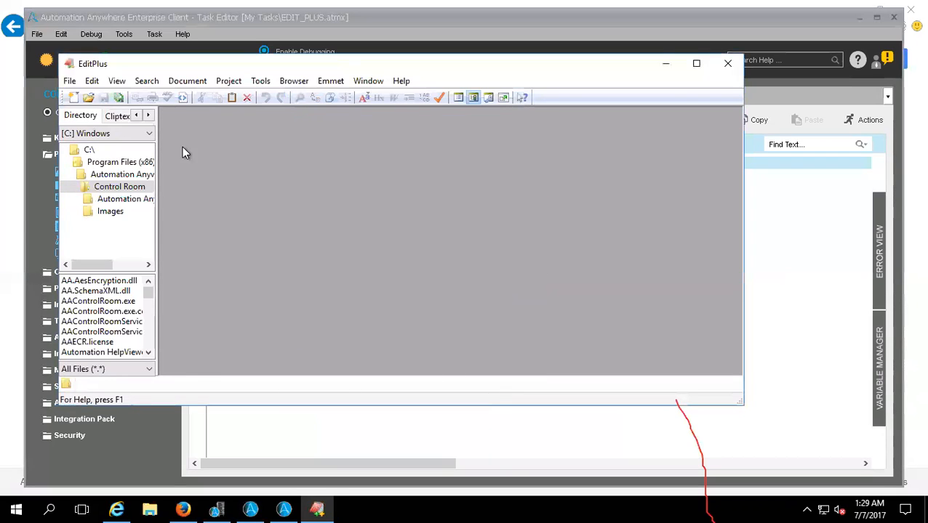
pyautogui.click(69, 81)
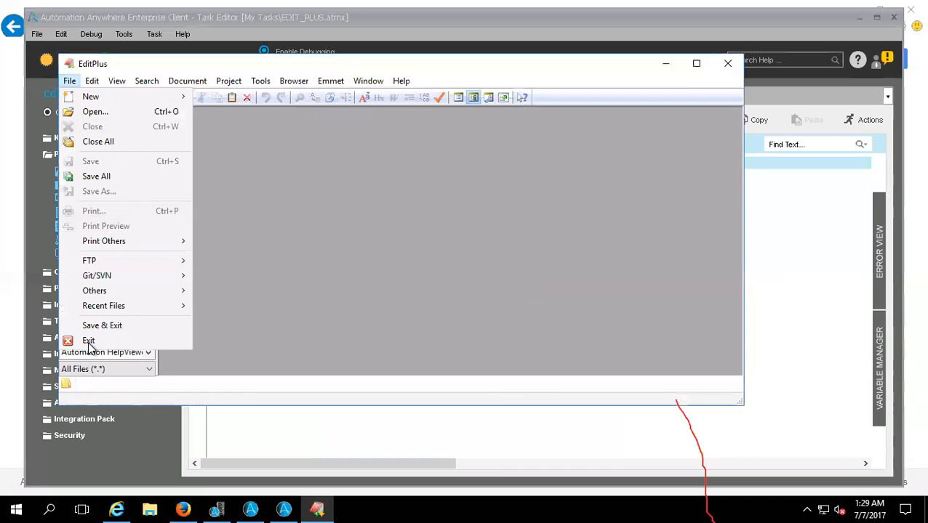
pyautogui.click(88, 341)
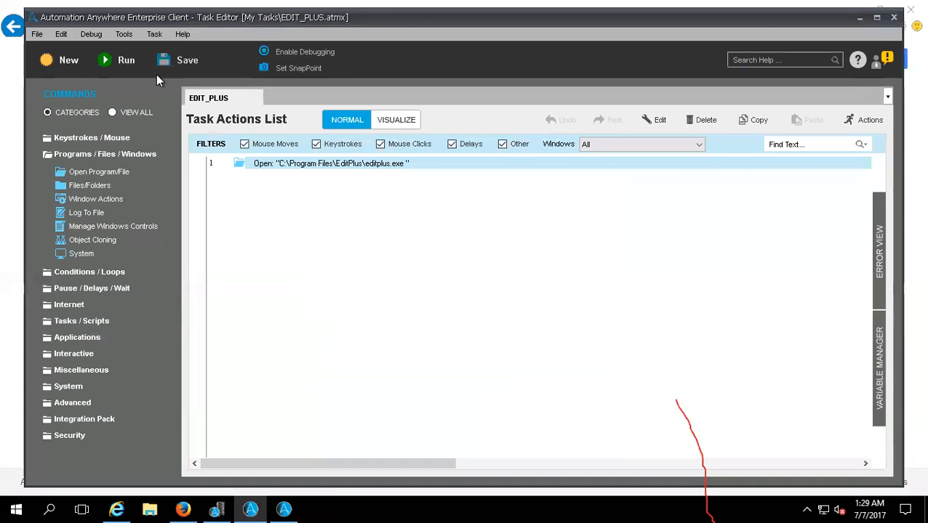
# - Run the EDIT_PLUS task again, agree to EditPlus's evaluation terms, and close EditPlus
pyautogui.click(127, 62)
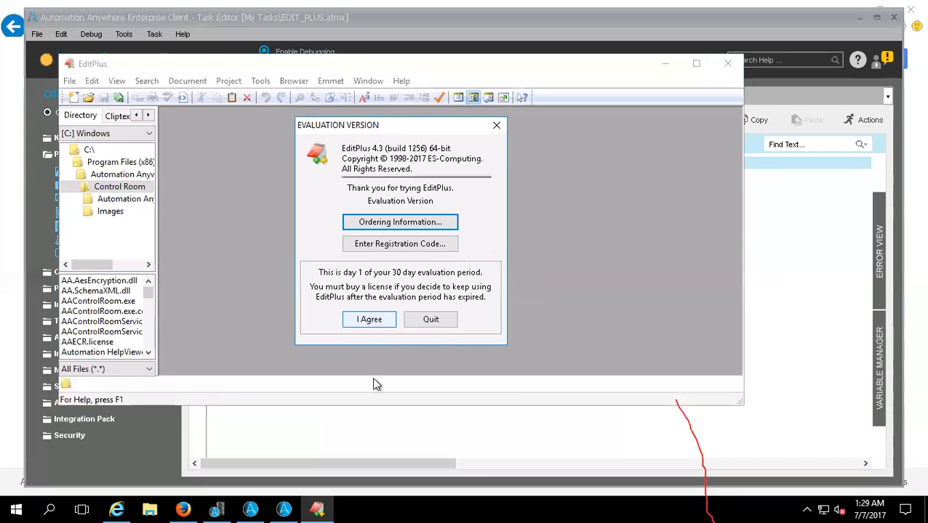
pyautogui.click(370, 320)
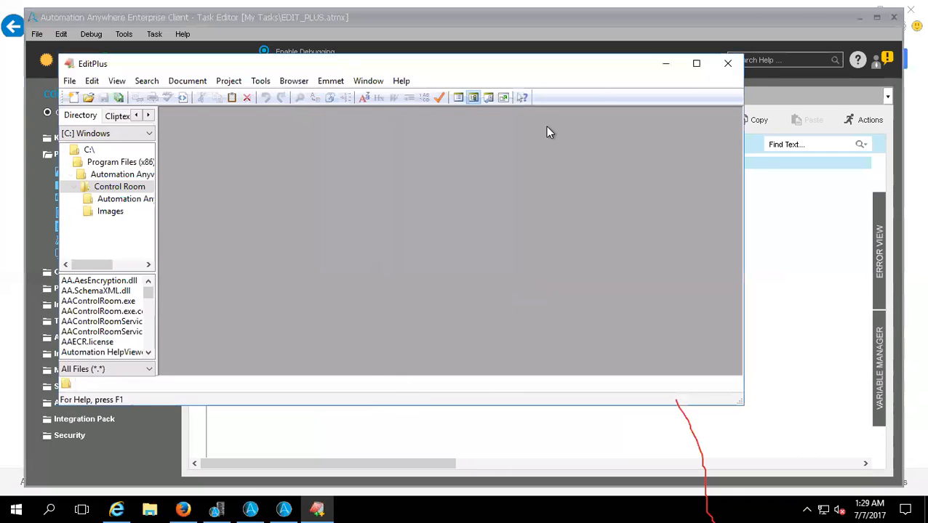
pyautogui.click(727, 63)
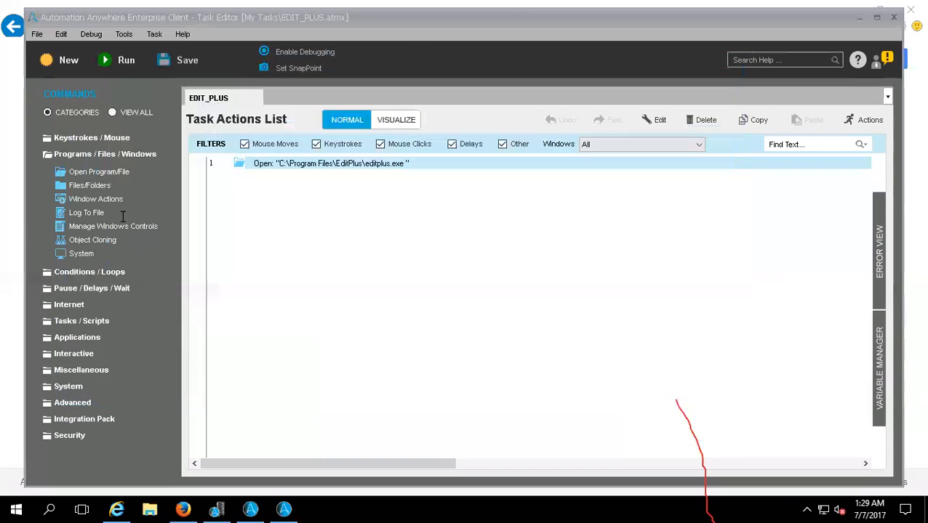
# - Start a Files/Folders command for the task, and show the desktop to locate the Login_credentials file
pyautogui.doubleClick(80, 173)
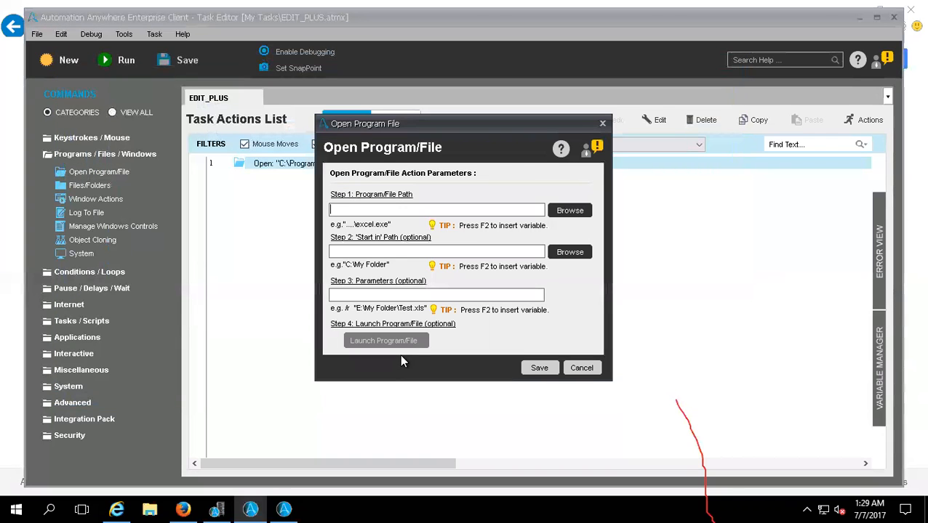
pyautogui.click(581, 369)
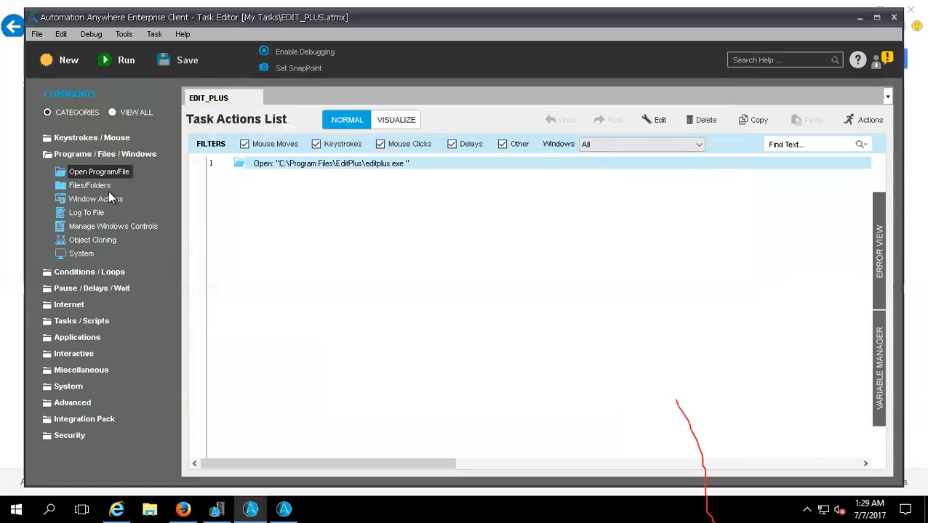
pyautogui.doubleClick(103, 187)
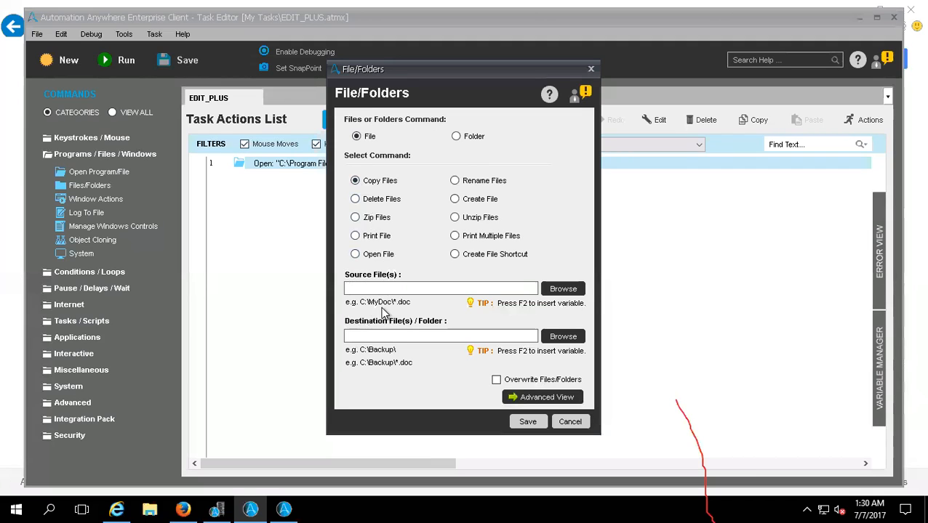
pyautogui.rightClick(356, 504)
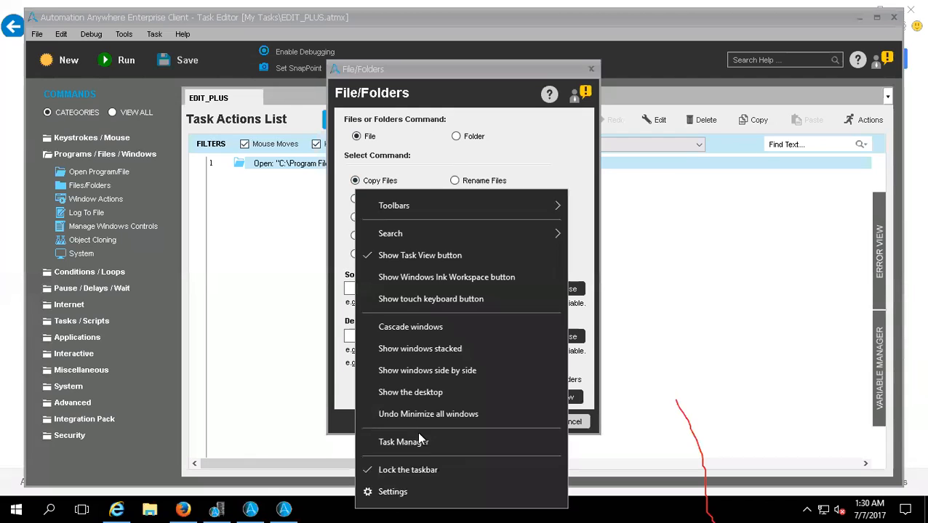
pyautogui.click(411, 392)
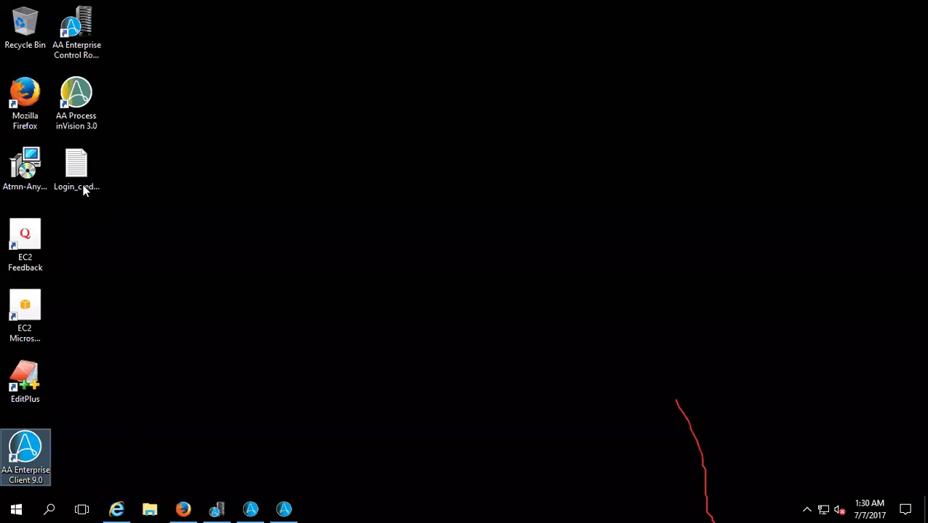
pyautogui.click(83, 178)
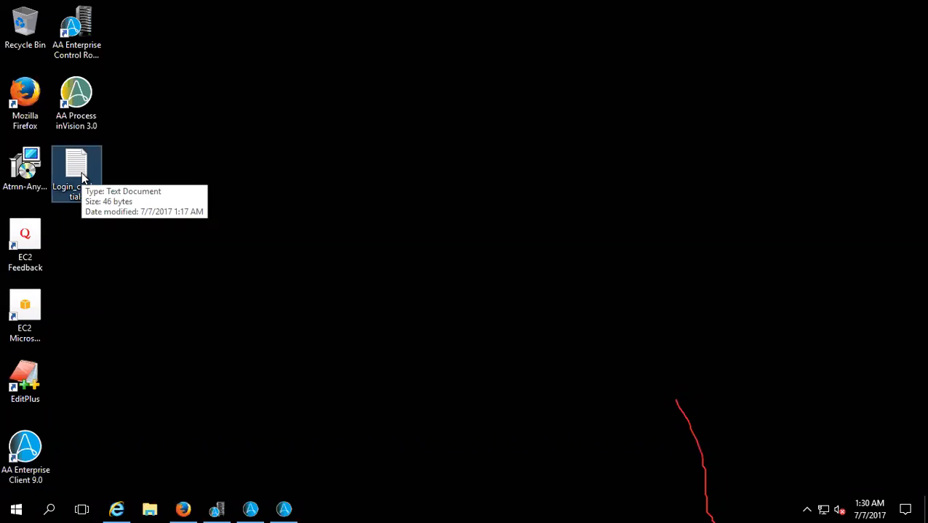
# - In File Explorer, create a folder named Credentials on the C: drive and open it
pyautogui.click(150, 508)
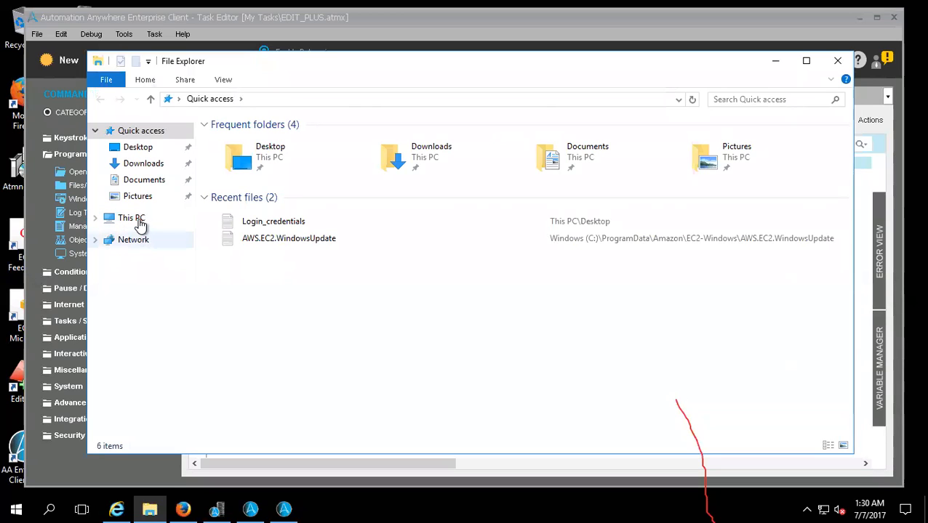
pyautogui.click(131, 217)
pyautogui.click(284, 245)
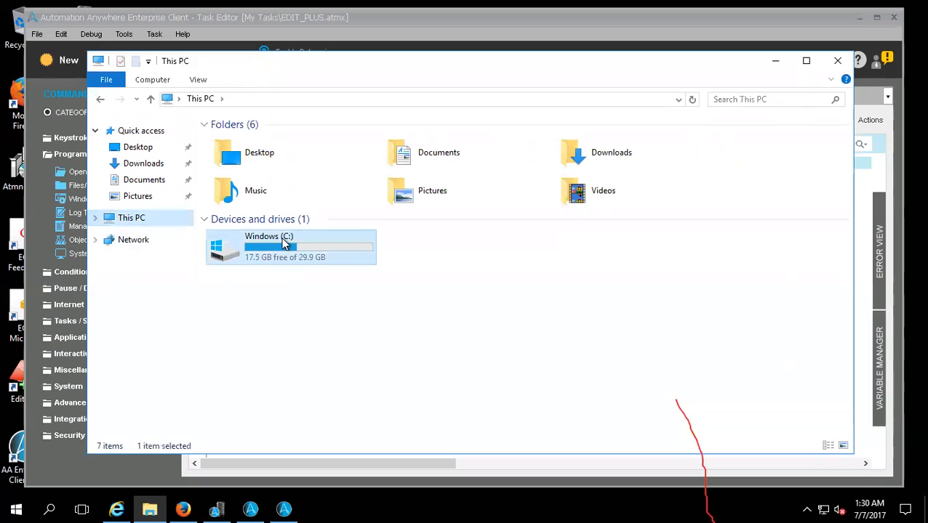
pyautogui.click(283, 240)
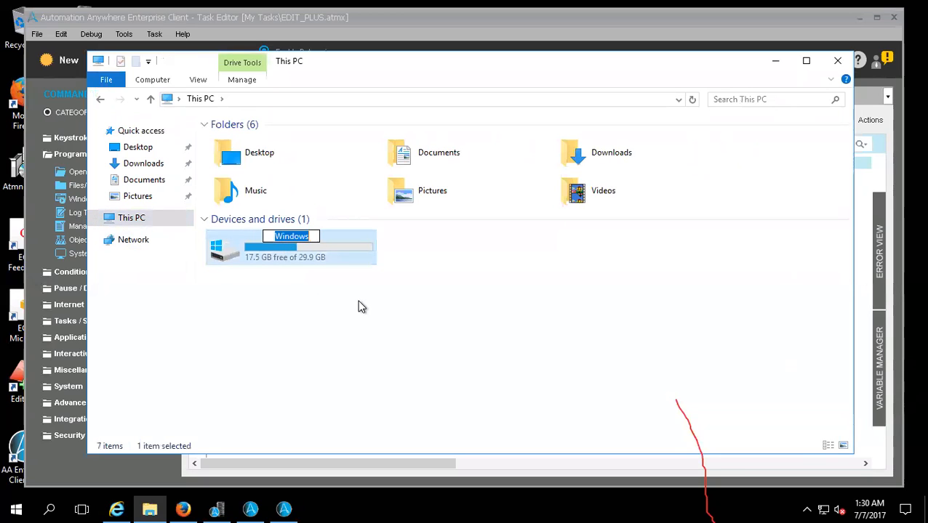
pyautogui.click(275, 253)
pyautogui.doubleClick(275, 256)
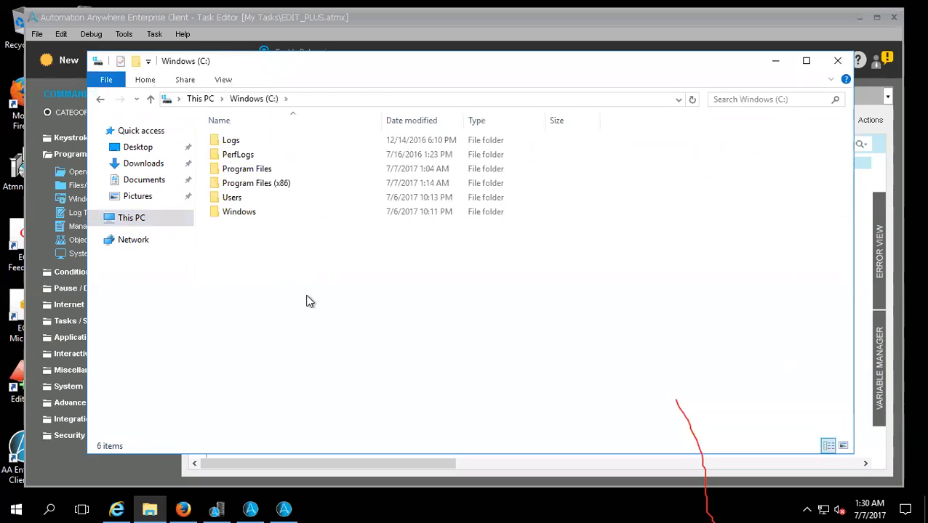
pyautogui.rightClick(302, 291)
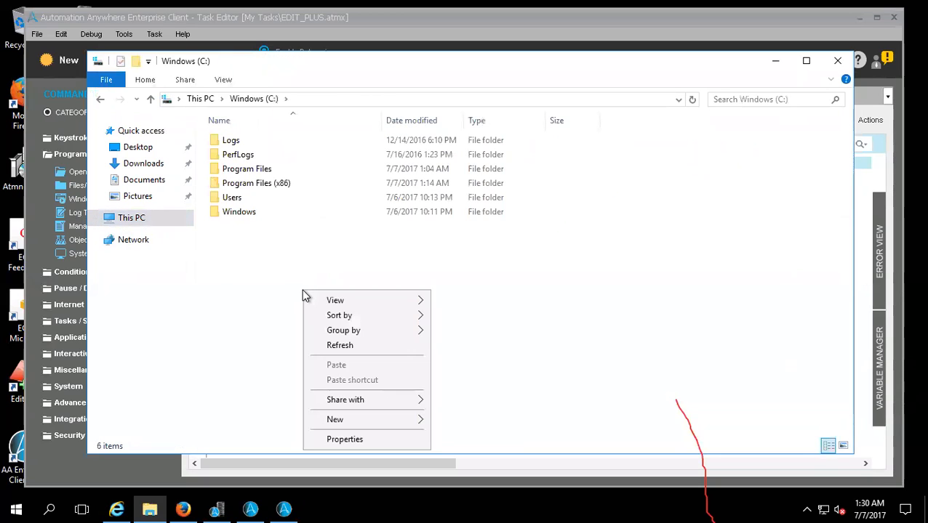
pyautogui.click(365, 420)
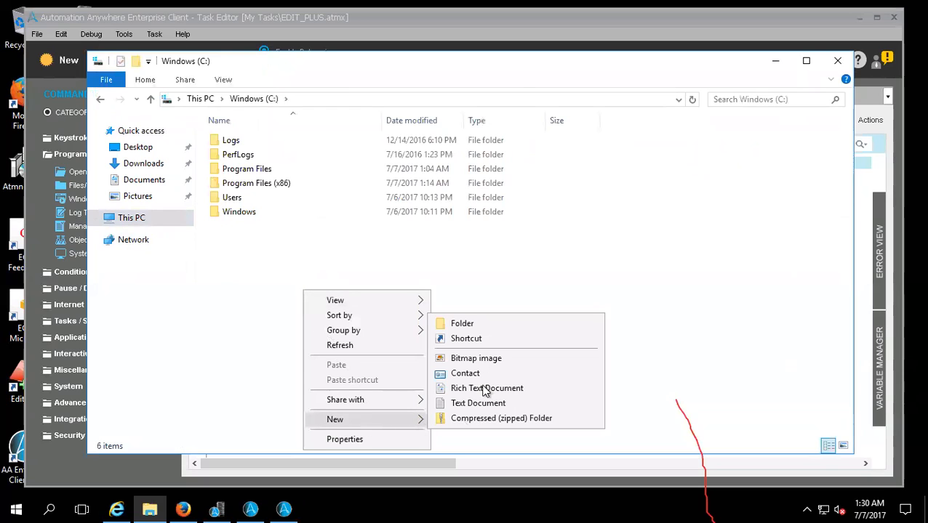
pyautogui.click(465, 324)
pyautogui.write('Credentials')
pyautogui.press('Return')
pyautogui.press('Return')
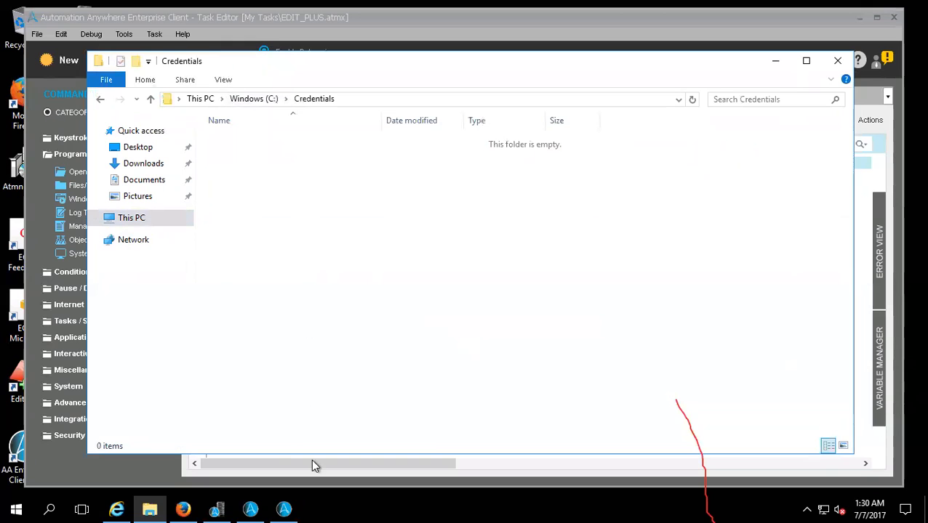
# - Return to the Task Editor's pending Copy Files command and set its source to Login_credentials.txt on the Desktop
pyautogui.click(284, 509)
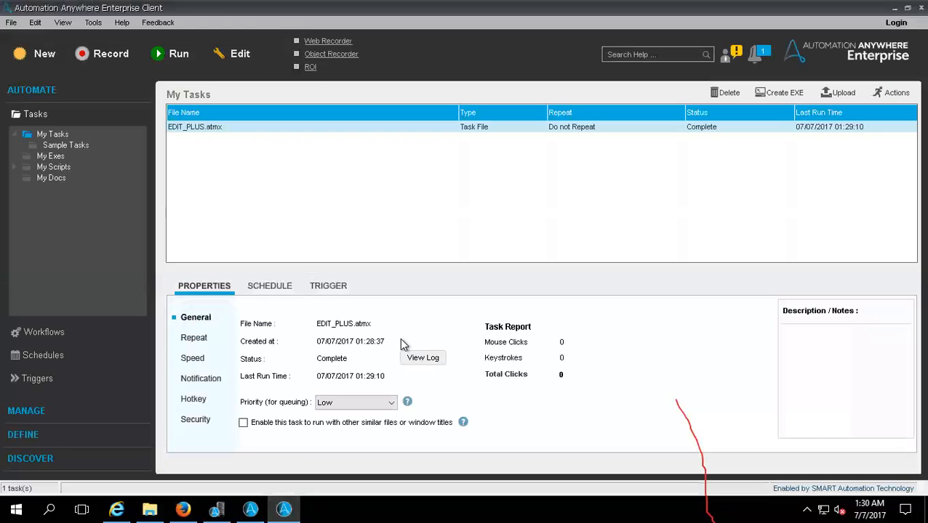
pyautogui.click(250, 509)
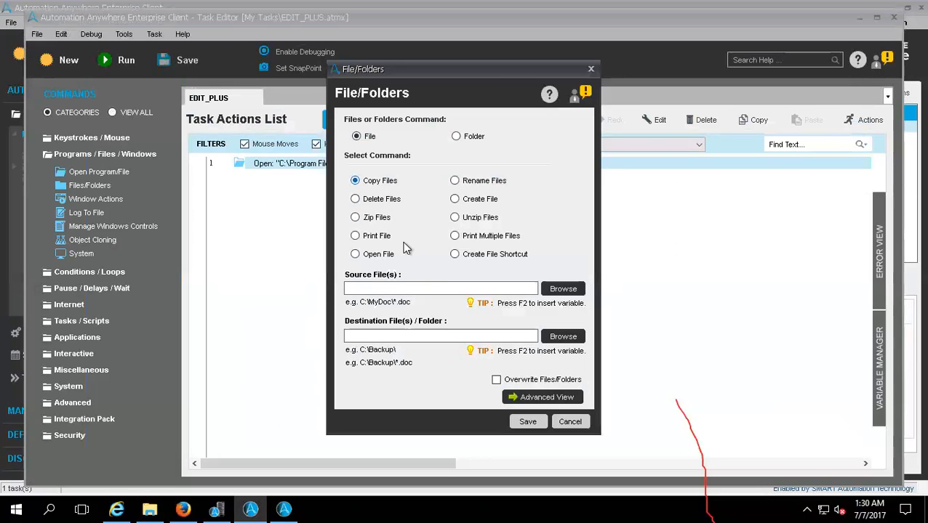
pyautogui.click(552, 288)
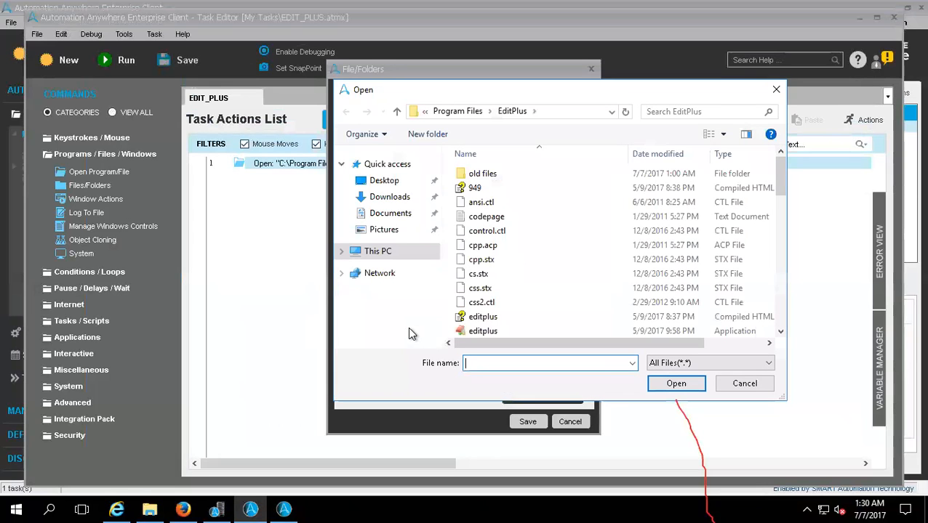
pyautogui.click(378, 183)
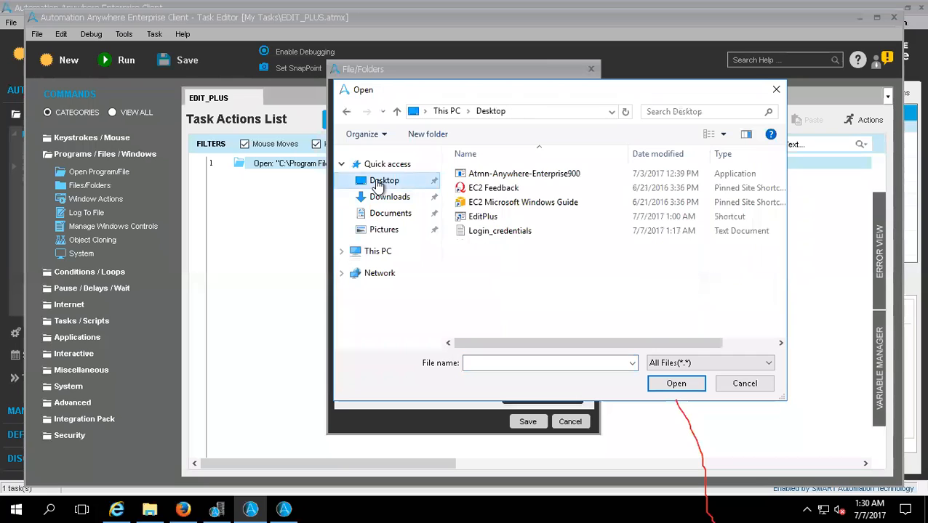
pyautogui.doubleClick(484, 231)
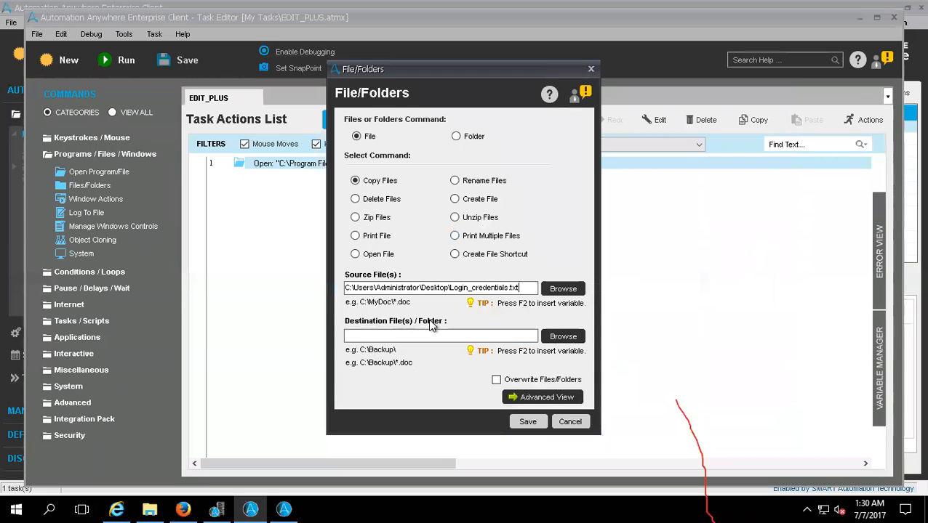
# - Set the copy destination to C:\Credentials and save the Copy Files command to the task
pyautogui.click(562, 337)
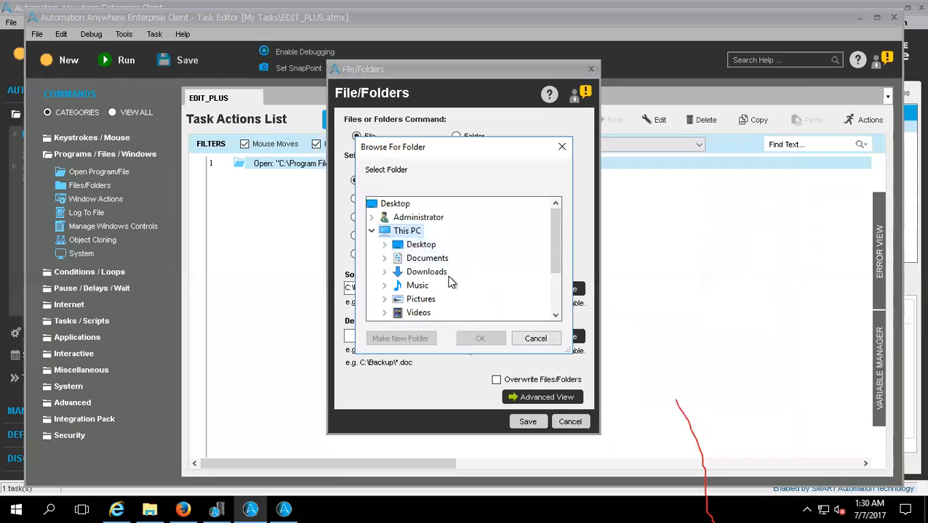
pyautogui.scroll(-2, 555, 305)
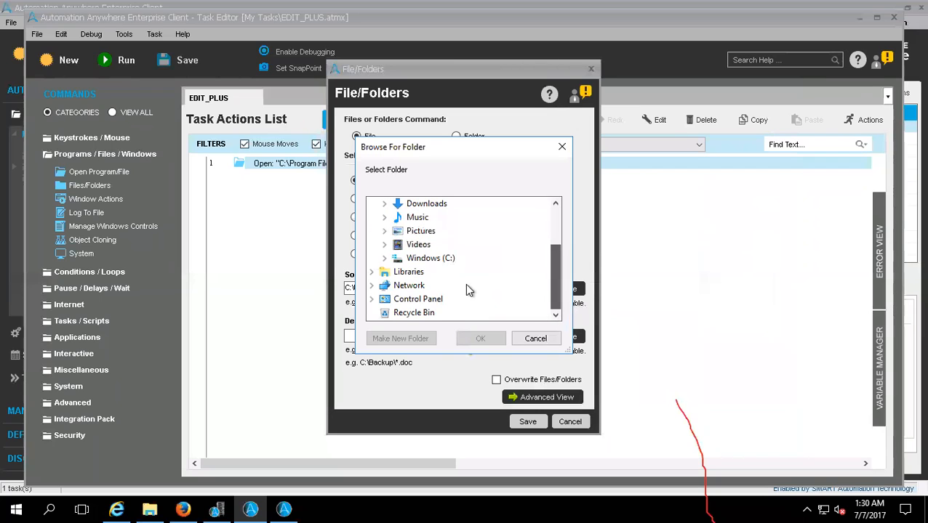
pyautogui.click(442, 259)
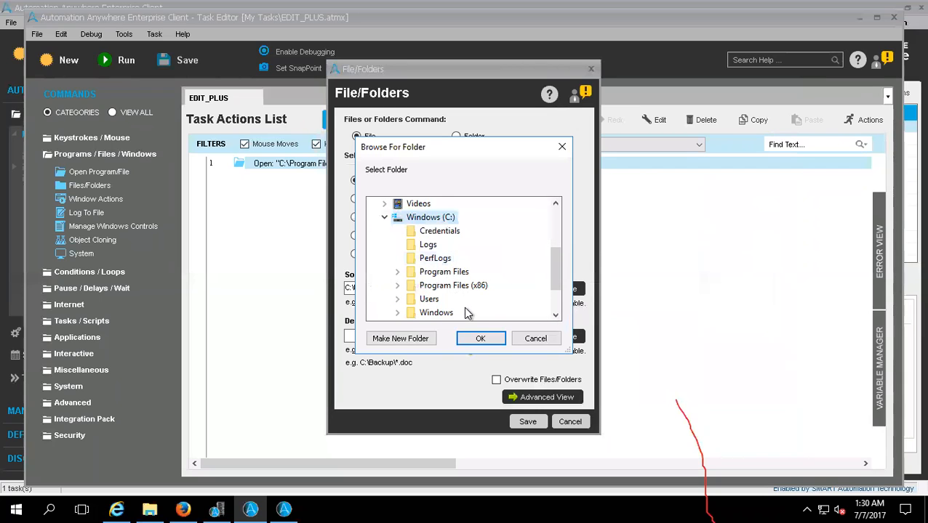
pyautogui.click(440, 233)
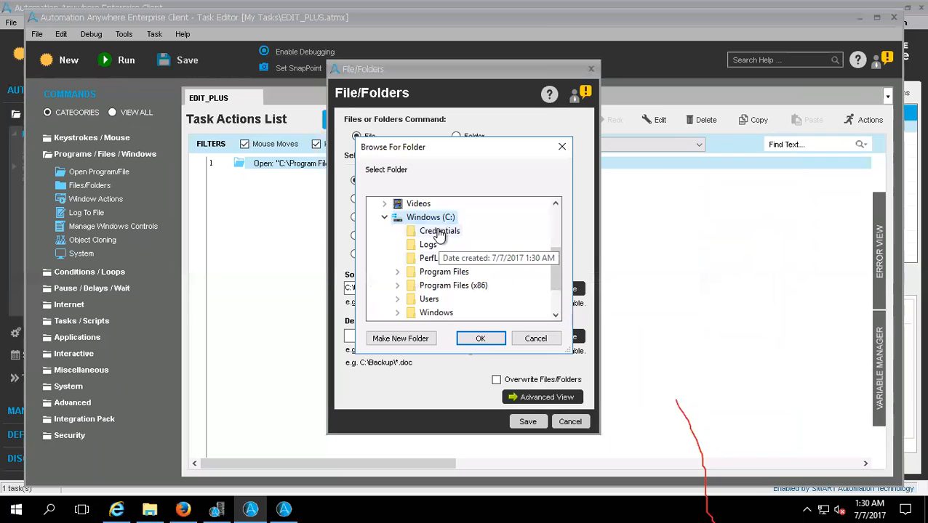
pyautogui.click(480, 338)
pyautogui.click(528, 421)
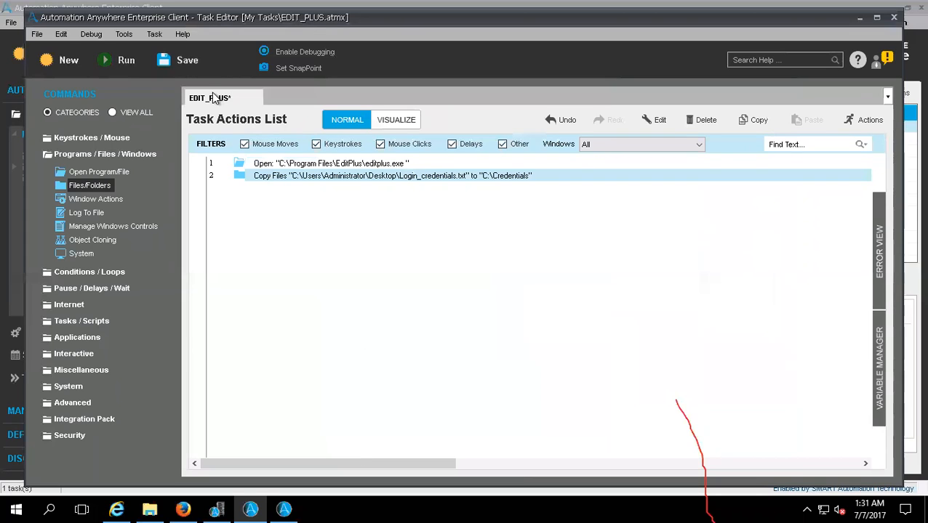
# - Save and run the EDIT_PLUS task, and check the C:\Credentials folder in File Explorer for the copied file
pyautogui.click(189, 64)
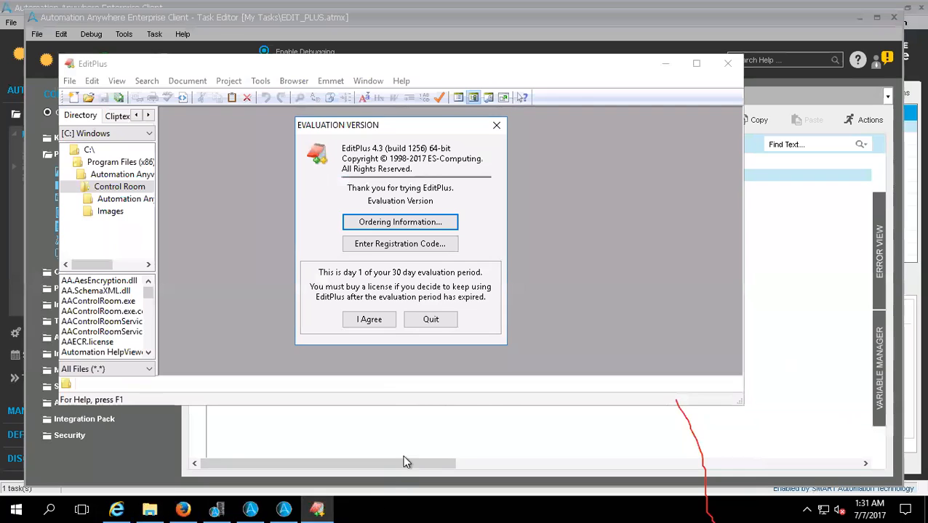
pyautogui.rightClick(376, 505)
pyautogui.click(413, 426)
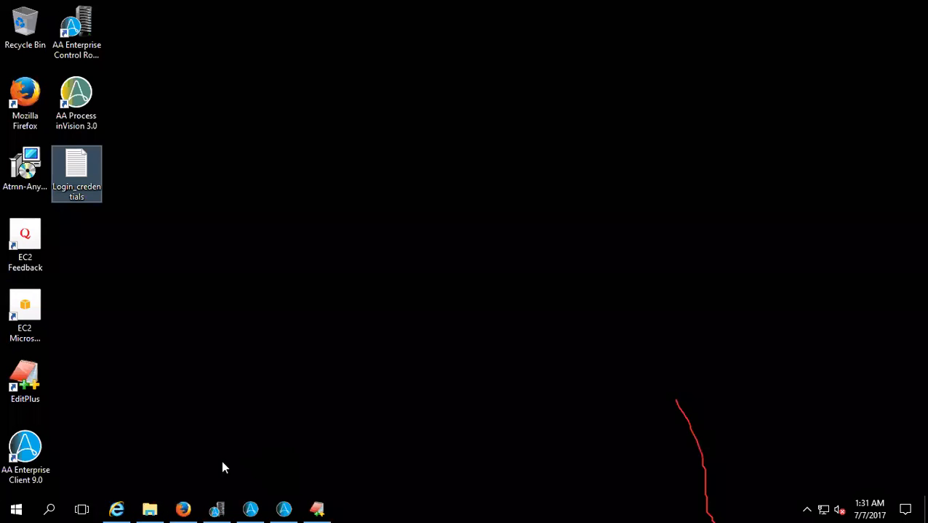
pyautogui.click(150, 509)
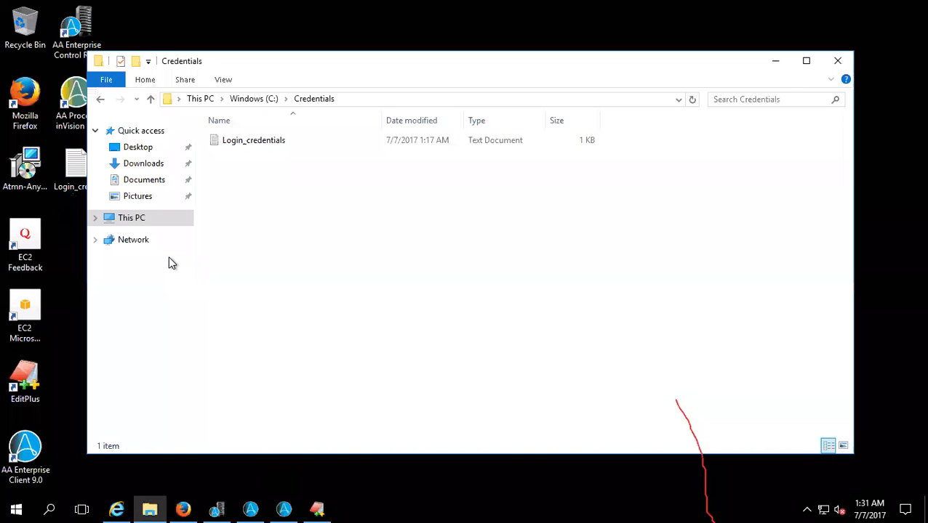
pyautogui.click(143, 221)
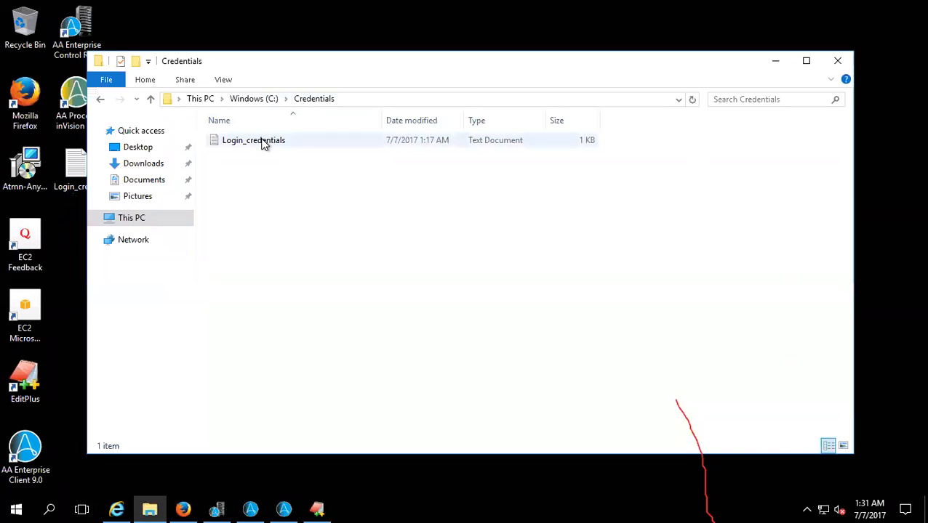
# - Back in the Task Editor, add an Open File command for C:\Users\Administrator\Desktop\Login_credentials.txt to the task
pyautogui.click(283, 508)
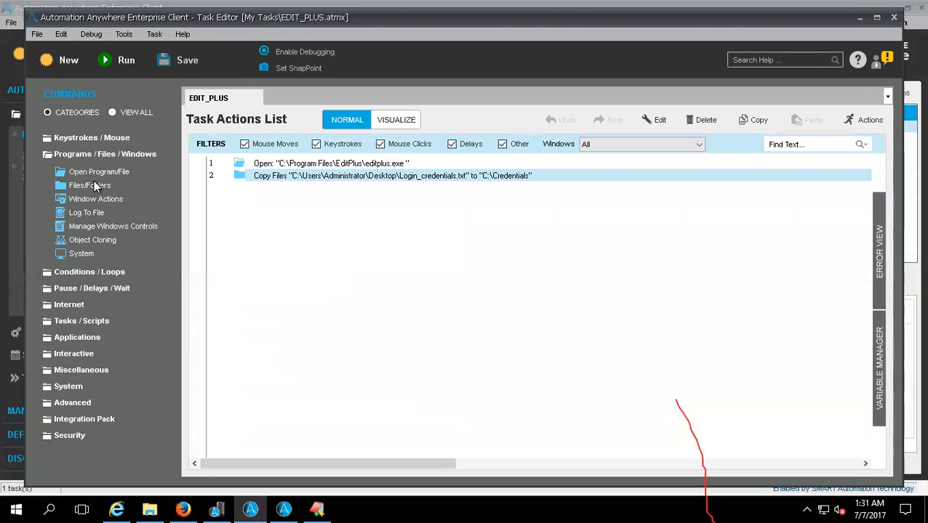
pyautogui.moveTo(75, 190); pyautogui.dragTo(362, 441)
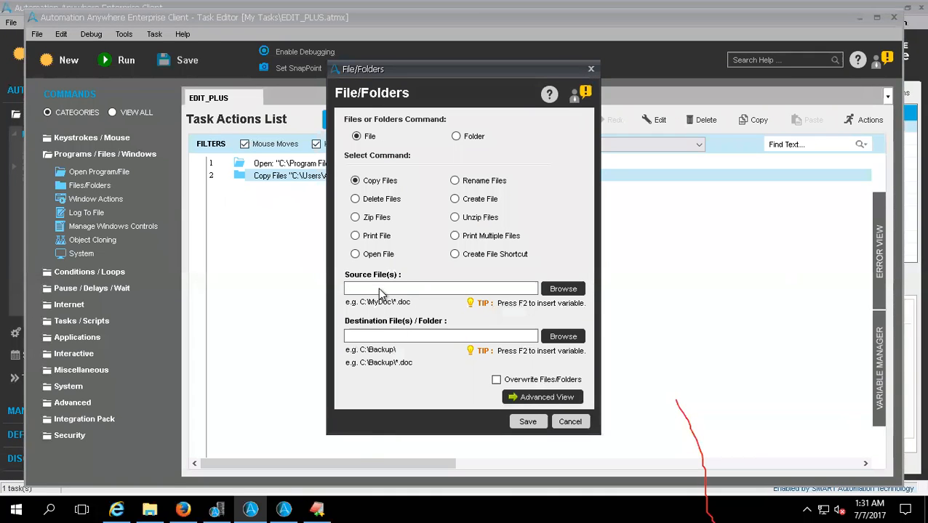
pyautogui.click(355, 255)
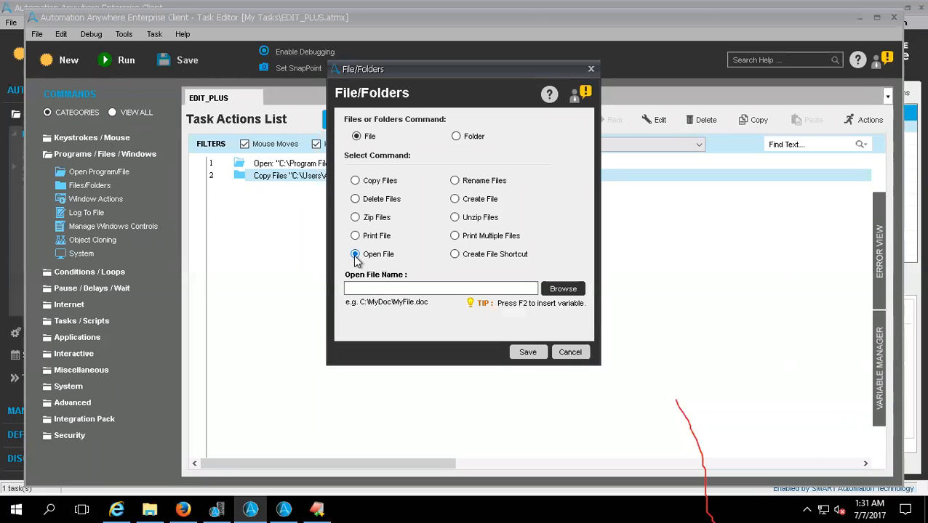
pyautogui.click(554, 289)
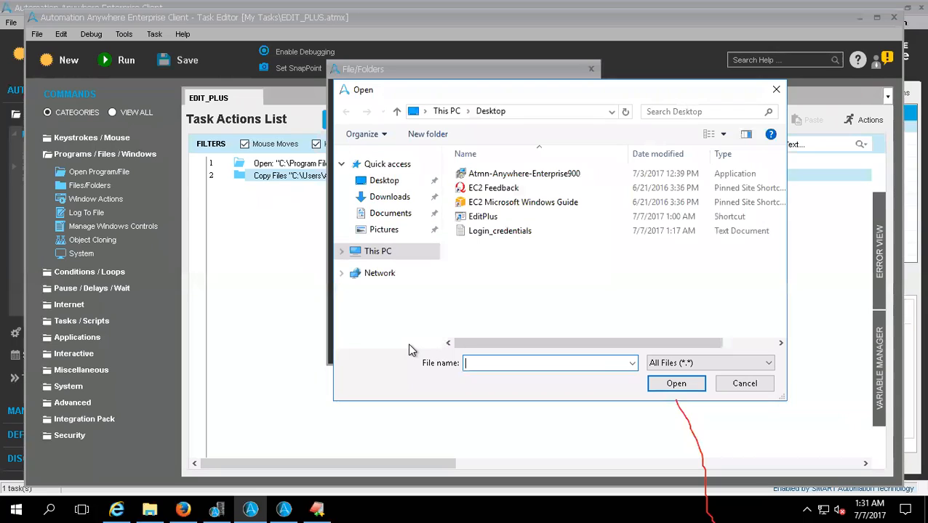
pyautogui.doubleClick(483, 232)
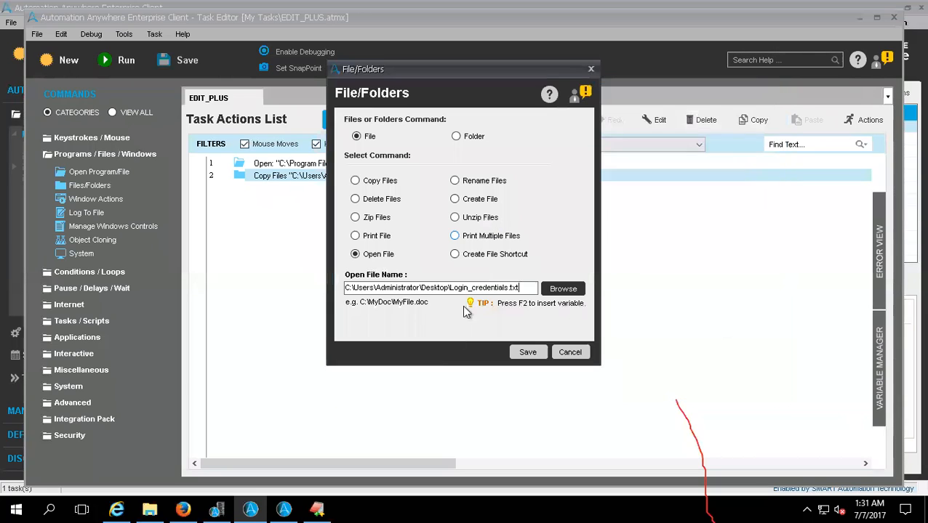
pyautogui.click(526, 352)
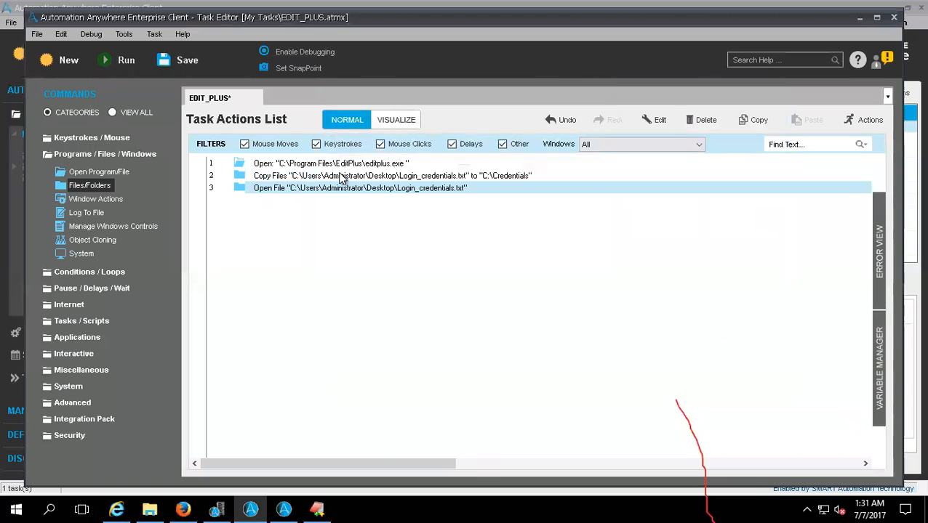
# - Edit the Copy Files action to overwrite existing files/folders and save the change
pyautogui.doubleClick(287, 176)
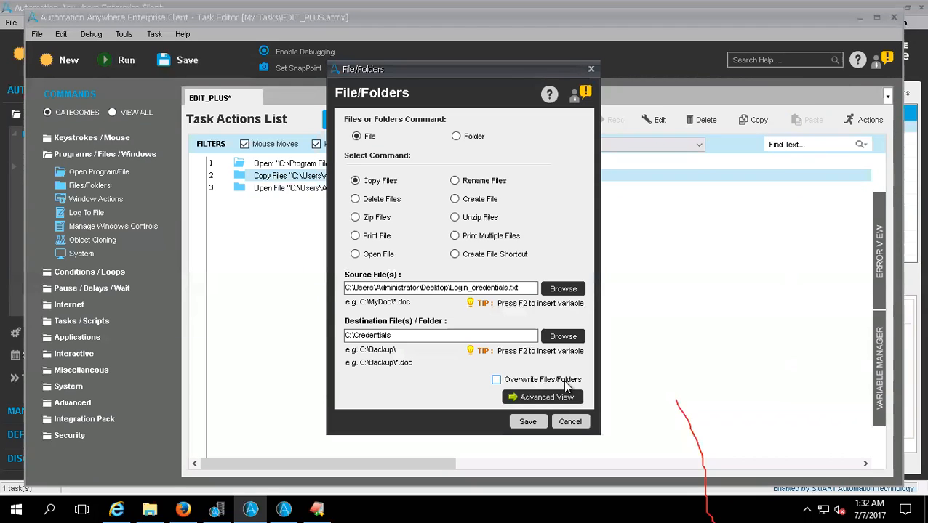
pyautogui.click(496, 380)
pyautogui.click(528, 421)
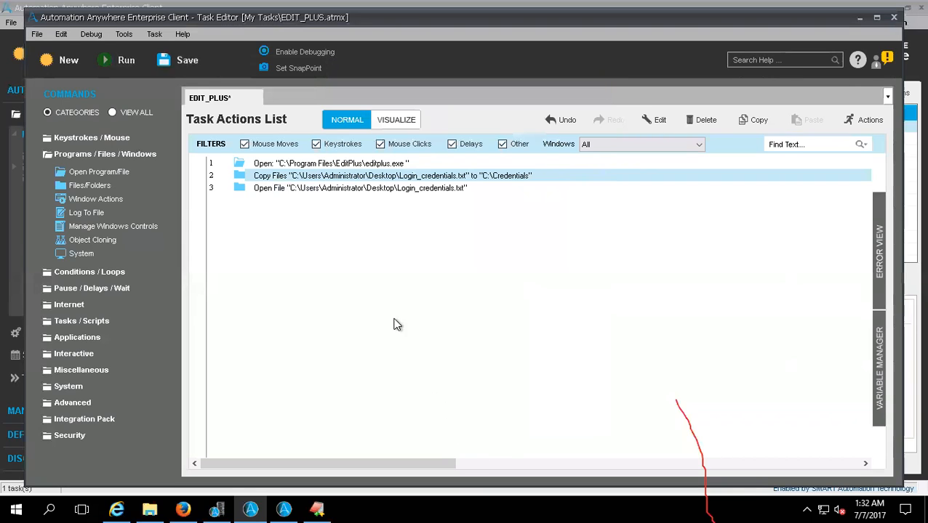
# - Delete the action that opens editplus.exe from the EDIT_PLUS task and save the task
pyautogui.click(277, 166)
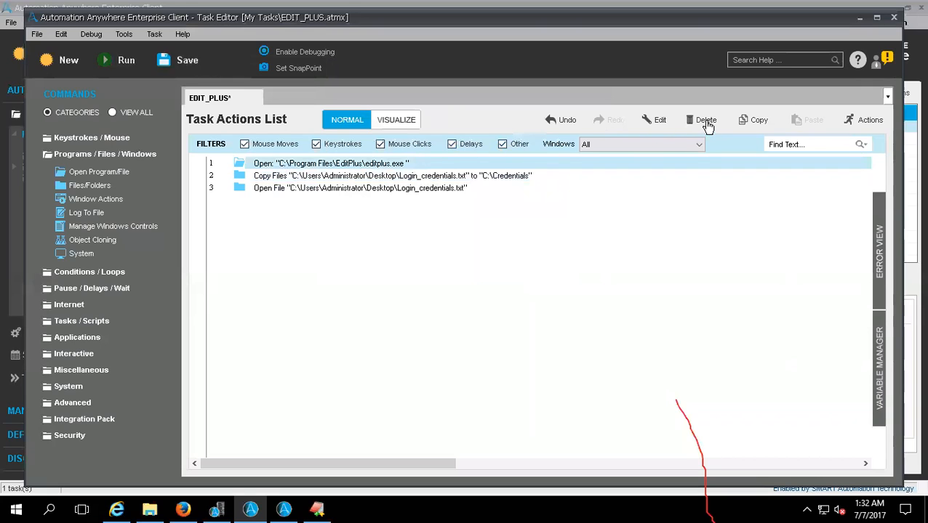
pyautogui.click(706, 121)
pyautogui.click(503, 306)
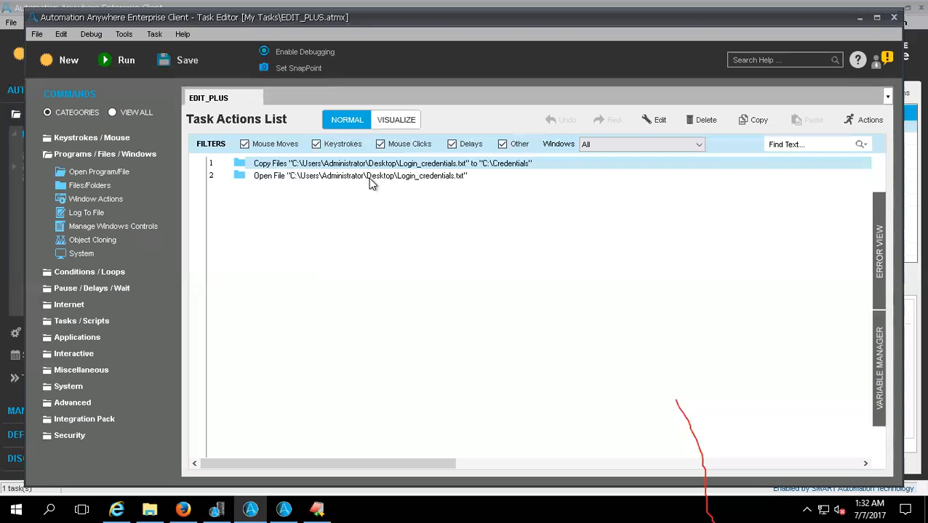
# - Run the EDIT_PLUS task and exit the Notepad window it opens for Login_credentials
pyautogui.click(121, 73)
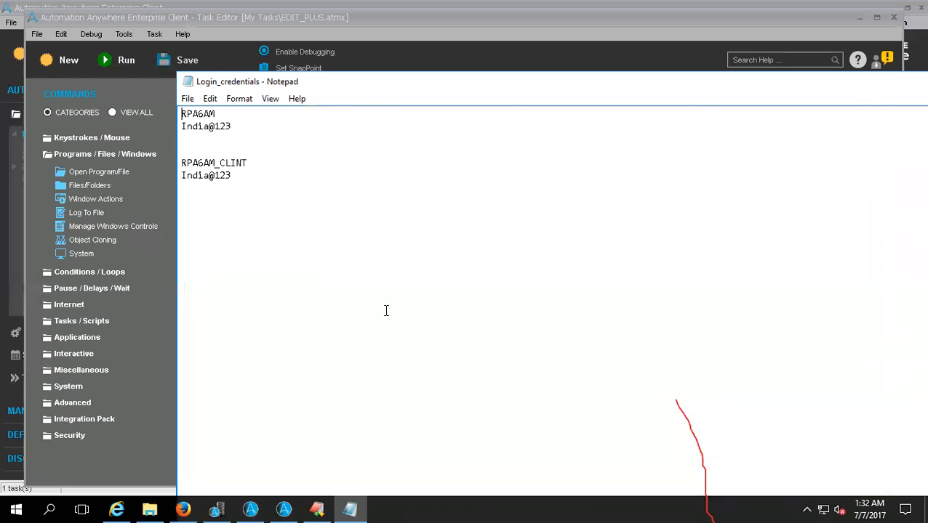
pyautogui.click(187, 98)
pyautogui.click(205, 213)
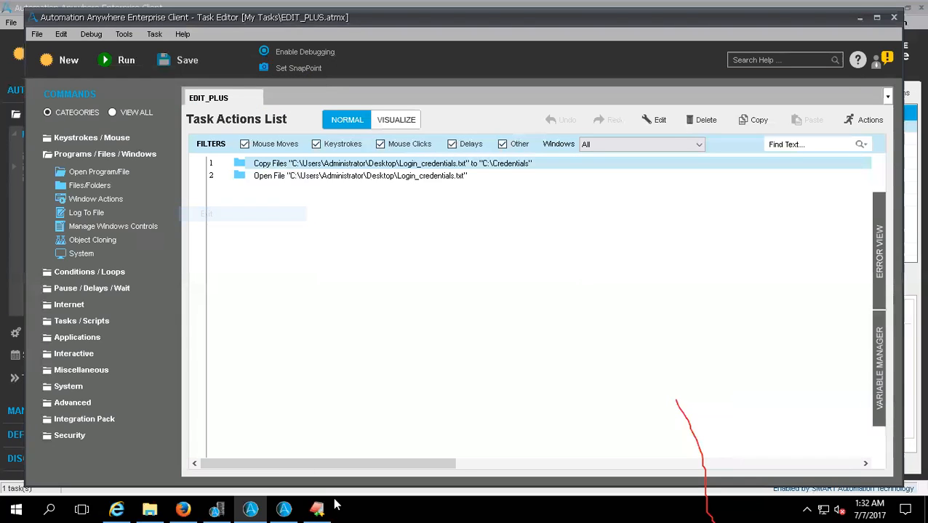
# - Go to the desktop and open the Login_credentials file, making Notepad the app always used for .txt files
pyautogui.rightClick(377, 504)
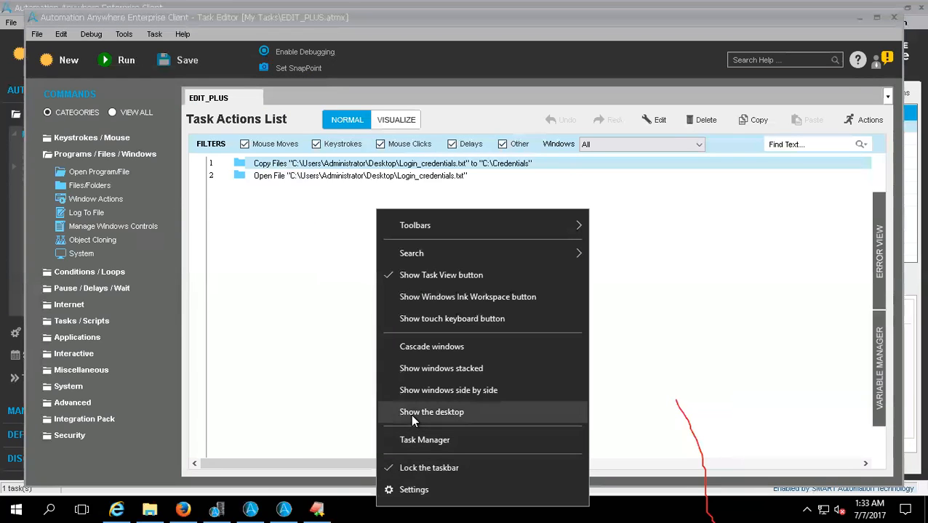
pyautogui.click(410, 414)
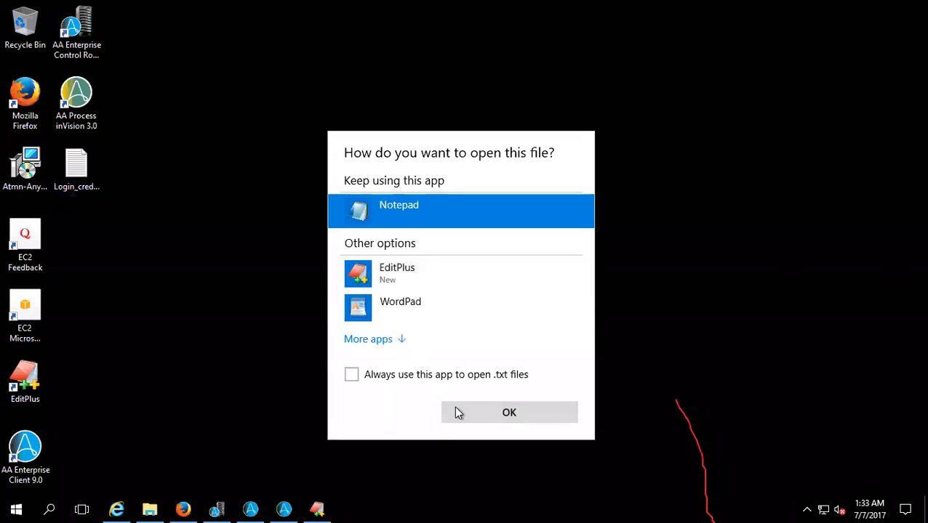
pyautogui.click(352, 373)
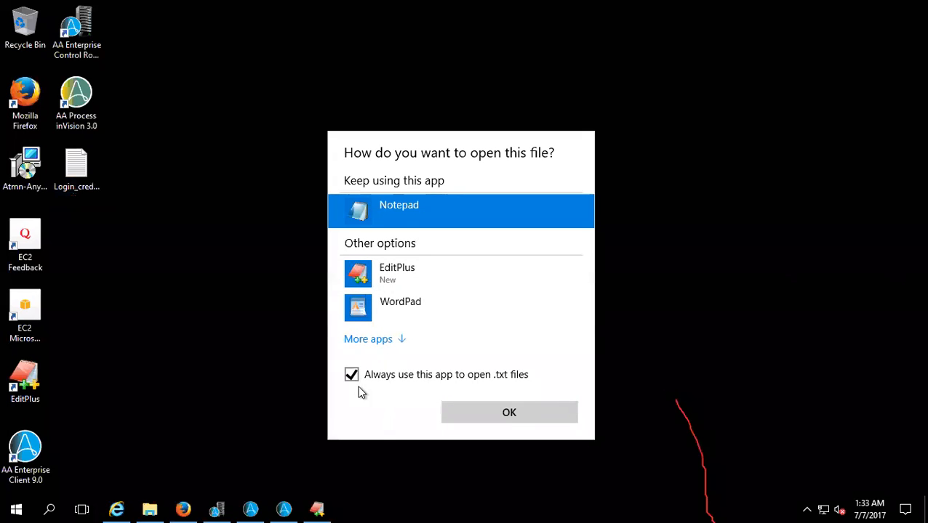
pyautogui.click(462, 422)
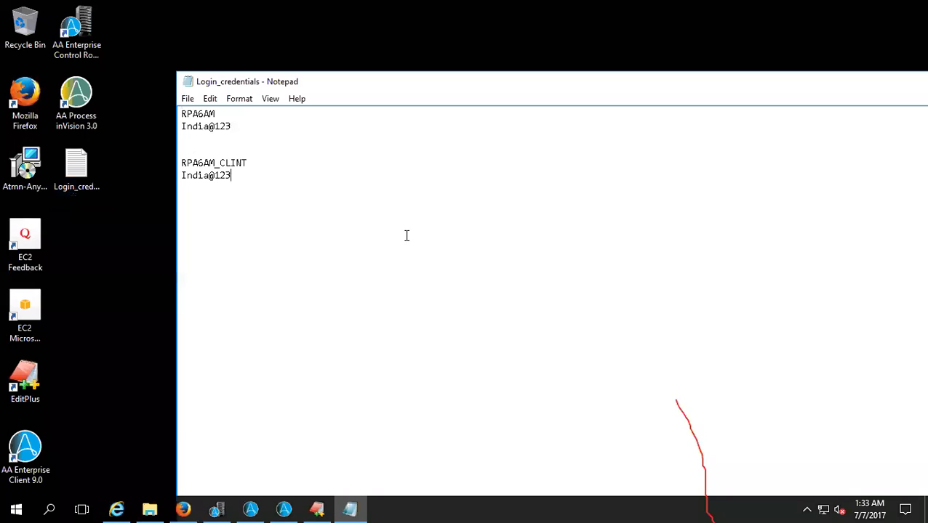
# - Add the line "Latest file" below the existing text of Login_credentials, save the file and close Notepad
pyautogui.press('Return')
pyautogui.press('Return')
pyautogui.write('Latest file')
pyautogui.rightClick(348, 503)
pyautogui.click(330, 480)
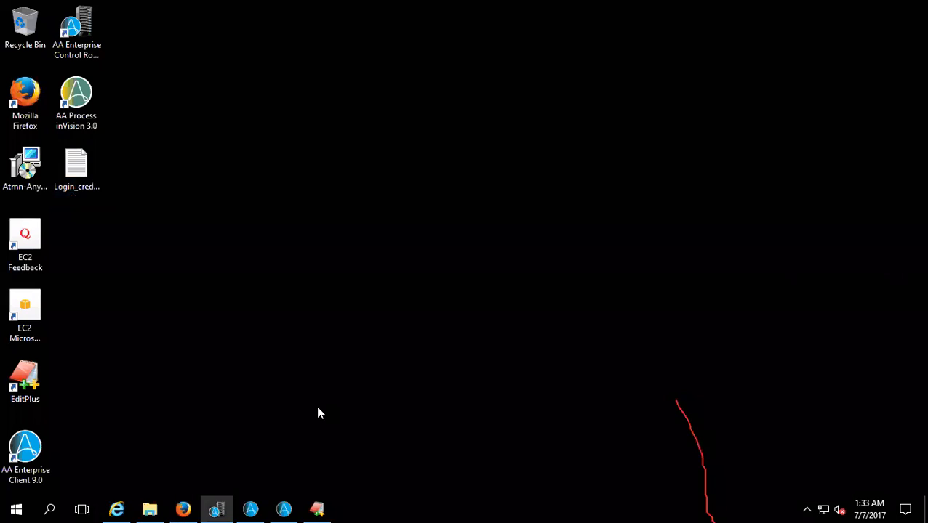
# - Return to the Task Editor and run the EDIT_PLUS task again to check that the updated file opens
pyautogui.click(283, 509)
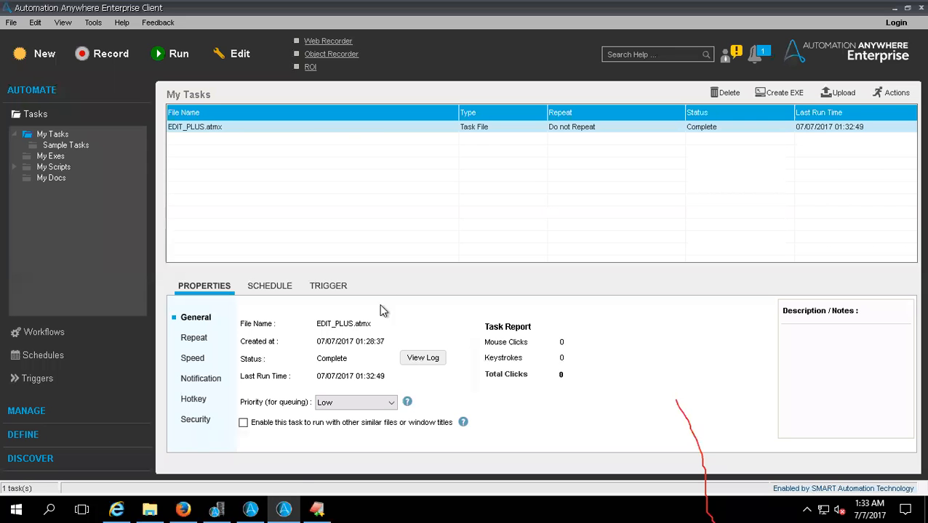
pyautogui.click(250, 509)
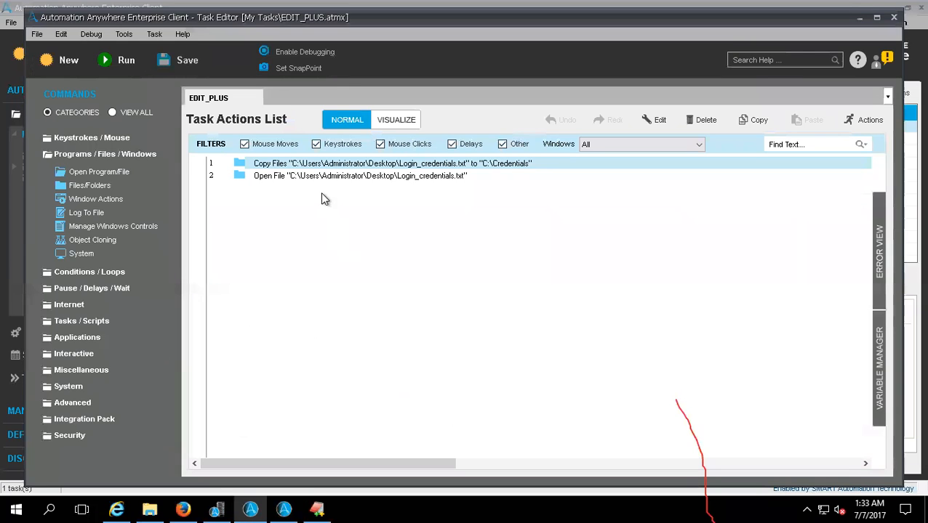
pyautogui.click(128, 67)
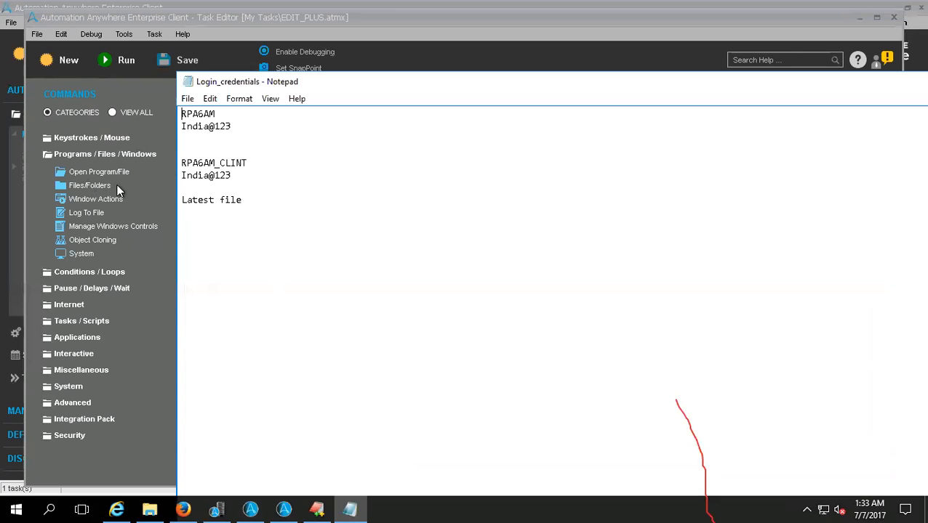
# - Open the Files/Folders command, switch it to Folder, and examine the folder operations and the advanced size options
pyautogui.doubleClick(86, 187)
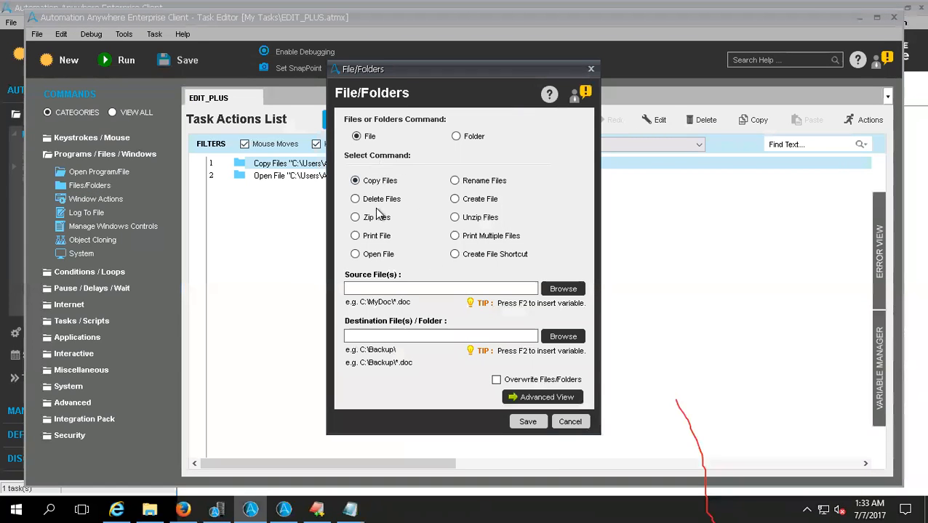
pyautogui.click(456, 138)
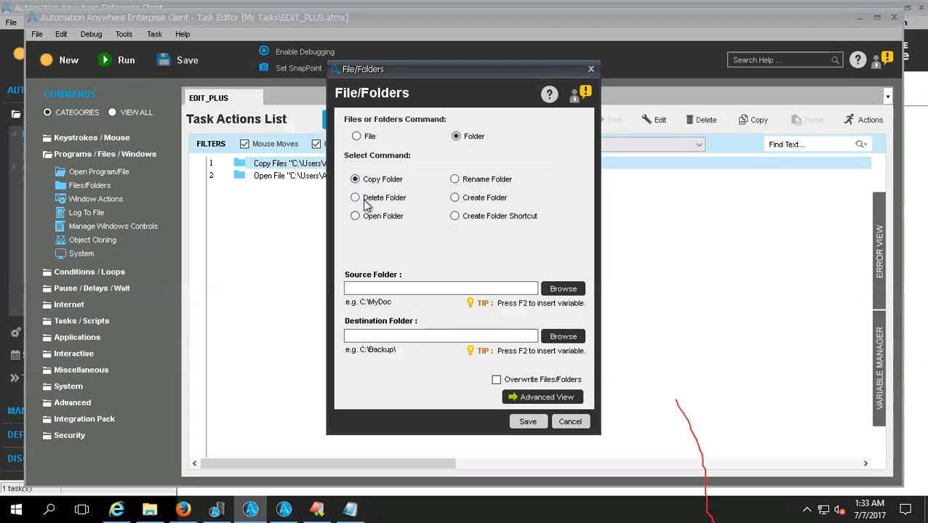
pyautogui.click(523, 399)
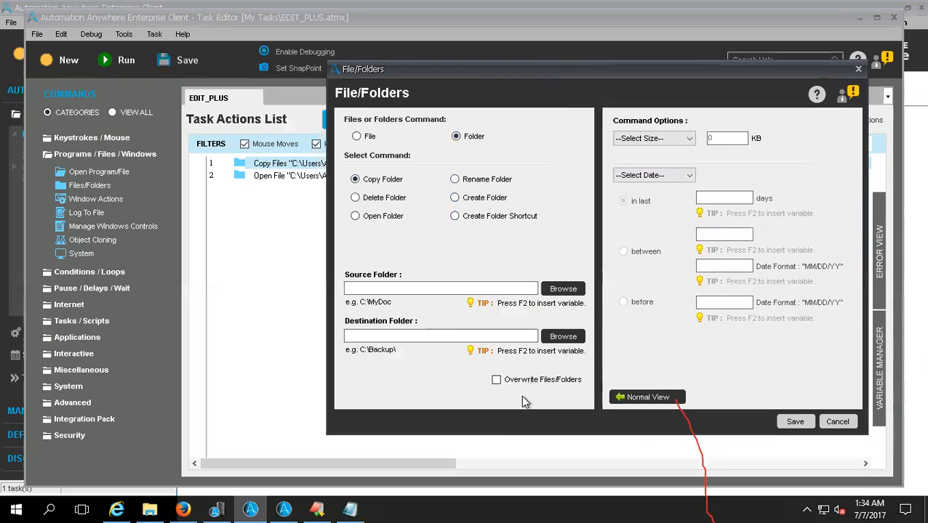
pyautogui.click(635, 139)
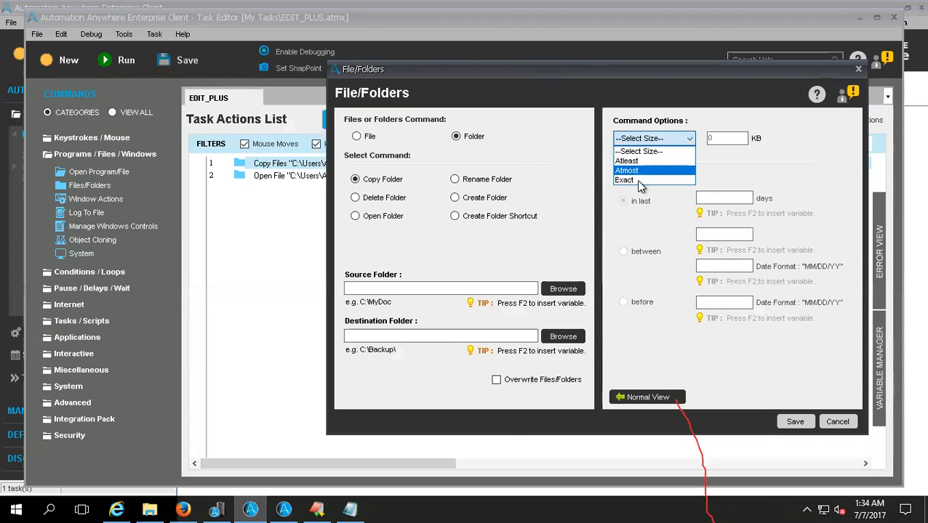
pyautogui.click(720, 162)
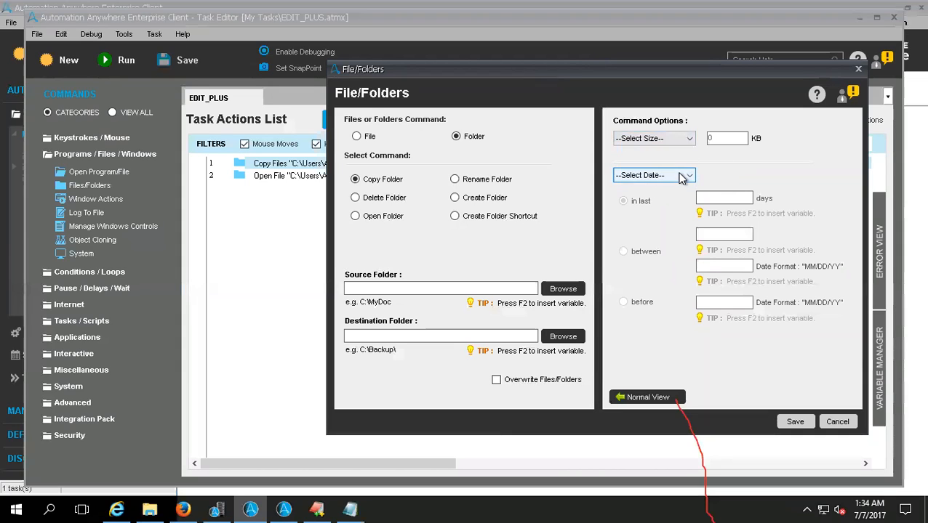
pyautogui.click(681, 177)
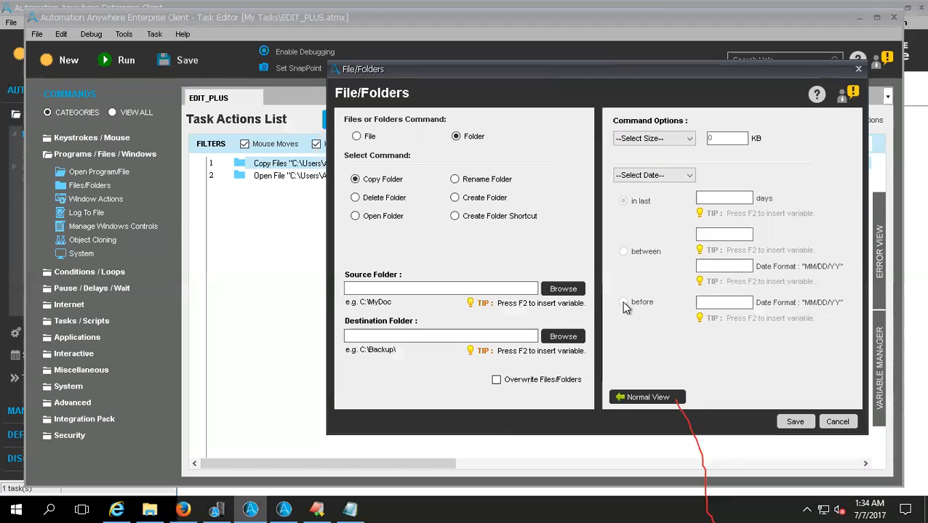
# - Explore the advanced date filter for copying a folder, trying Created Date with before, and leave the command without saving
pyautogui.click(677, 176)
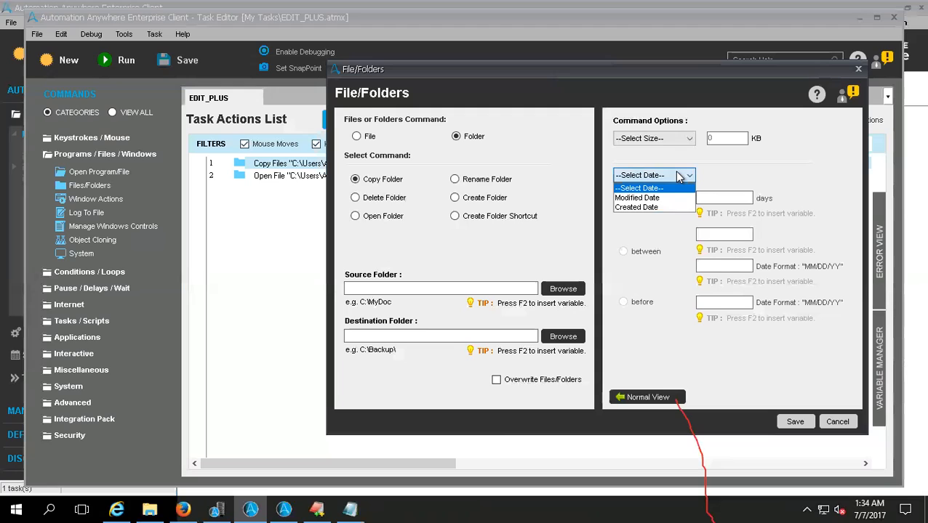
pyautogui.click(656, 208)
pyautogui.click(624, 302)
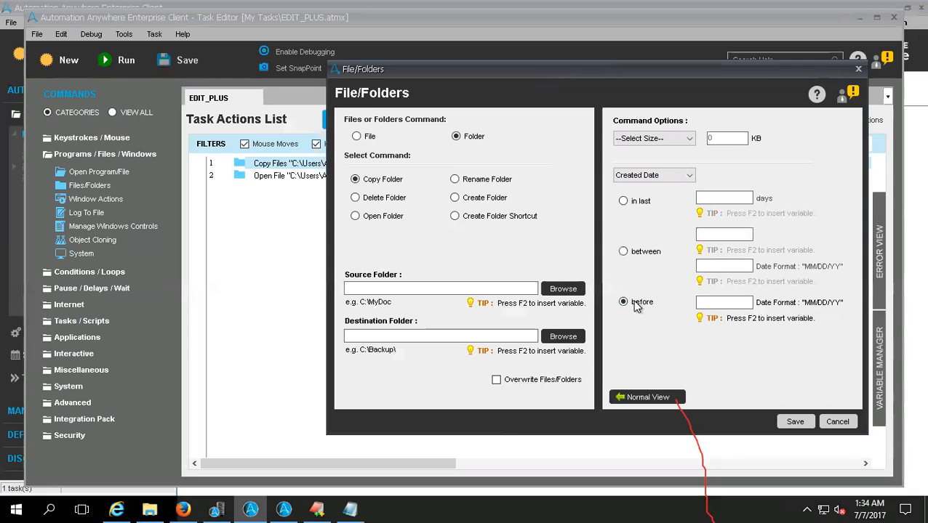
pyautogui.click(650, 138)
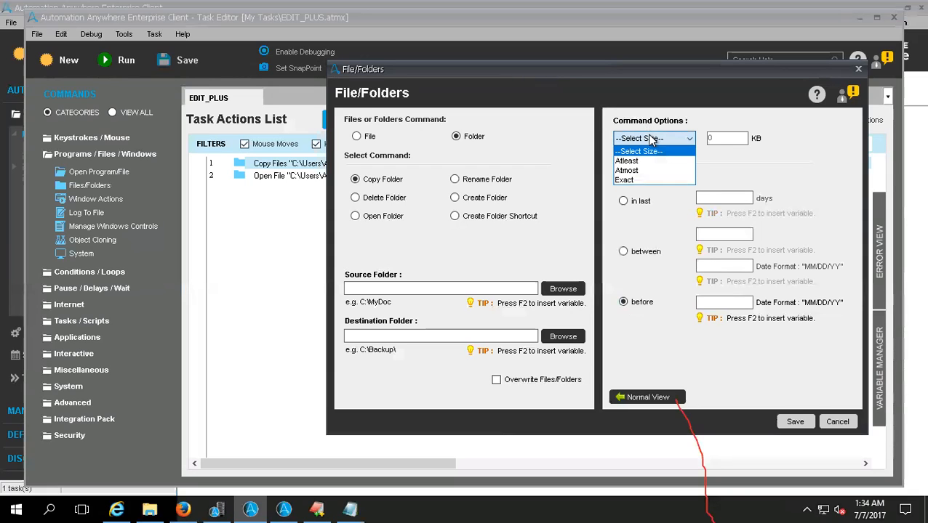
pyautogui.click(649, 151)
pyautogui.click(653, 175)
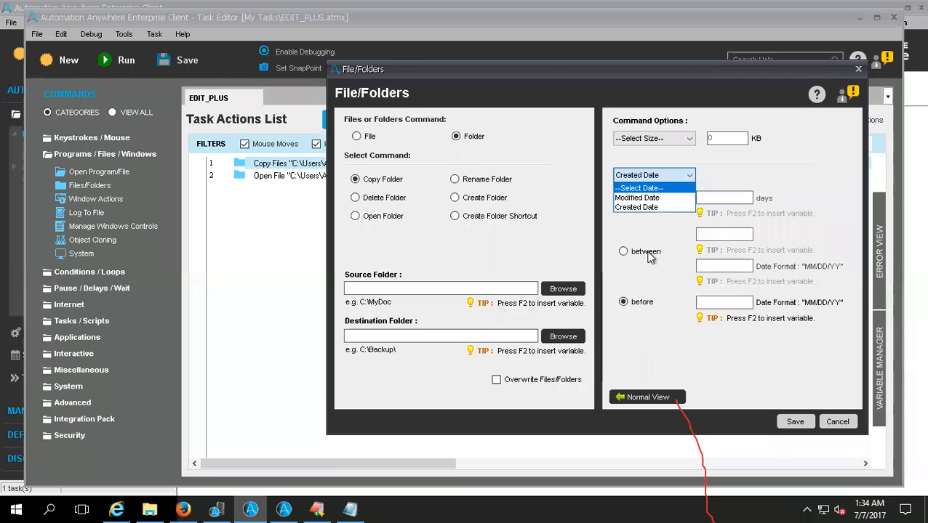
pyautogui.click(639, 403)
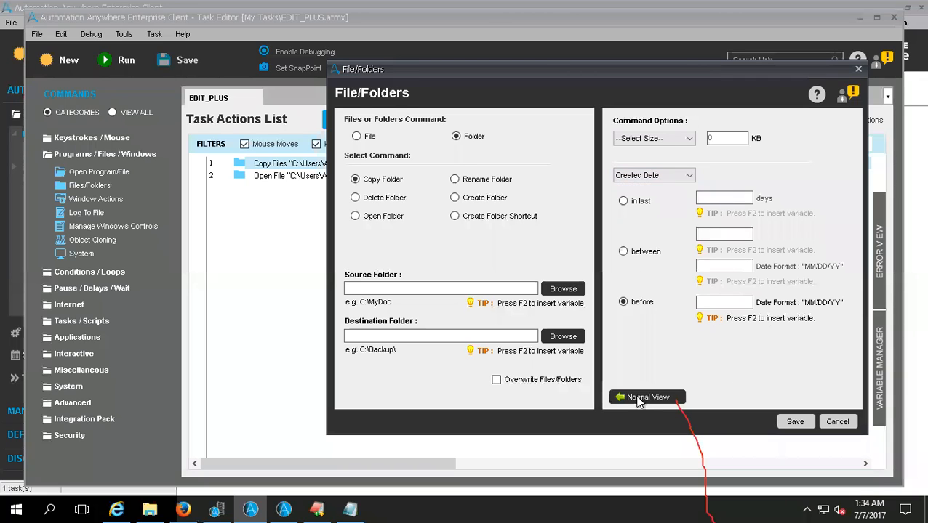
pyautogui.click(639, 398)
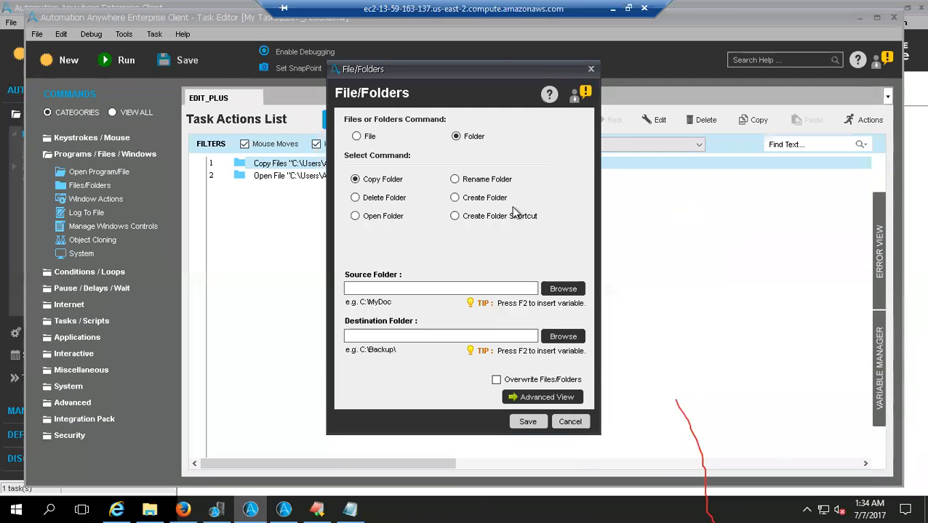
pyautogui.press('Escape')
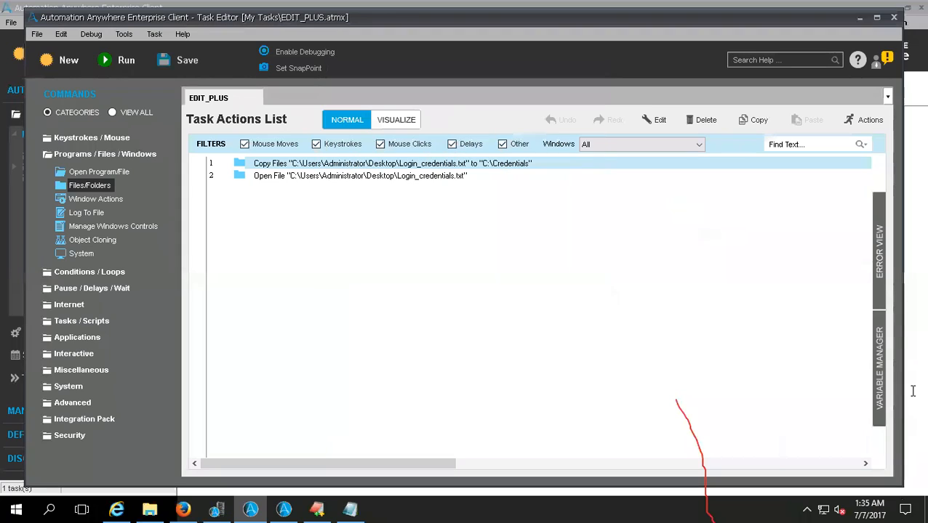